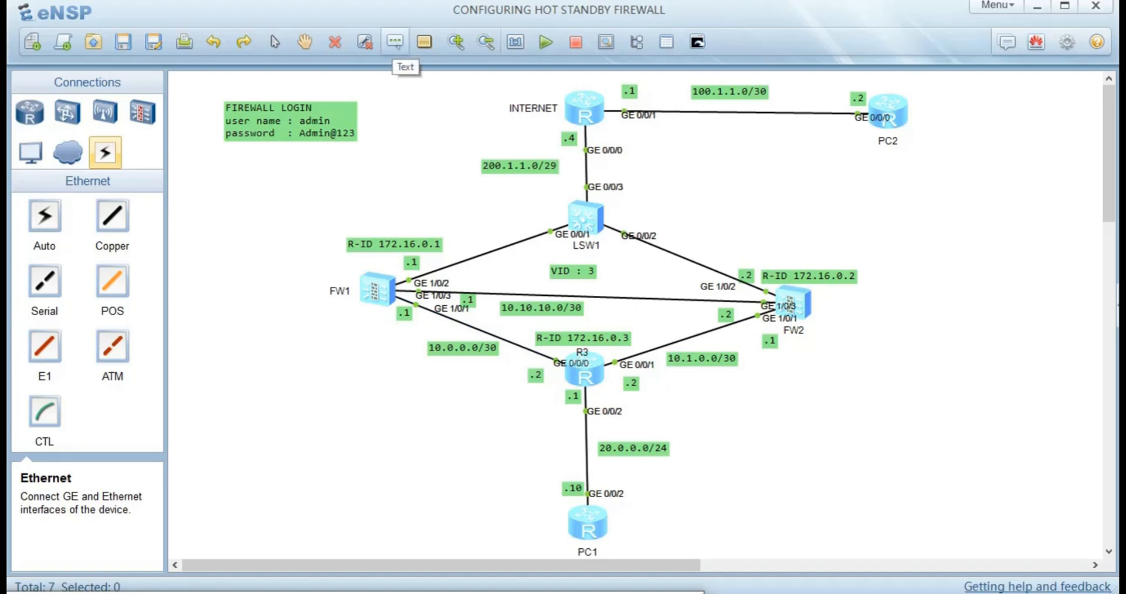
- Start a text note left of FW1 reading NAT / PRIVATE ADDRESSES / 1. 192.168.0.0-192.168.255.255
left_click(186, 271)
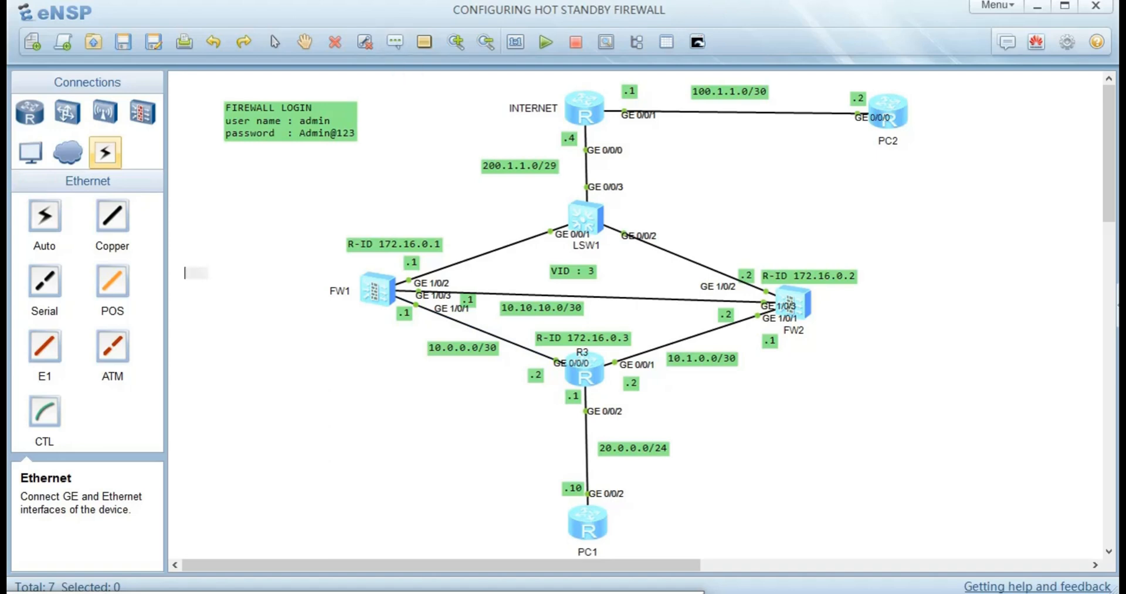
type("NAT")
key("Return")
type("PRIVATE")
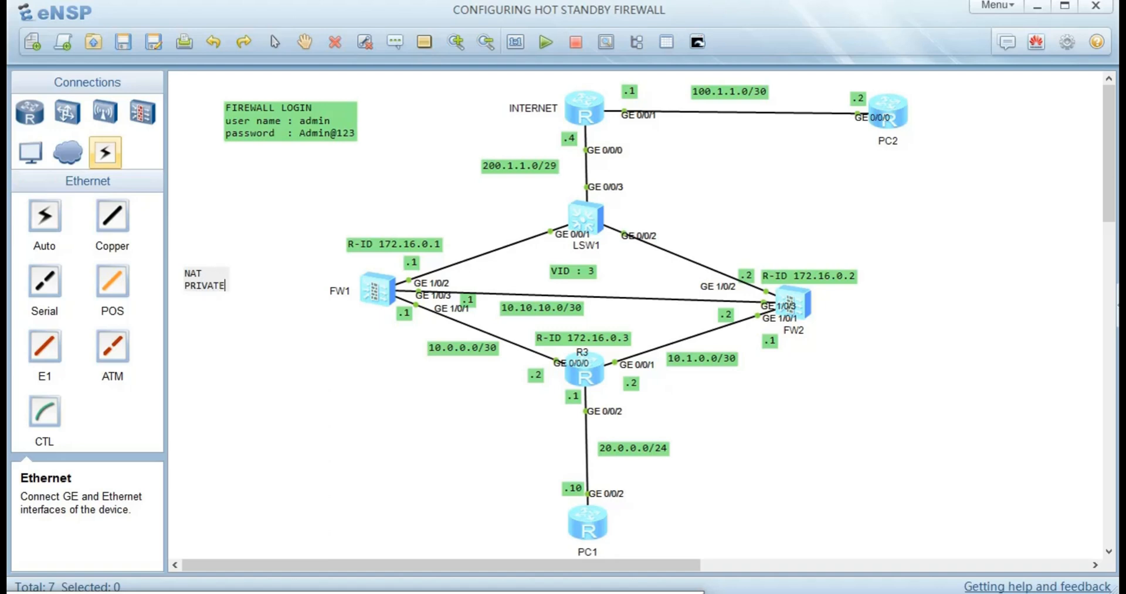
key("Return")
key("BackSpace")
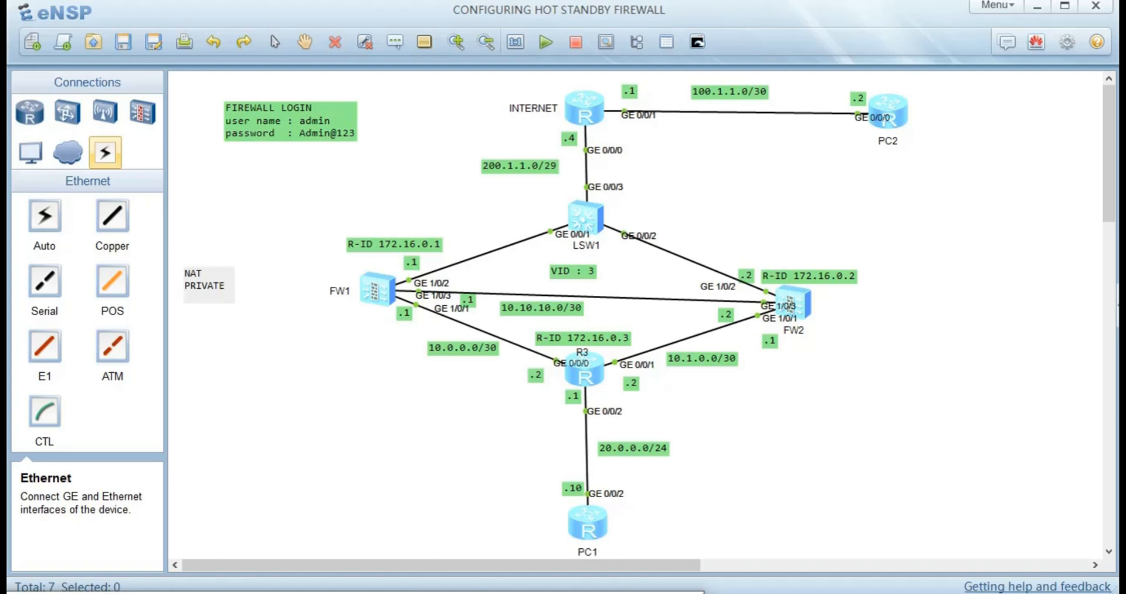
type("ADD")
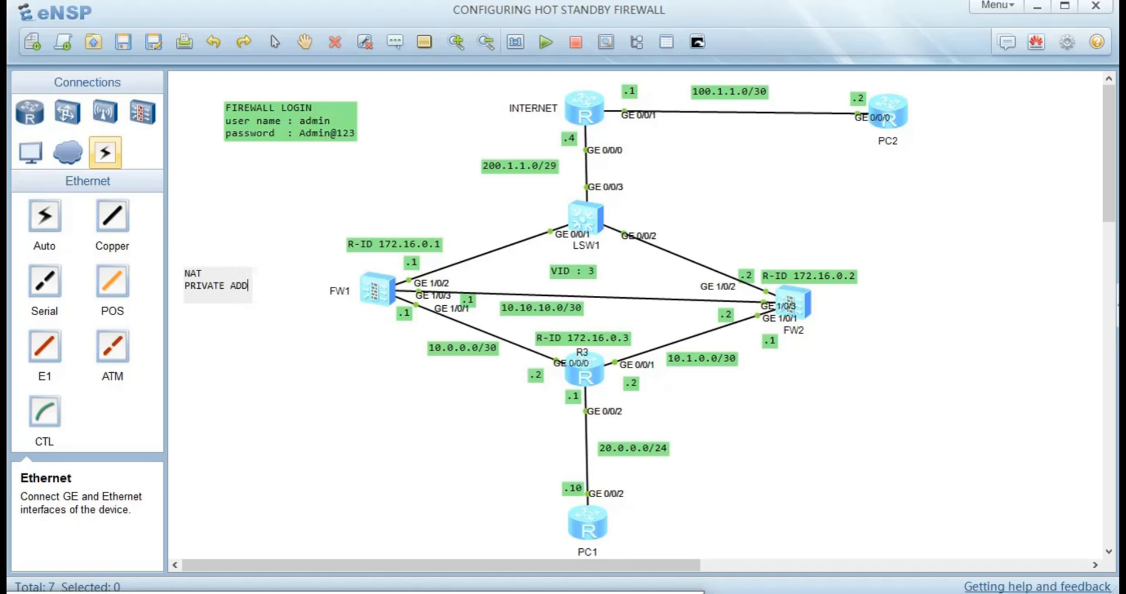
type("RESSE")
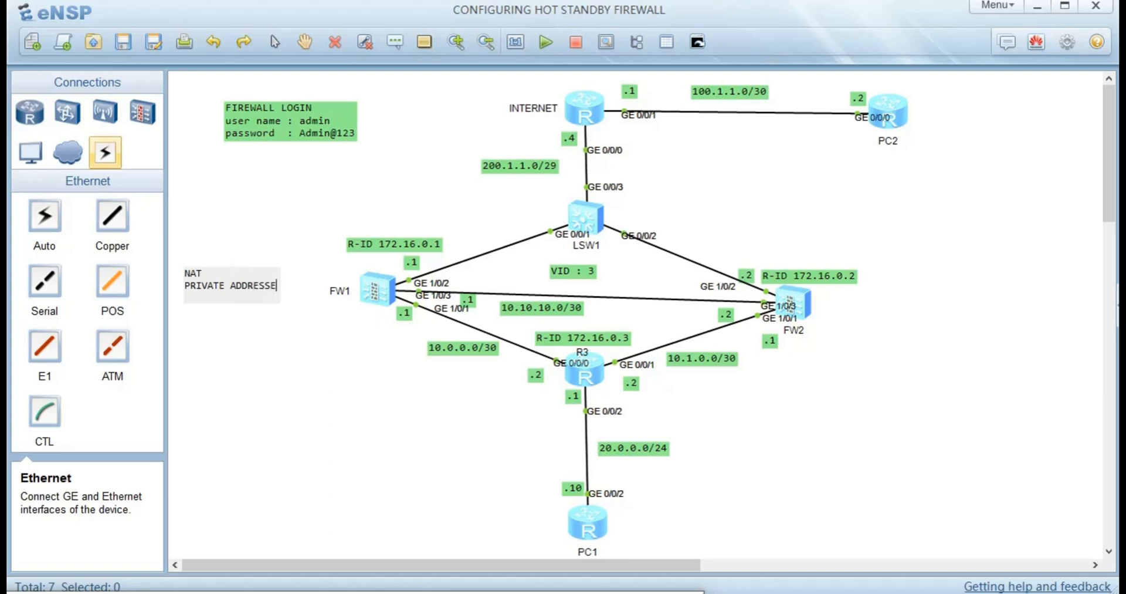
type("S")
key("Return")
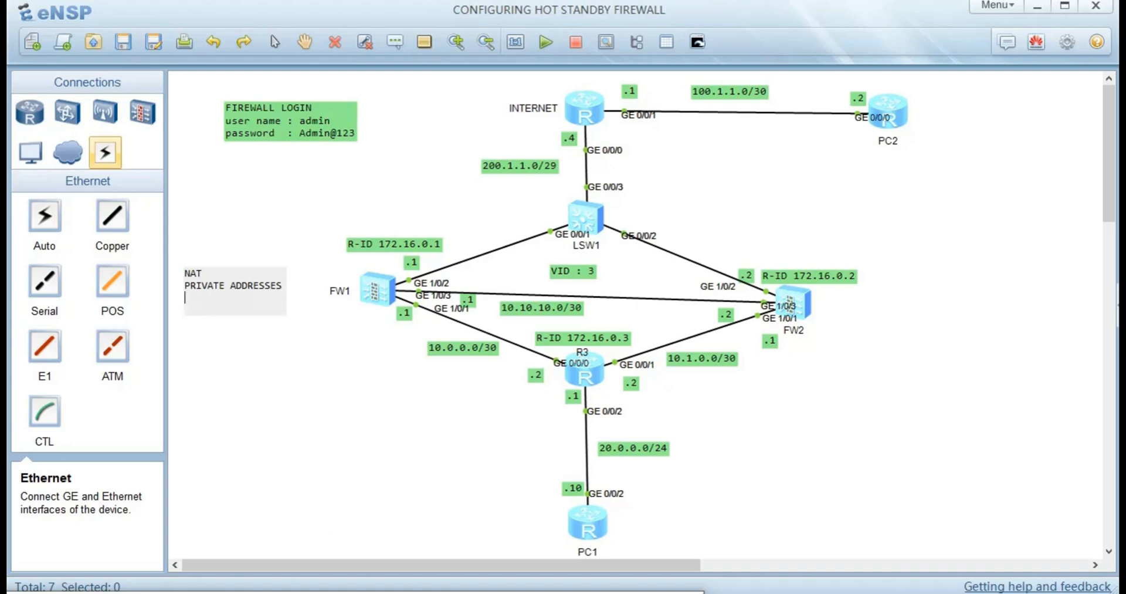
type("1. 192.168.0.0-192")
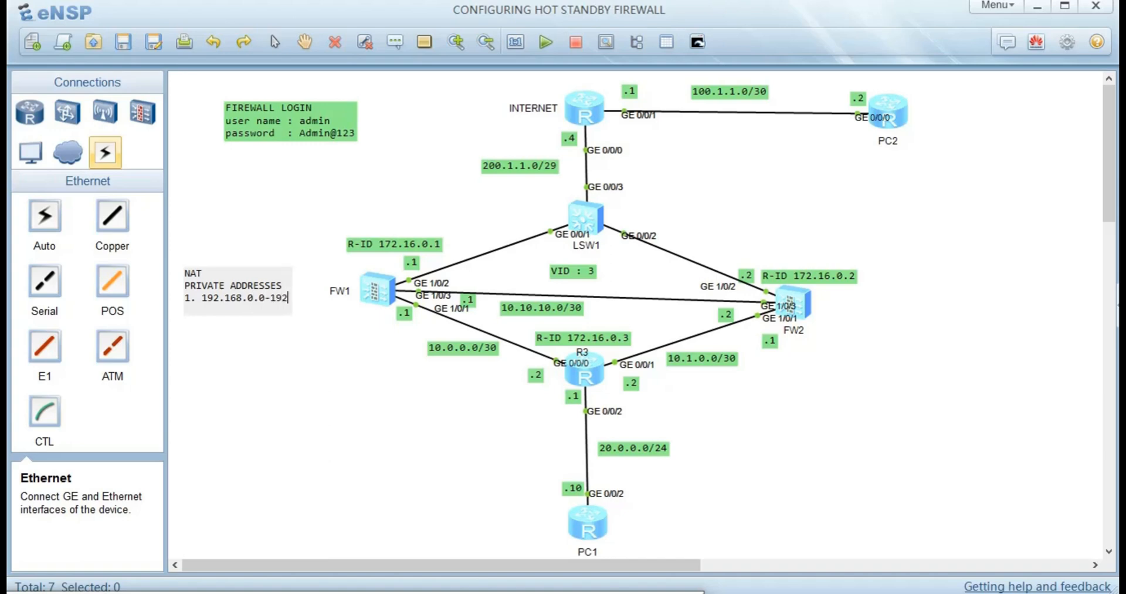
type(".168")
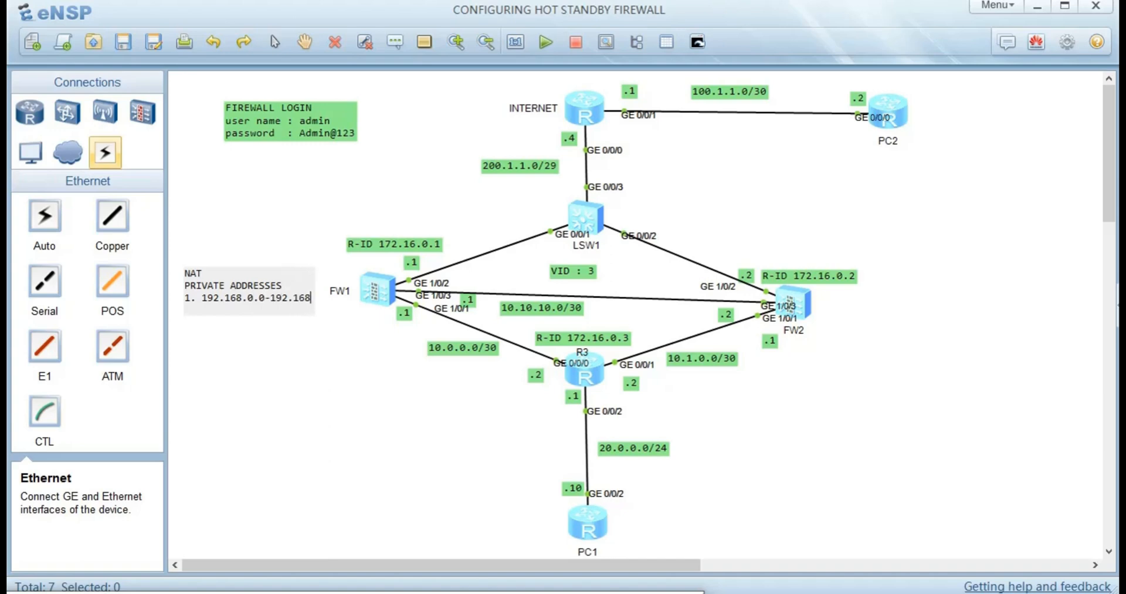
type(".255")
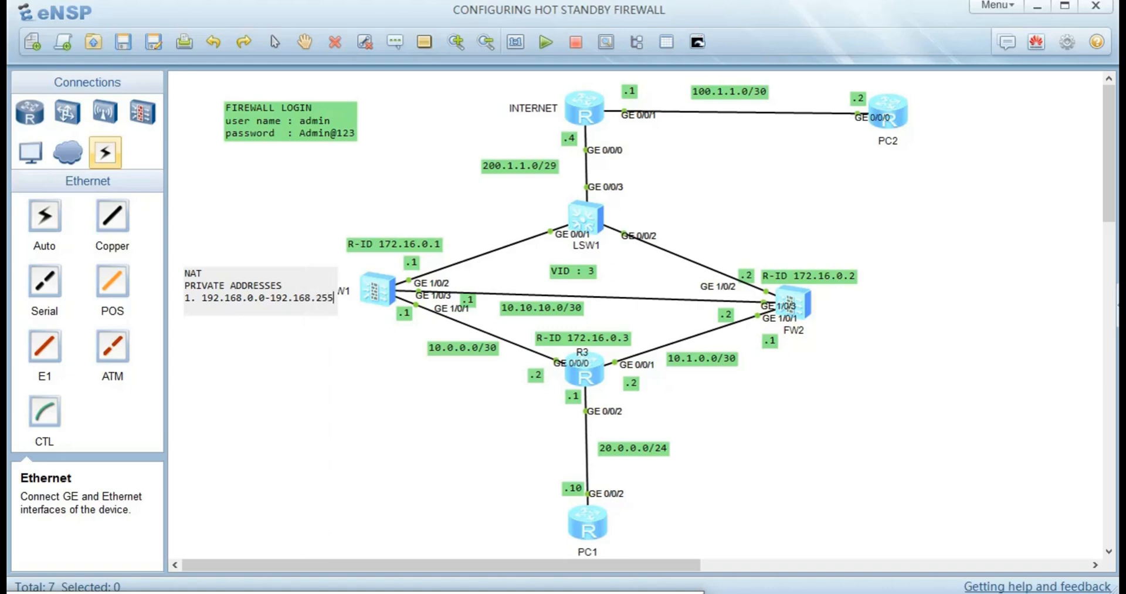
type(".255")
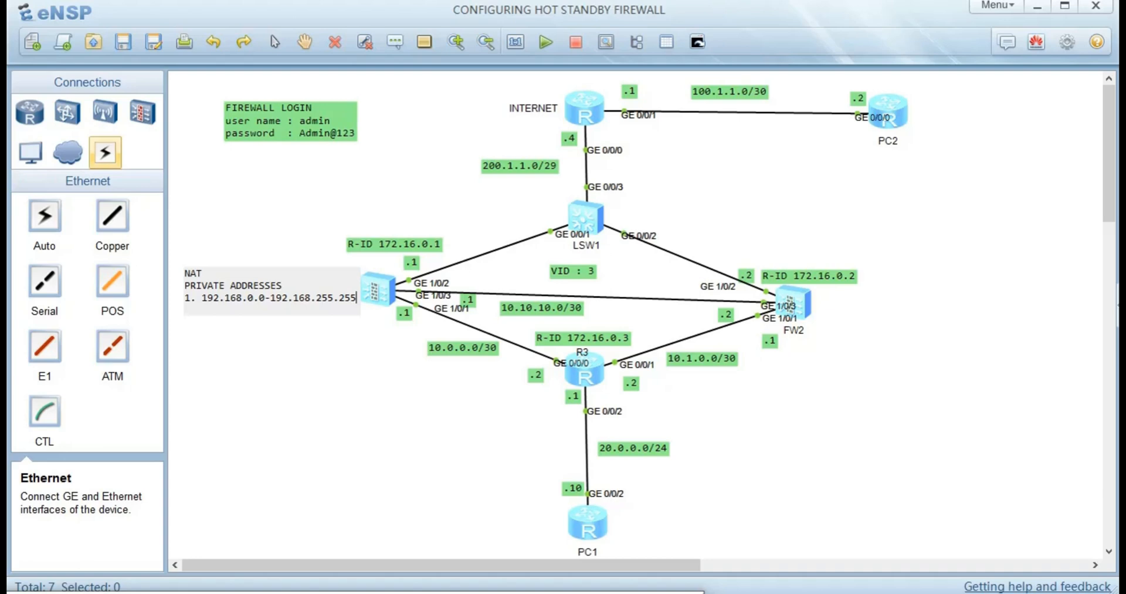
key("Return")
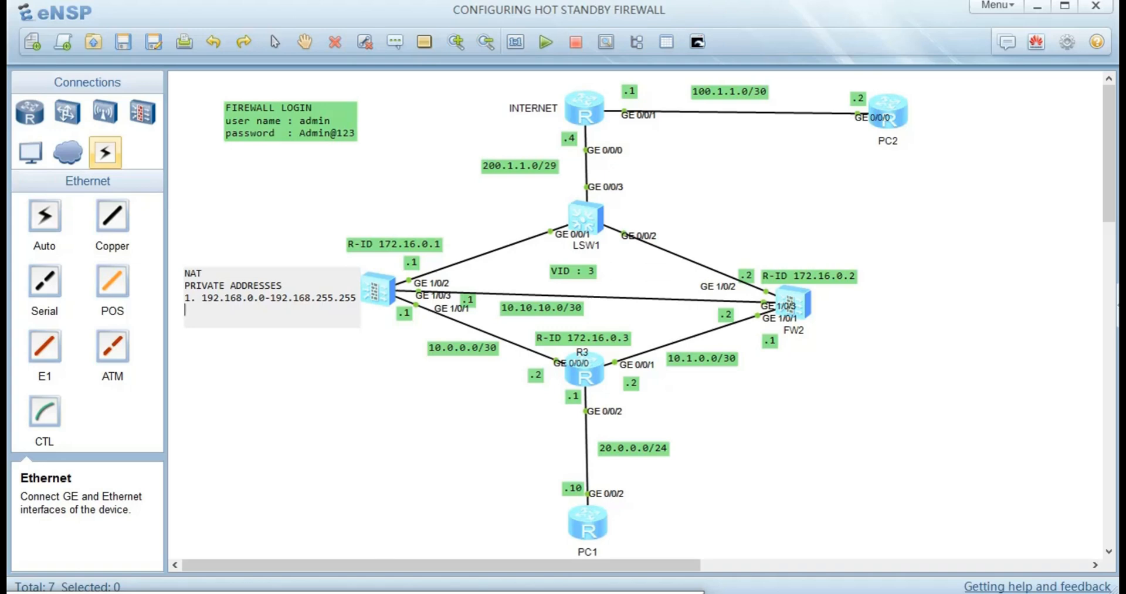
- Add lines 2. 172.16.0.0-172.31.255.255 and 3. 10.0.0.0-10.255.255.255 to the NAT note, then commit it
type("2. 172.16.0.0-172.31.2552")
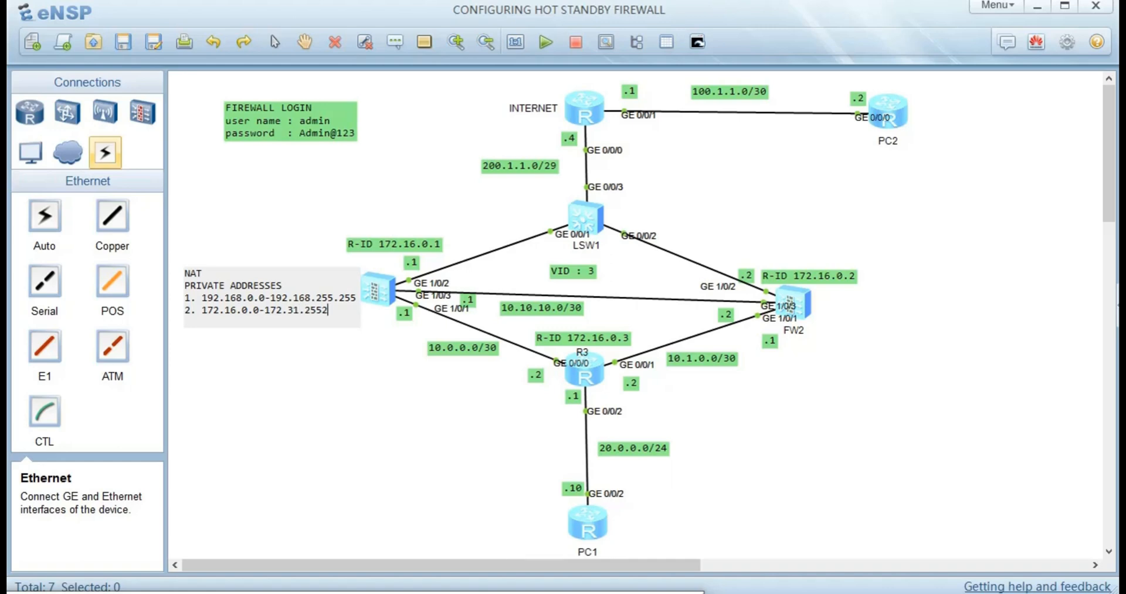
key("BackSpace")
type(".255")
key("Return")
type("3")
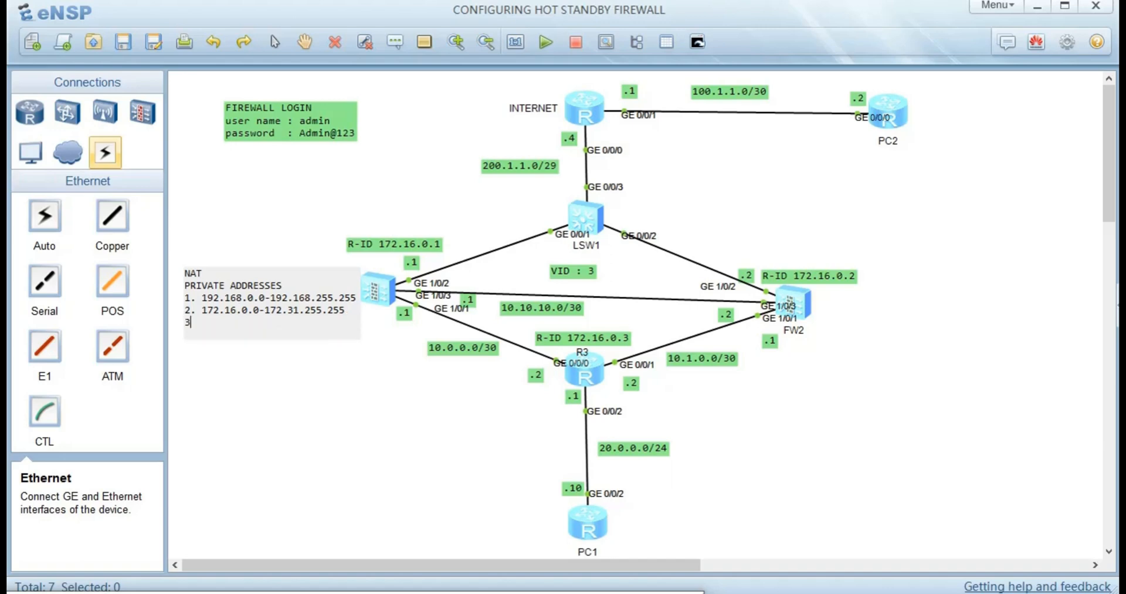
type(". 10.0.0.0-10.255.255.255")
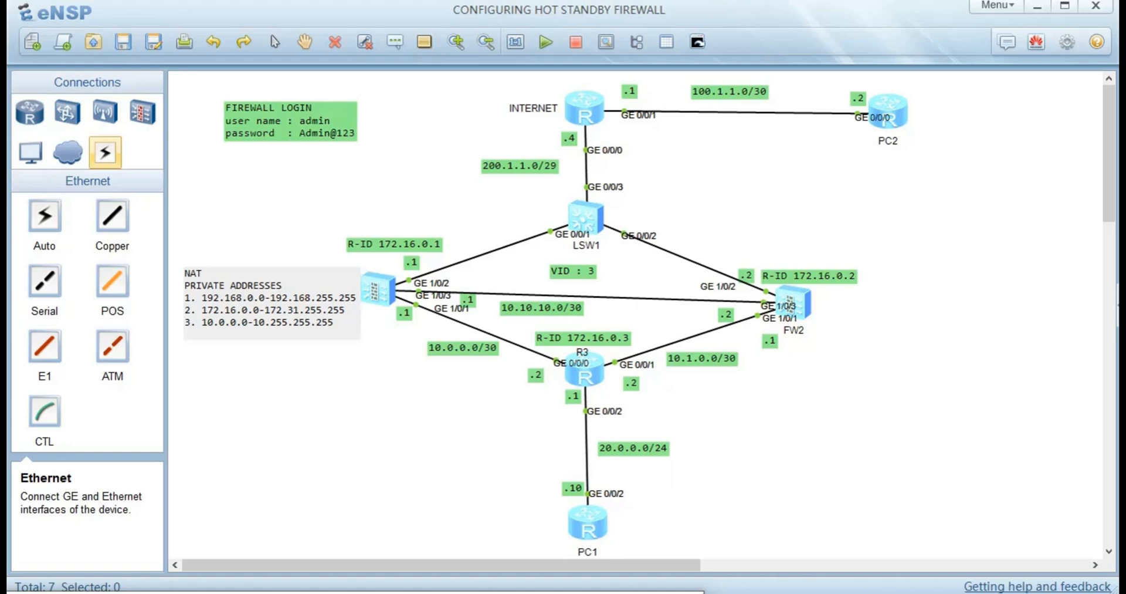
key("Escape")
- Reposition the green NAT note until it sits immediately left of FW1
left_click_drag(279, 305, 270, 353)
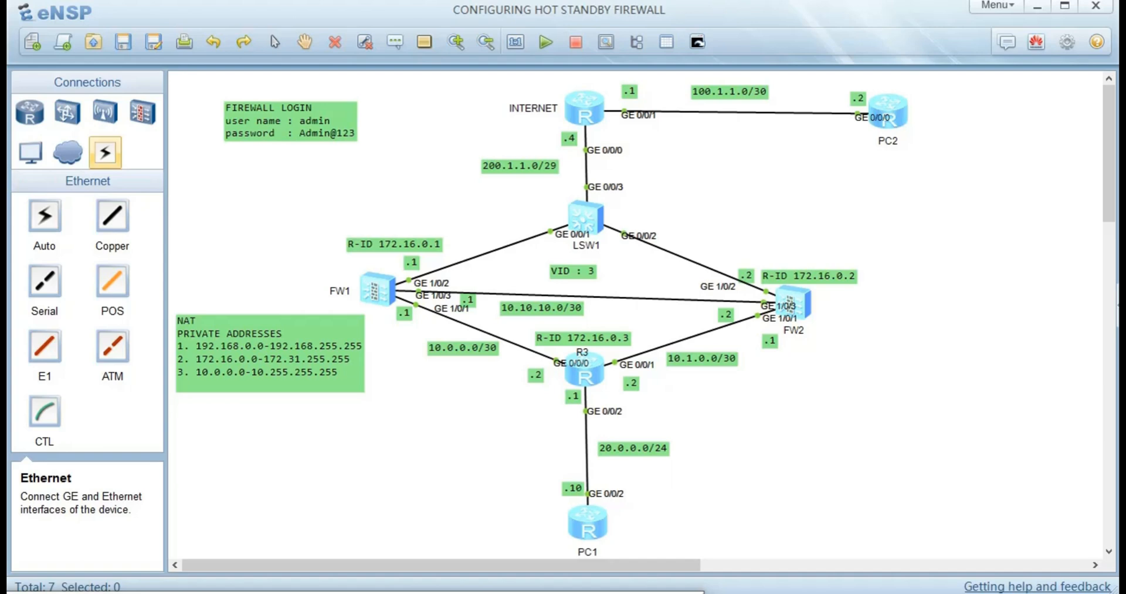
left_click_drag(270, 353, 269, 199)
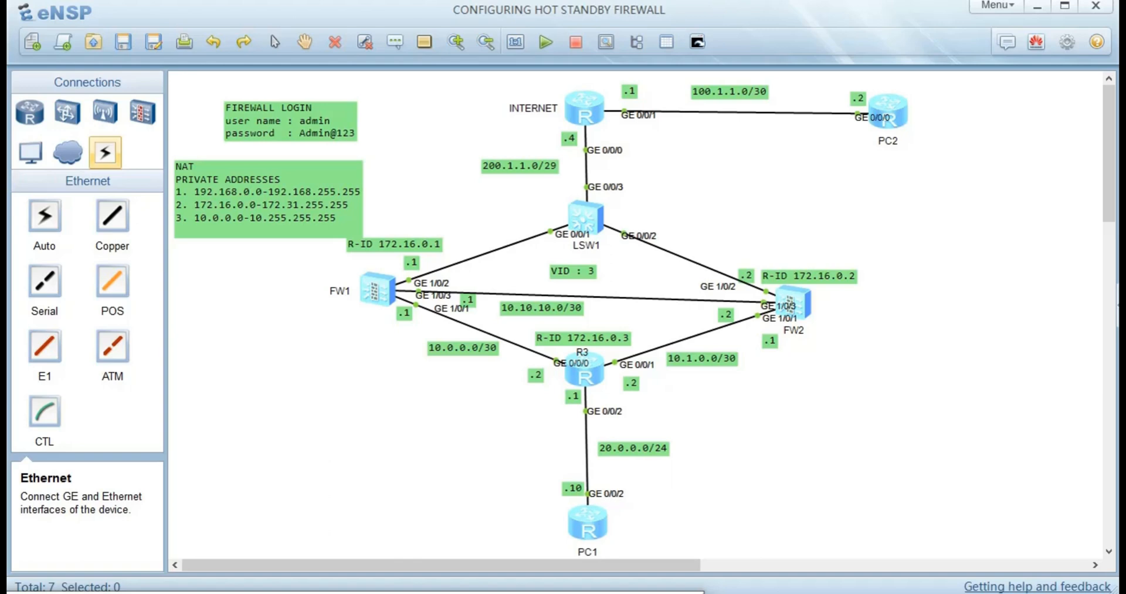
left_click_drag(268, 200, 275, 260)
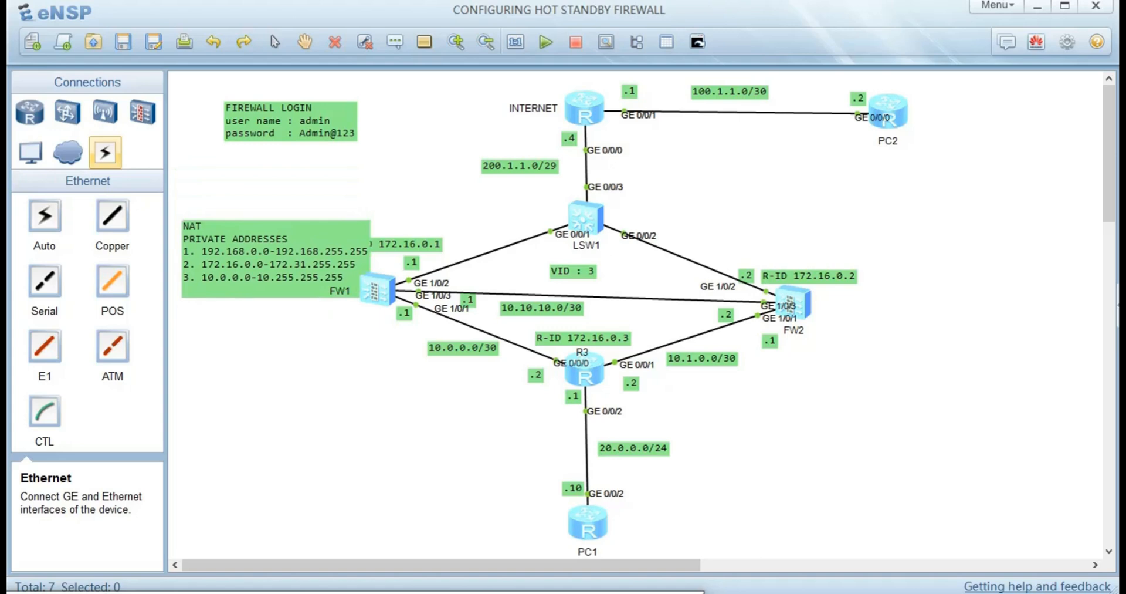
- Show the firewall device models, then switch to the hot standby PDF in Edge
left_click(143, 113)
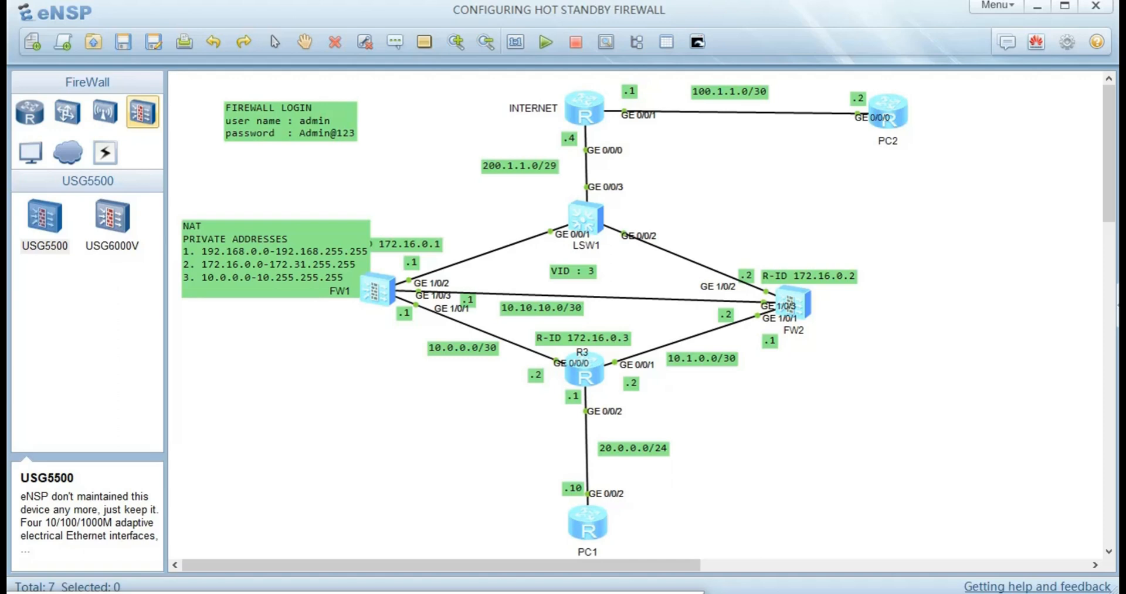
left_click(235, 592)
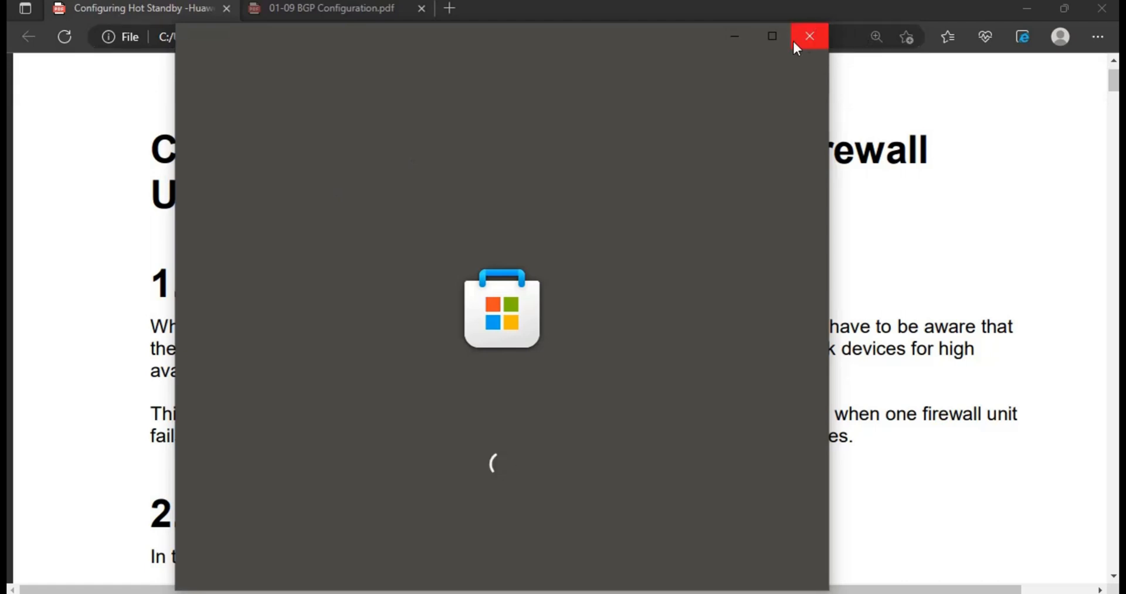
- Close the Microsoft Store window and wireless notification, then scroll the PDF to the Lab Scenario Set up section
left_click(810, 37)
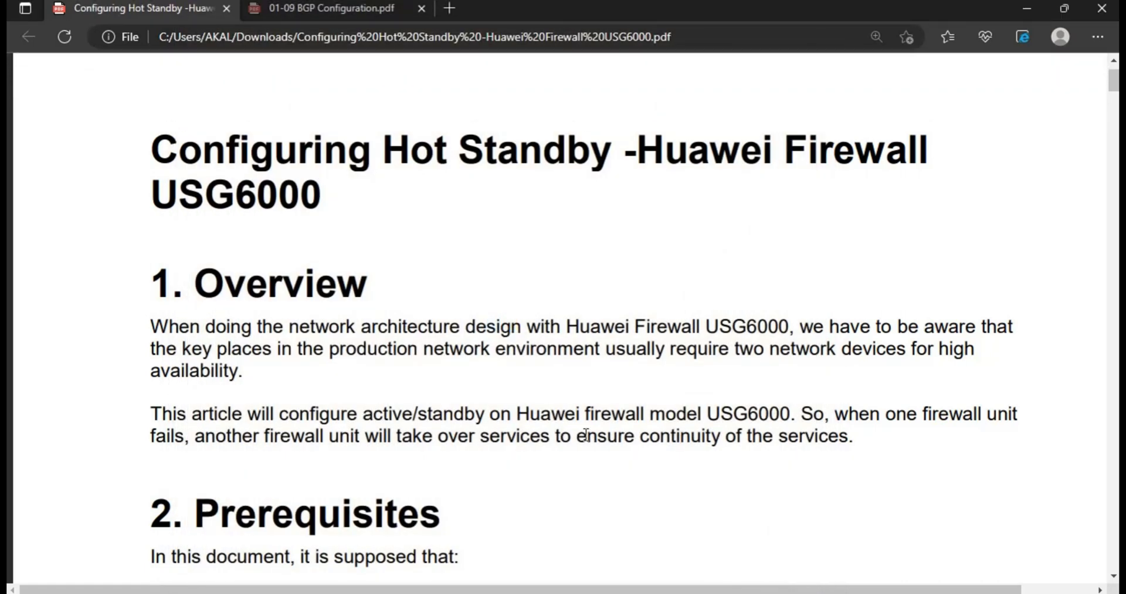
scroll(586, 434, "down", 1)
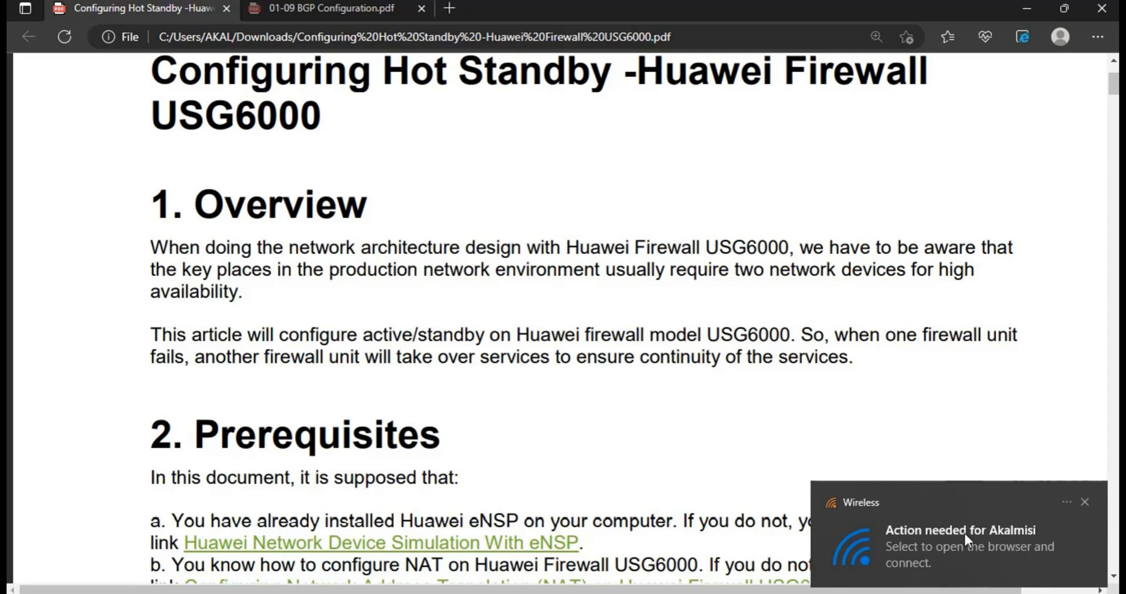
left_click(1085, 501)
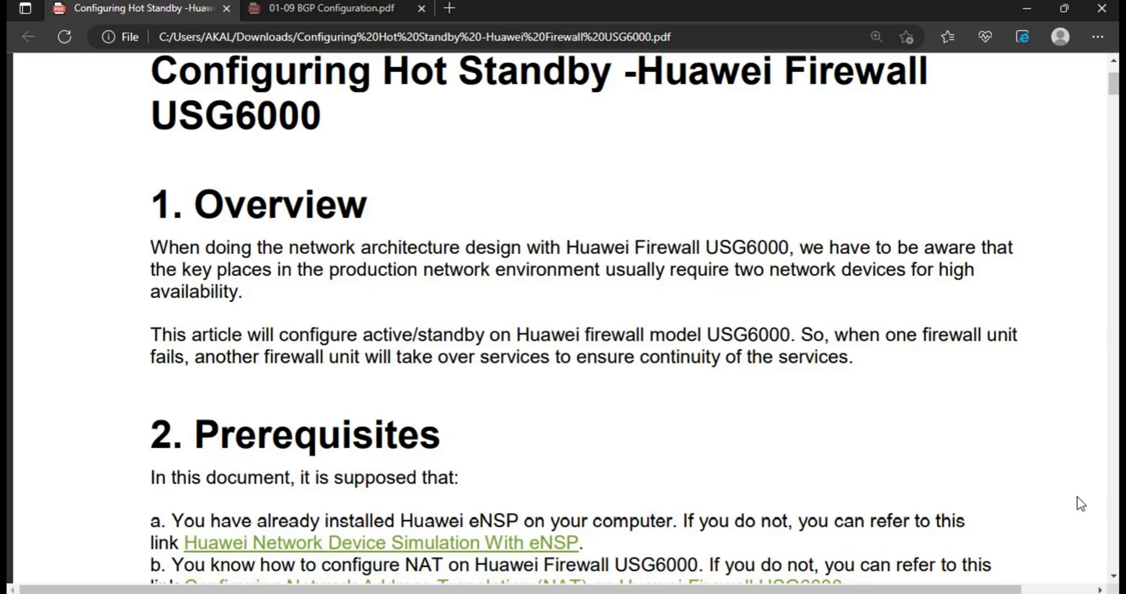
scroll(1081, 503, "down", 2)
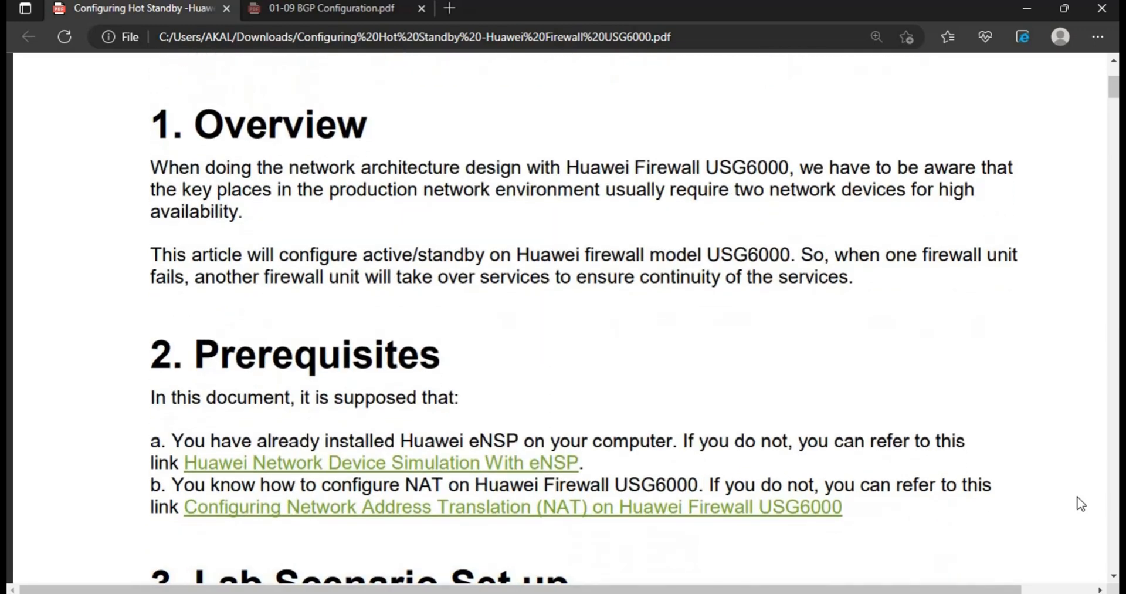
scroll(1081, 503, "down", 2)
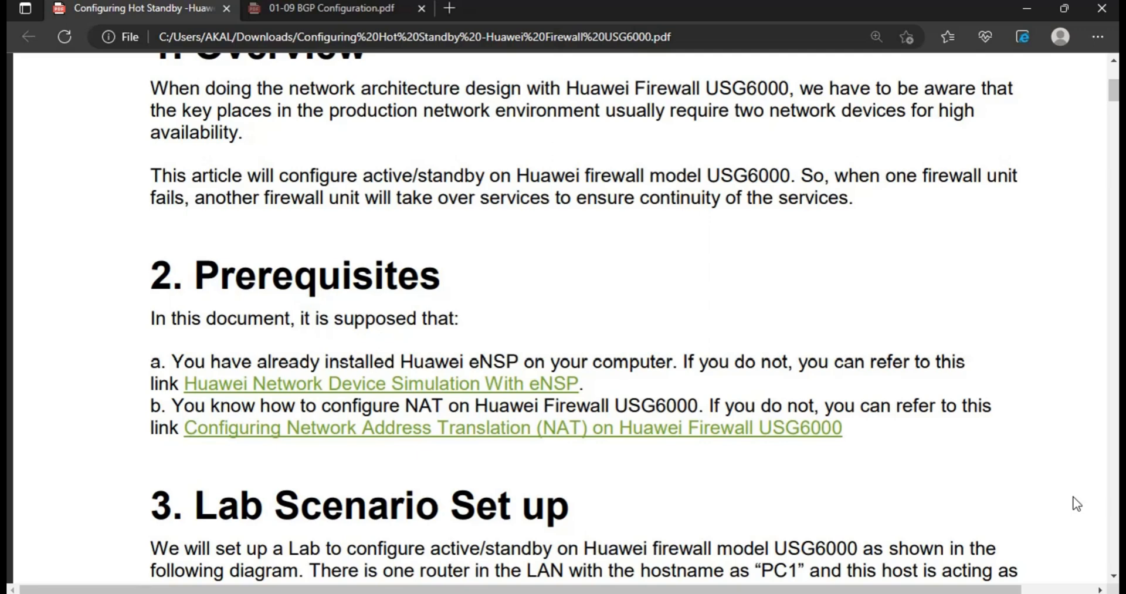
- Scroll through the PDF to study the hot standby firewall topology diagram
scroll(1077, 503, "down", 1)
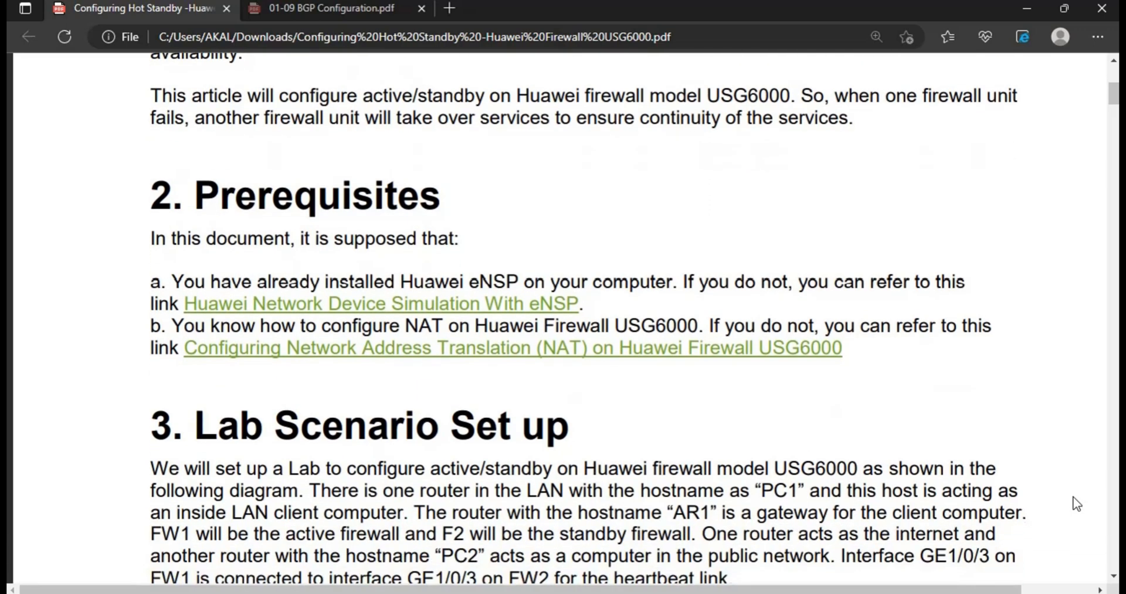
scroll(1077, 504, "down", 1)
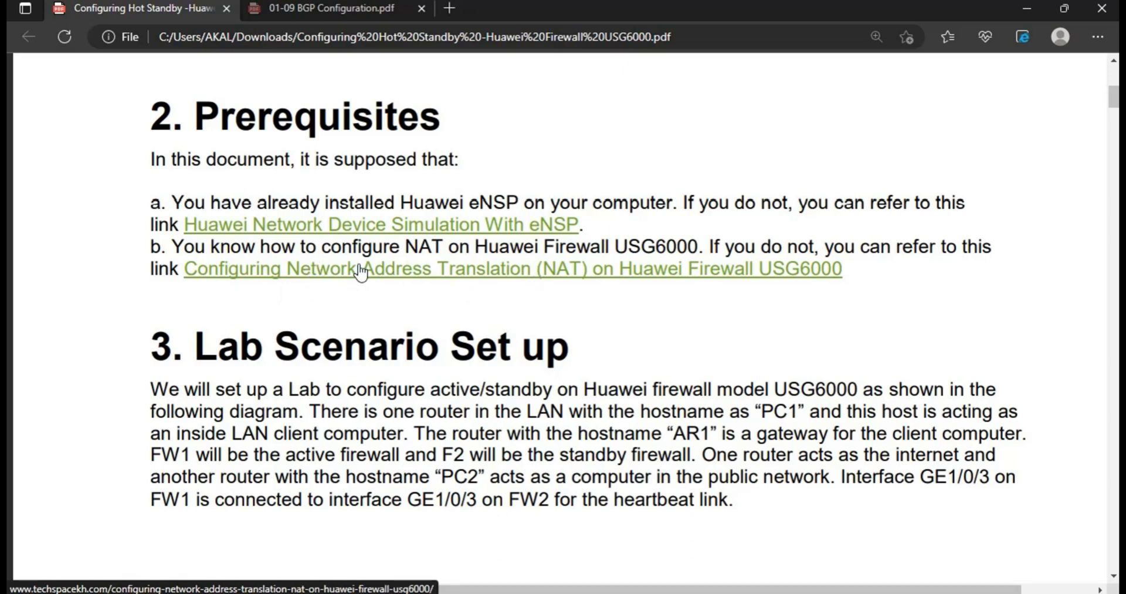
scroll(484, 284, "down", 4)
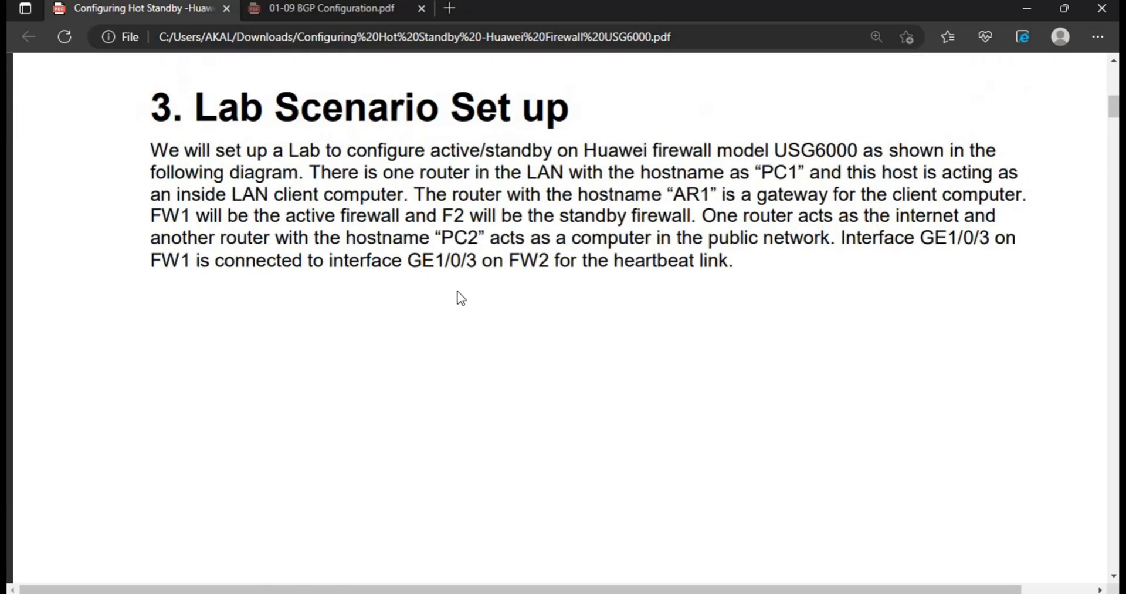
scroll(462, 298, "down", 5)
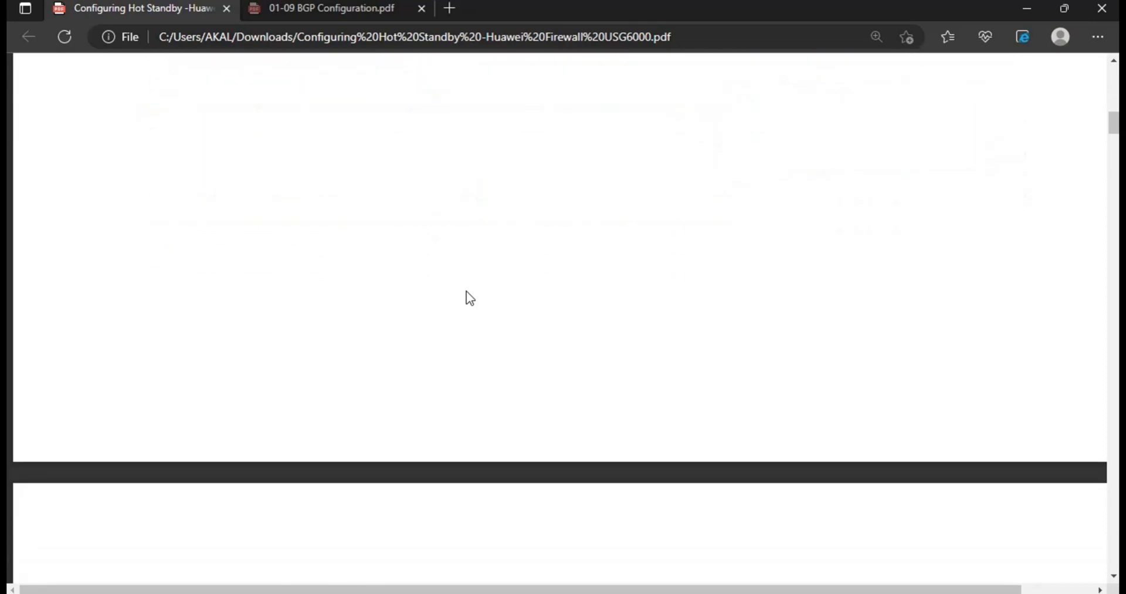
scroll(468, 297, "down", 3)
scroll(468, 297, "down", 7)
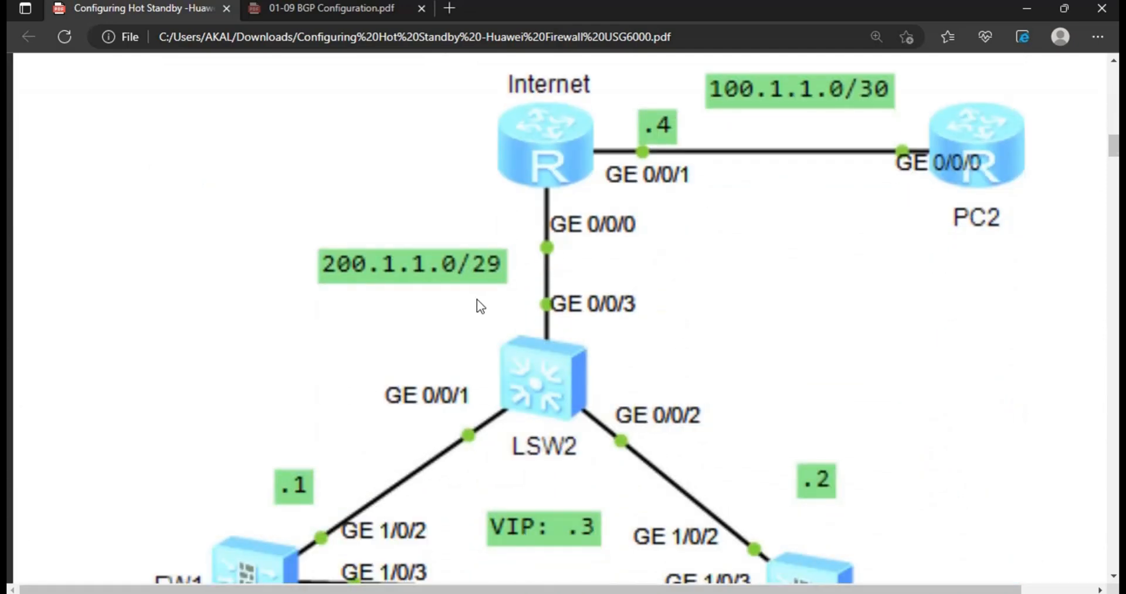
scroll(477, 299, "down", 3)
scroll(477, 298, "down", 10)
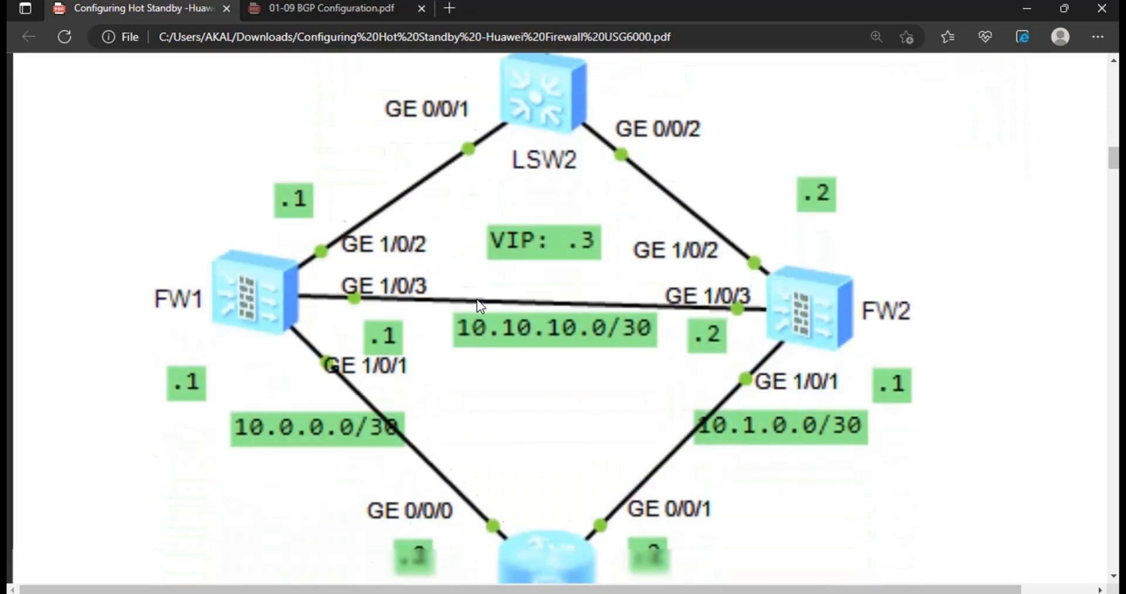
scroll(477, 298, "down", 3)
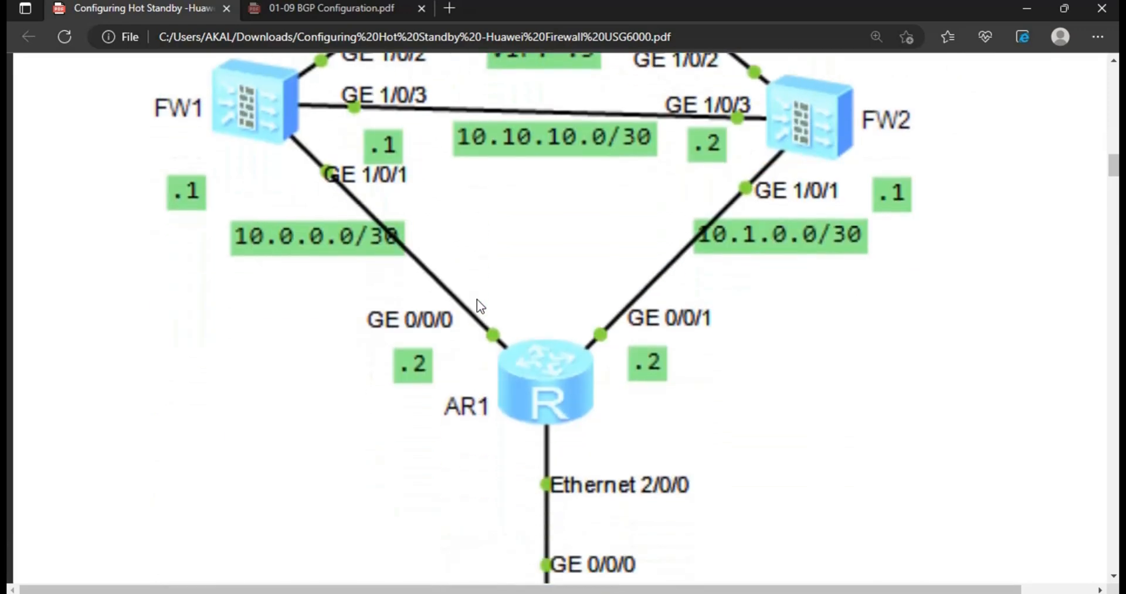
scroll(477, 298, "down", 3)
scroll(477, 298, "down", 12)
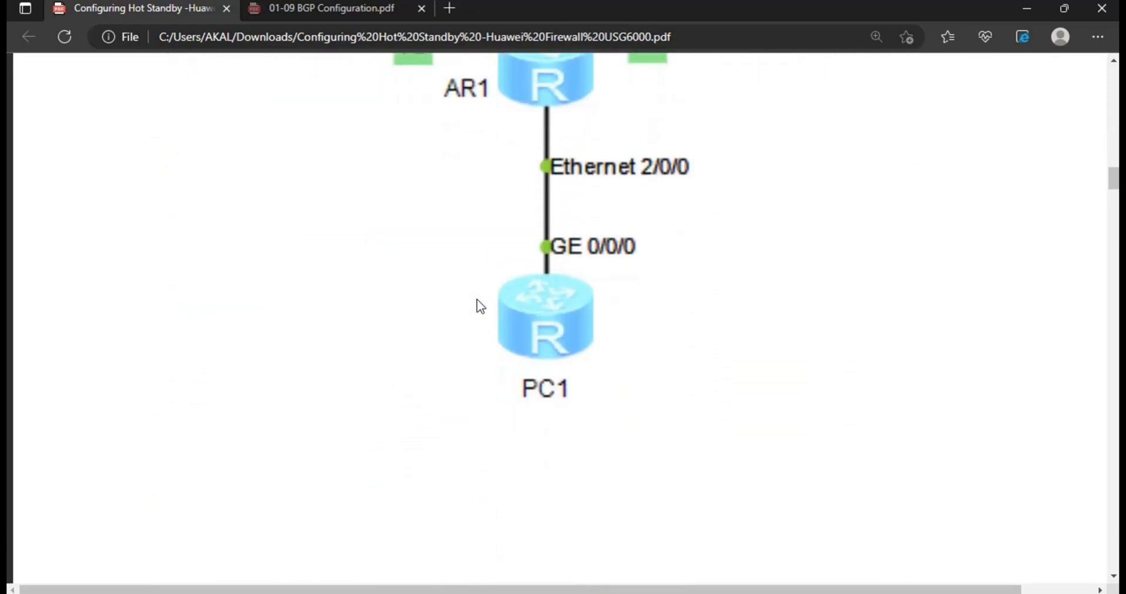
scroll(477, 298, "down", 3)
scroll(477, 298, "up", 5)
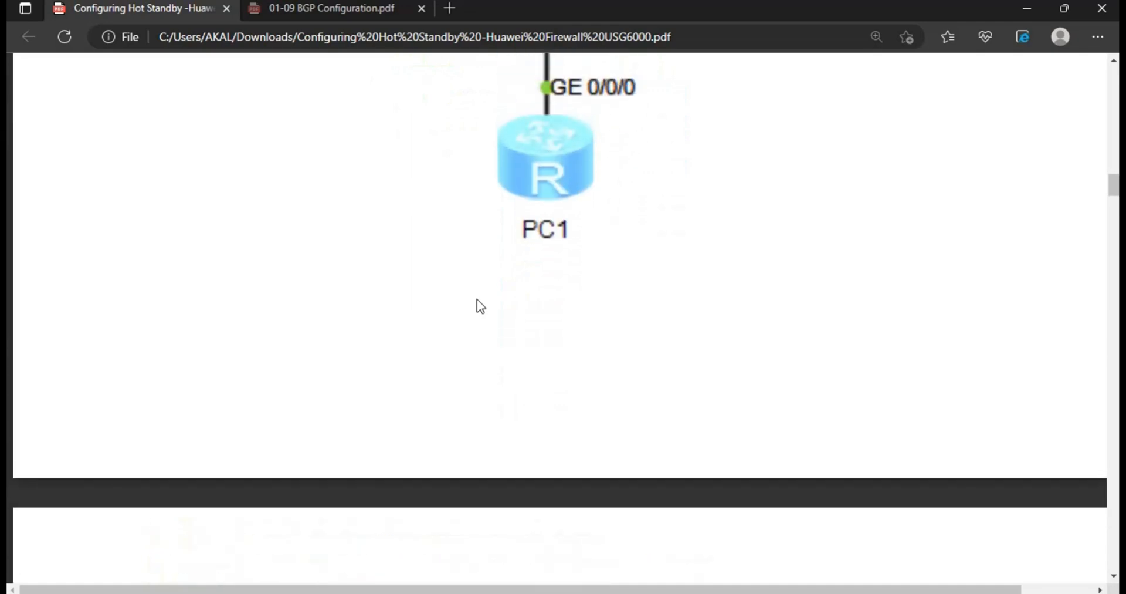
scroll(477, 298, "down", 7)
scroll(477, 298, "up", 1)
scroll(477, 298, "up", 20)
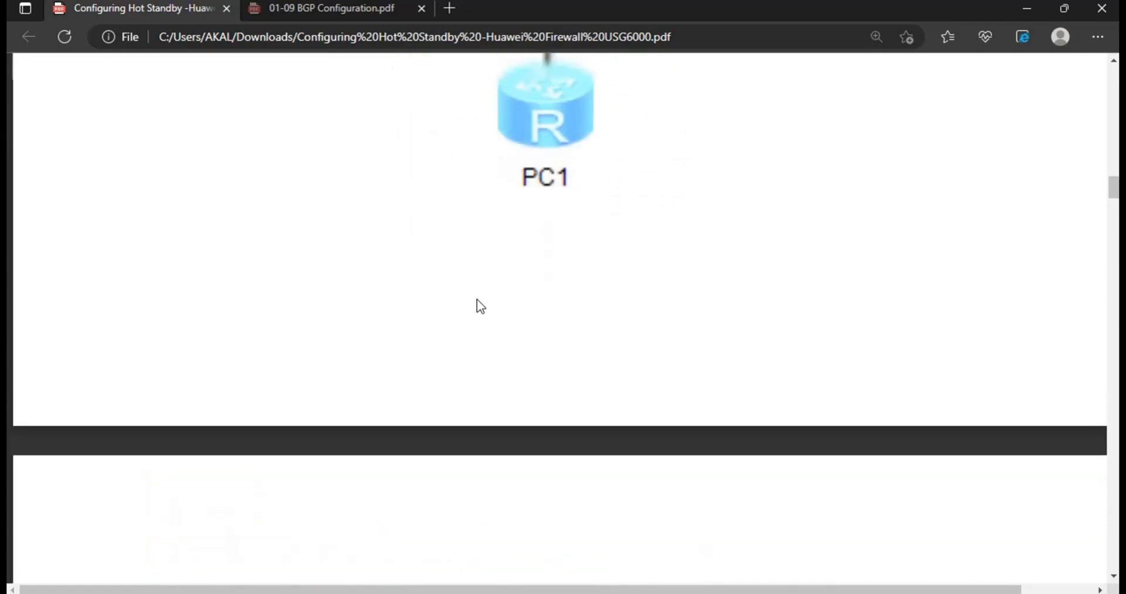
scroll(477, 299, "up", 2)
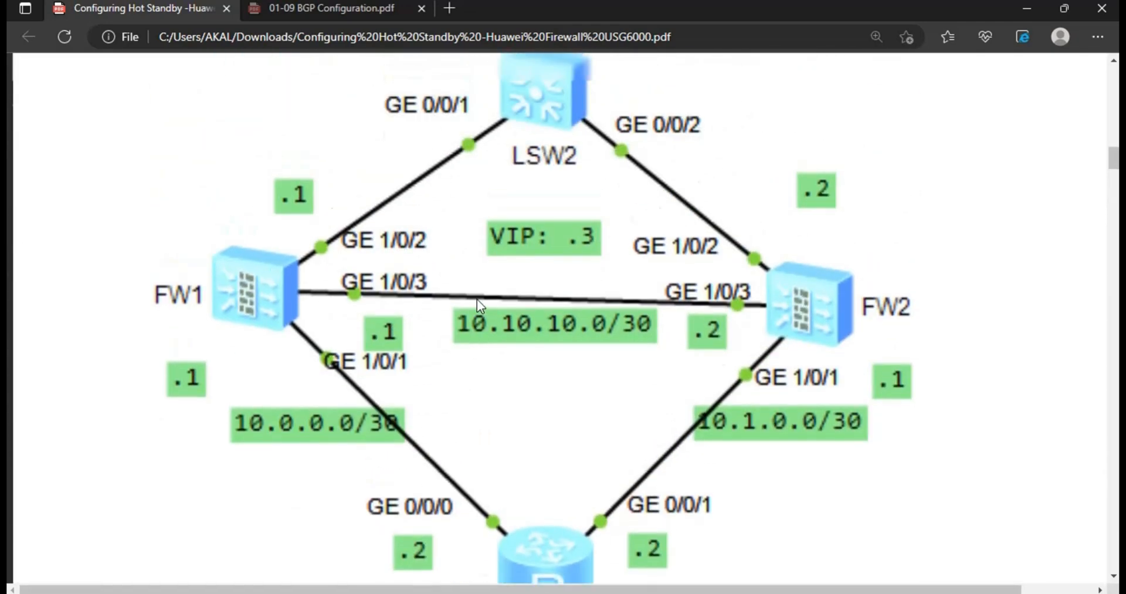
scroll(477, 298, "down", 2)
scroll(477, 299, "down", 1)
scroll(477, 298, "up", 15)
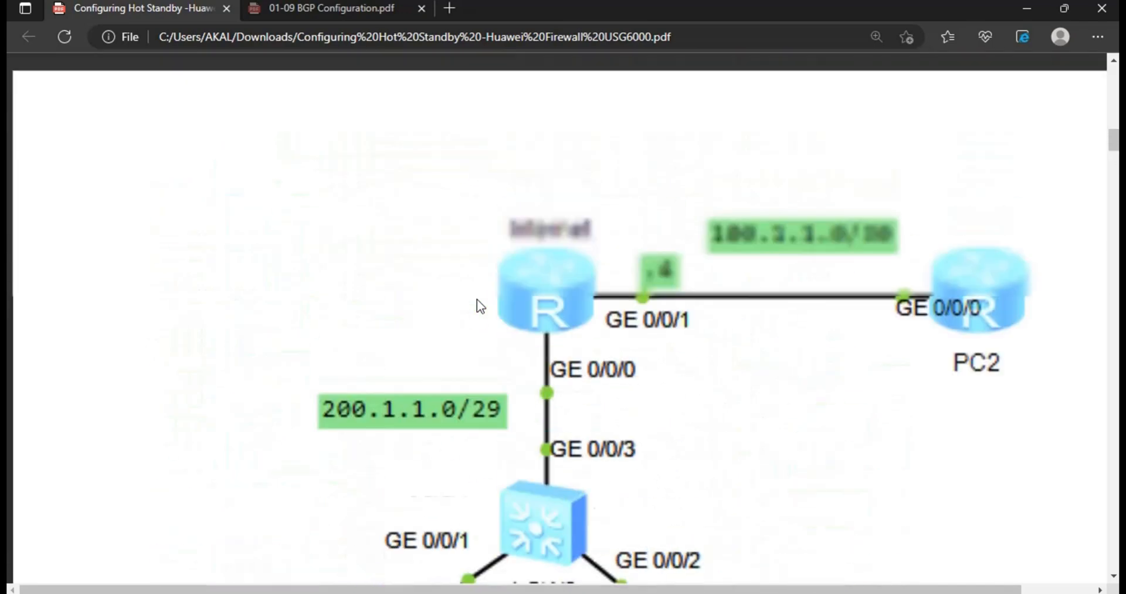
- Finish checking the diagram and bring the eNSP topology window back to the front
scroll(477, 298, "down", 6)
scroll(477, 298, "down", 6)
scroll(477, 298, "up", 4)
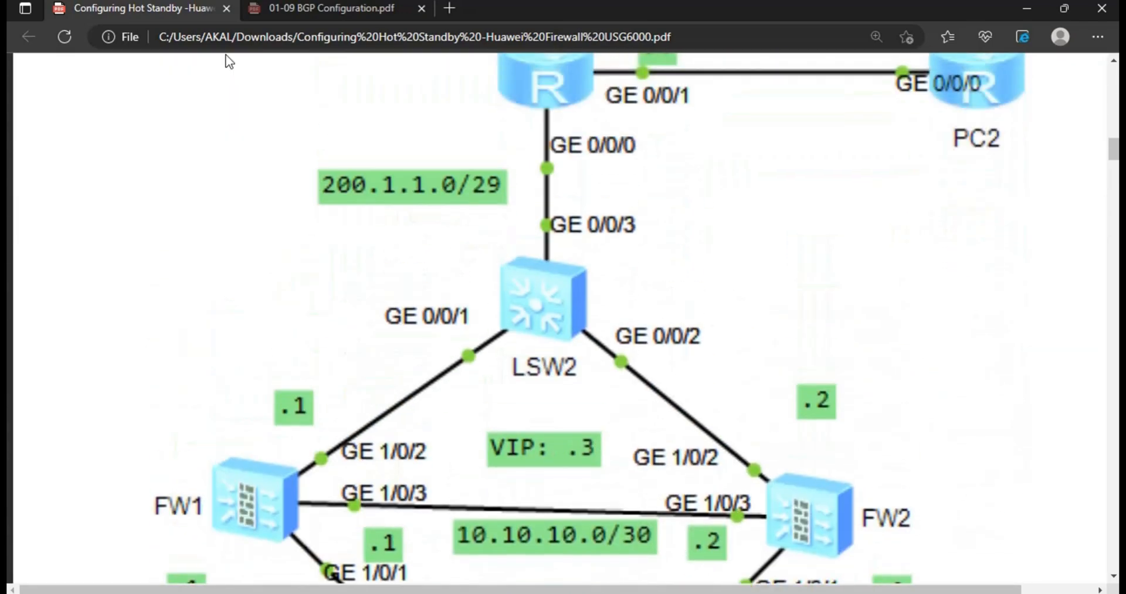
mouse_move(333, 1)
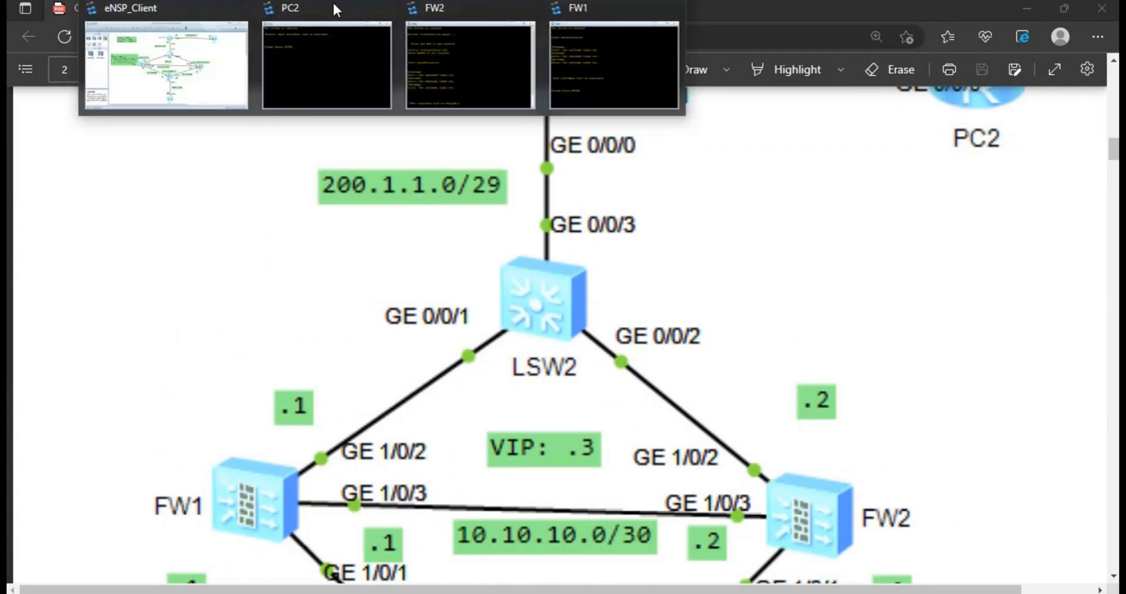
left_click(148, 69)
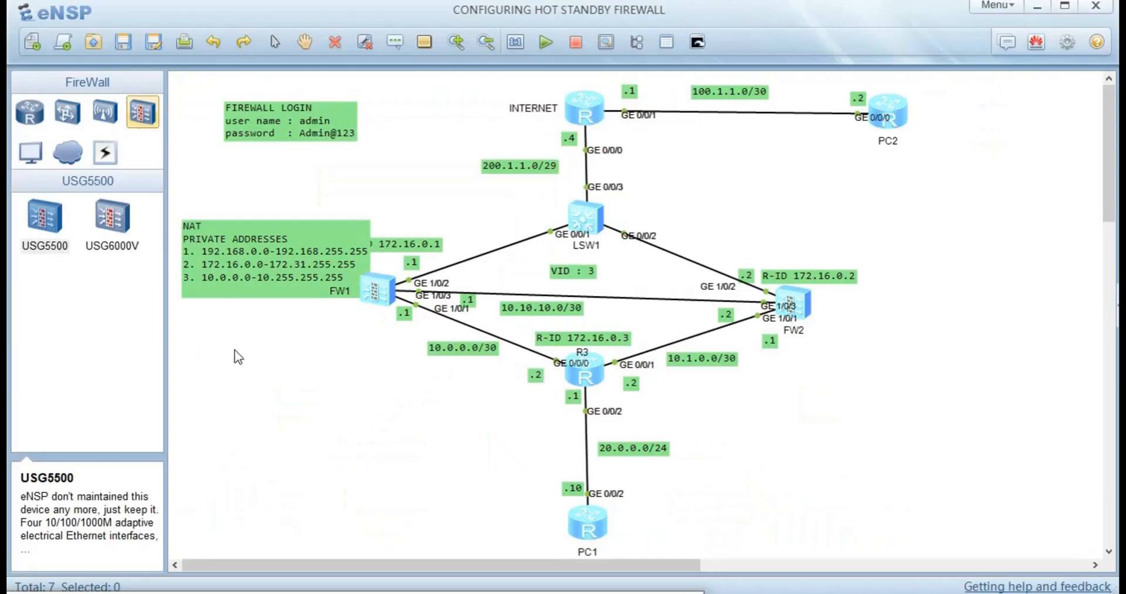
- Log in to FW1's console as admin and replace the initial password
double_click(379, 288)
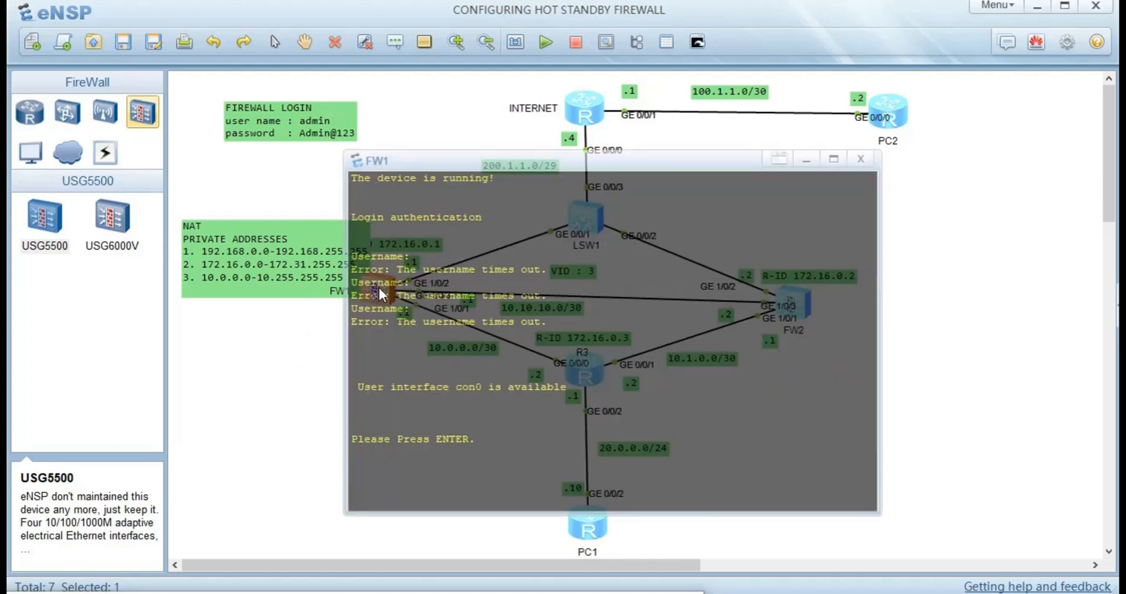
key("Return")
key("Return")
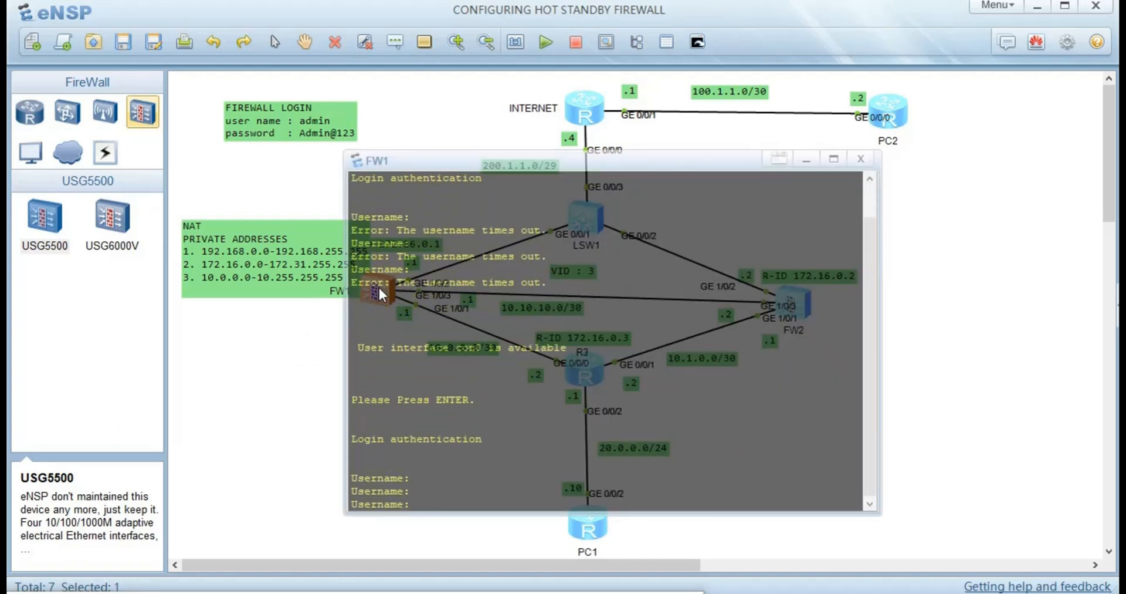
type("admin")
key("Return")
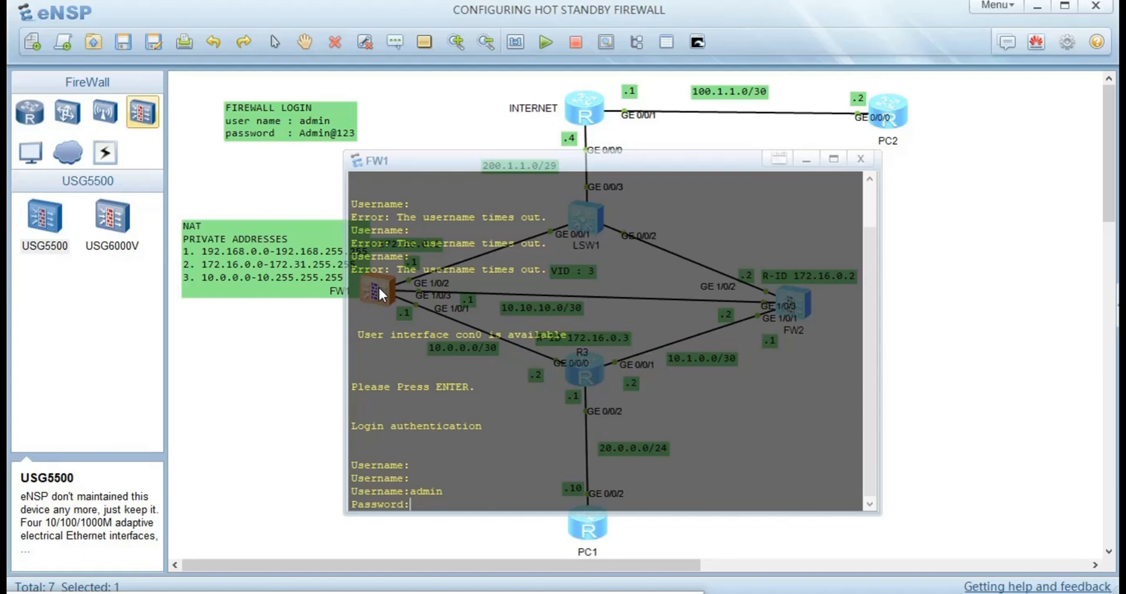
key("Return")
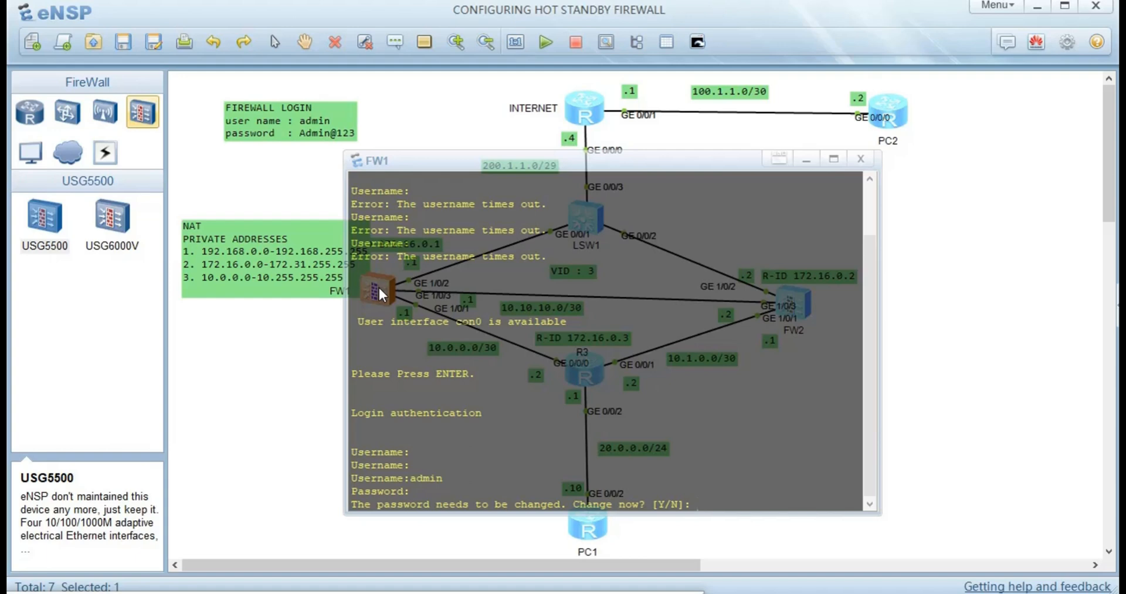
type("y")
key("Return")
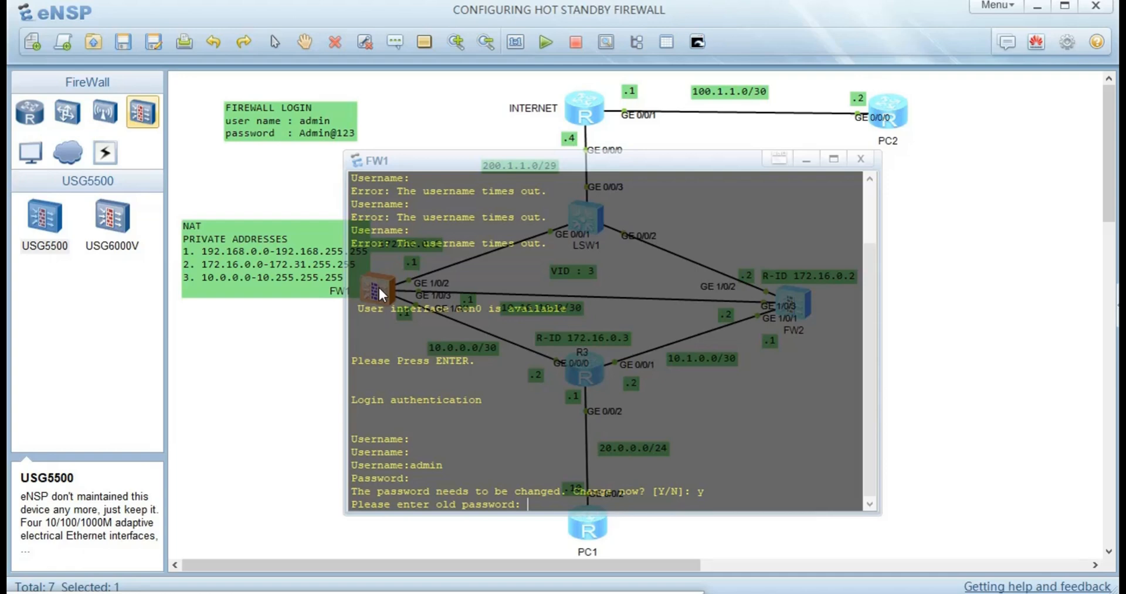
key("Return")
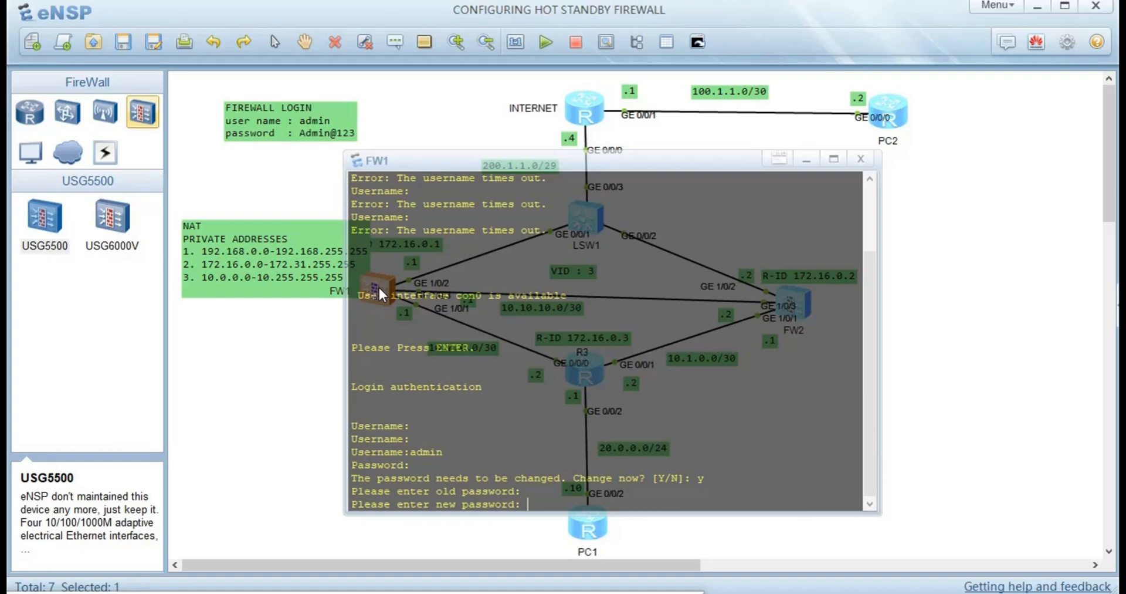
key("Return")
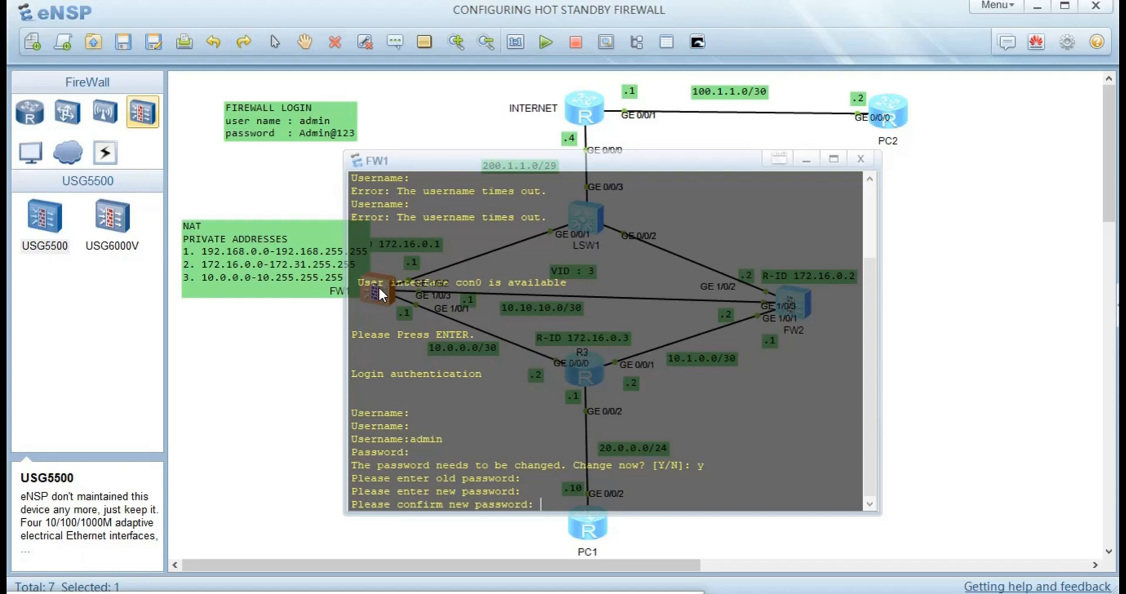
key("Return")
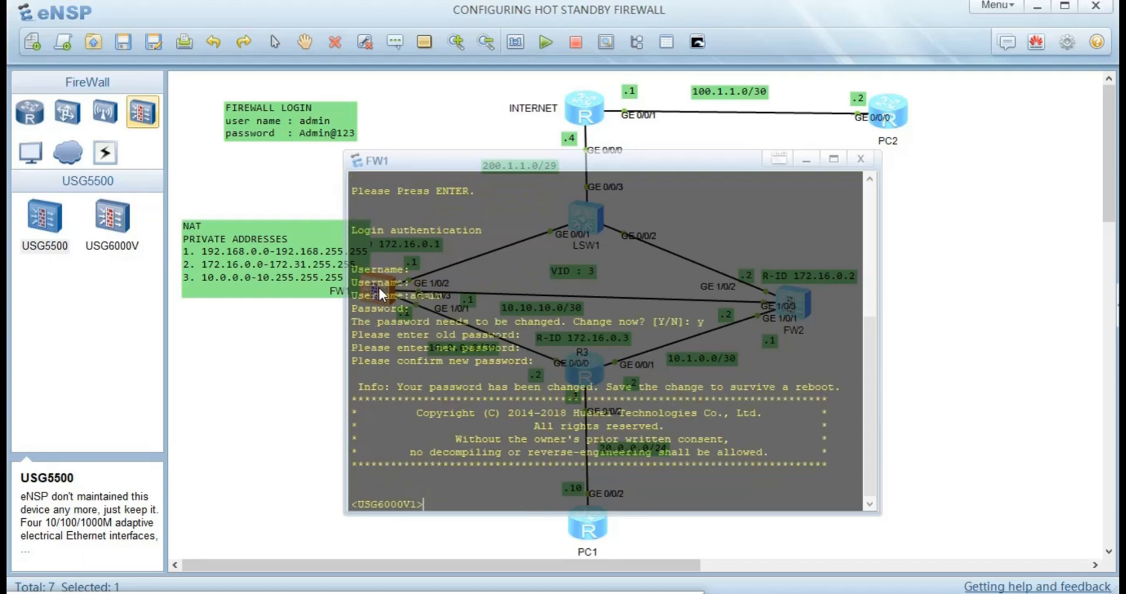
- Enter system view, set the hostname to FW1, and return to the topology
type("sys")
key("Return")
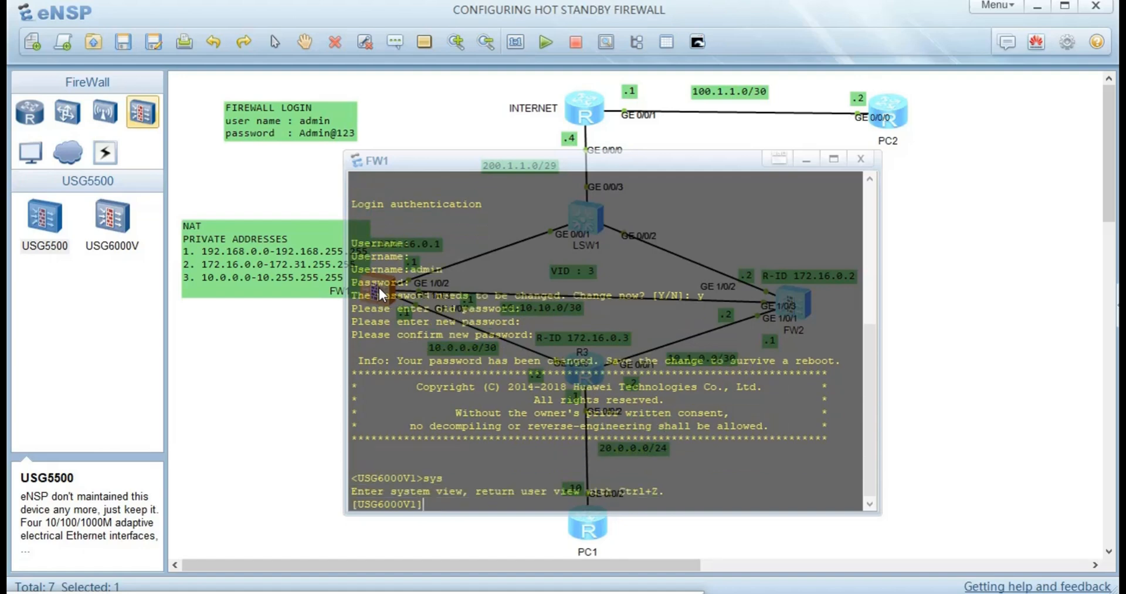
type("sys")
key("Return")
type("sysname  ")
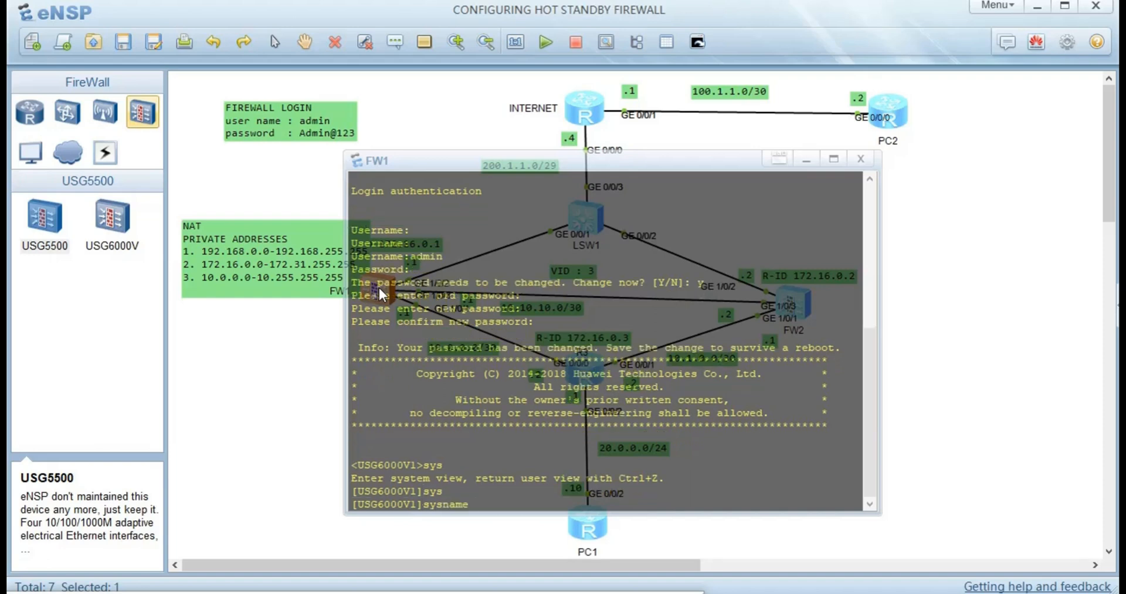
type("FW1")
key("Return")
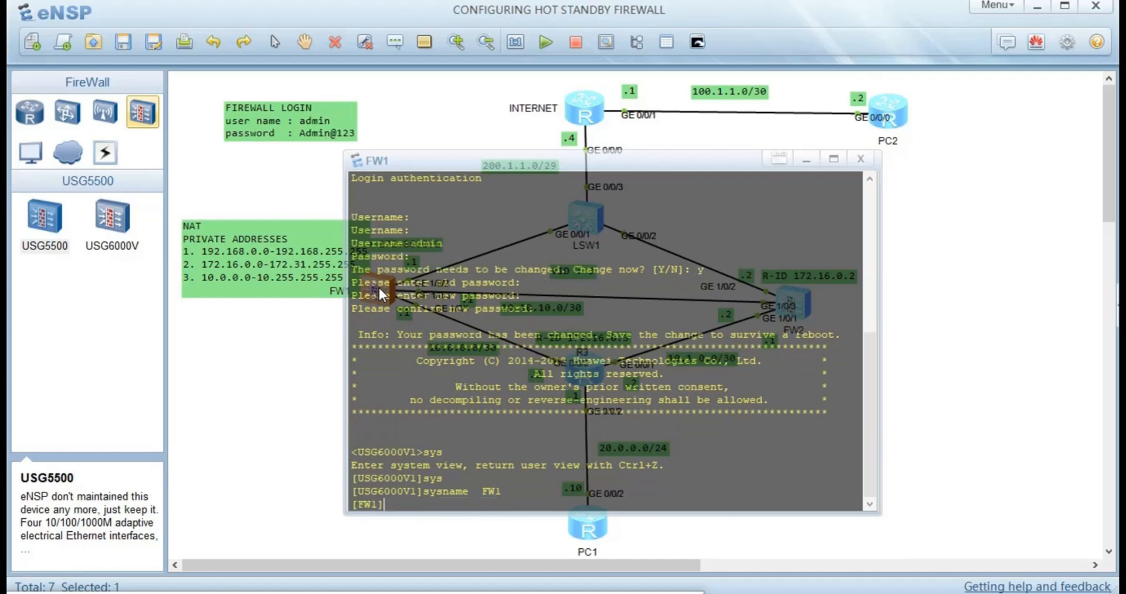
left_click(256, 368)
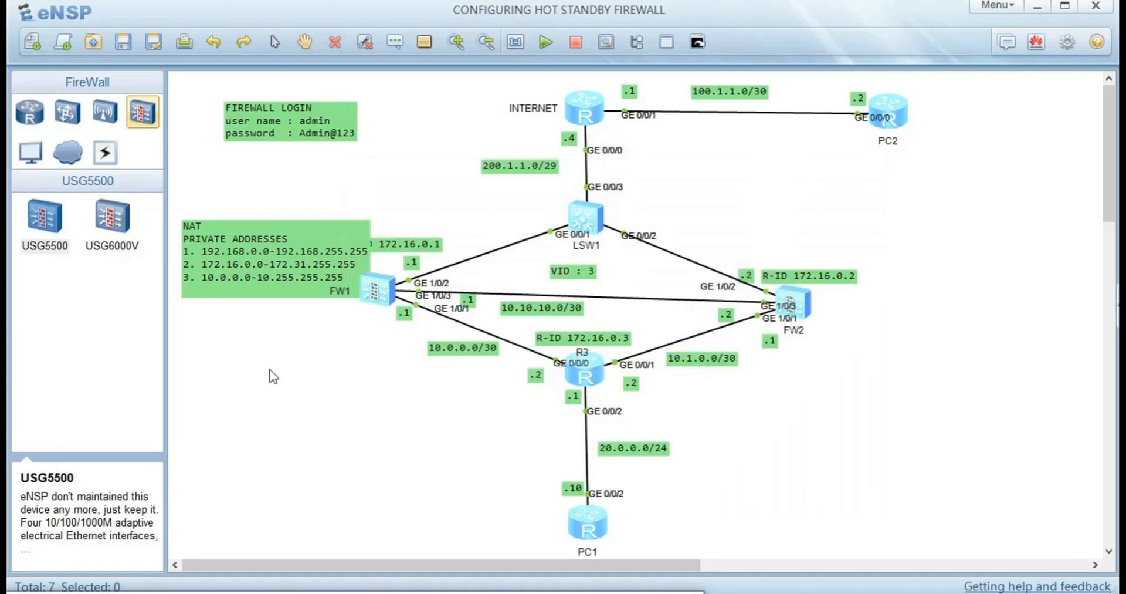
- Log in to FW2's console as admin and replace the initial password
double_click(793, 305)
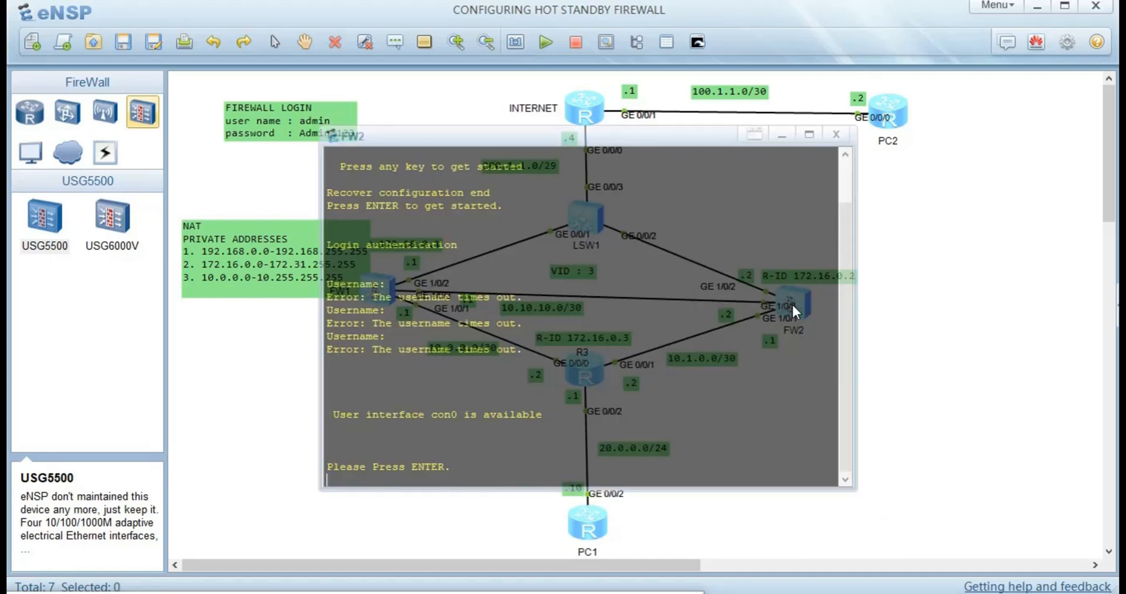
key("Return")
key("Return")
key("Return")
type("admi")
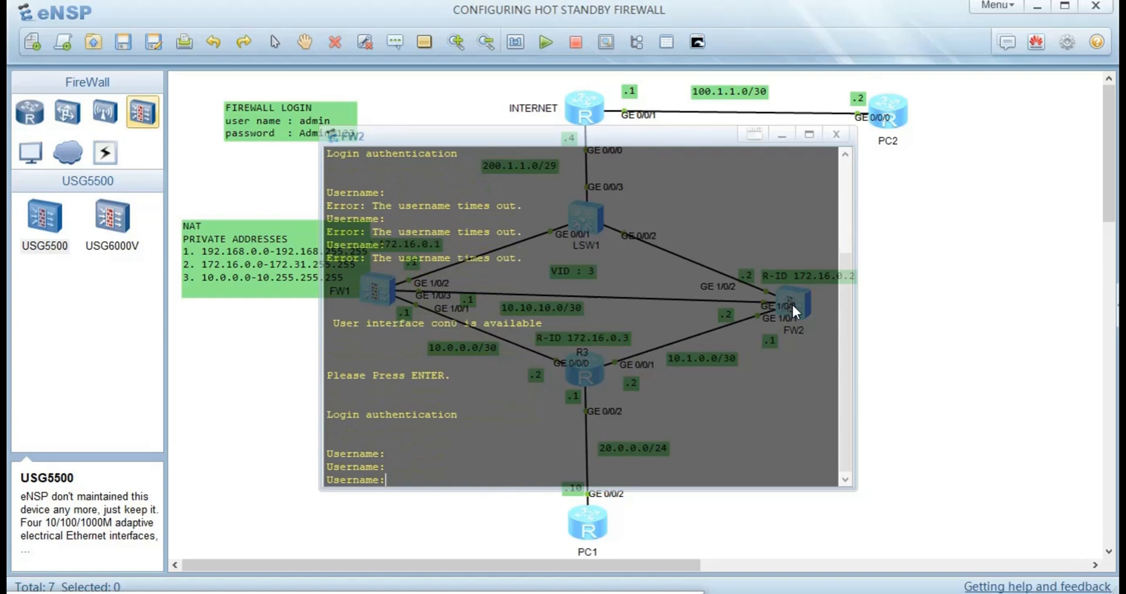
type("n")
key("Return")
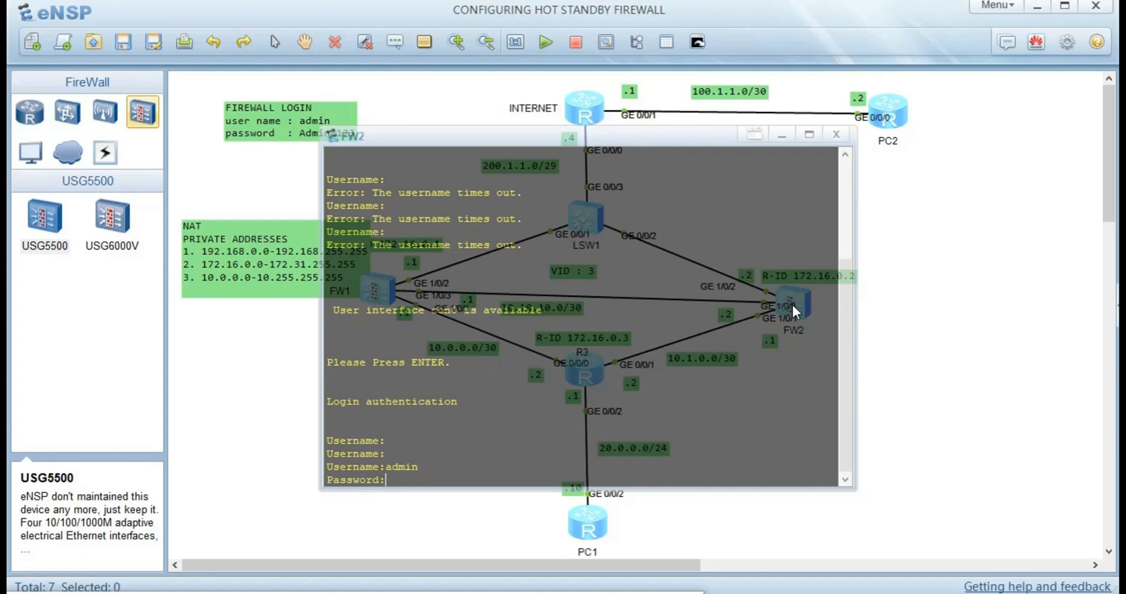
key("Return")
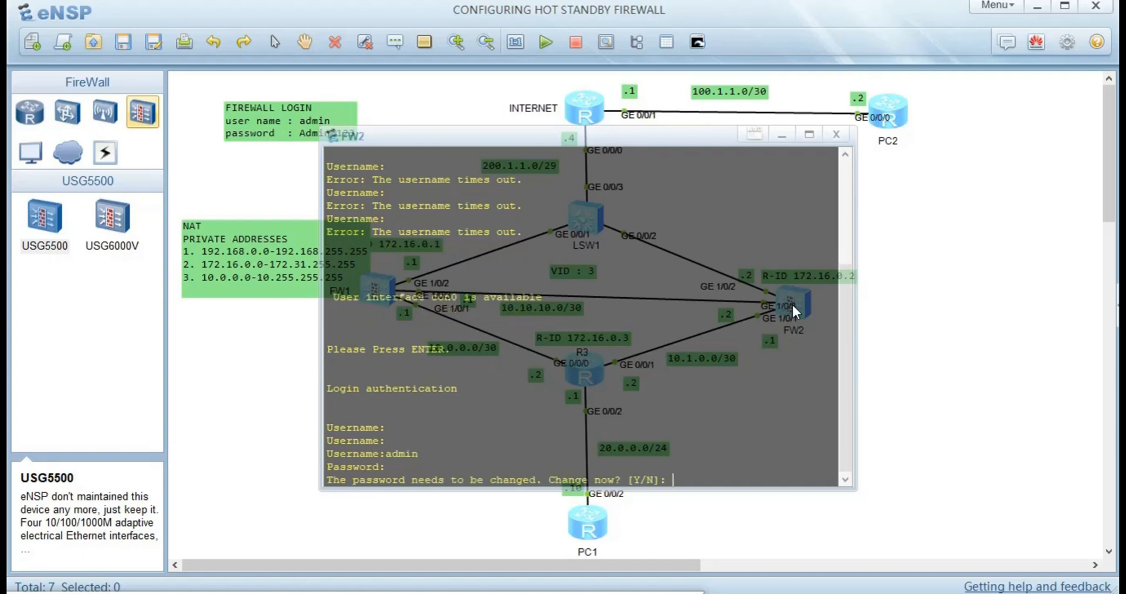
type("y")
key("Return")
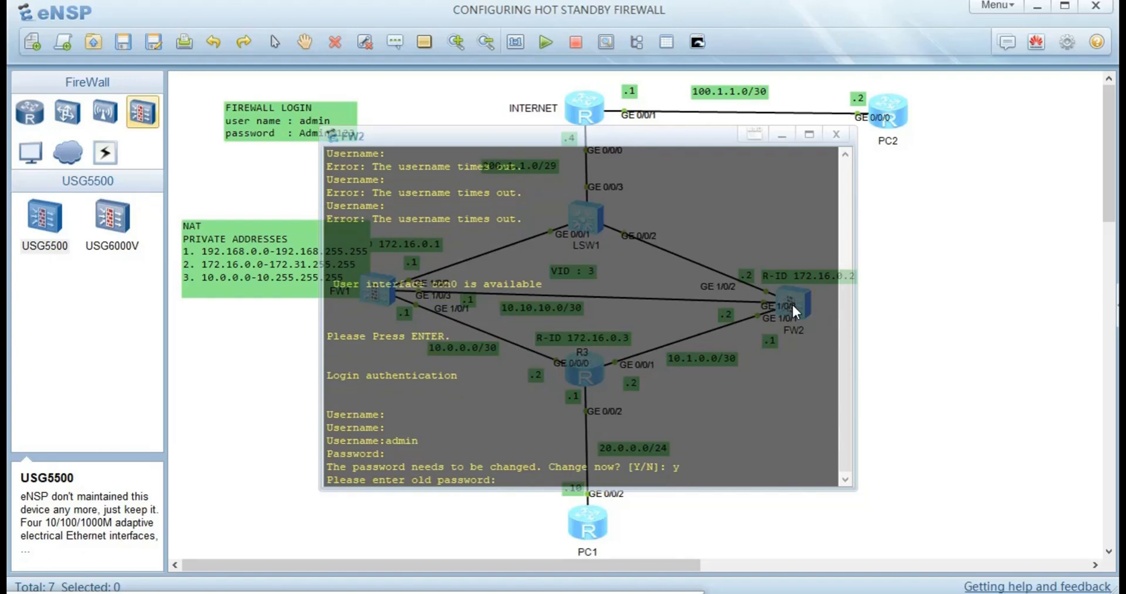
key("Return")
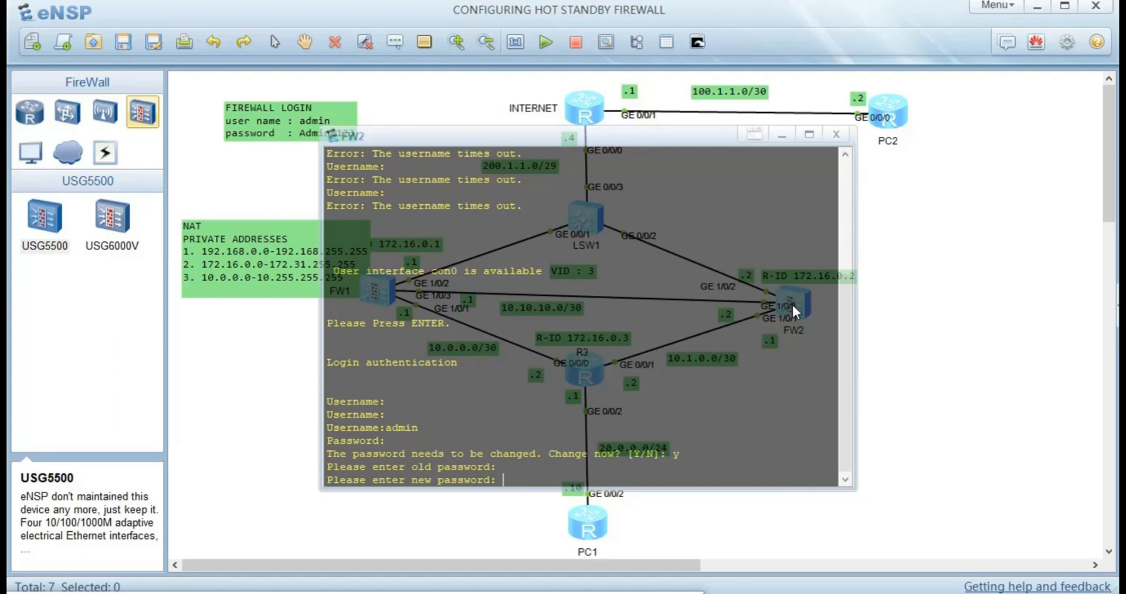
key("Return")
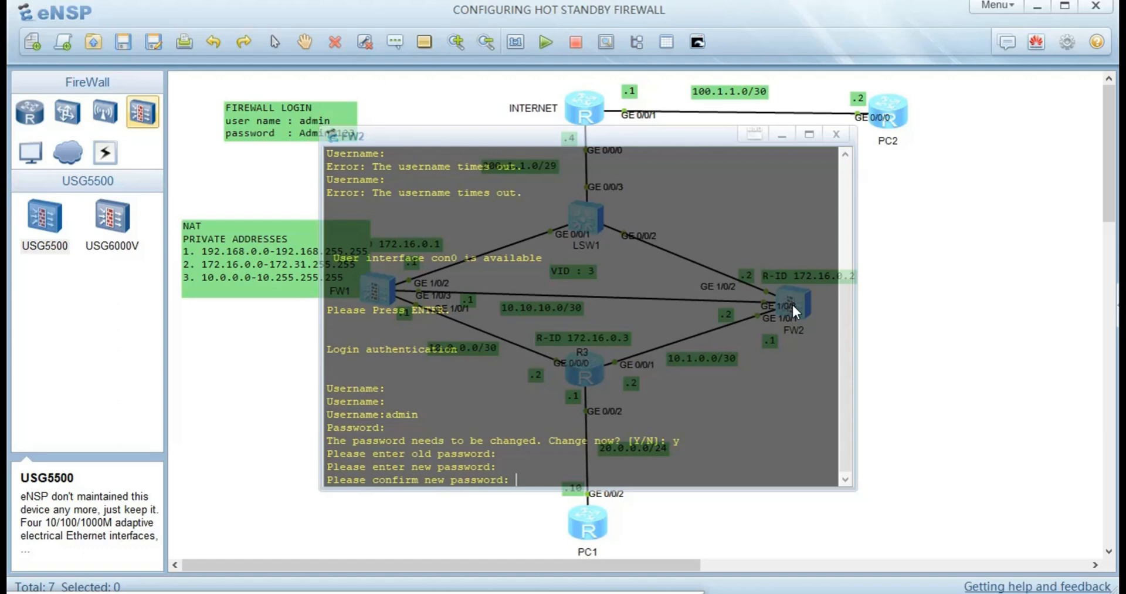
key("Return")
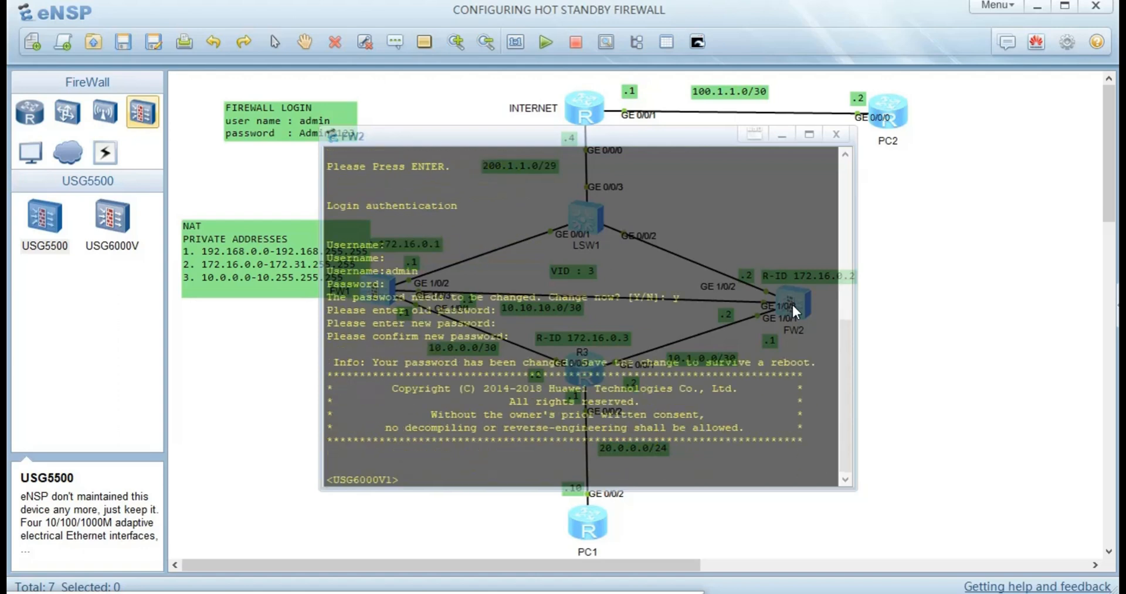
- Enter system view, rename the firewall FW2, and return to the topology
type("sys")
key("Return")
type("sys")
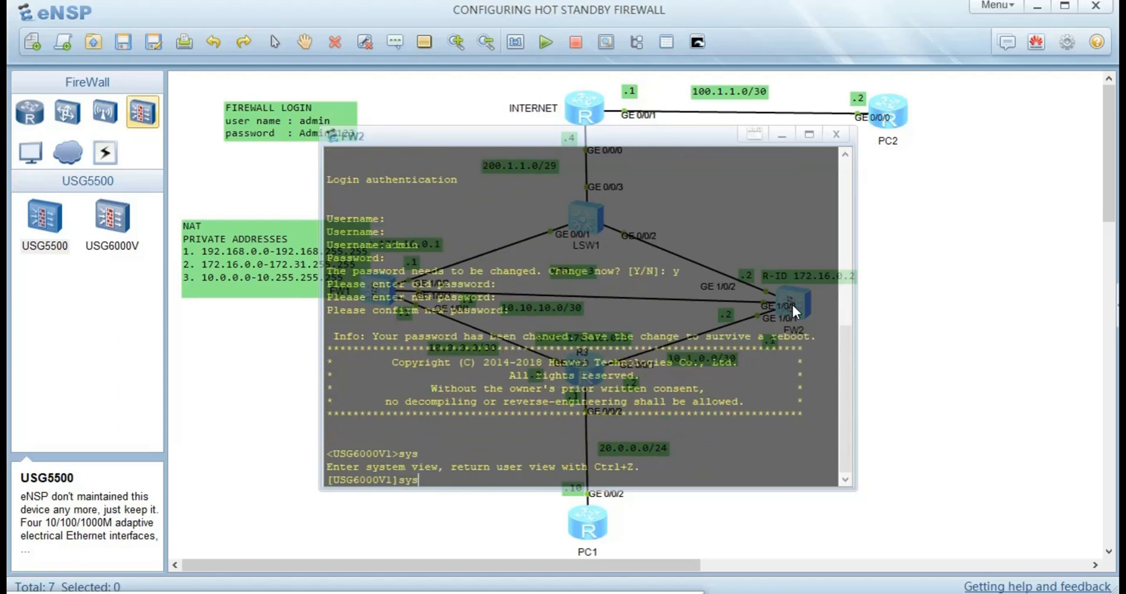
key("Tab")
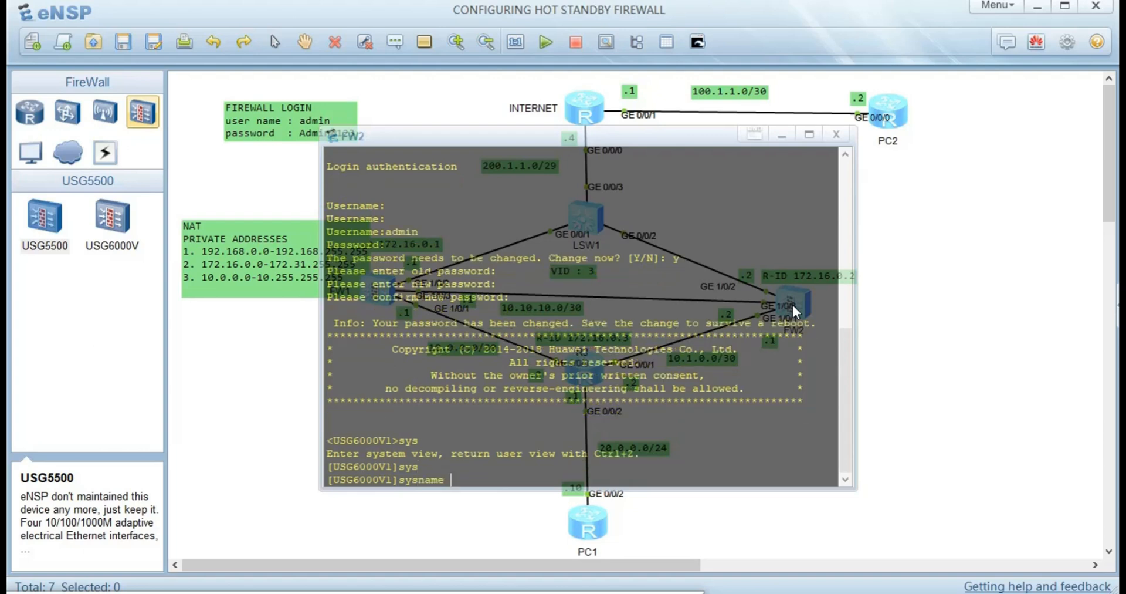
type("FW2")
key("Return")
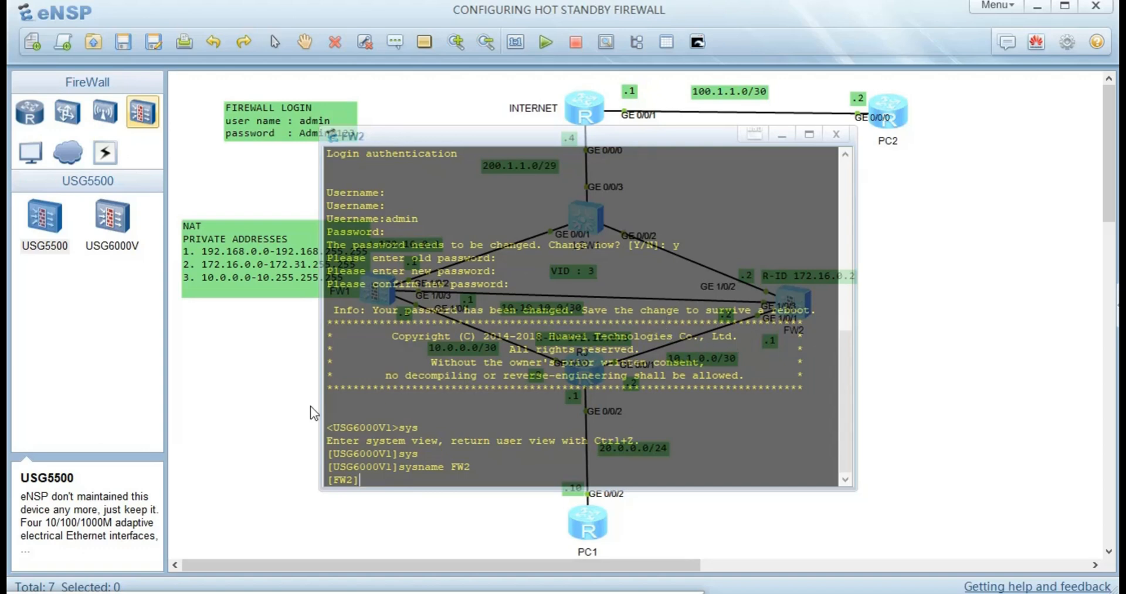
left_click(286, 398)
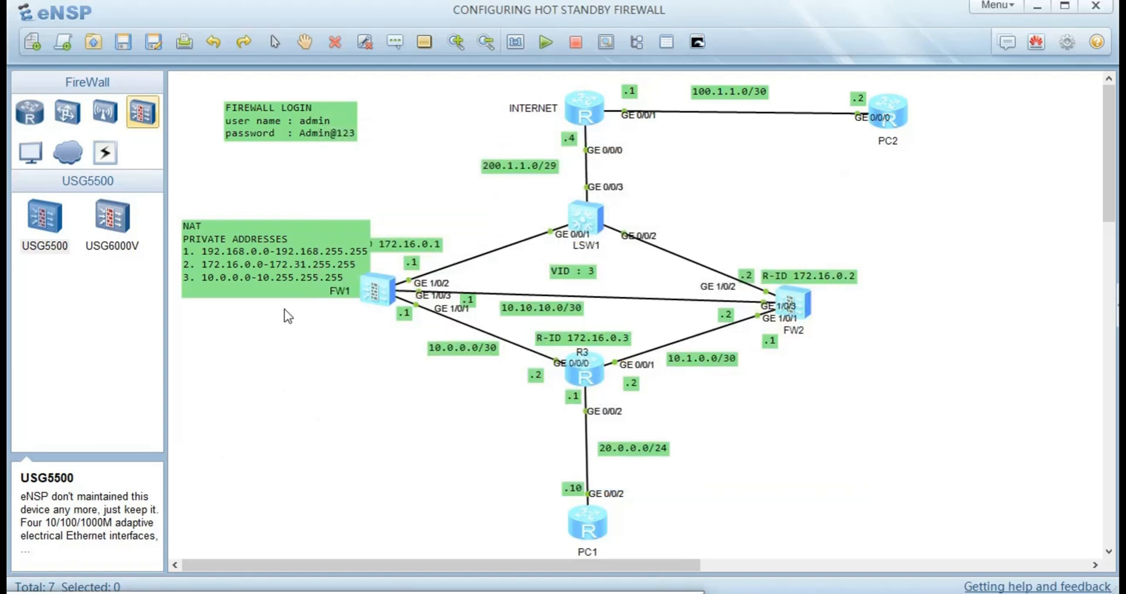
- Drag the NAT private addresses note down below FW1 to uncover its R-ID label
left_click_drag(274, 270, 287, 422)
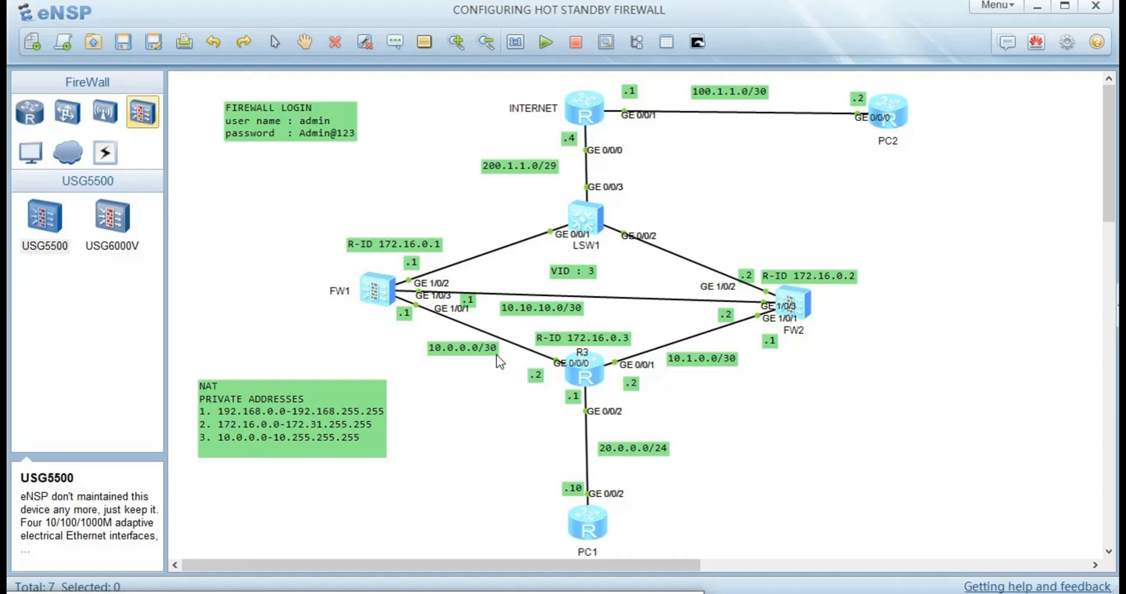
- Open FW1's console, disable terminal monitor with 'u t m', and enter system view
double_click(382, 291)
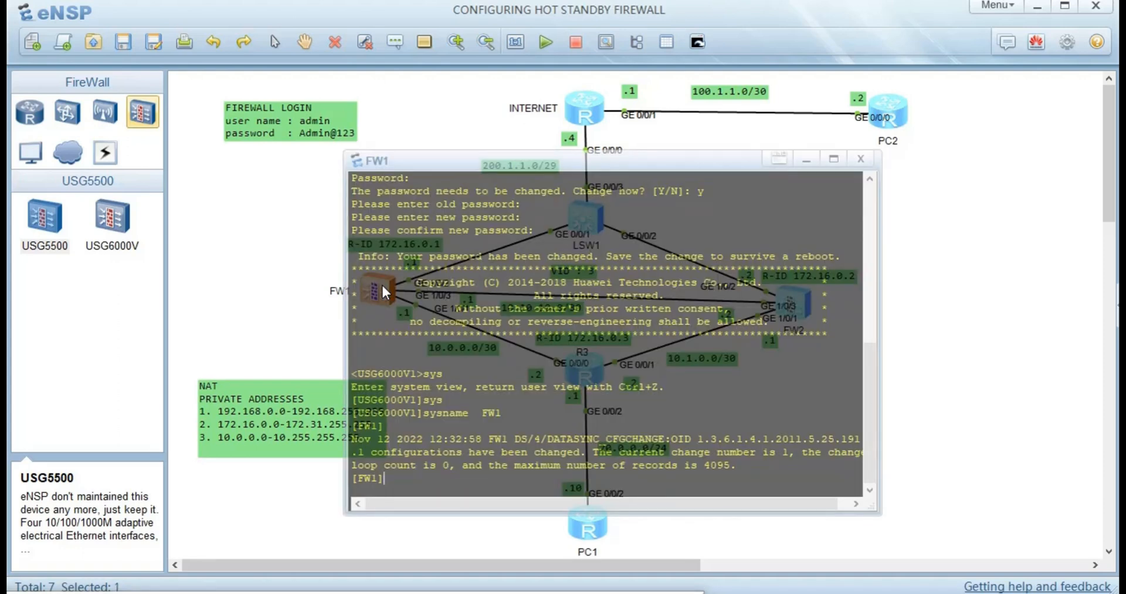
key("ctrl+z")
type("U T")
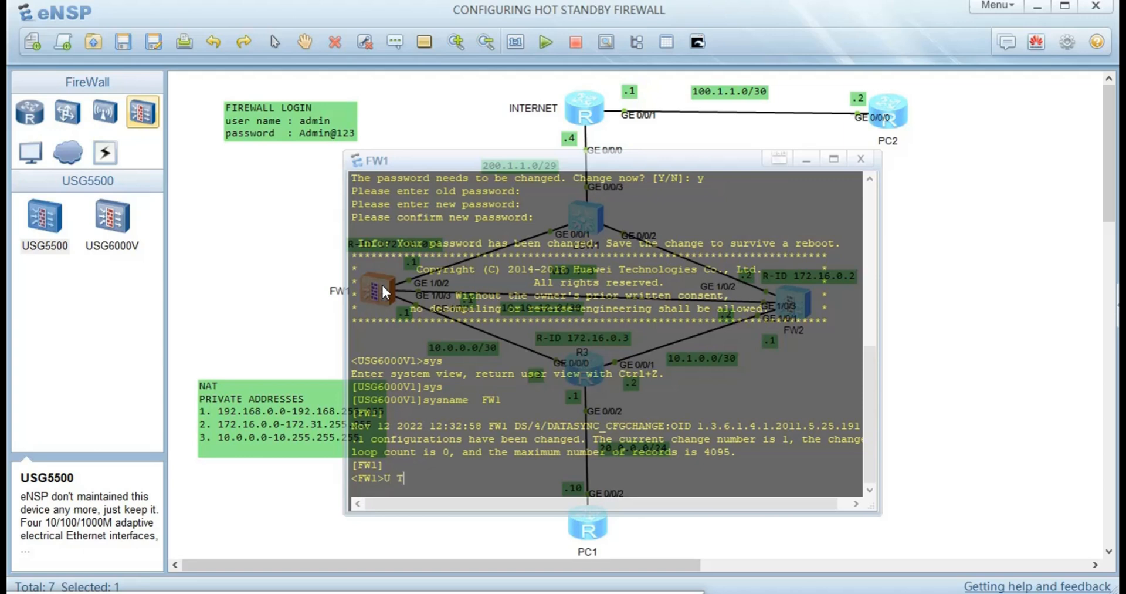
type(" M")
key("Return")
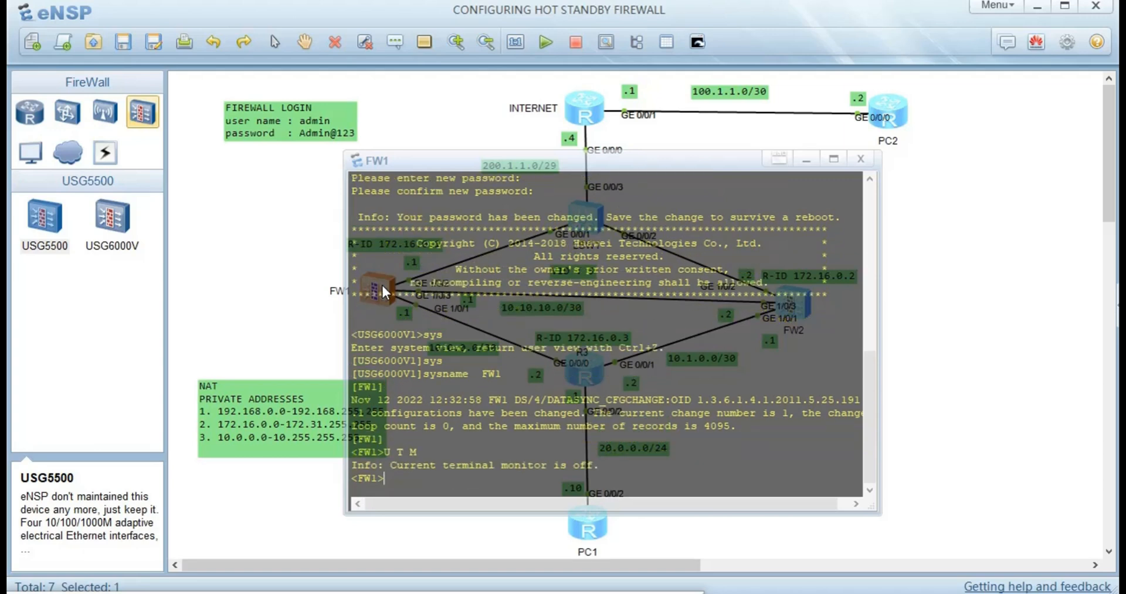
type("sys")
key("Return")
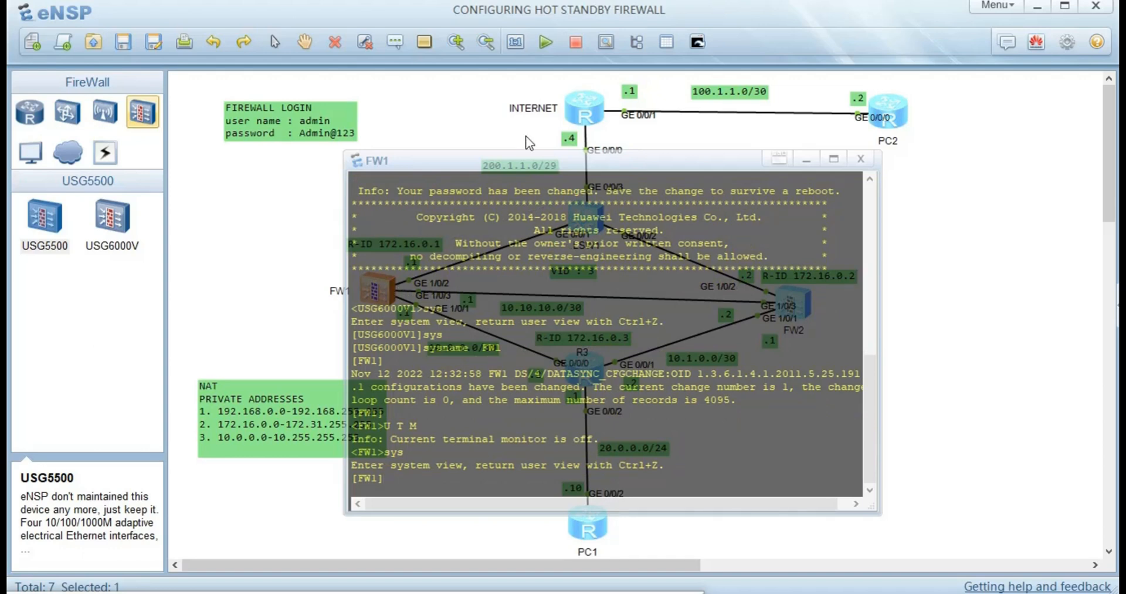
scroll(508, 170, "up", 2)
scroll(537, 171, "down", 2)
left_click_drag(467, 167, 600, 174)
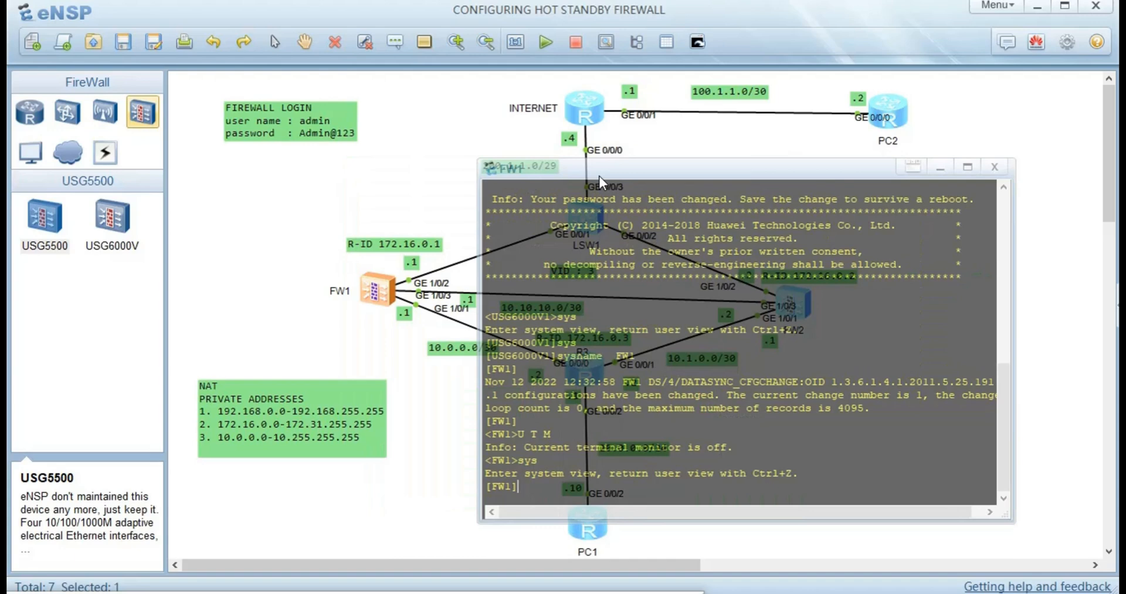
key("Return")
key("Return")
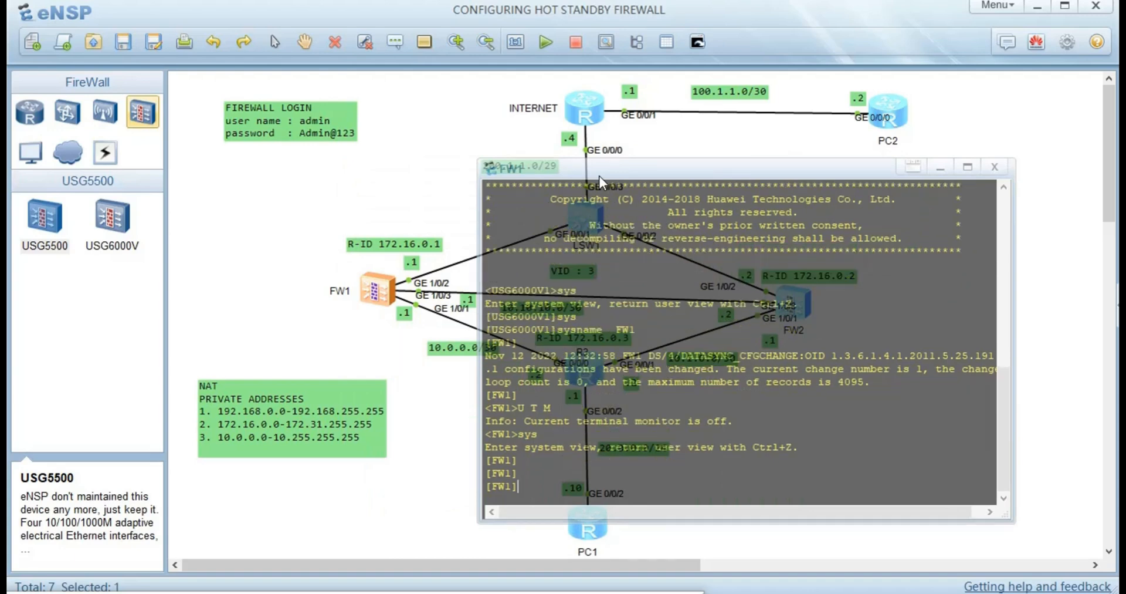
- Assign 10.0.0.1/30 to FW1's GE1/0/1 interface
type("int g1/0/2")
key("Return")
type("ip ad")
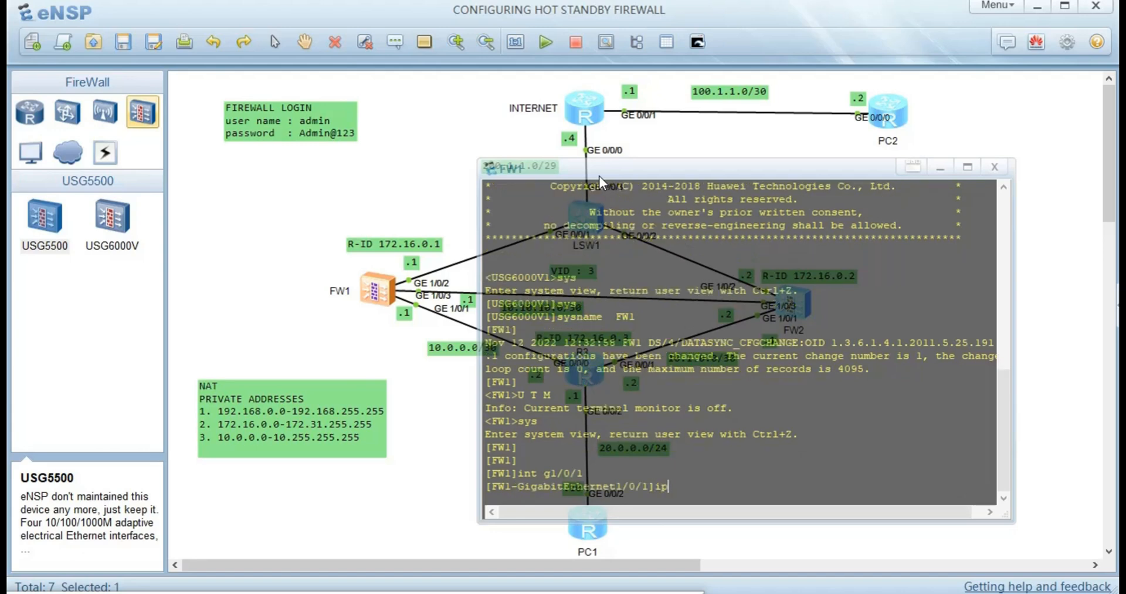
key("Tab")
type("10")
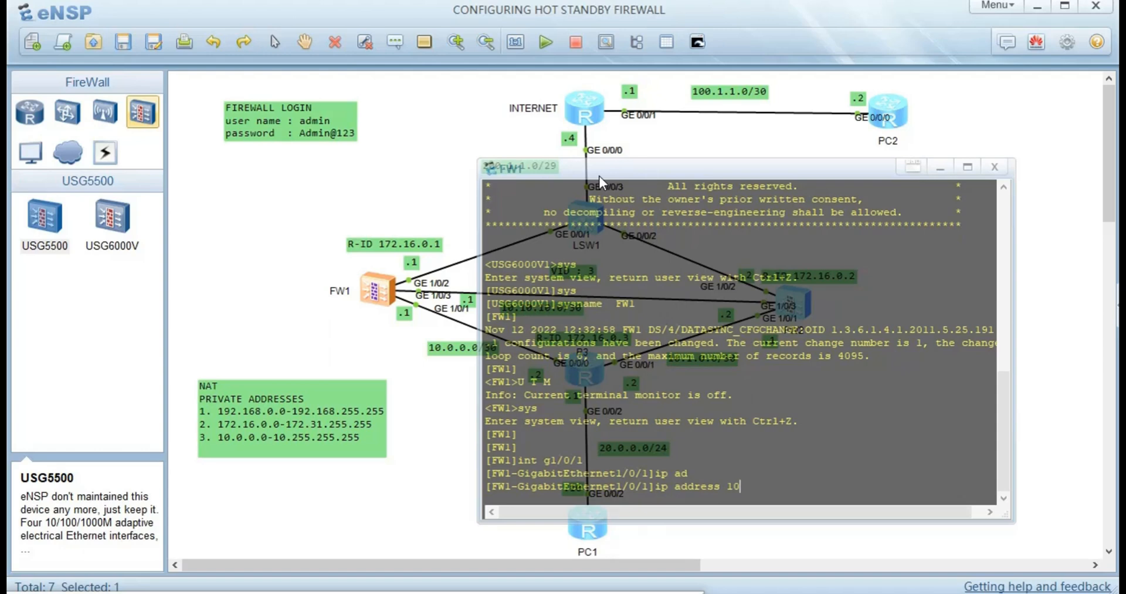
type(".0.0.1 30")
key("Return")
- Assign 200.1.1.1/29 to FW1's GE1/0/2 interface
type("int g1/0/1")
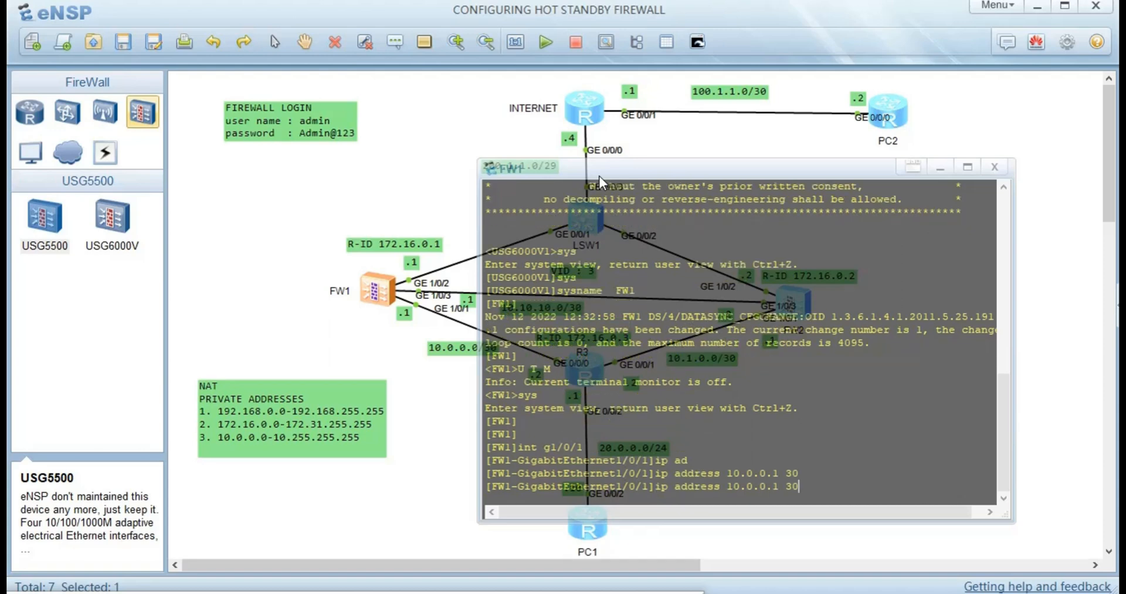
key("BackSpace")
type("2")
key("Return")
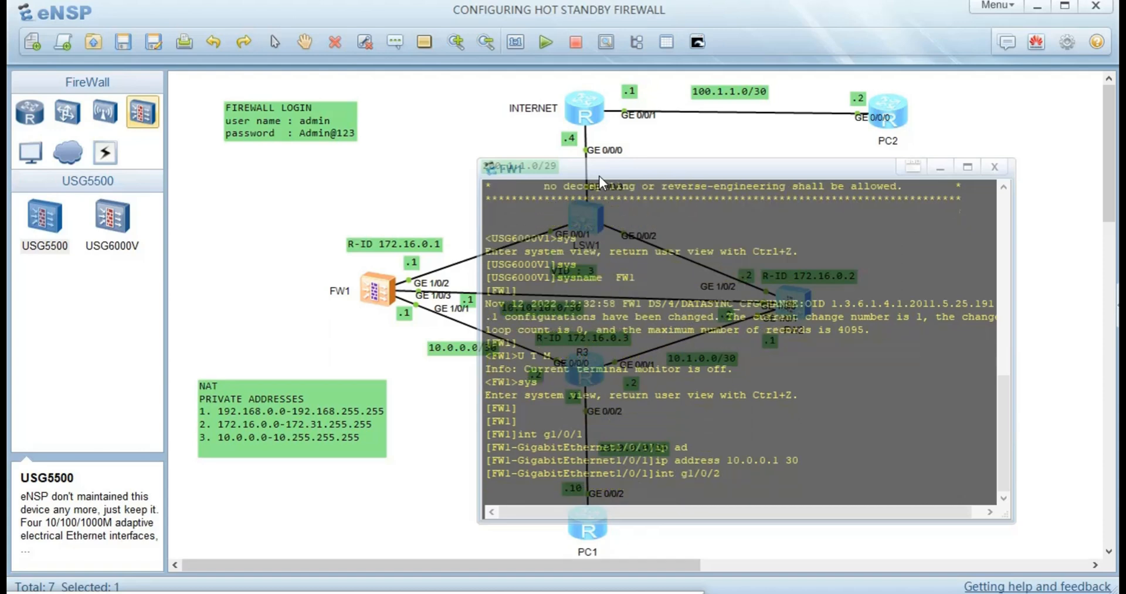
type("ip ad")
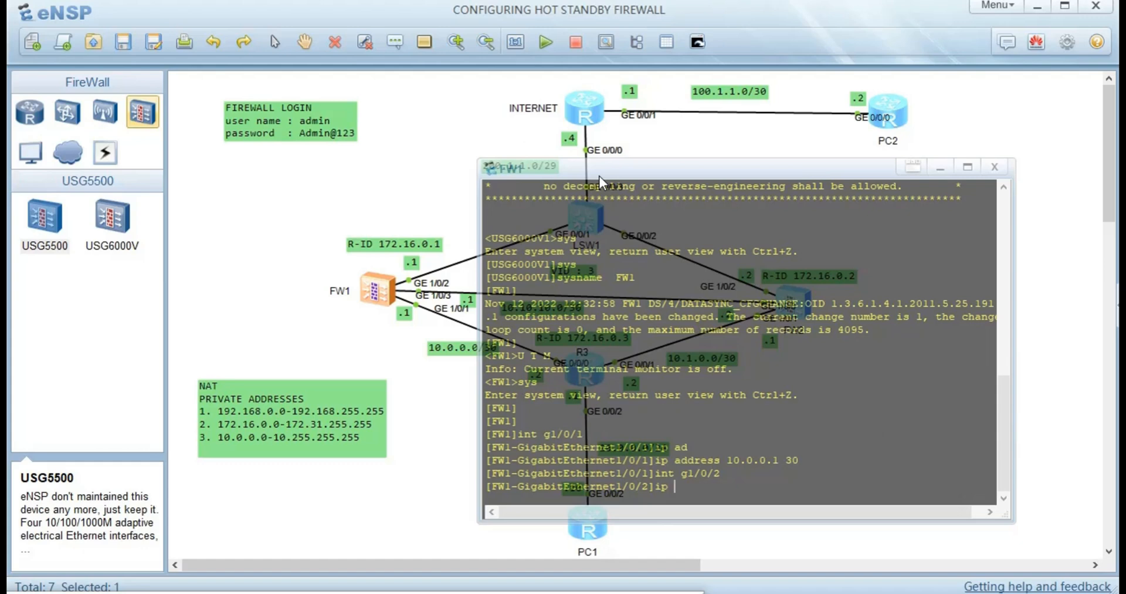
key("Tab")
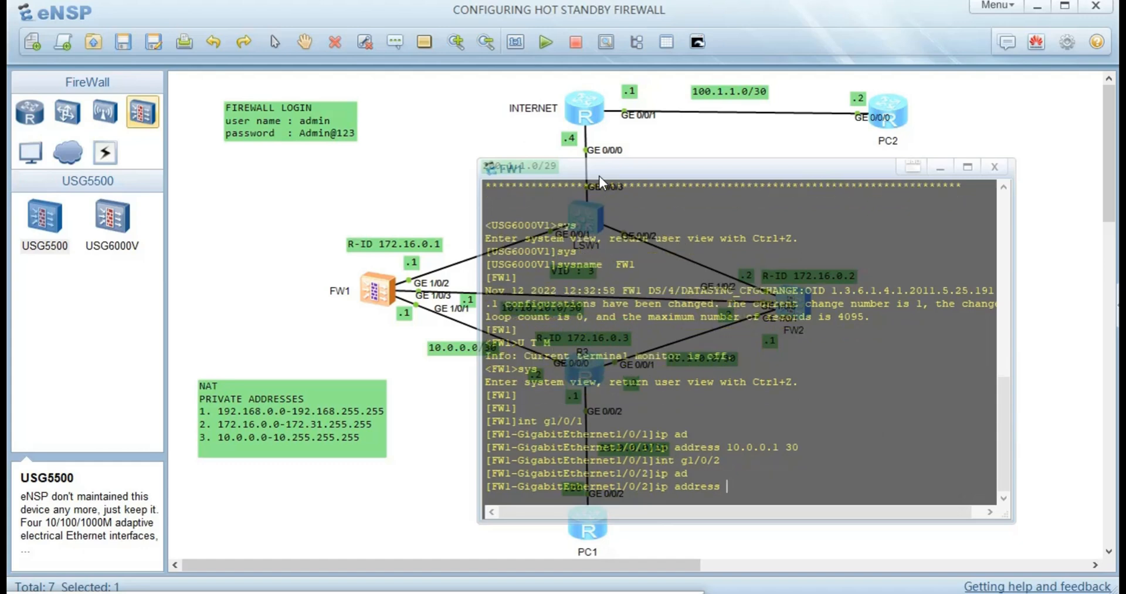
type("200.1.1.1")
left_click_drag(599, 174, 614, 193)
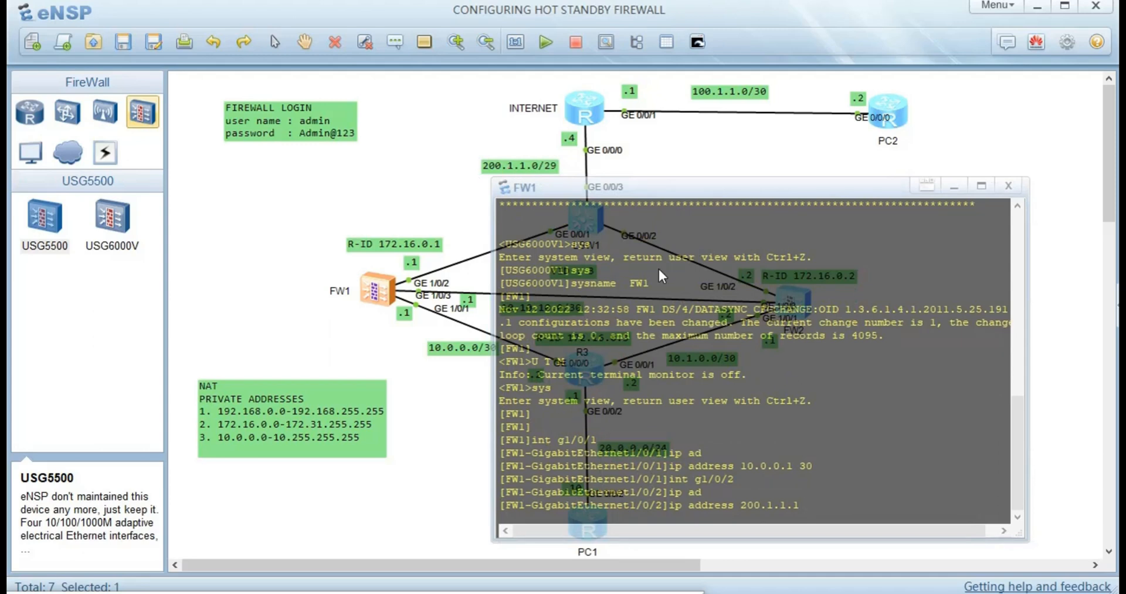
type("29")
key("Return")
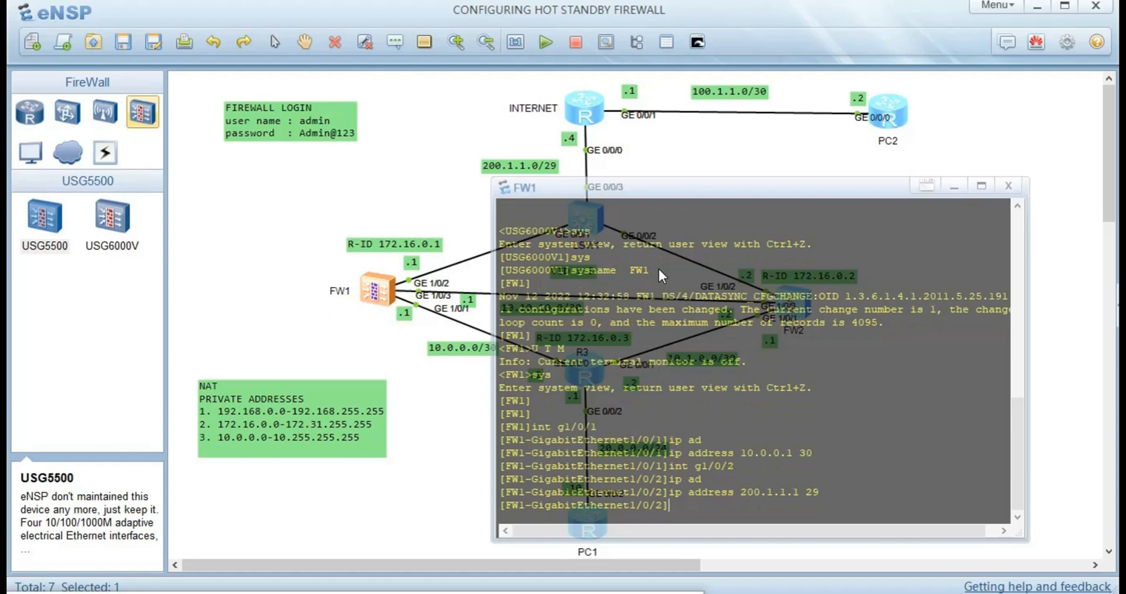
- Assign 10.10.10.1/30 to GE1/0/3 and send the FW1 console behind the topology
key("Up")
key("Up")
key("BackSpace")
type("3")
key("Return")
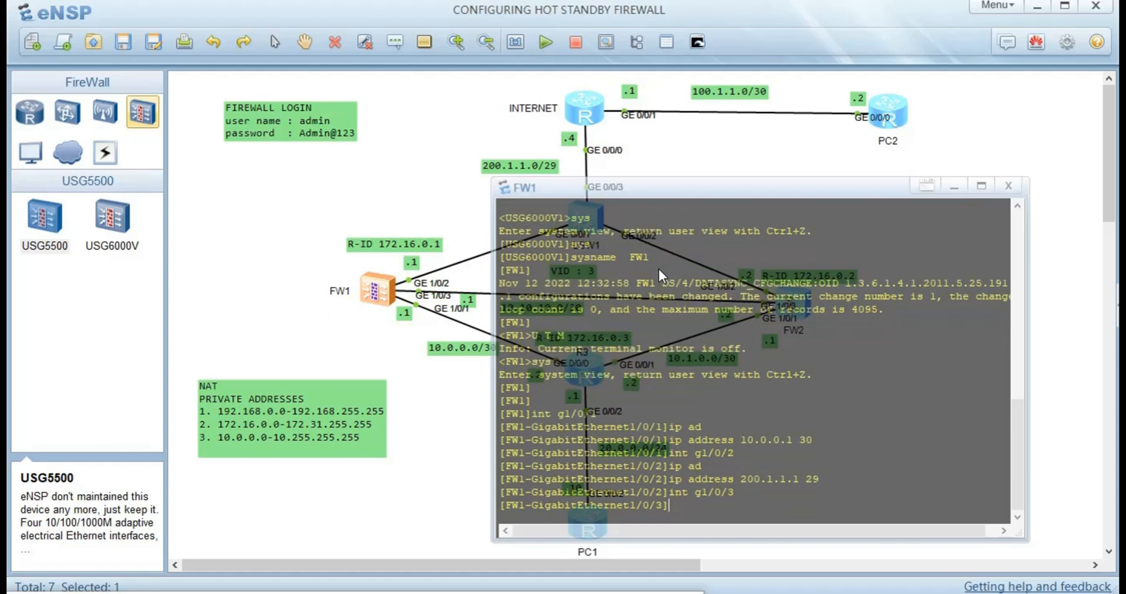
type("ip ad")
key("Tab")
type("10.")
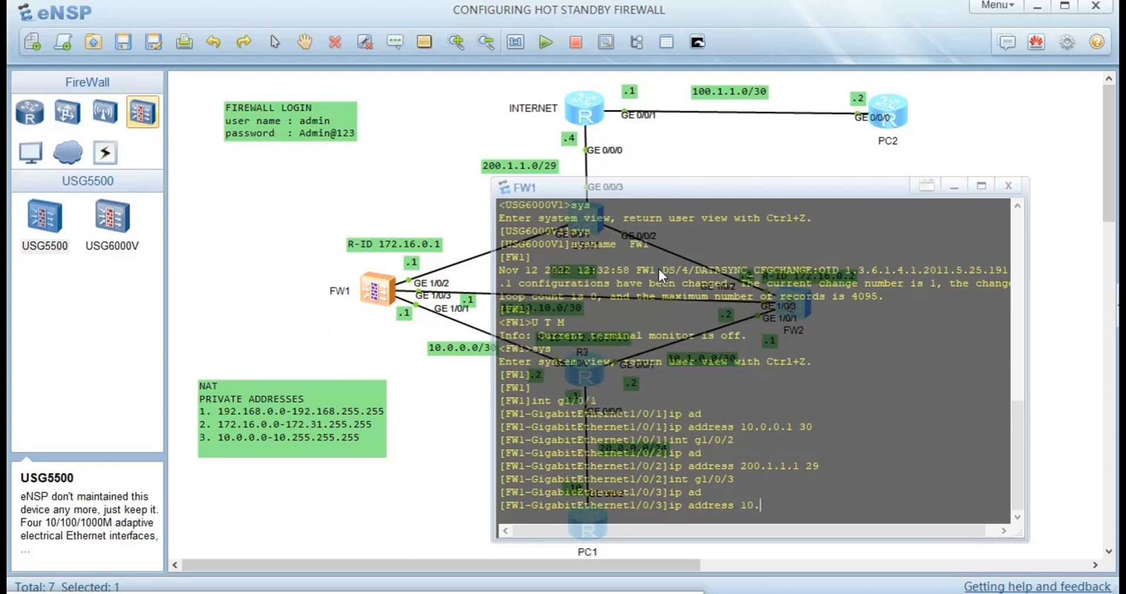
type("10.10.10.1 30")
key("Return")
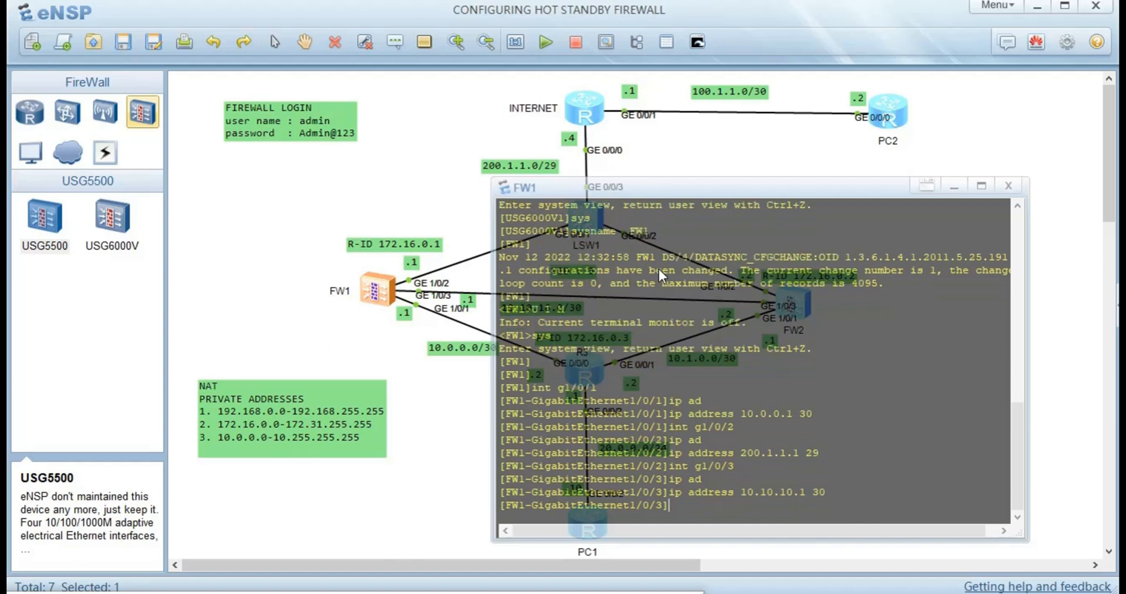
left_click(434, 409)
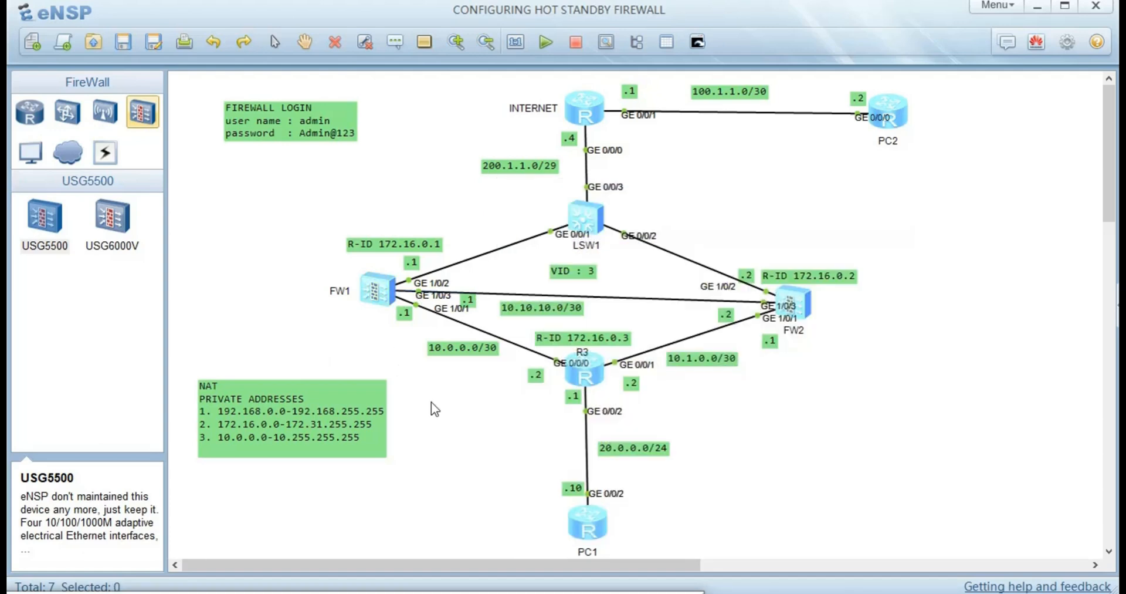
- Open FW2's console, turn off terminal monitor messages, and enter system view
double_click(793, 302)
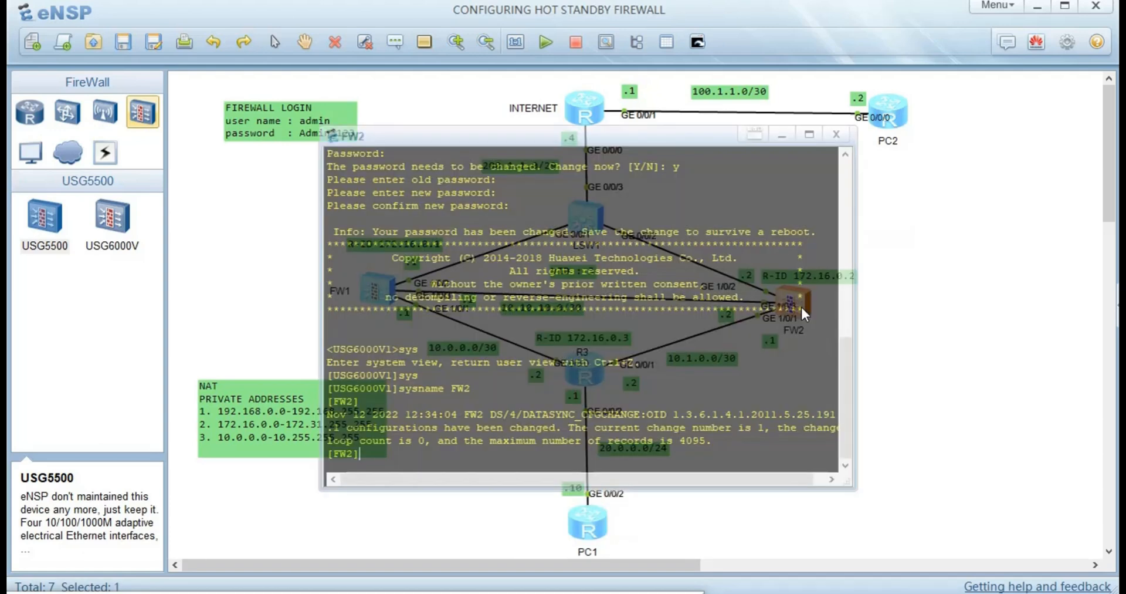
key("Return")
key("Return")
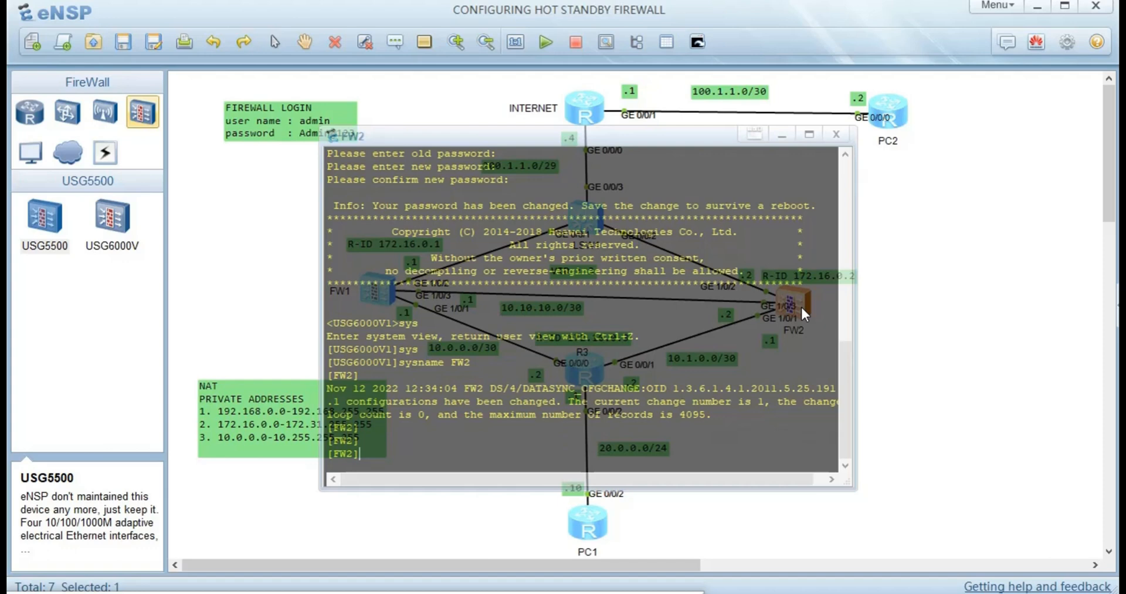
key("ctrl+z")
type("u t m")
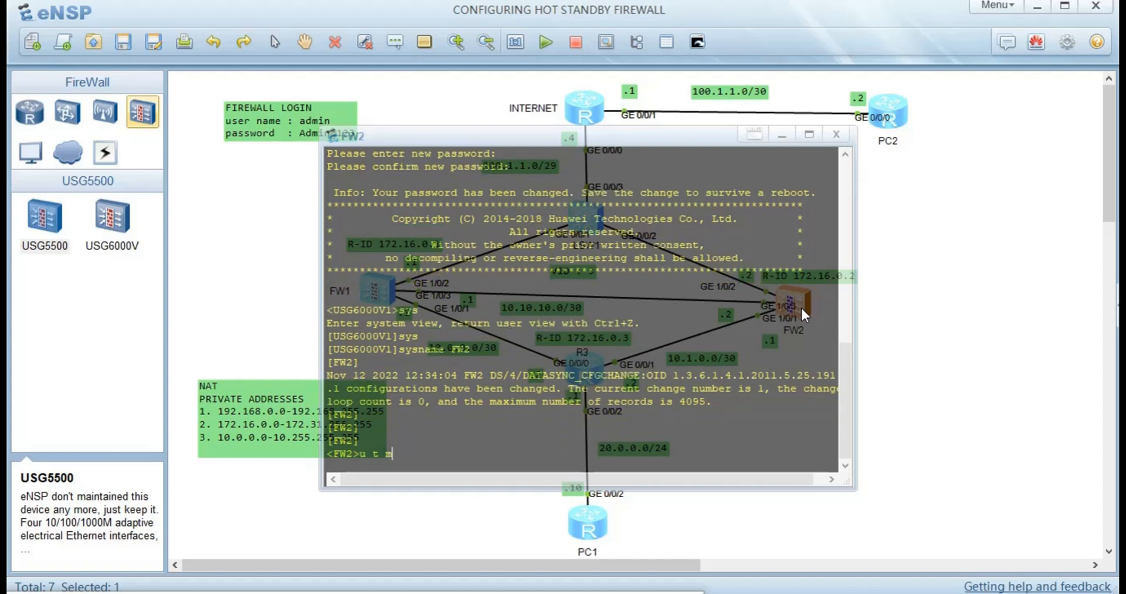
key("Return")
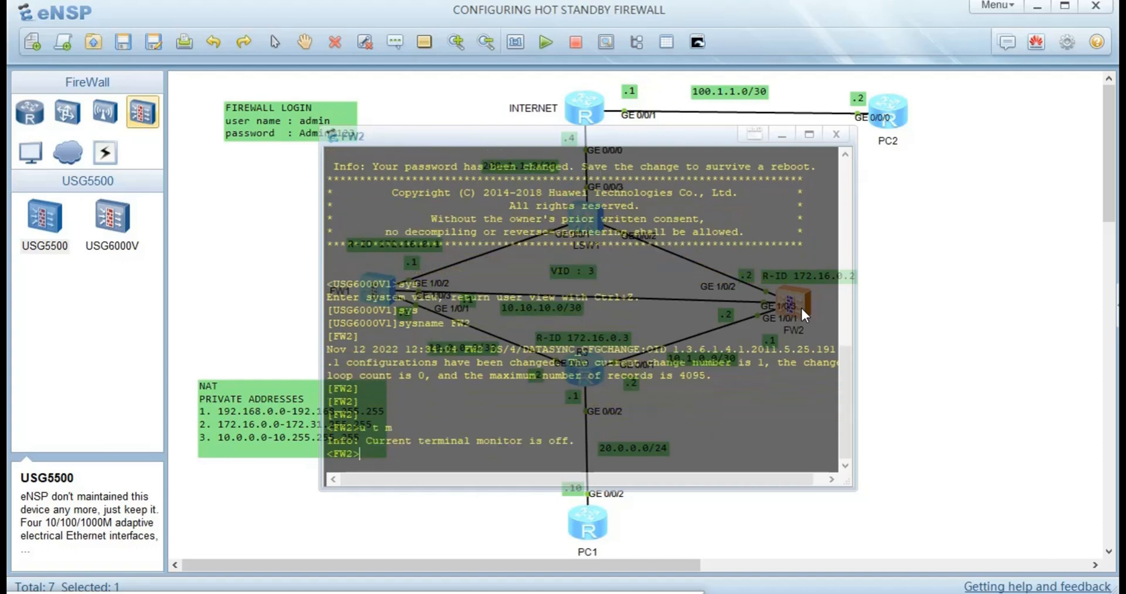
type("sys")
key("Return")
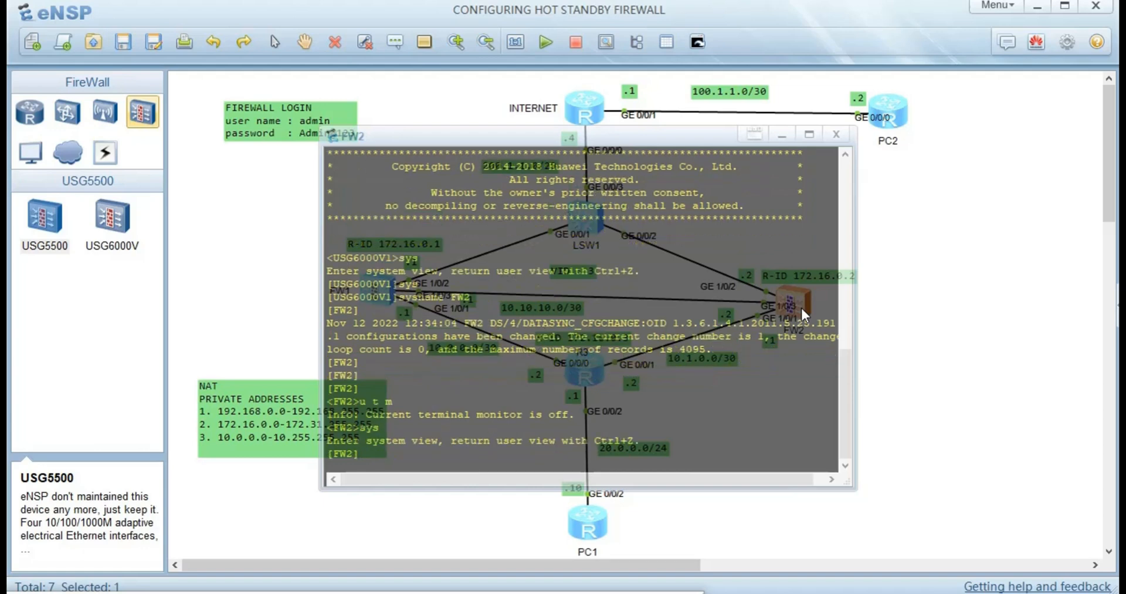
- Assign 10.1.0.1/30 to FW2's GigabitEthernet1/0/1
type("int")
key("Tab")
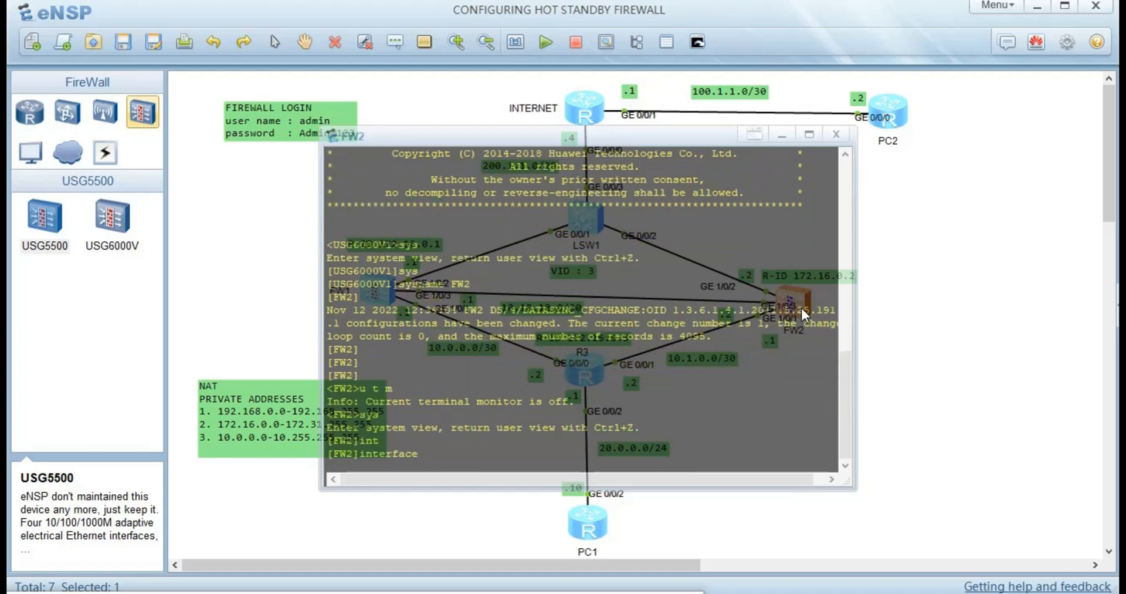
type("g1/0/1")
key("Return")
type("ip ad")
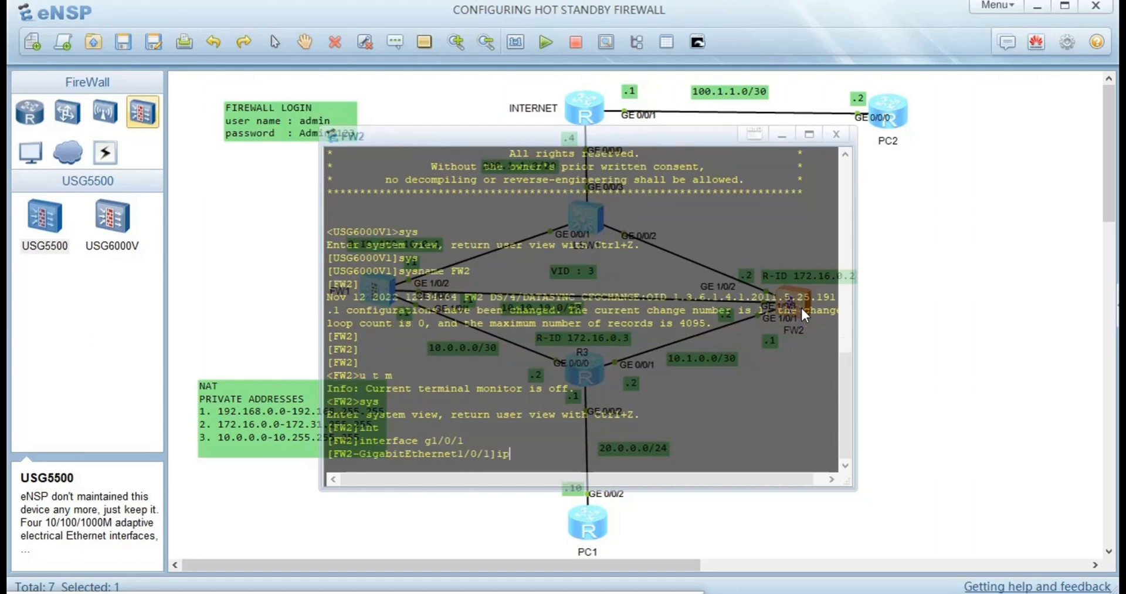
key("Tab")
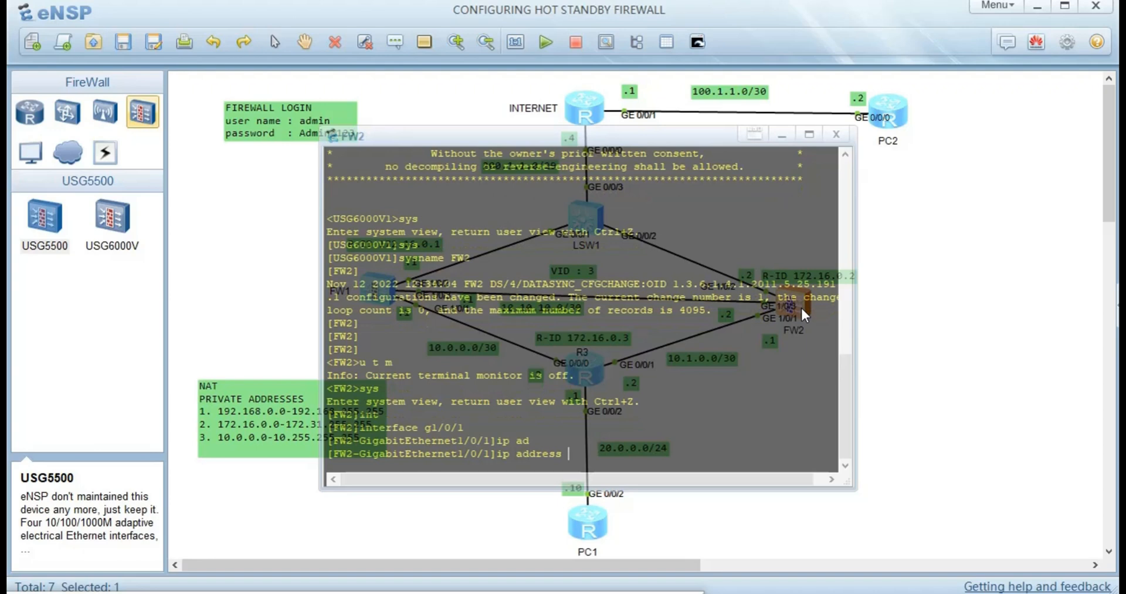
type("10.1.0.1 30")
key("Return")
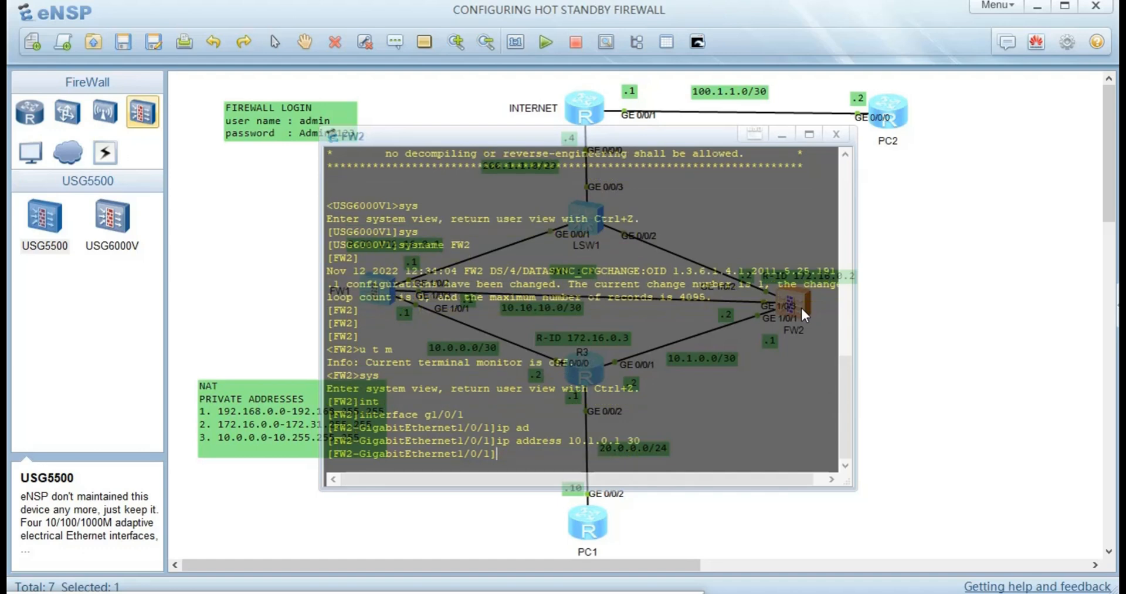
- Assign 200.1.1.2/29 to FW2's GigabitEthernet1/0/2
key("Up")
key("Up")
key("BackSpace")
type("2")
key("Return")
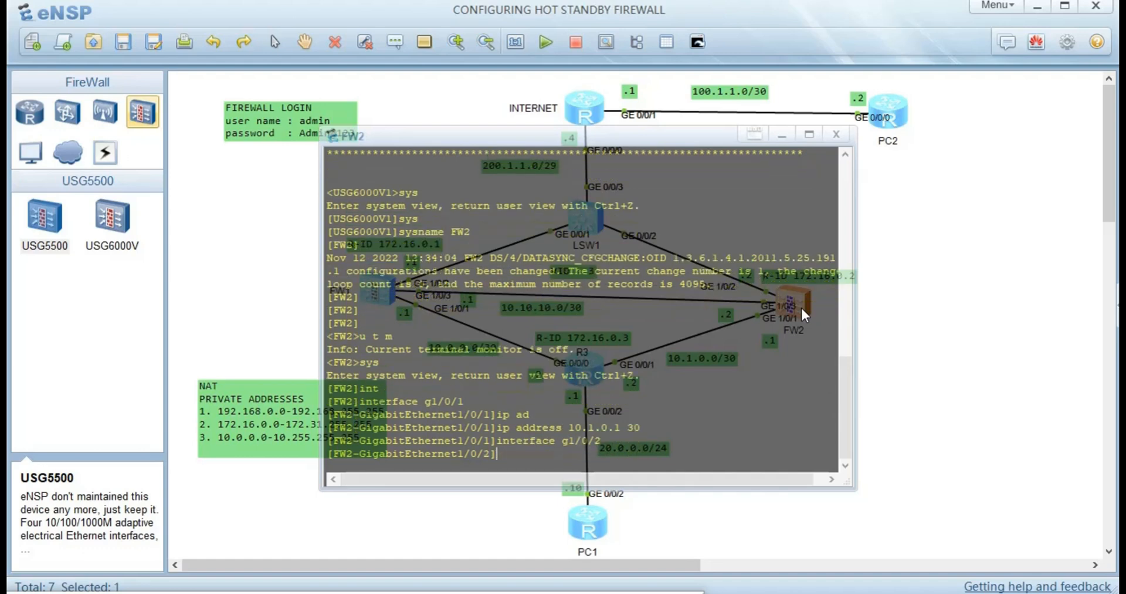
type("ip")
key("Tab")
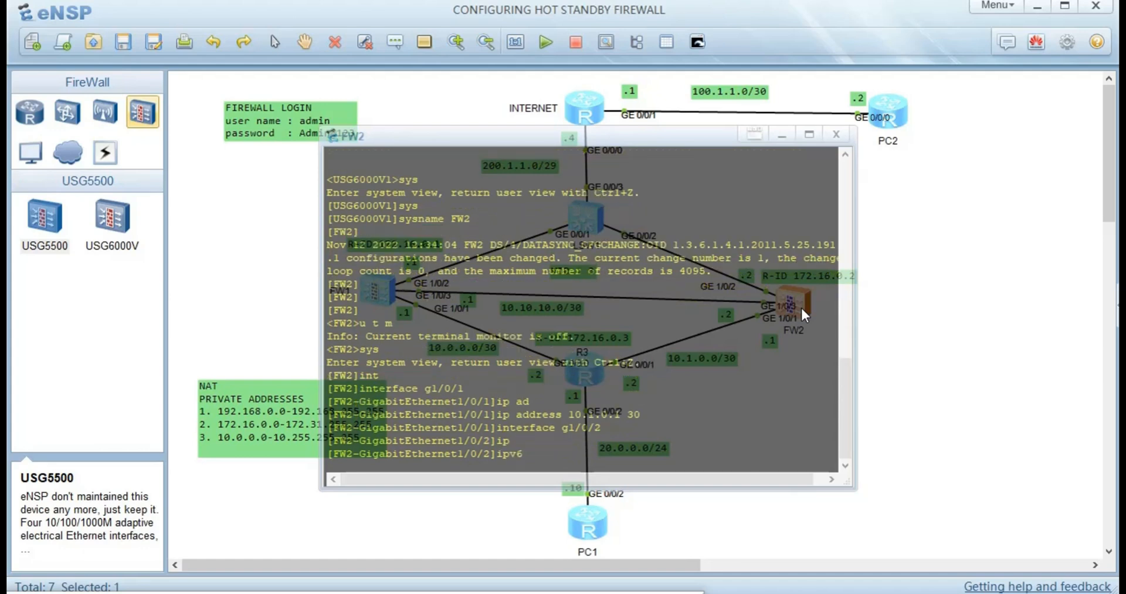
key("BackSpace")
key("BackSpace")
type("ad")
key("Tab")
type("200")
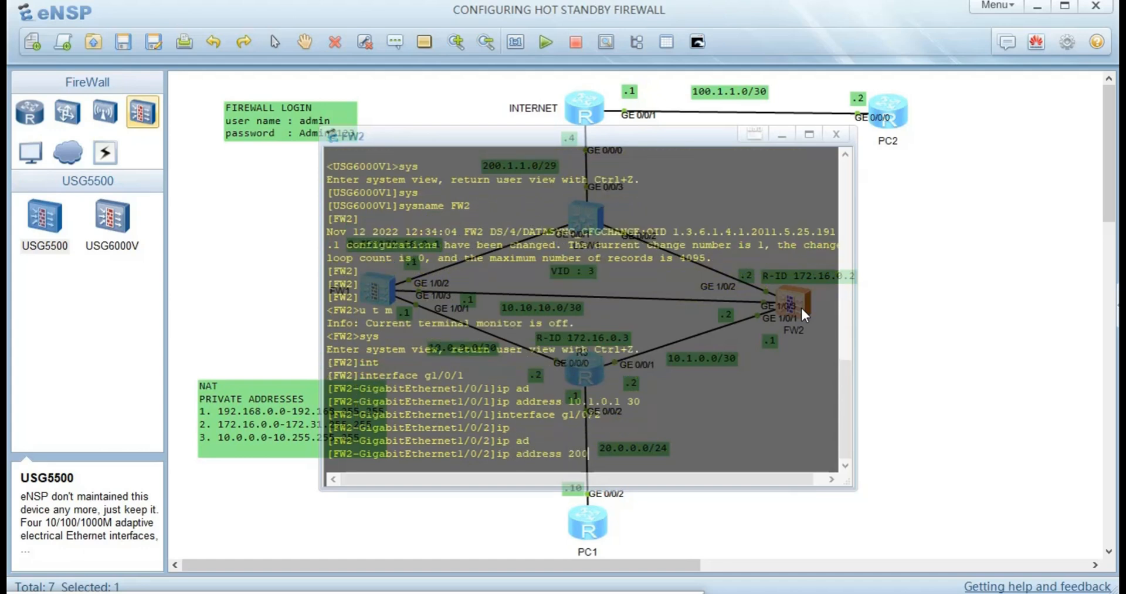
type(".1.1.2 29")
key("Return")
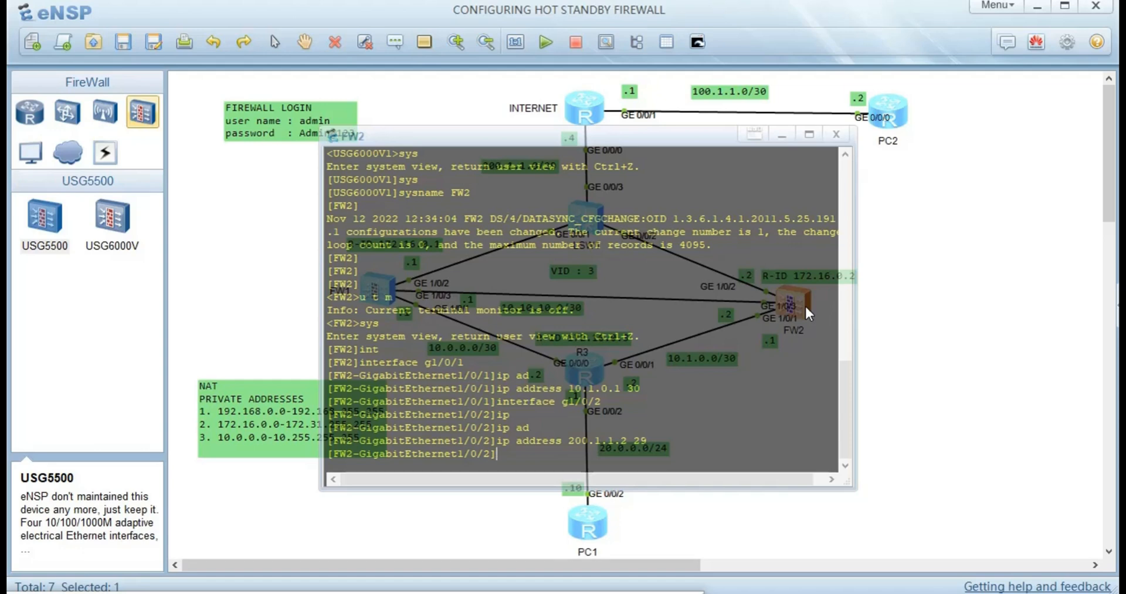
- Assign 10.10.10.2/30 to GigabitEthernet1/0/3, then close FW2's console
type("interface g1/0/2")
key("BackSpace")
type("3")
key("Return")
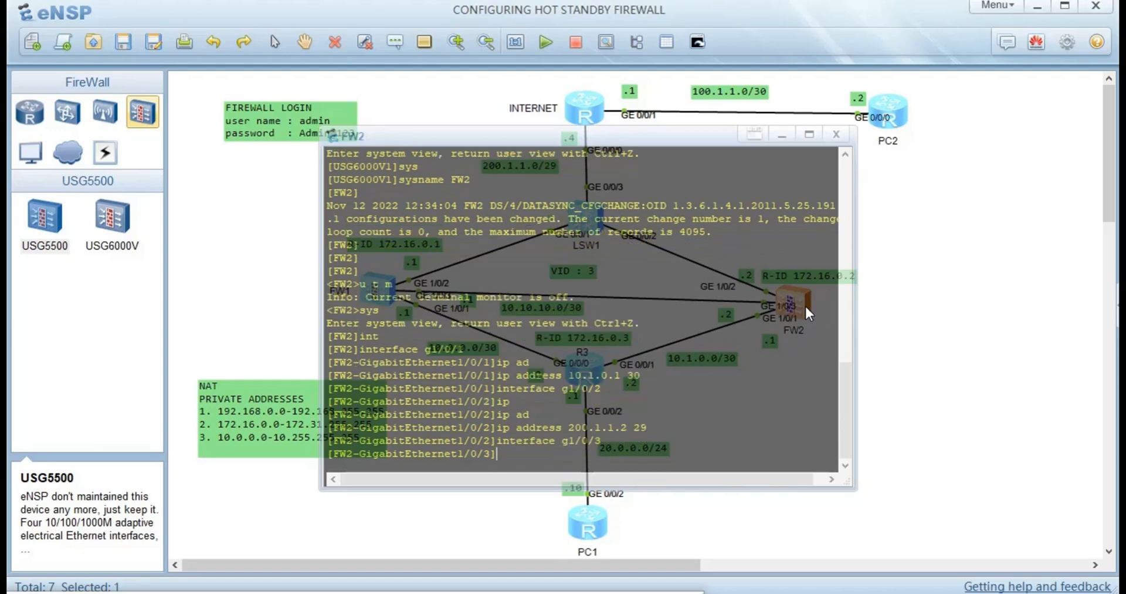
type("ip ad")
key("Tab")
type("1")
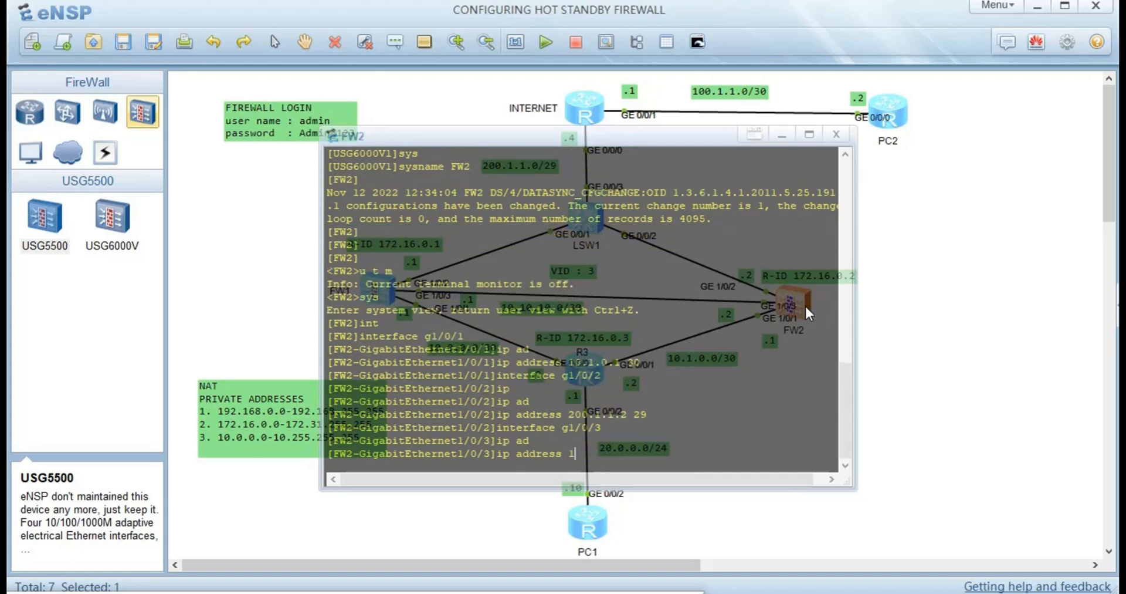
type("0.10.10.2 30")
key("Return")
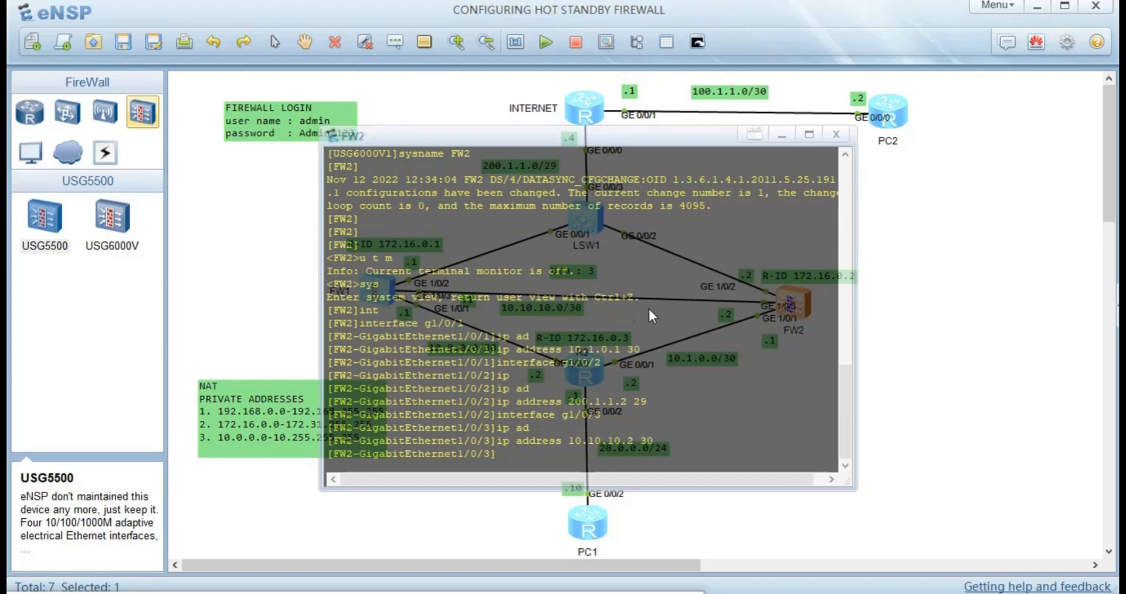
left_click(252, 270)
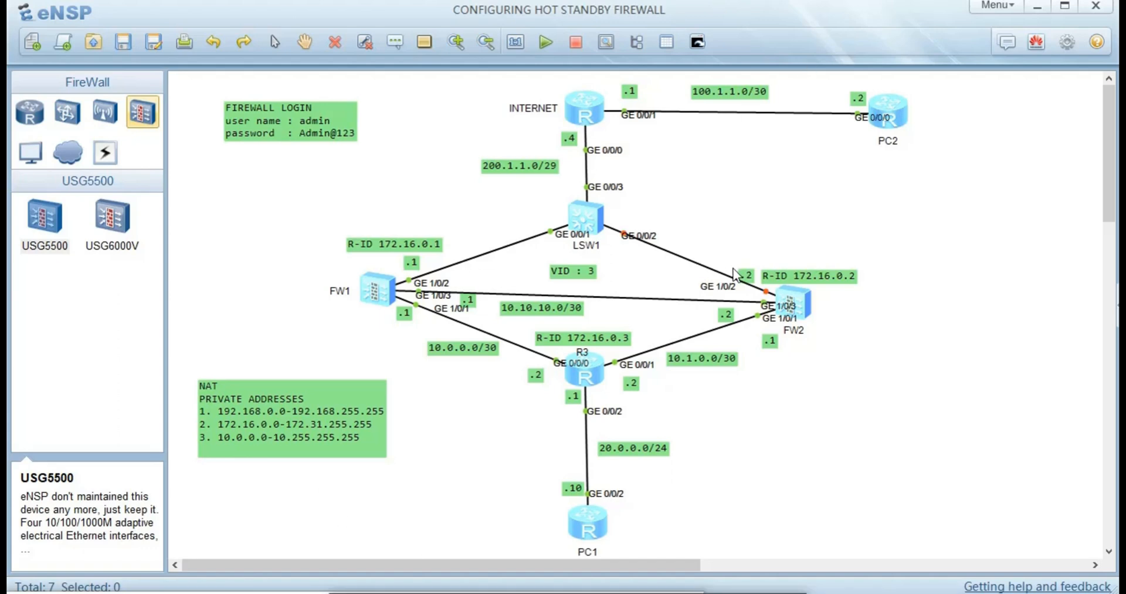
- Double-click the INTERNET router icon to bring up its CLI window
double_click(577, 117)
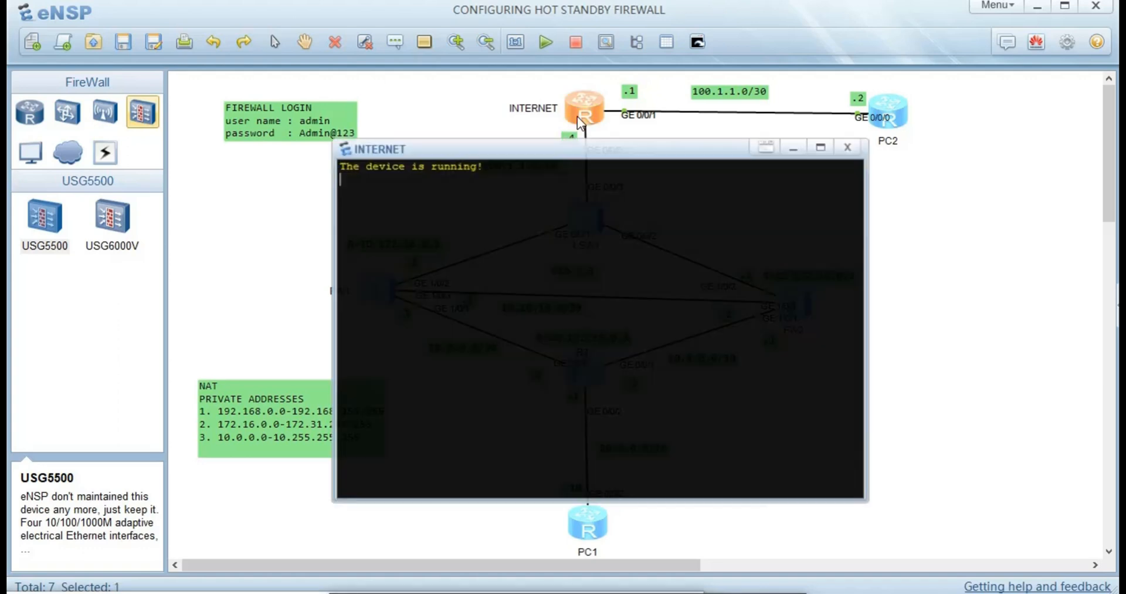
- Disable terminal monitor messages, enter system view, and set the sysname to INTERNET
key("Return")
key("Return")
key("Return")
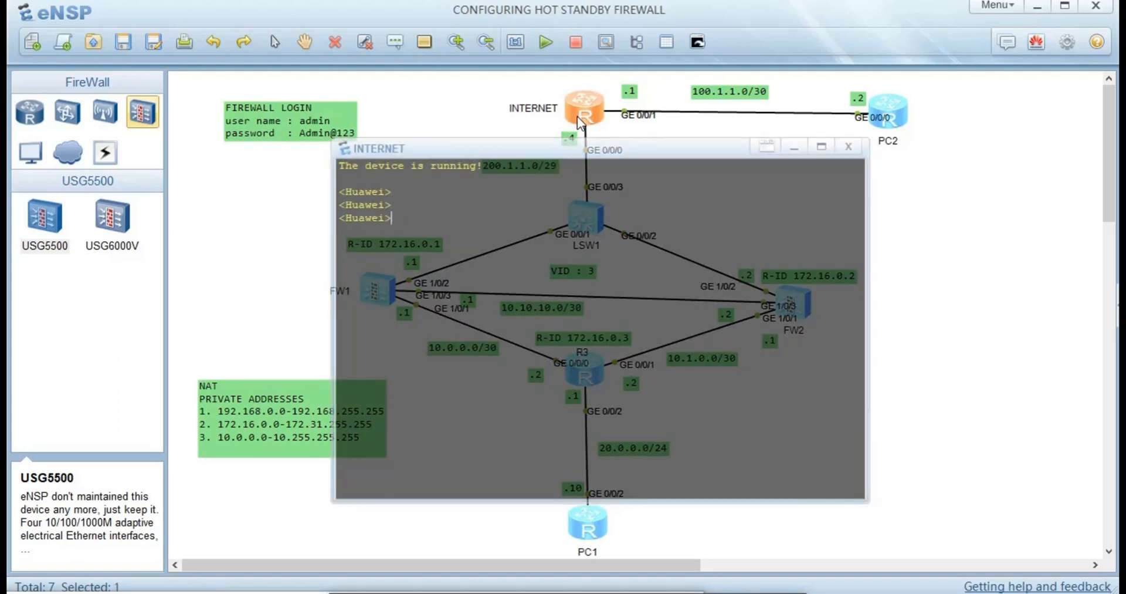
type("u t m")
key("Return")
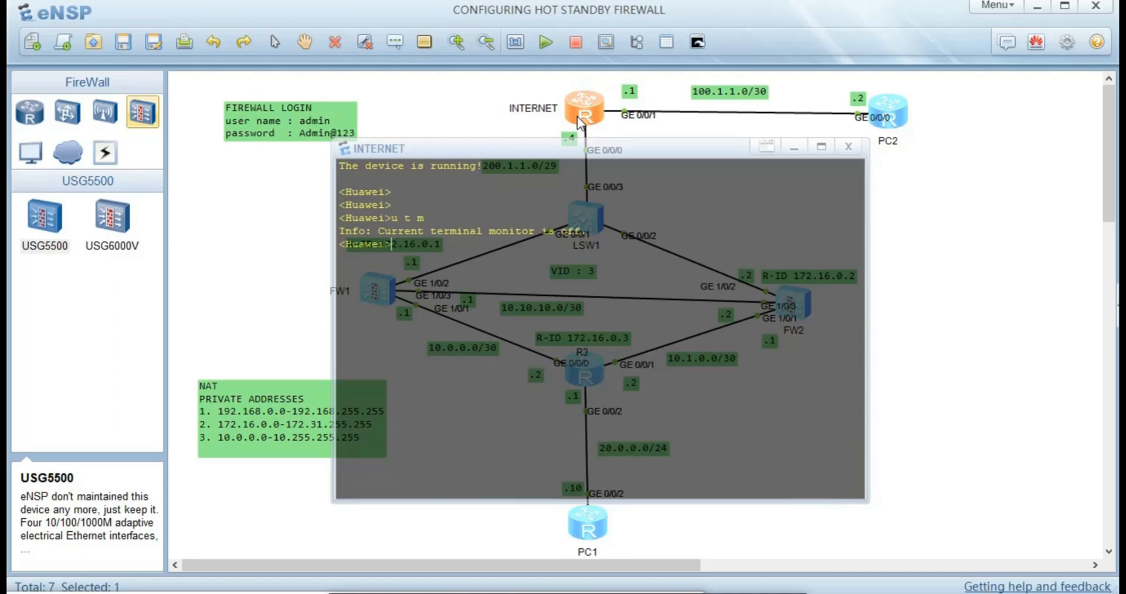
type("sys")
key("Return")
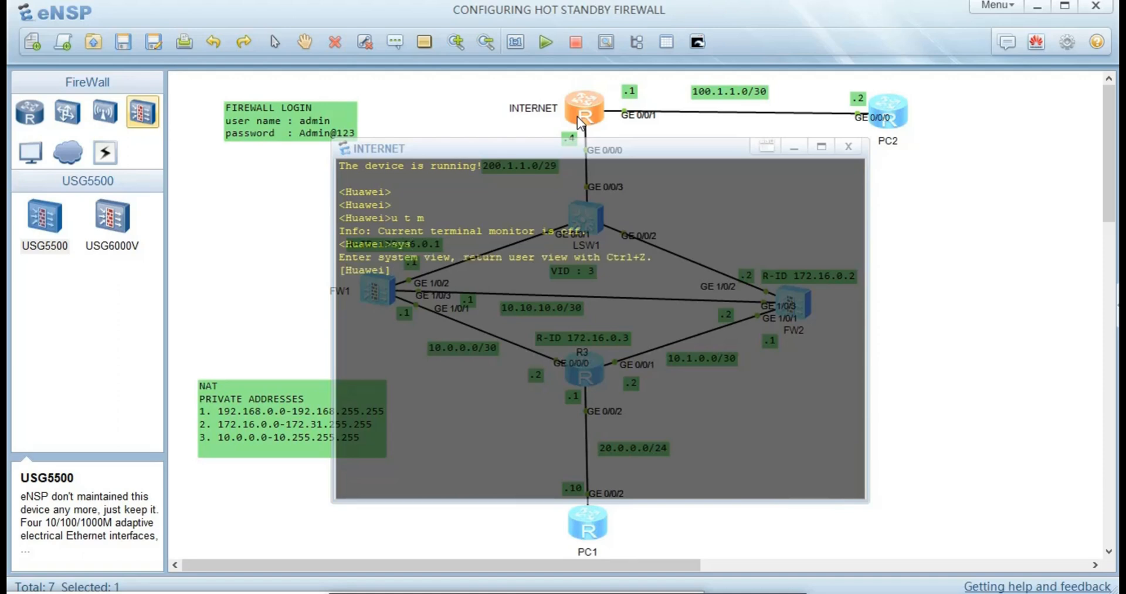
type("sys")
key("Tab")
type("I")
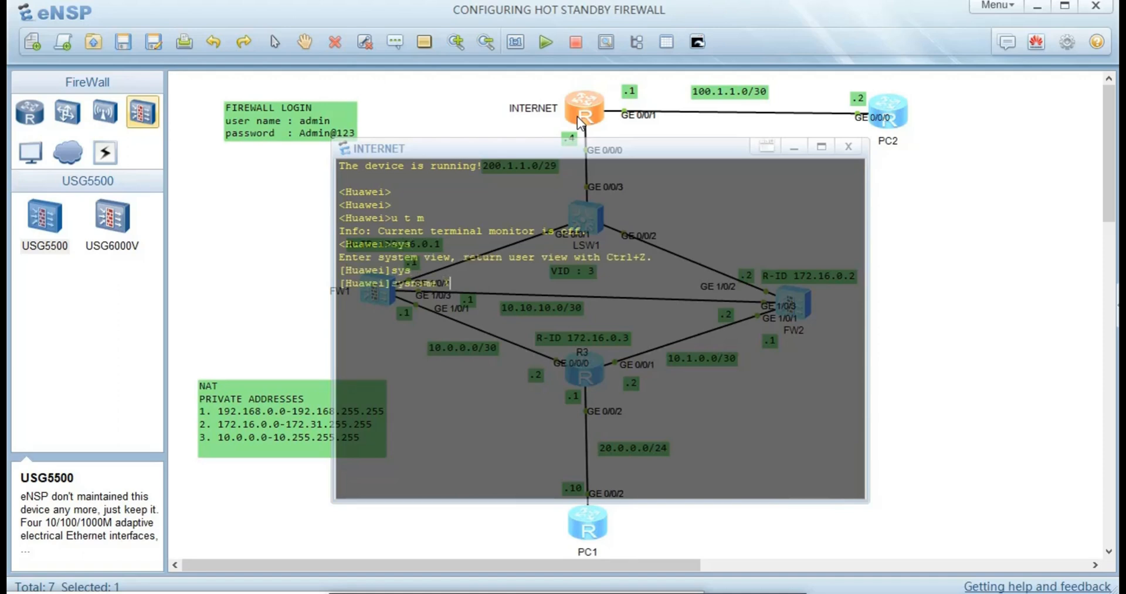
type("NTERNET")
key("Return")
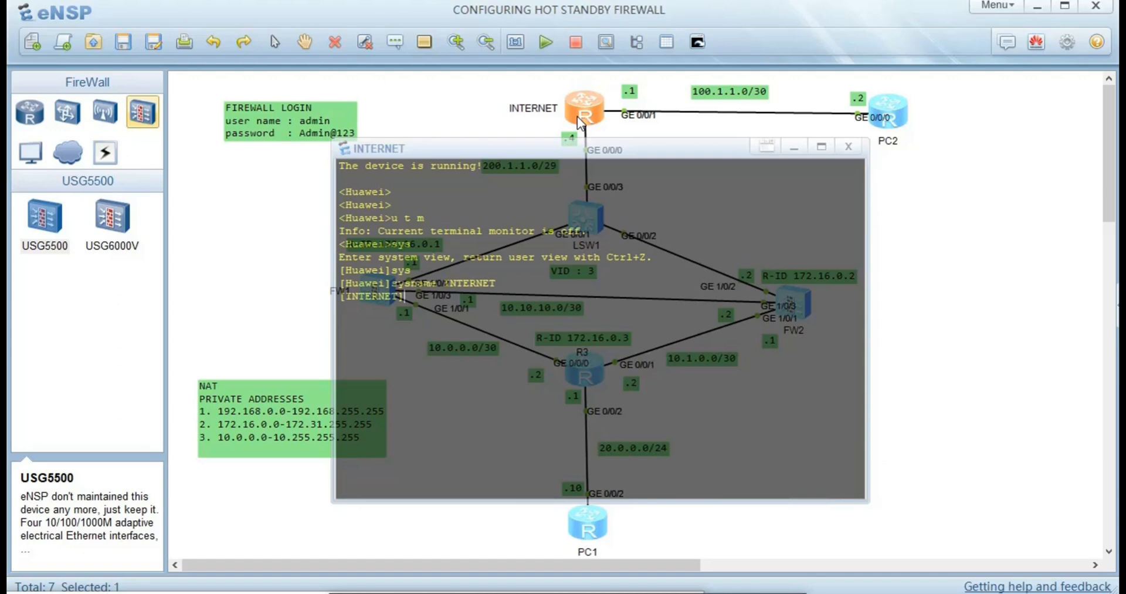
- Assign 200.1.1.4/29 to GigabitEthernet0/0/0
type("INT g0/0/0")
key("Return")
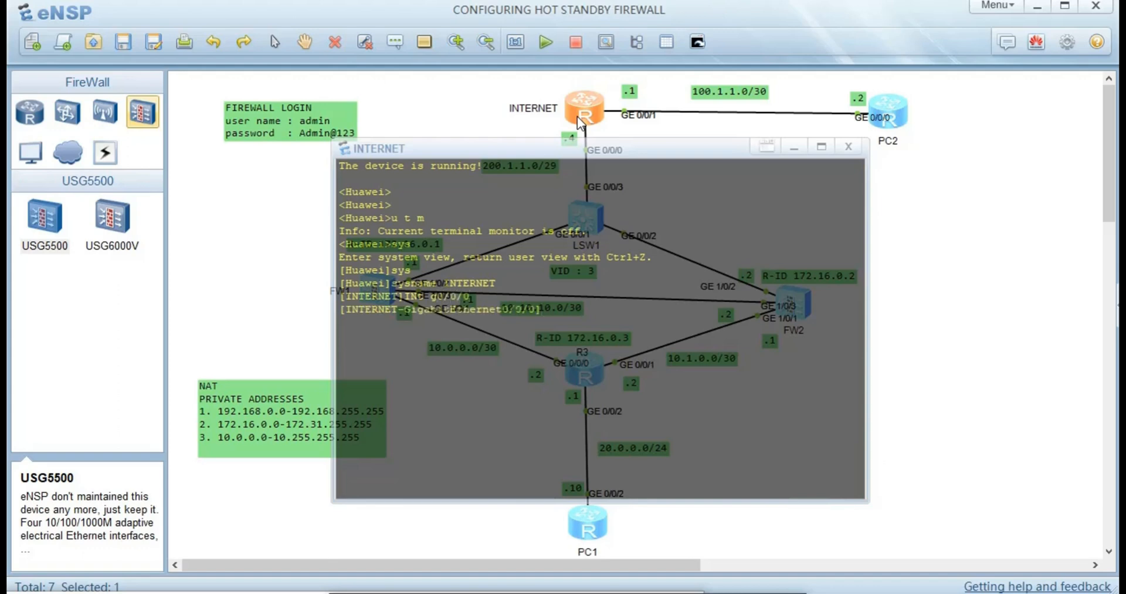
type("ip ad")
key("Tab")
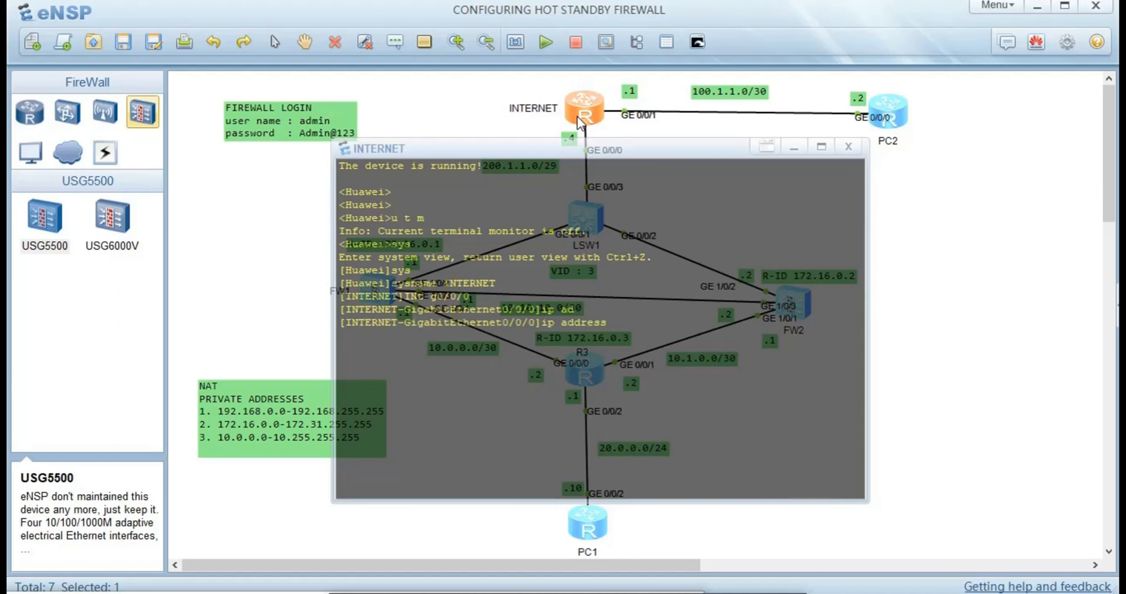
type("200.1.1.4 29")
key("Return")
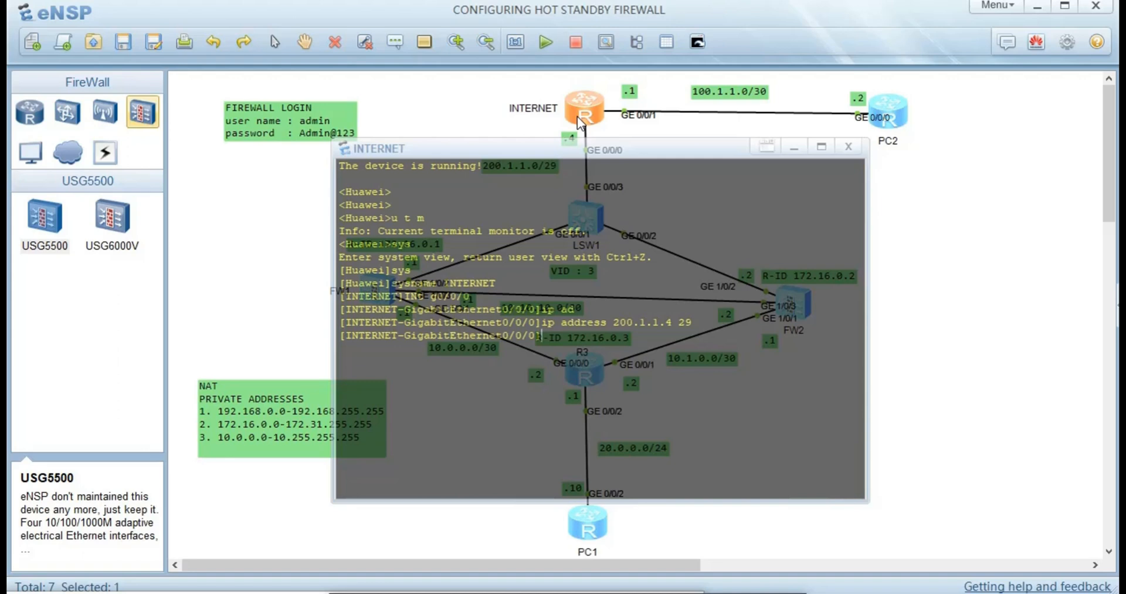
- Assign 100.1.1.1/30 to GigabitEthernet0/0/1, then close the INTERNET console
type("int g0/0/1")
key("Return")
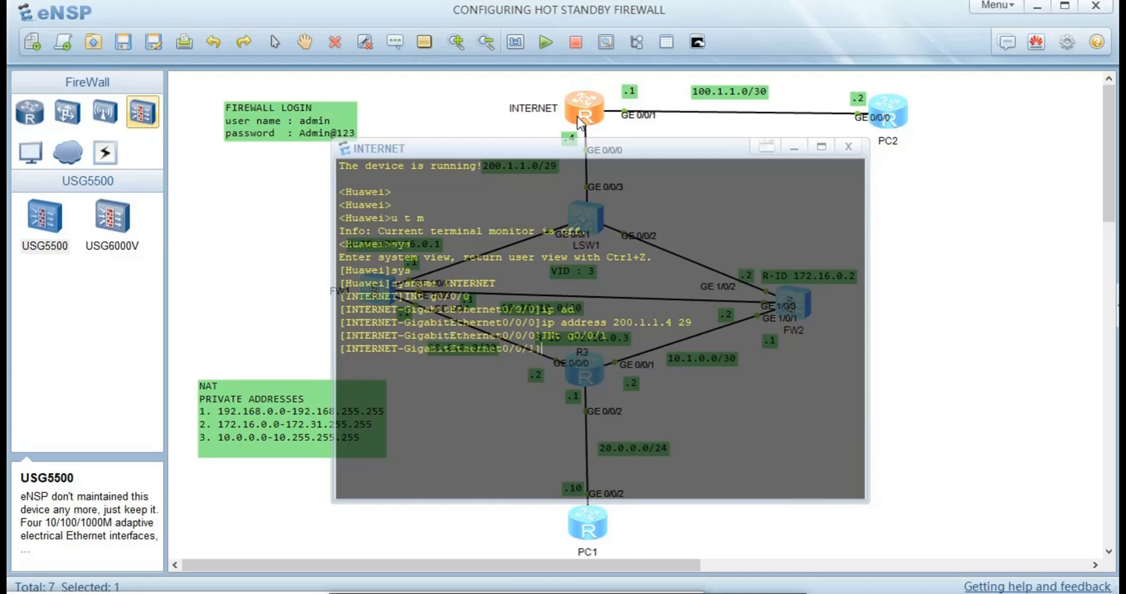
type("ip ad")
key("Tab")
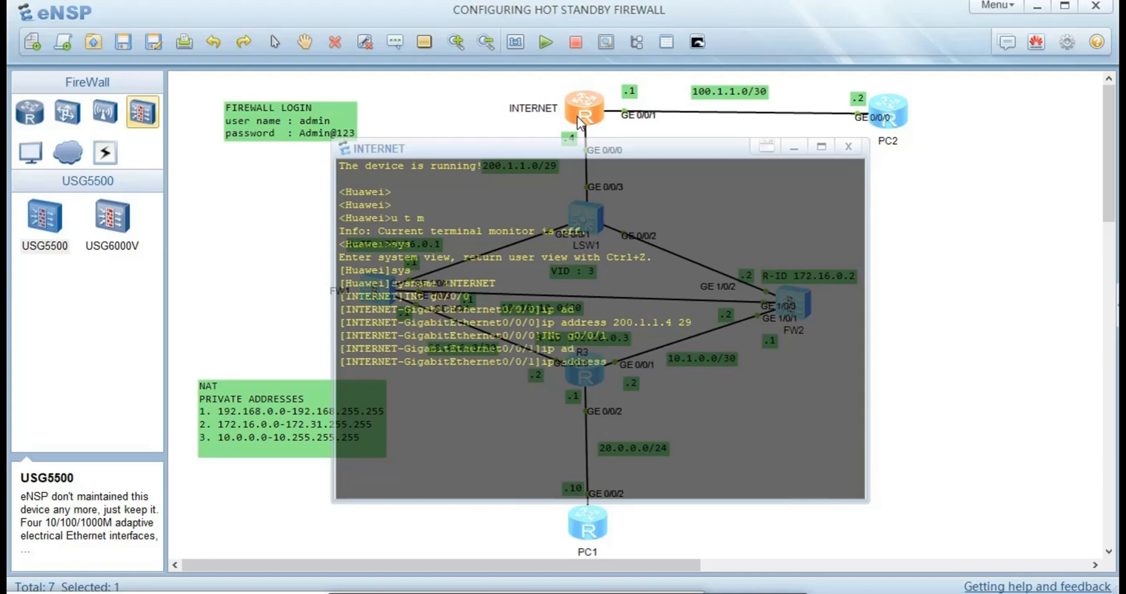
type("100.1.1.1 30")
key("Return")
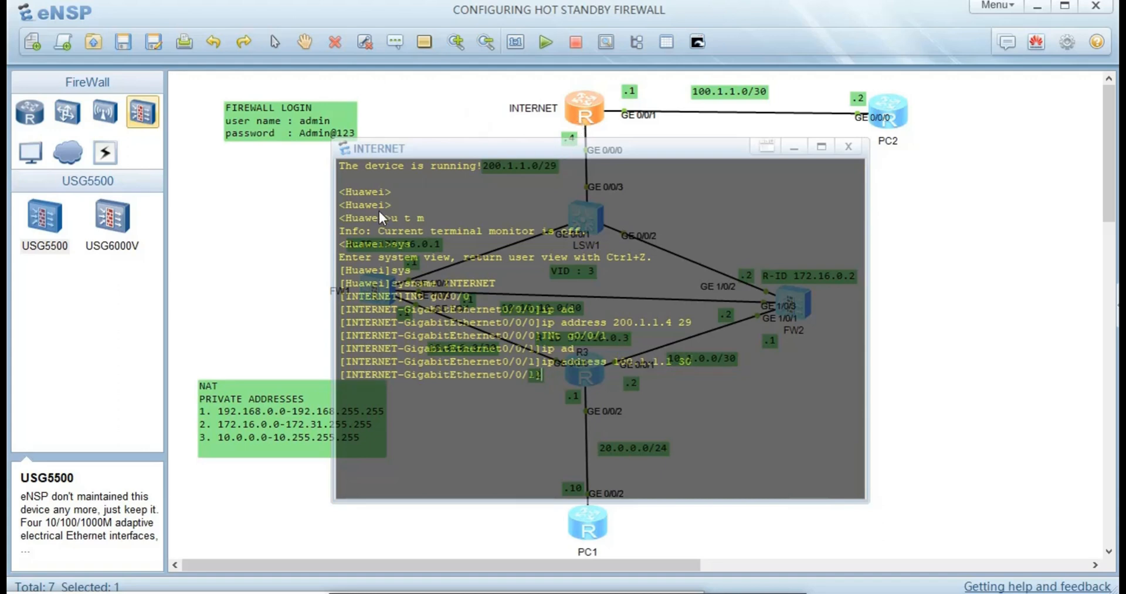
left_click(294, 212)
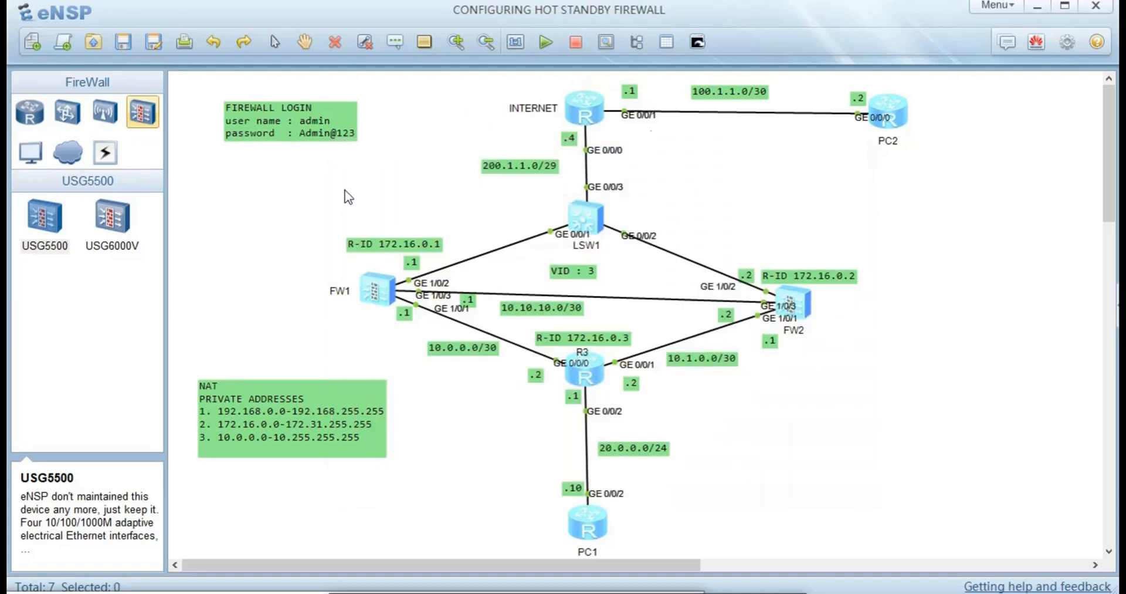
- Open PC2's console, disable terminal monitor, and set the sysname to PC2
double_click(892, 115)
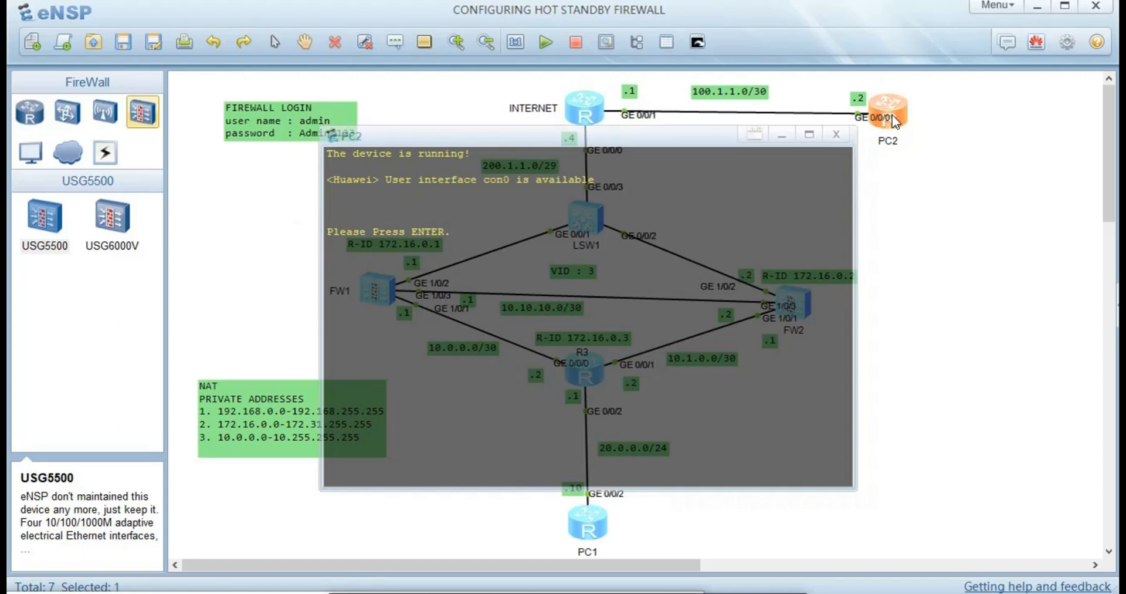
key("Return")
type("u t m")
key("Return")
type("sssys")
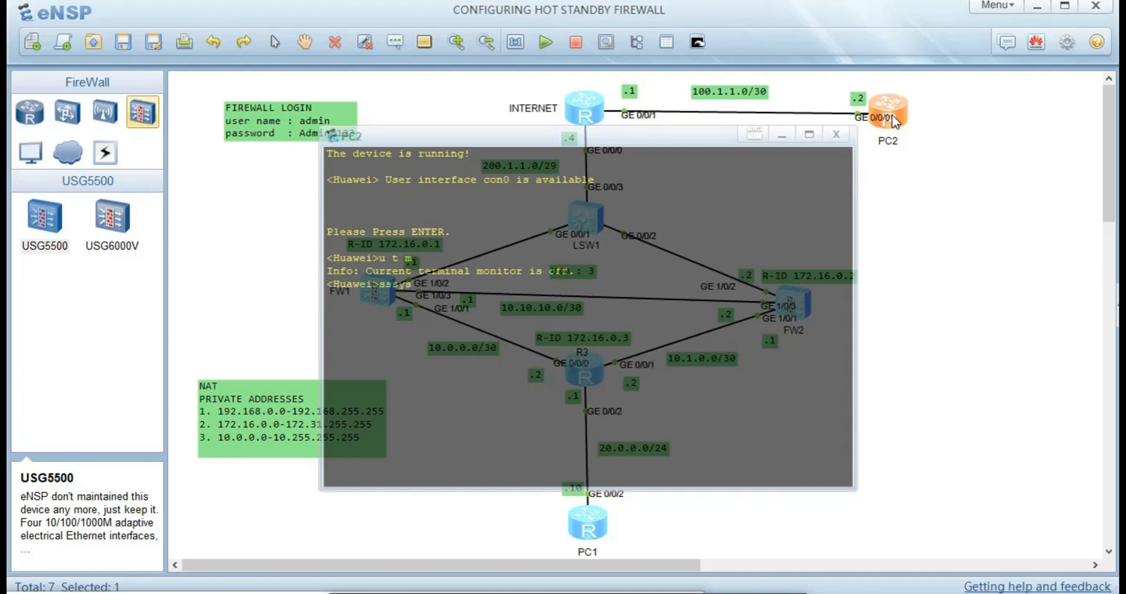
key("BackSpace")
key("BackSpace")
key("BackSpace")
key("BackSpace")
type("ys")
key("Return")
type("i]")
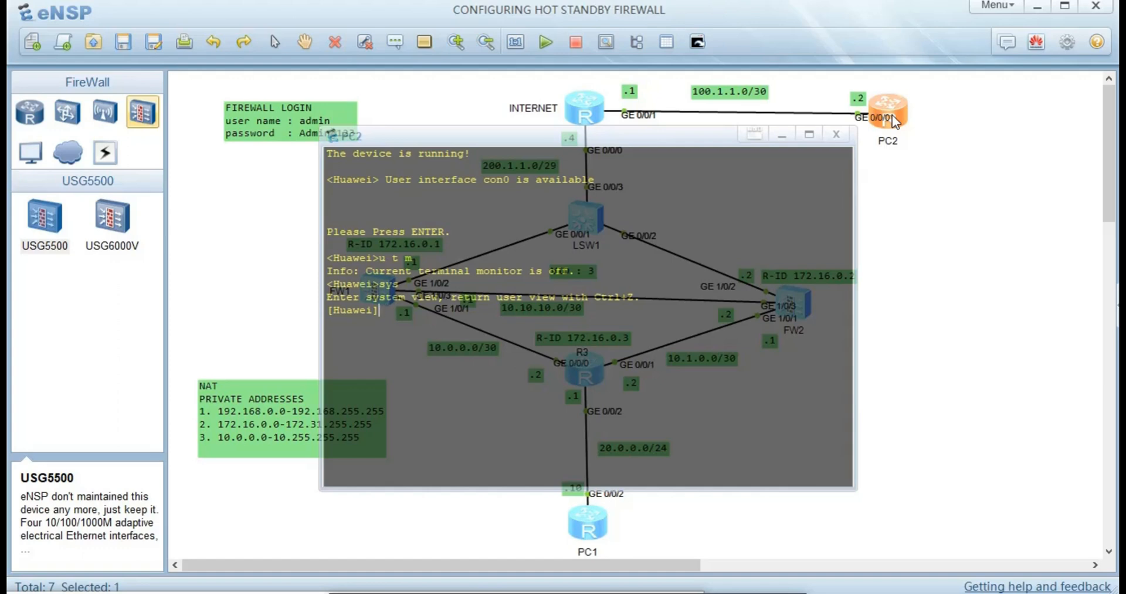
type("sys")
key("Tab")
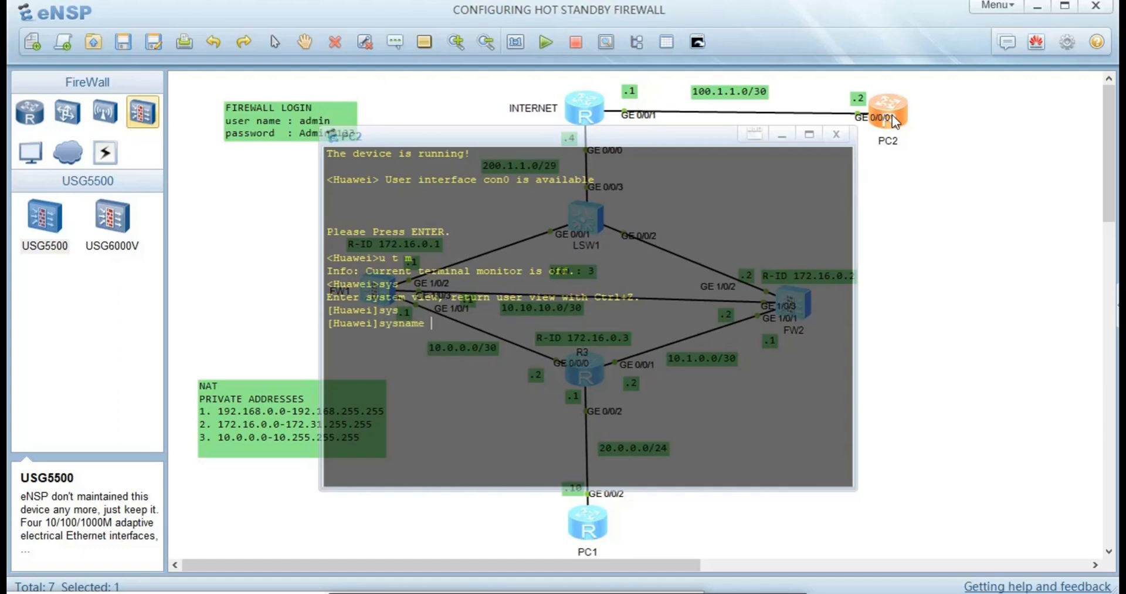
type("PC2")
key("Return")
key("Return")
- Assign 100.1.1.2/30 to GigabitEthernet0/0/0, then close PC2's console
type("int")
key("Tab")
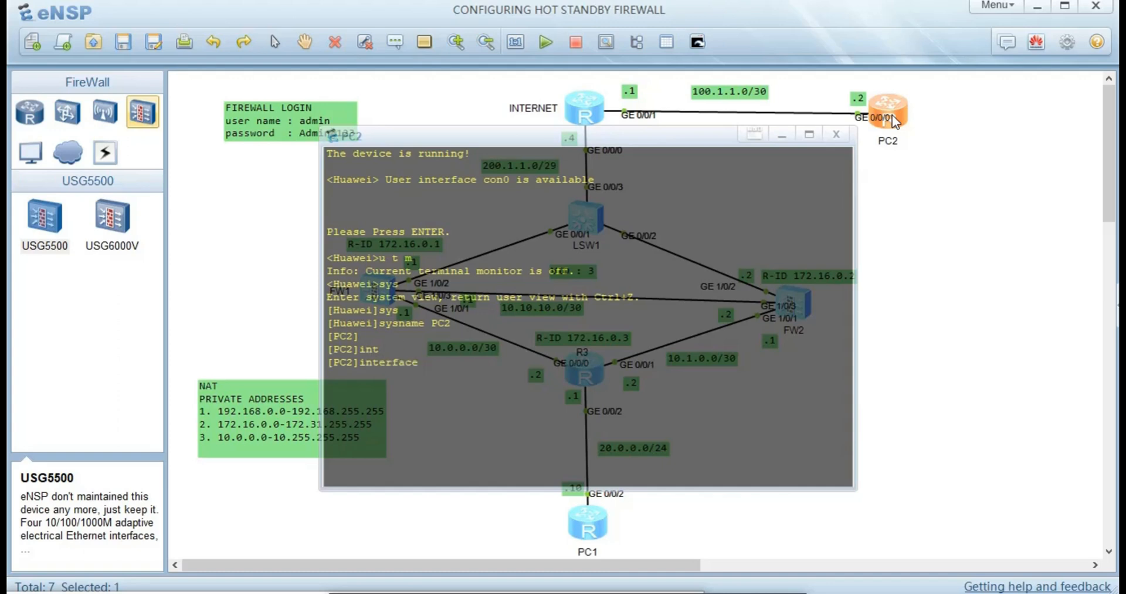
type("g0/0/0")
key("Return")
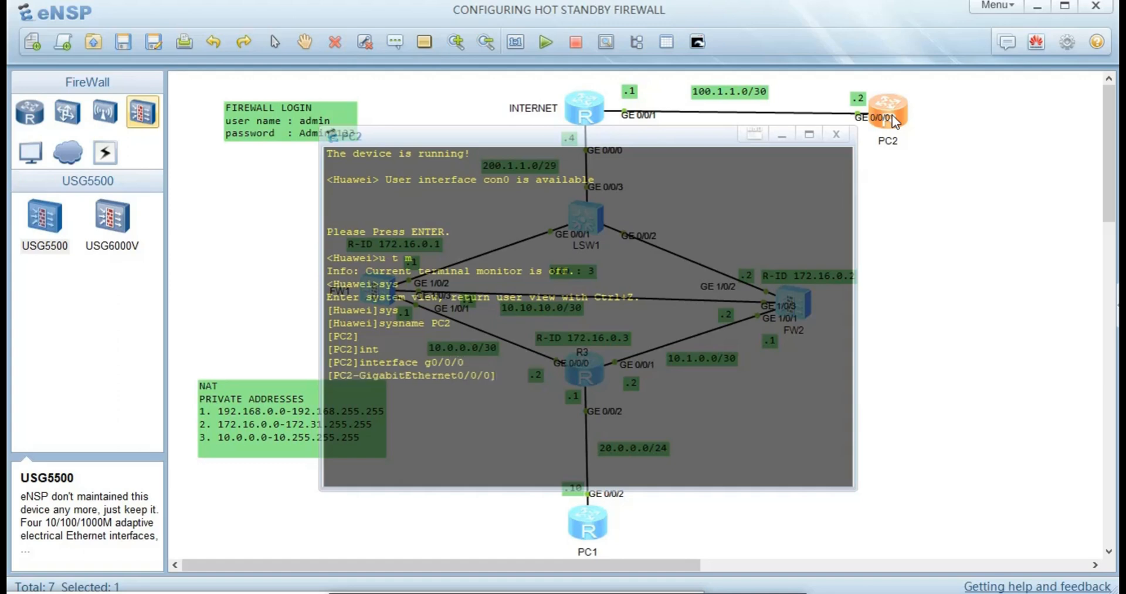
type("ip ad")
key("Tab")
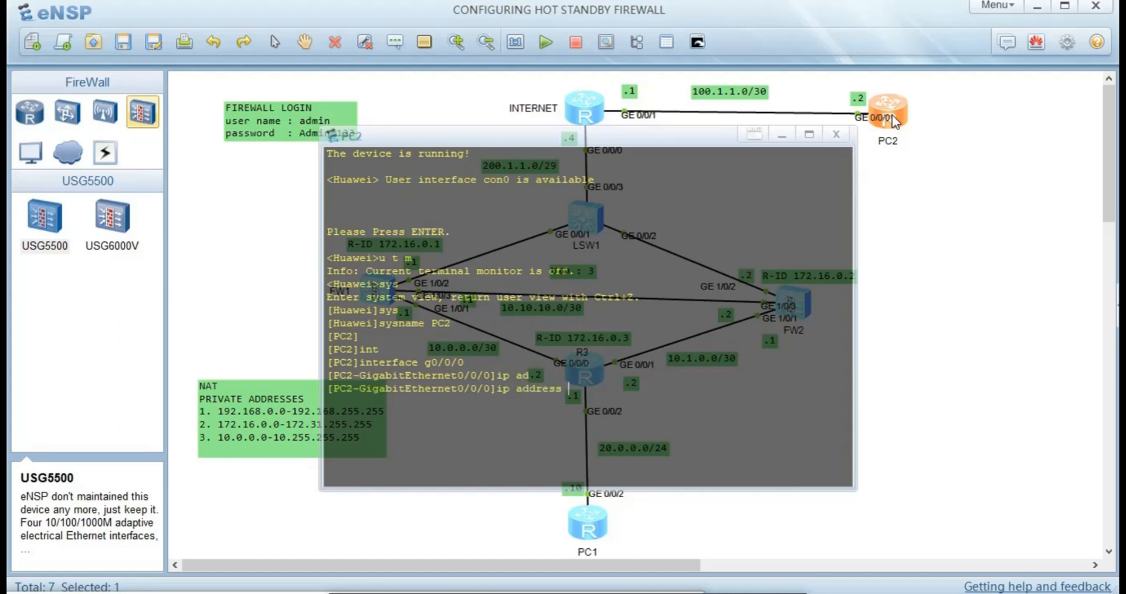
type("100.1.1.2 30")
key("Return")
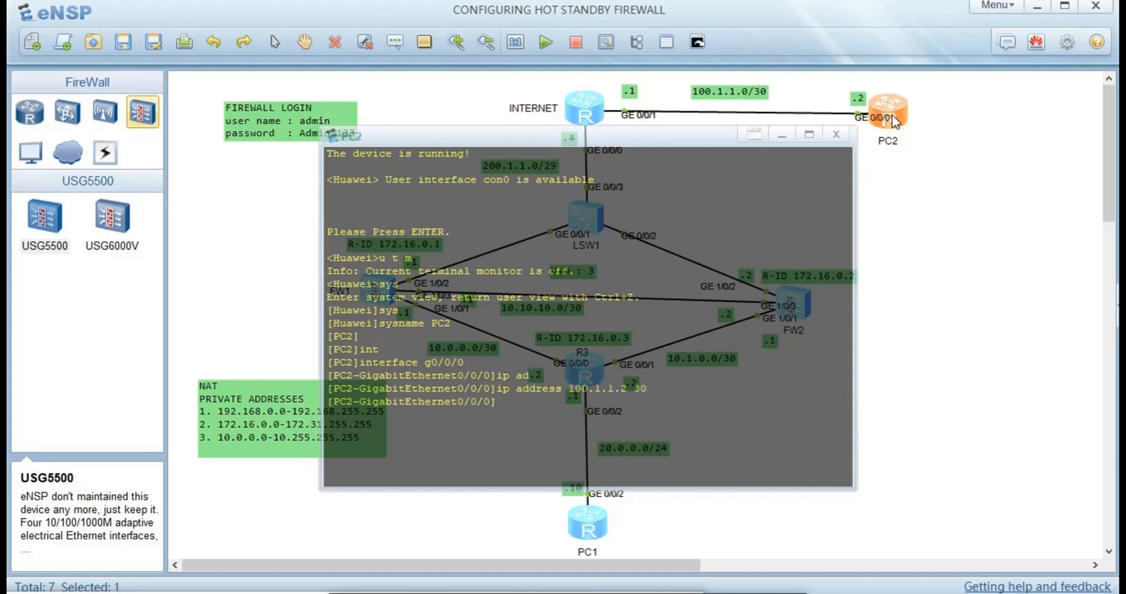
left_click(205, 203)
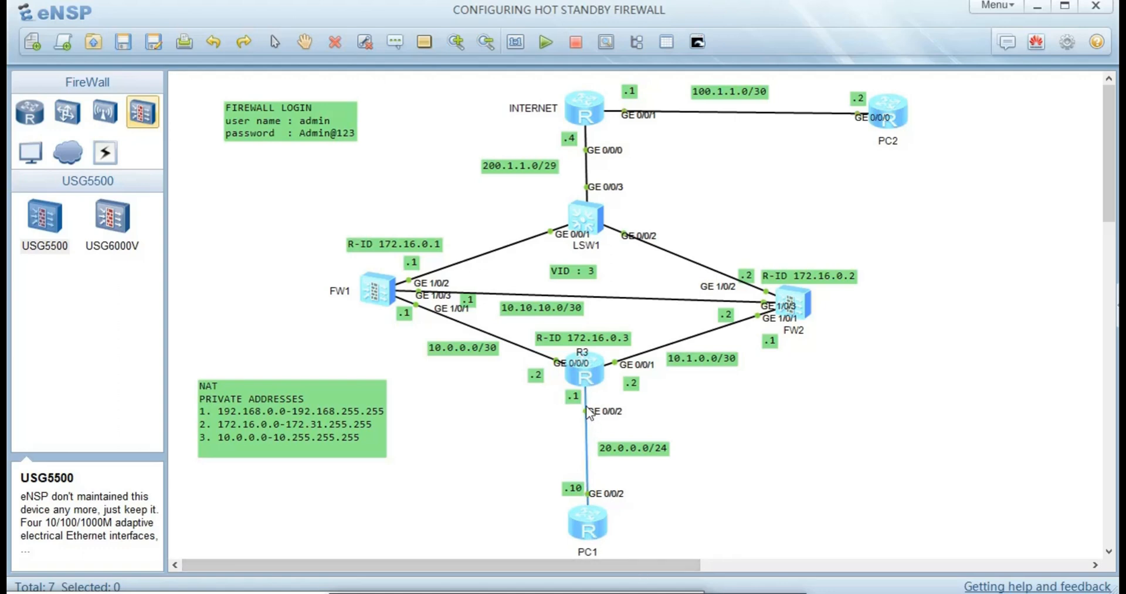
- Open R3's console, turn off terminal monitor messages, and enter system view
double_click(582, 365)
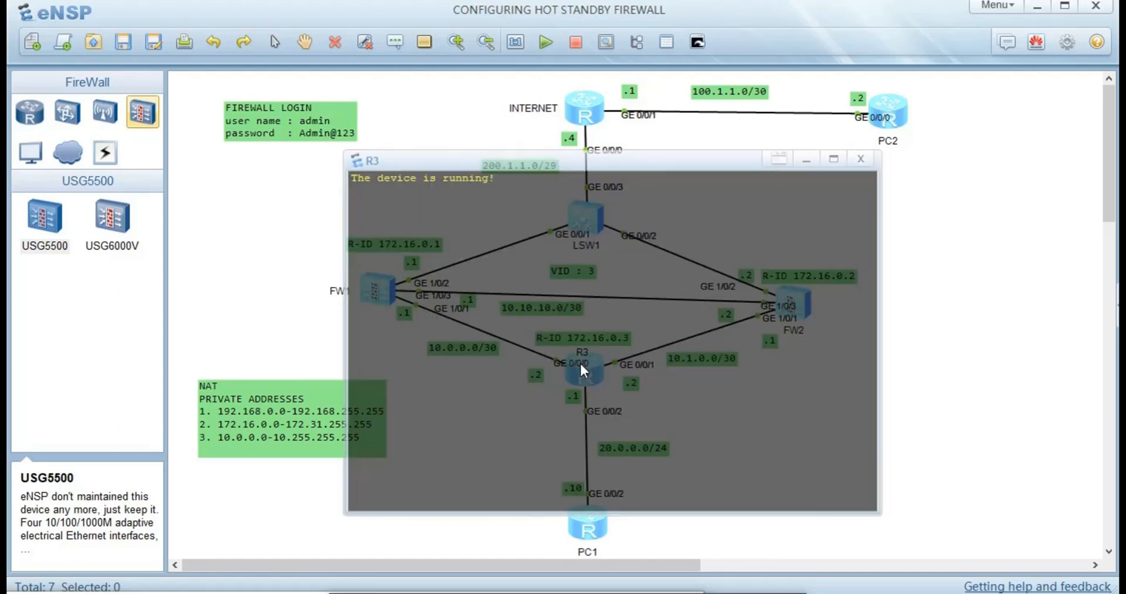
key("Return")
key("Return")
type("sys")
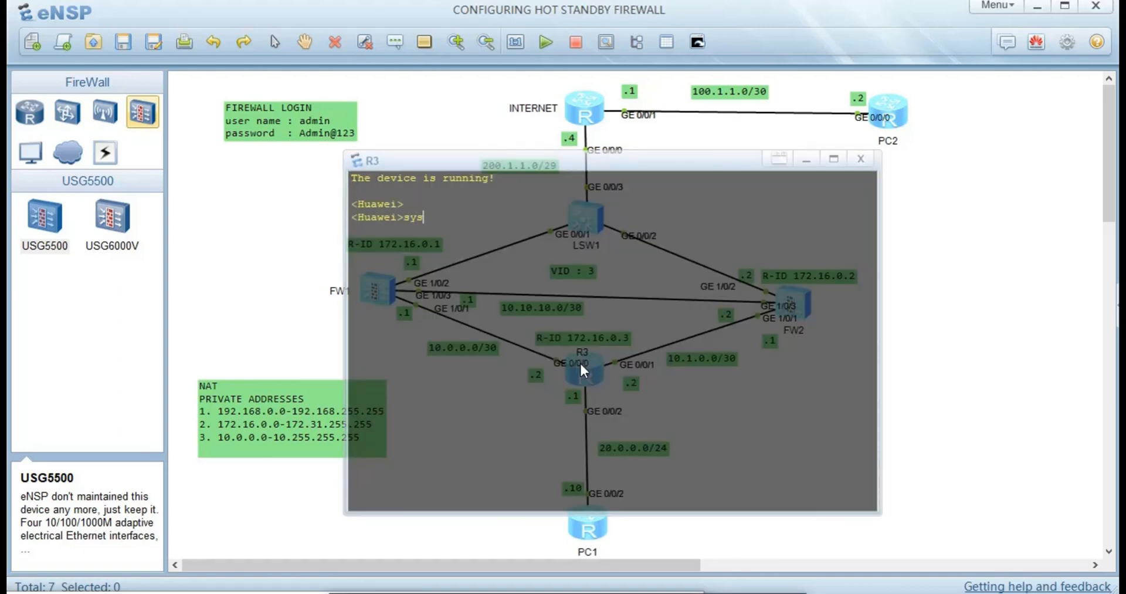
key("Return")
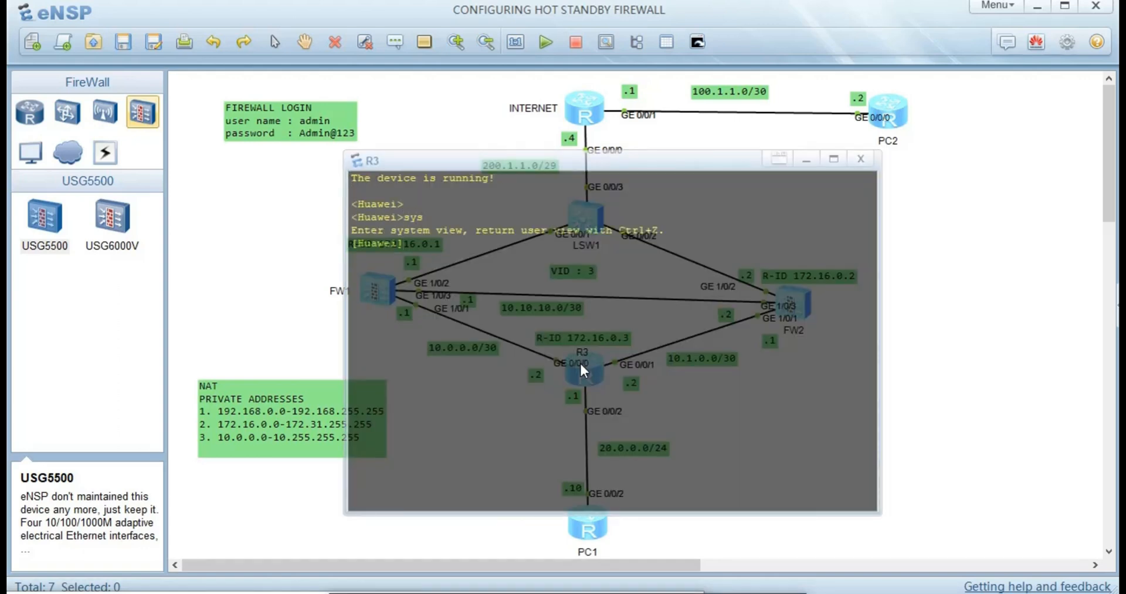
key("ctrl+z")
type("u t m")
key("Return")
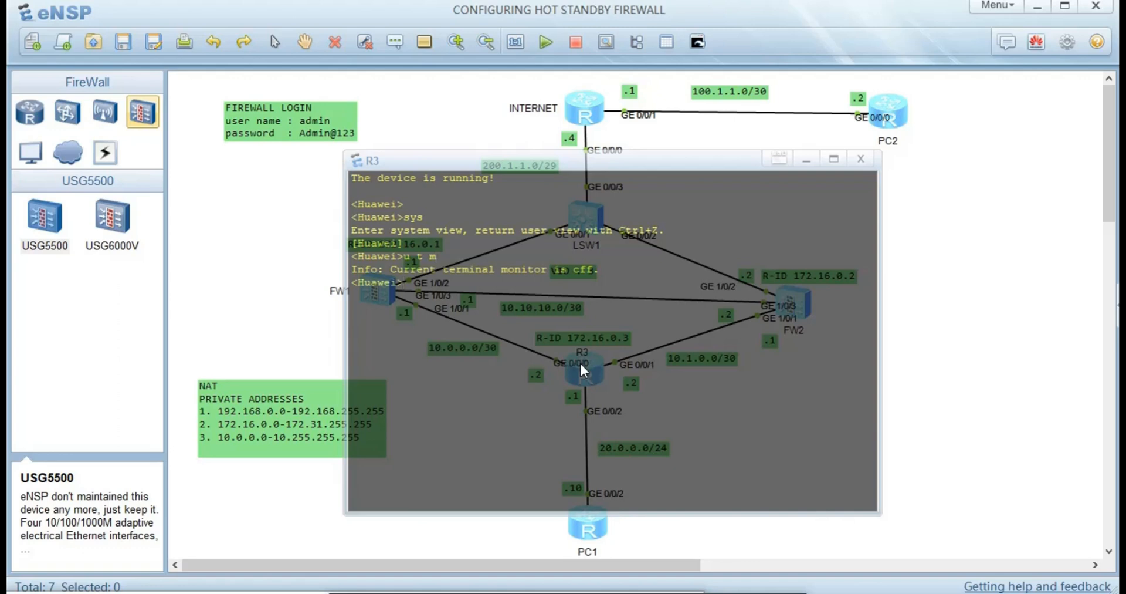
type("sys")
key("Return")
- Set the router's sysname to R2-GATEWAY
type("st")
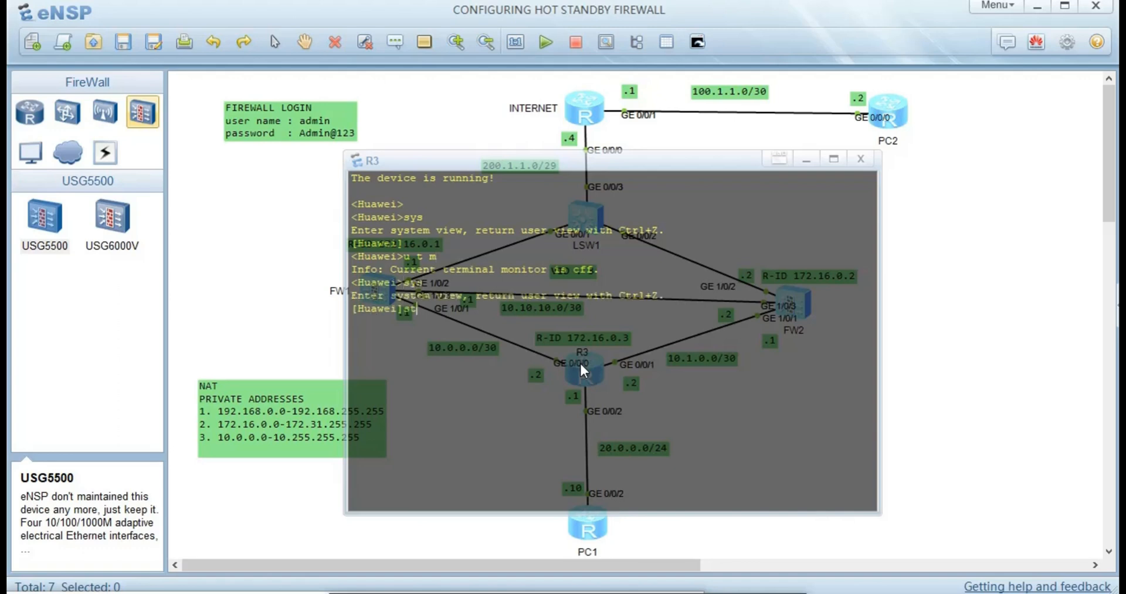
key("BackSpace")
type("ys")
key("Tab")
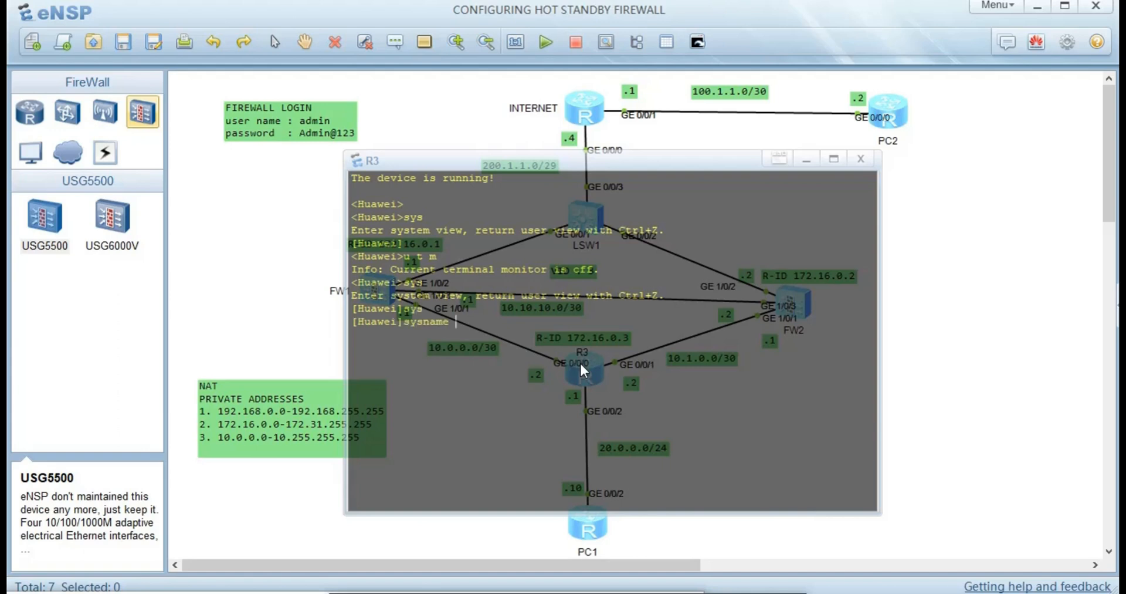
type("R")
type("3-GATE")
type("WAY")
key("Return")
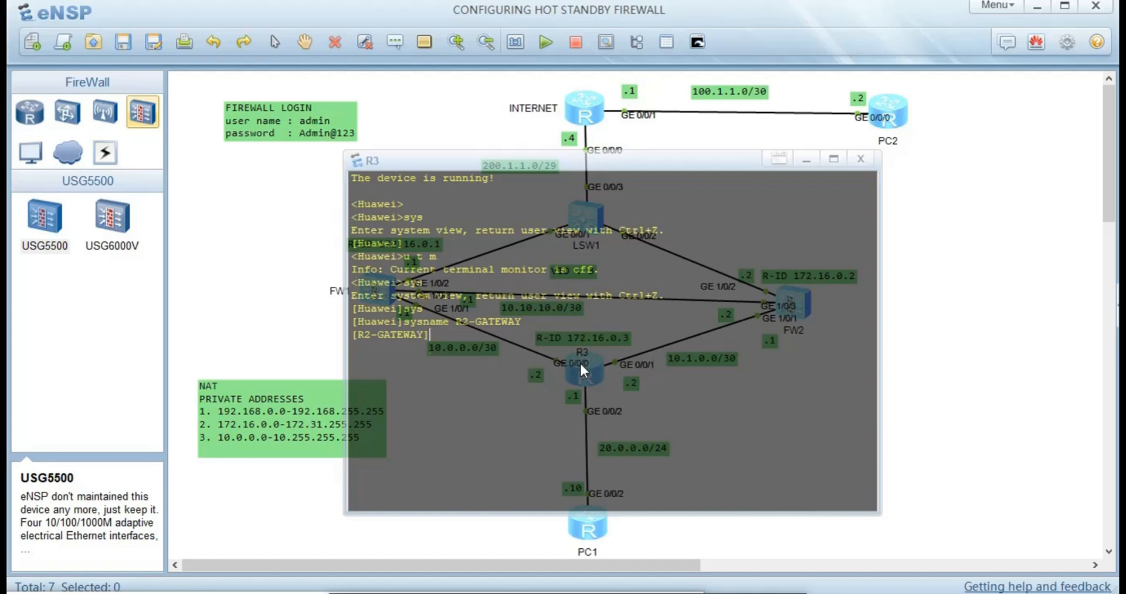
key("Return")
- Assign 10.0.0.2/30 to GigabitEthernet0/0/0 and start the next interface command
type("int")
key("Tab")
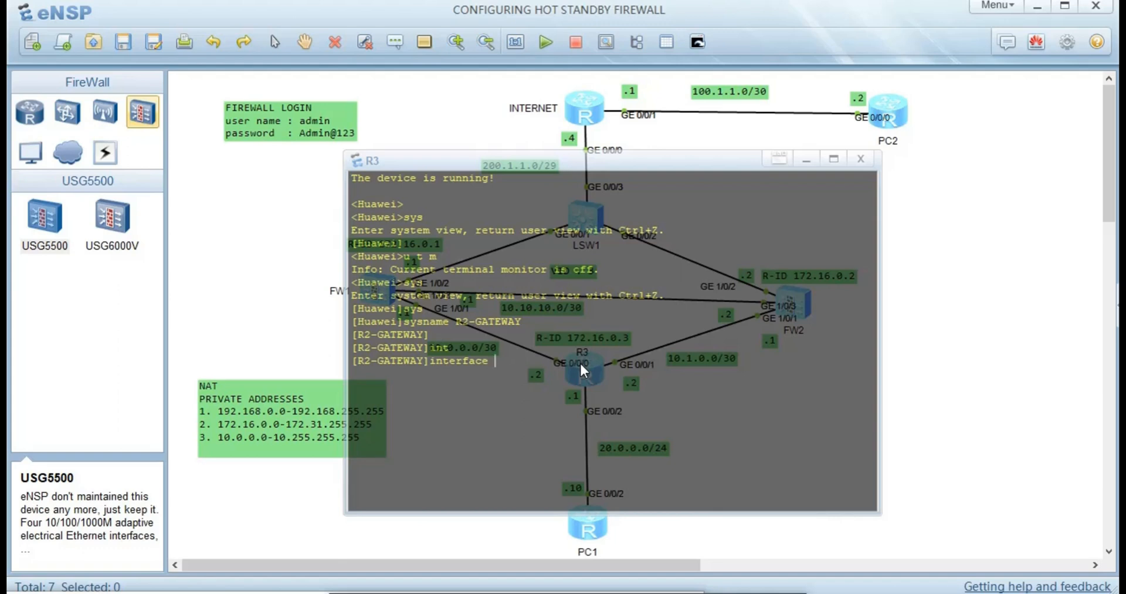
type("g0/0/0")
key("Return")
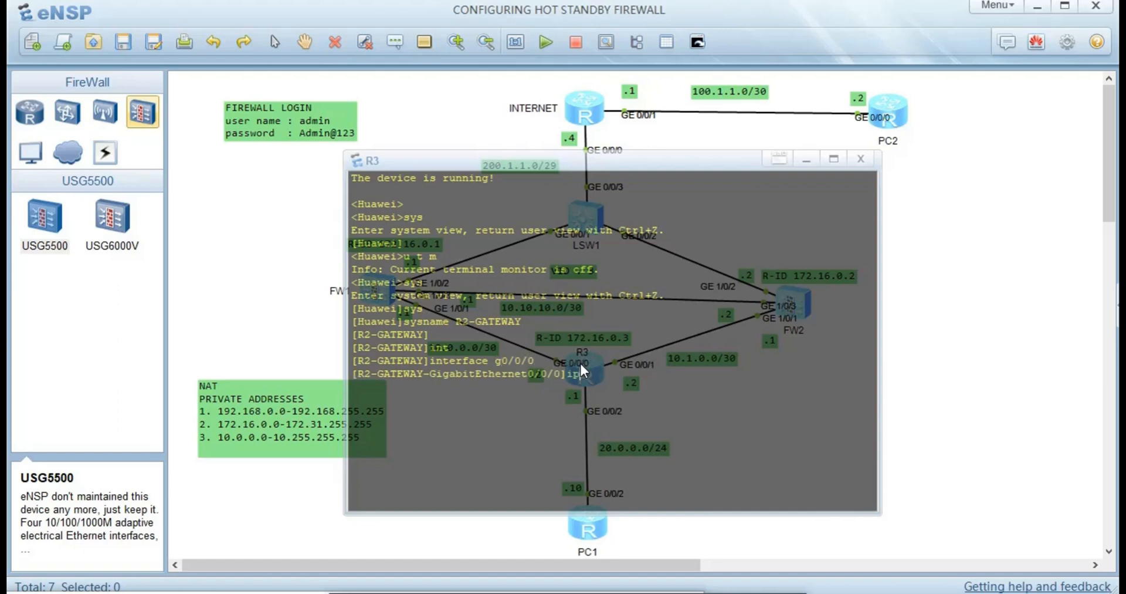
type("ip a")
key("Tab")
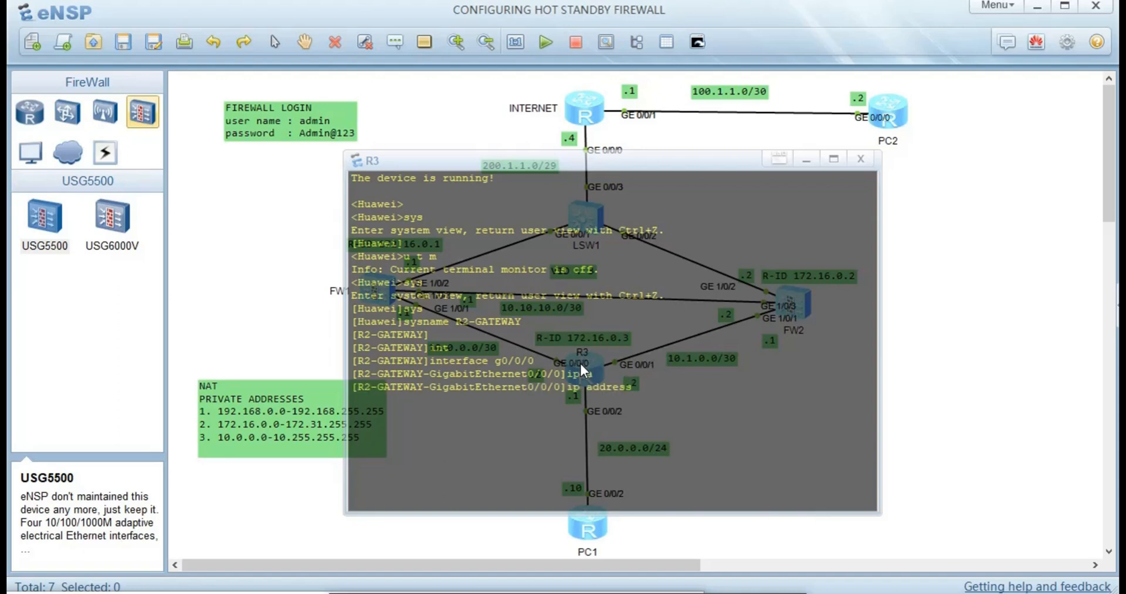
type("10.0.0")
key("Left")
key("Left")
key("Left")
key("Left")
key("Left")
key("Left")
key("Right")
key("Right")
key("Right")
key("Right")
key("Right")
key("Right")
type(".2 30")
key("Return")
type("interface g0/0/0")
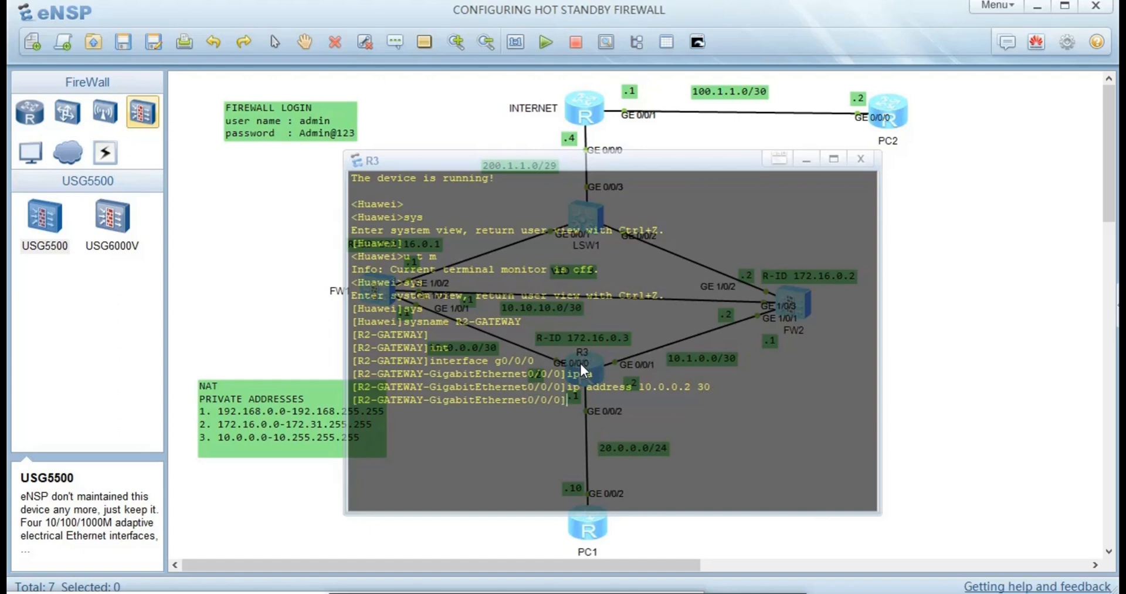
key("BackSpace")
- Assign 10.1.0.2/30 to R3's GigabitEthernet0/0/1
type("1")
key("Return")
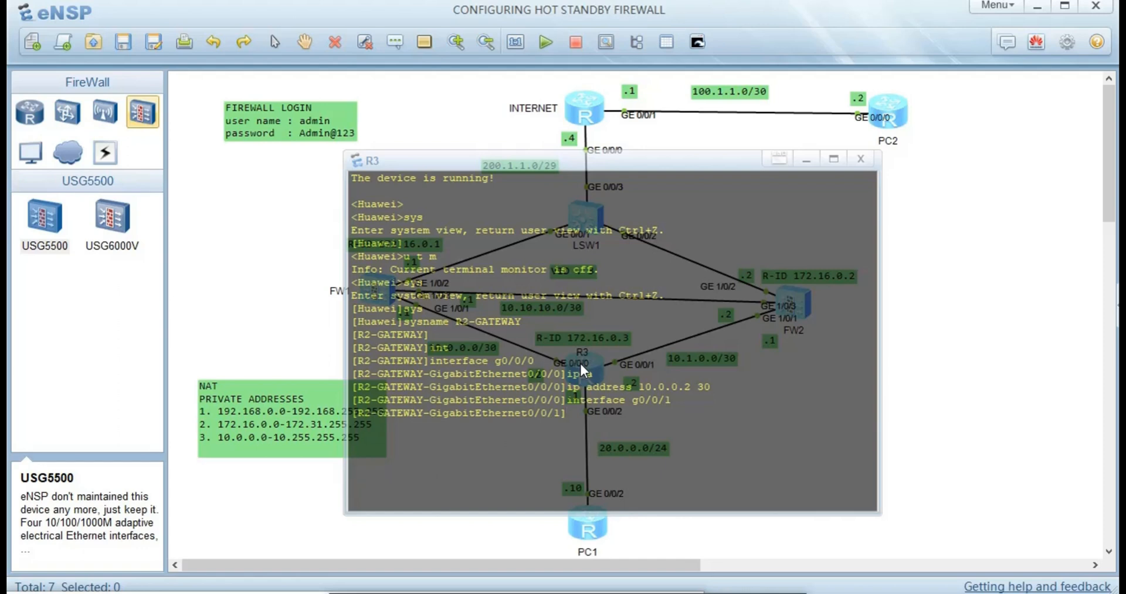
type("ip ad")
key("Tab")
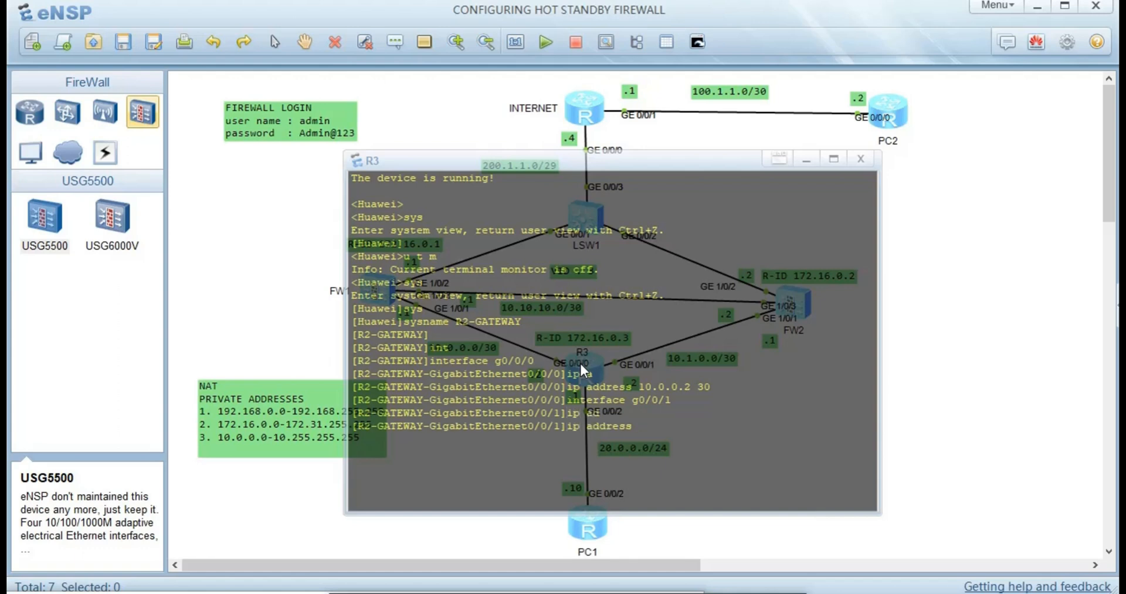
type("10.1.0.2 30")
key("Return")
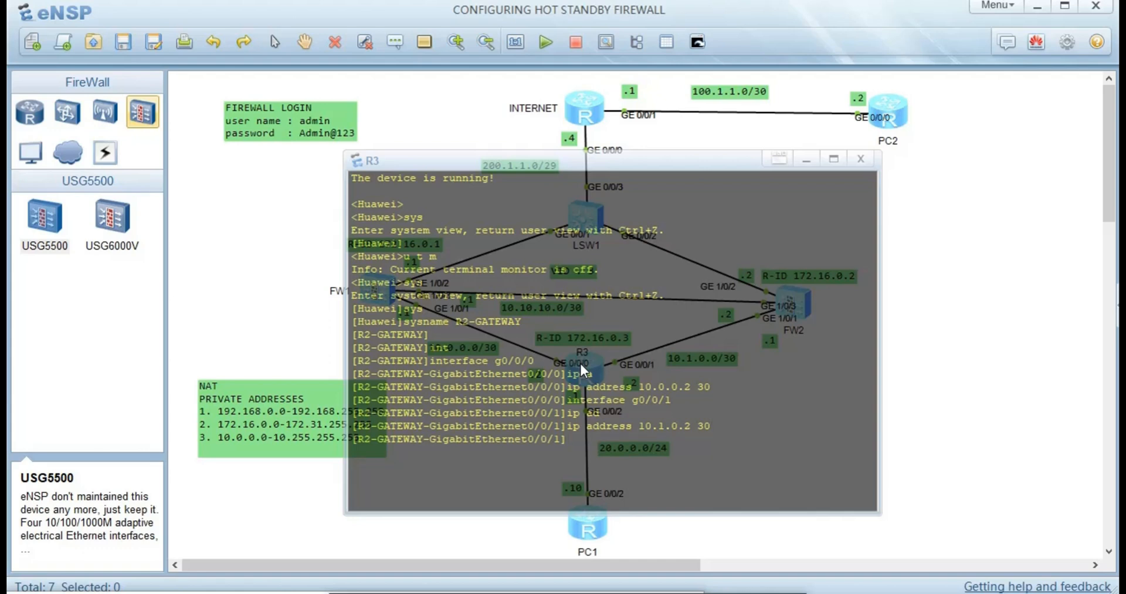
- Assign 20.0.0.1/24 to R3's GigabitEthernet0/0/2
key("Up")
key("Up")
key("BackSpace")
type("2")
key("Return")
type("ip ad")
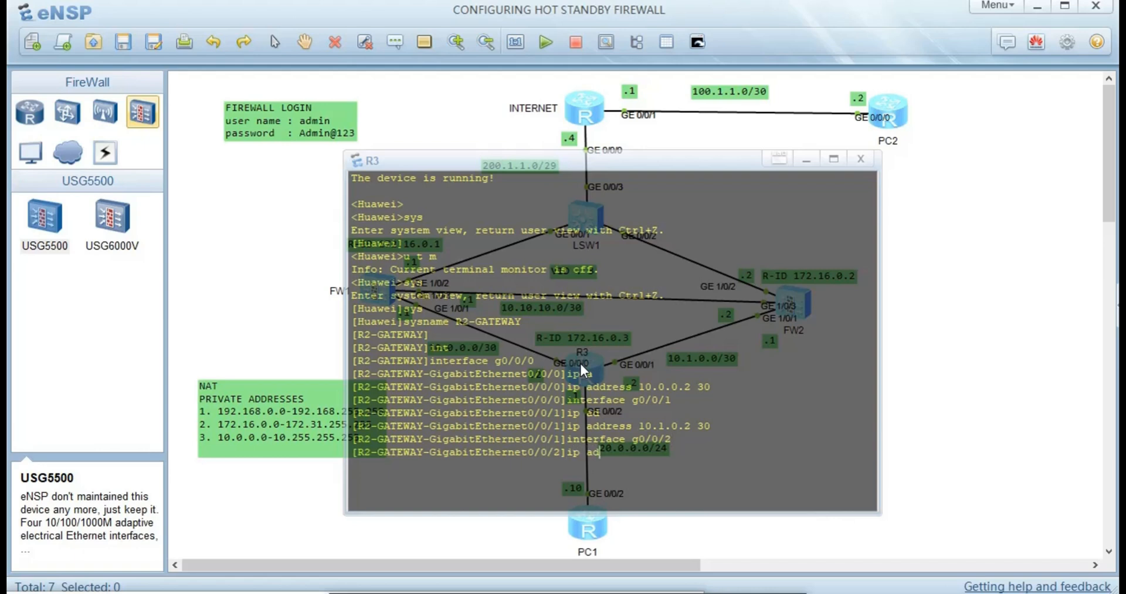
key("Tab")
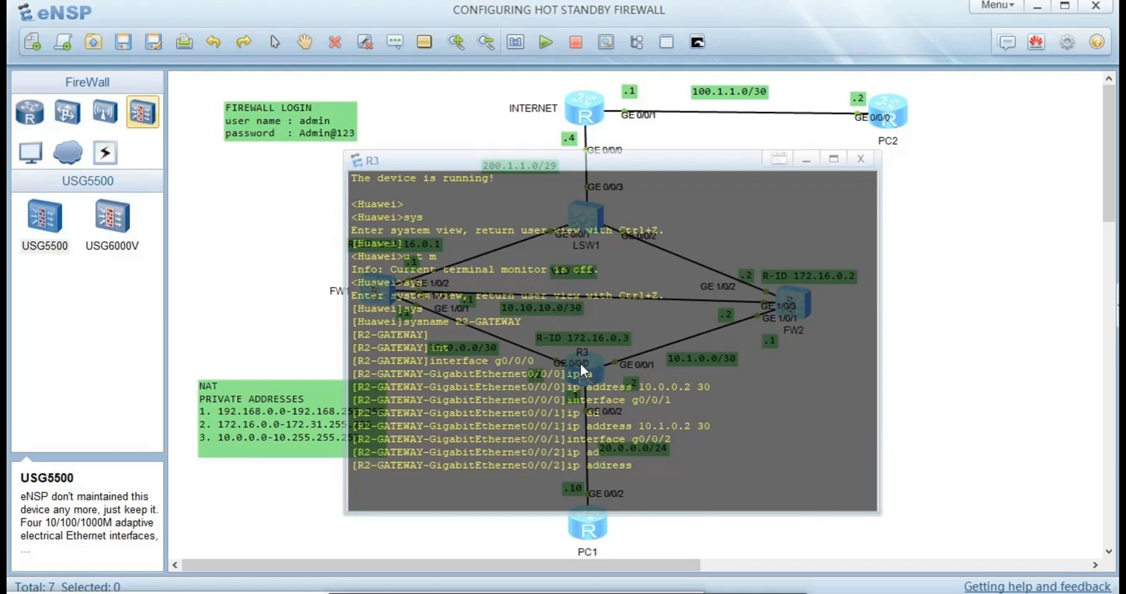
type("20.0.0.1 24")
key("Return")
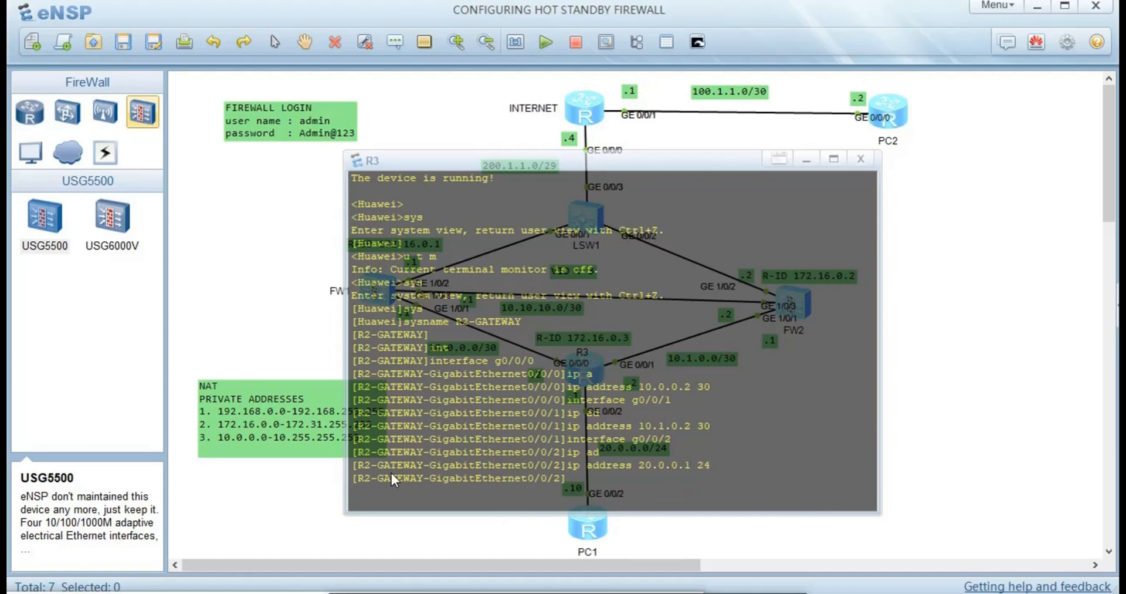
- Close R3's console and nudge the NAT private addresses note left and down
left_click(265, 465)
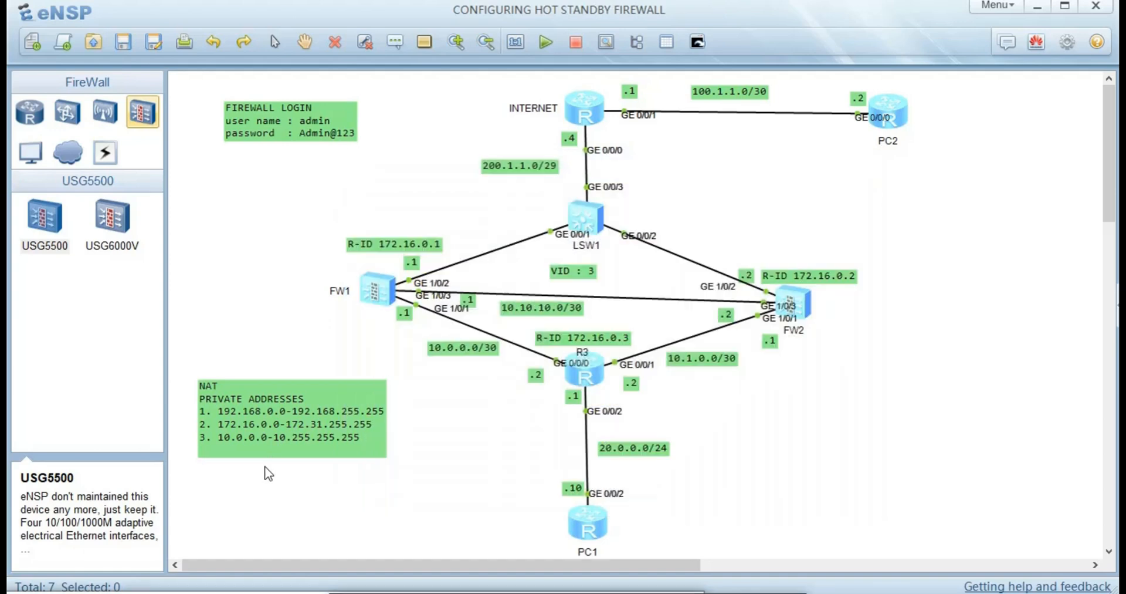
left_click_drag(288, 413, 265, 424)
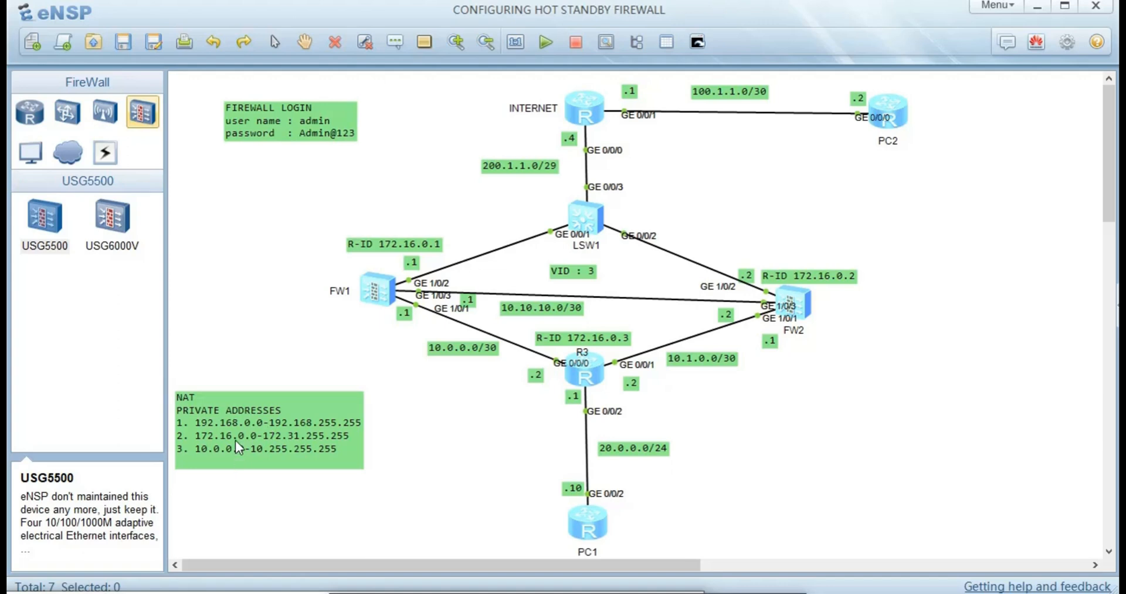
- Reopen R3's console, quit from interface view to system view, and close it again
double_click(586, 364)
type("q")
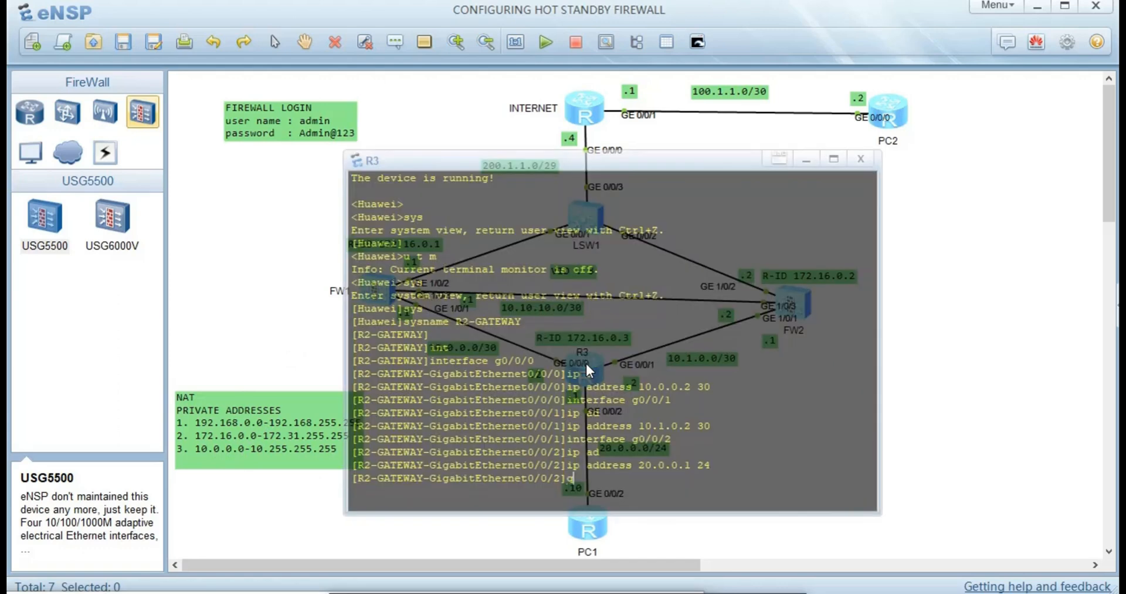
type("qu")
key("Return")
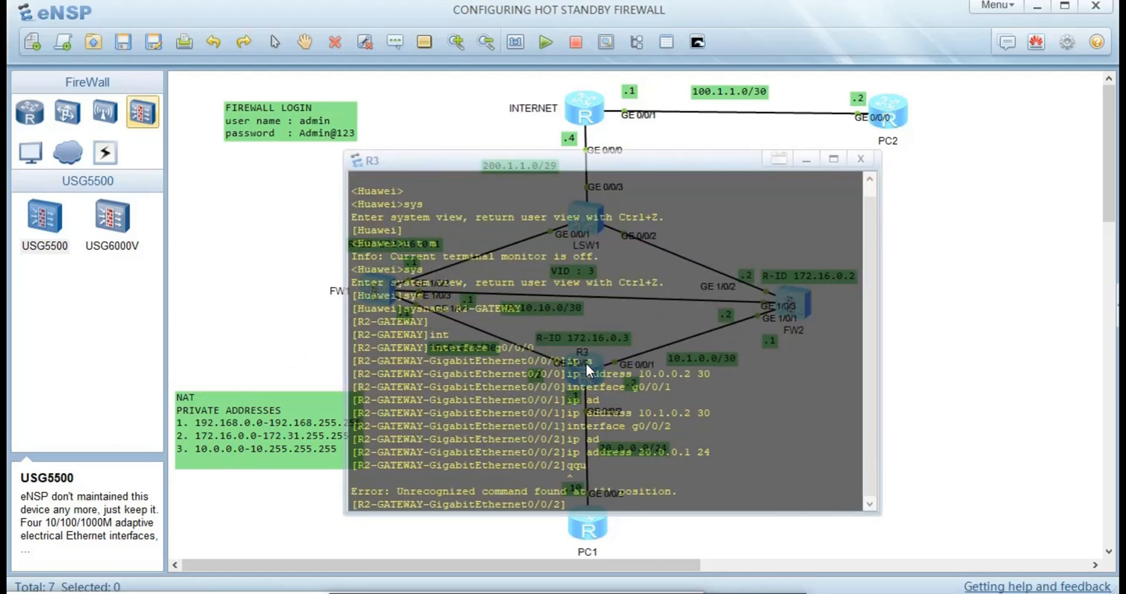
type("g")
key("BackSpace")
type("qu")
key("Return")
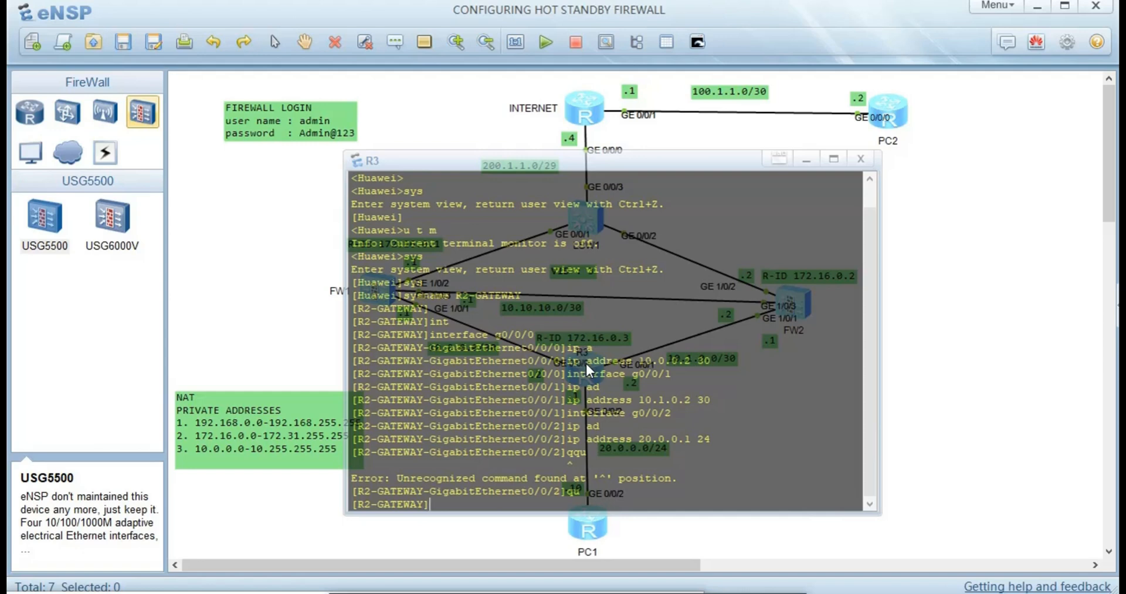
left_click(285, 258)
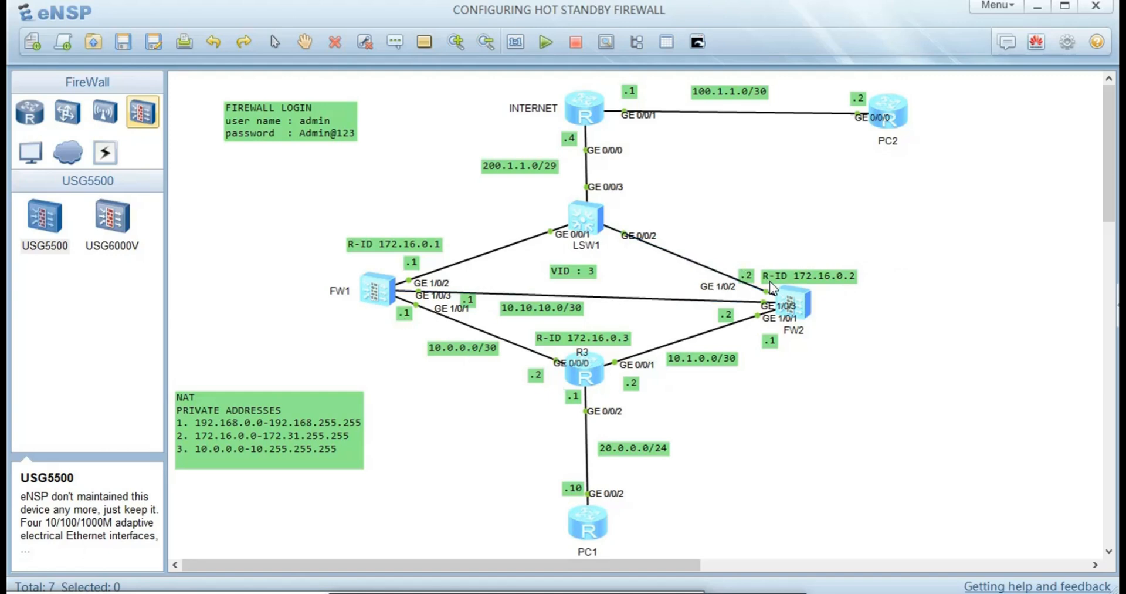
- Start OSPF process 10 on R3 with router ID 172.16.0.3
double_click(585, 379)
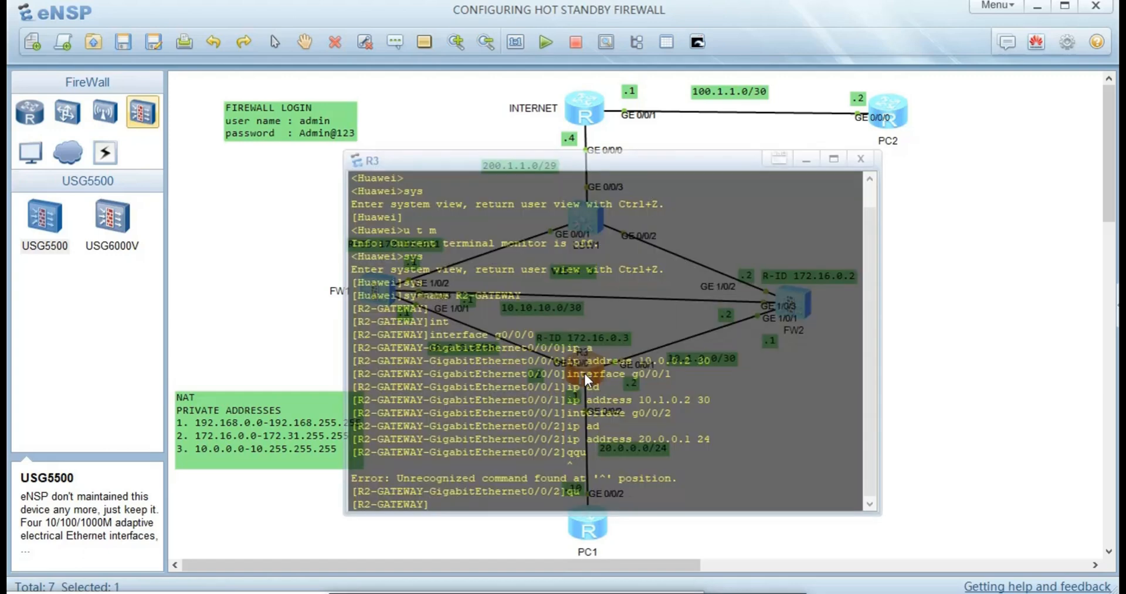
type("os`")
key("Tab")
key("BackSpace")
key("Tab")
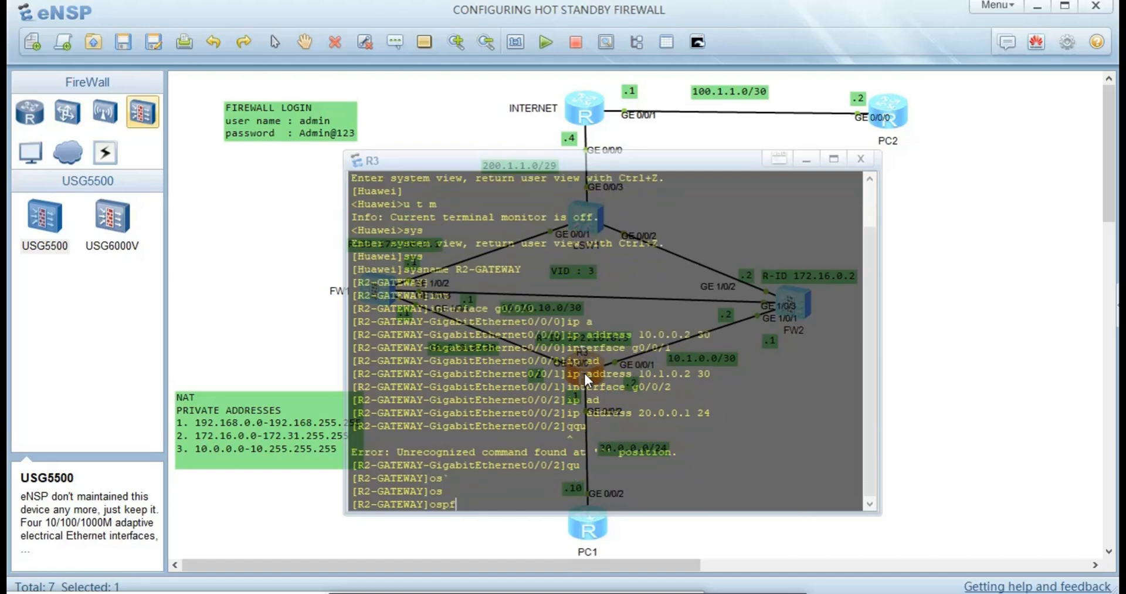
type("10 r")
key("Tab")
type("1")
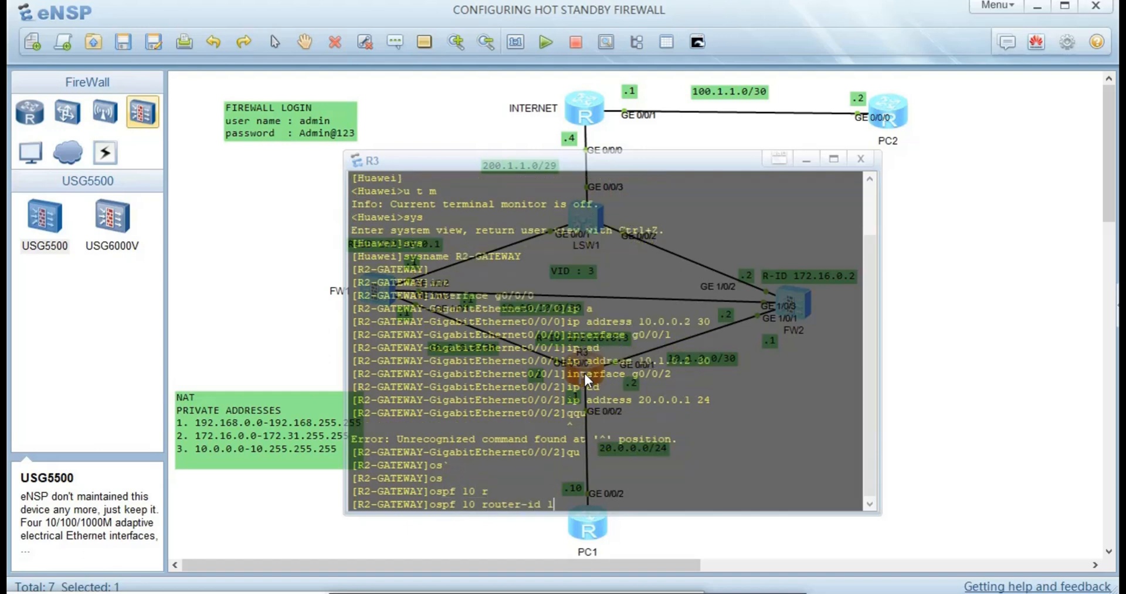
type("72.16.0.3")
key("Return")
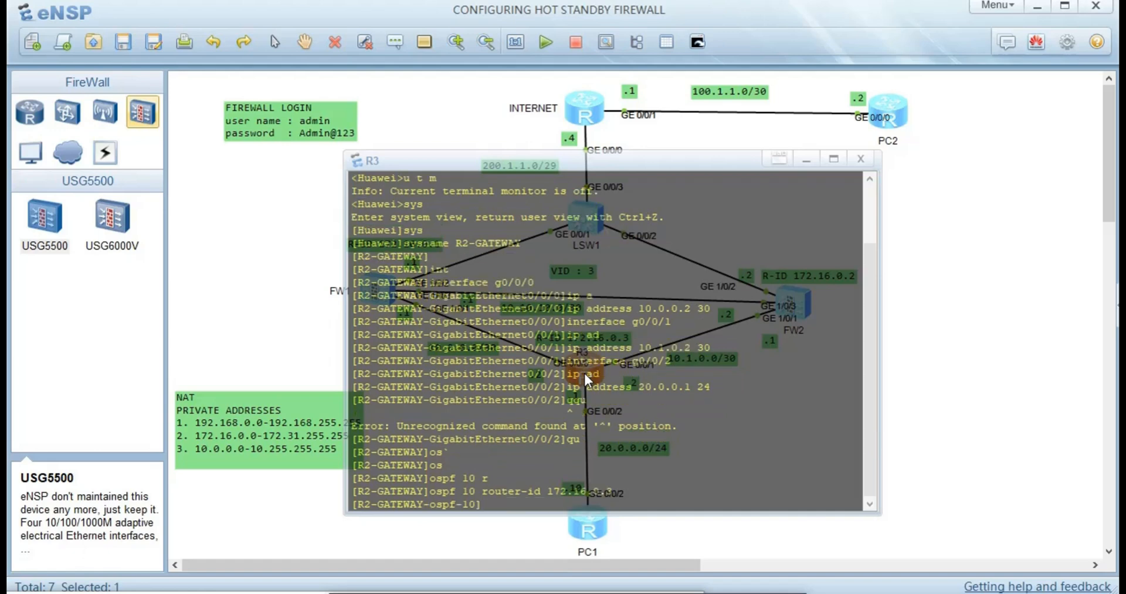
- Enter OSPF area 0 on R3
type("are")
key("Tab")
type("0")
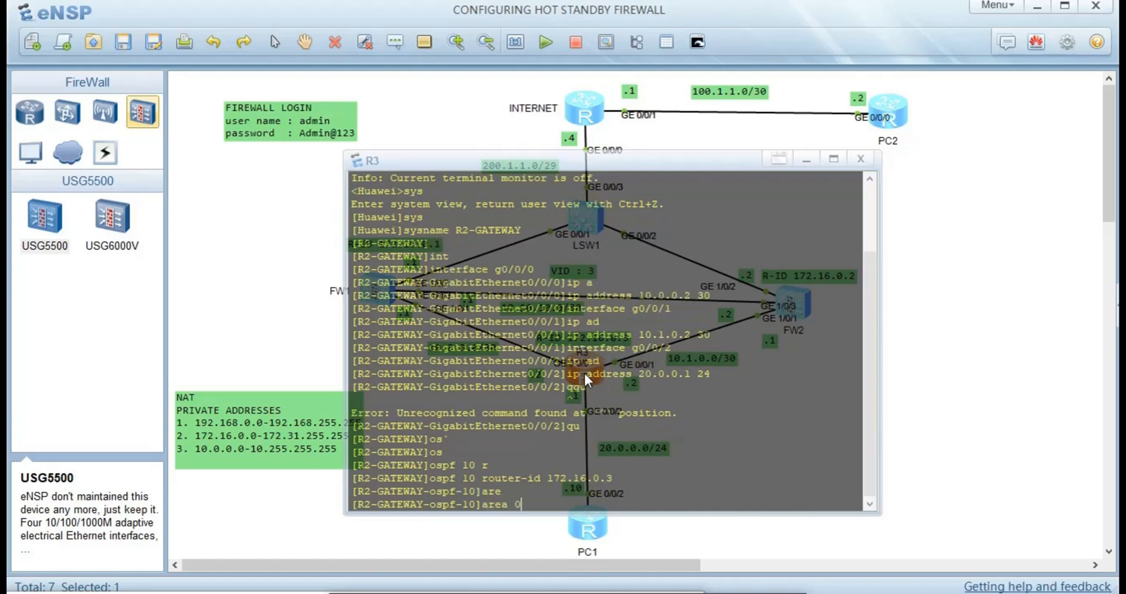
key("Return")
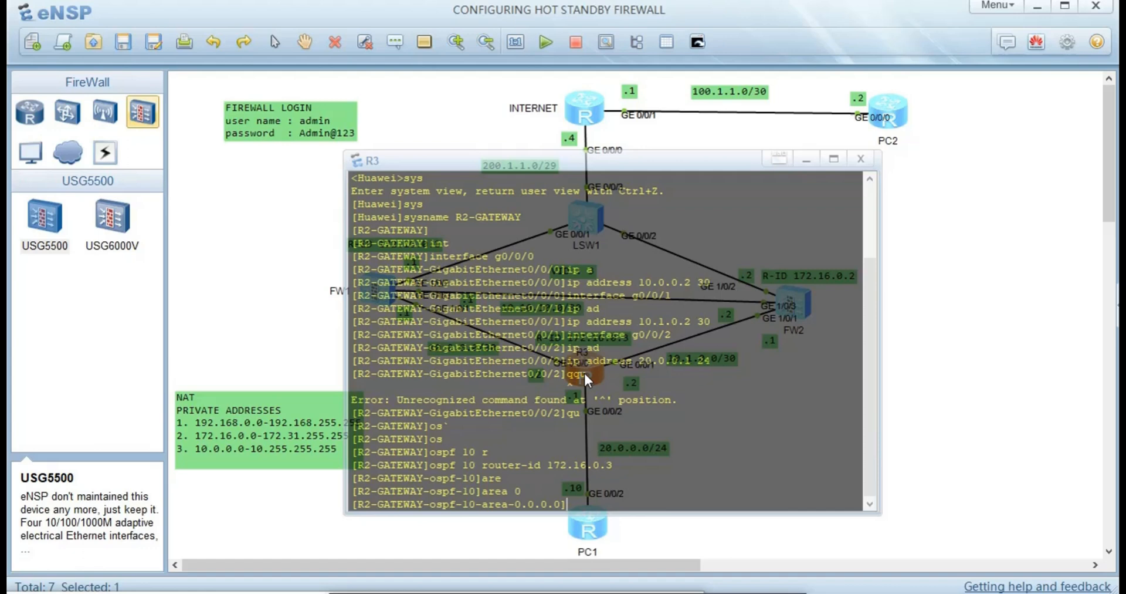
- Advertise 20.0.0.0 0.0.0.255, 10.0.0.0 0.0.0.3 and 10.1.0.0 0.0.0.3 in R3's area 0
type("net")
key("Tab")
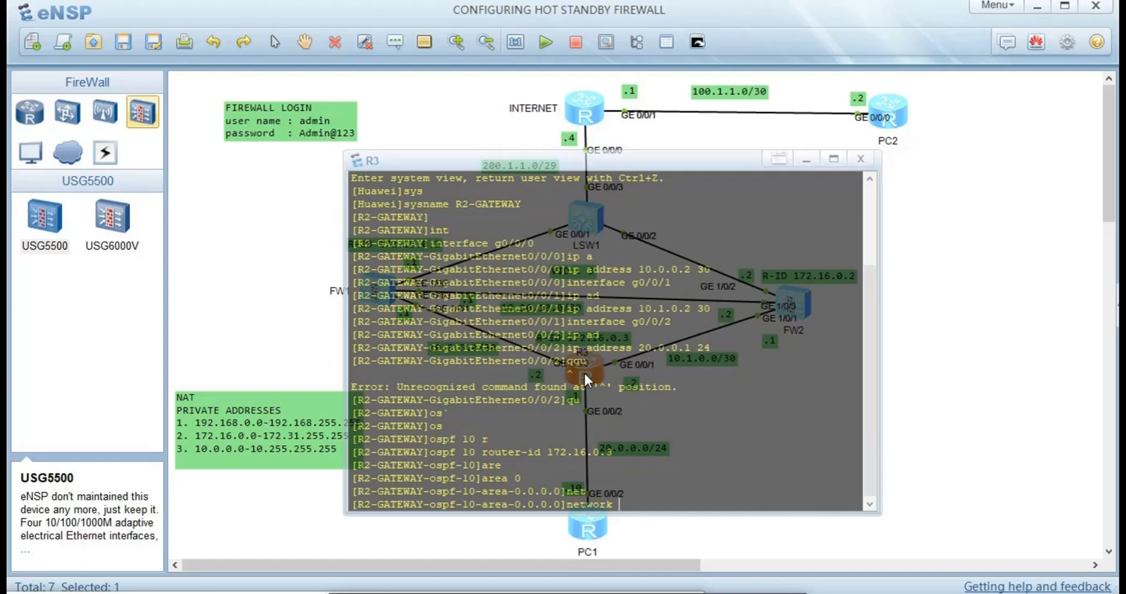
type("20.0.0.0 0.0.0.255")
key("Return")
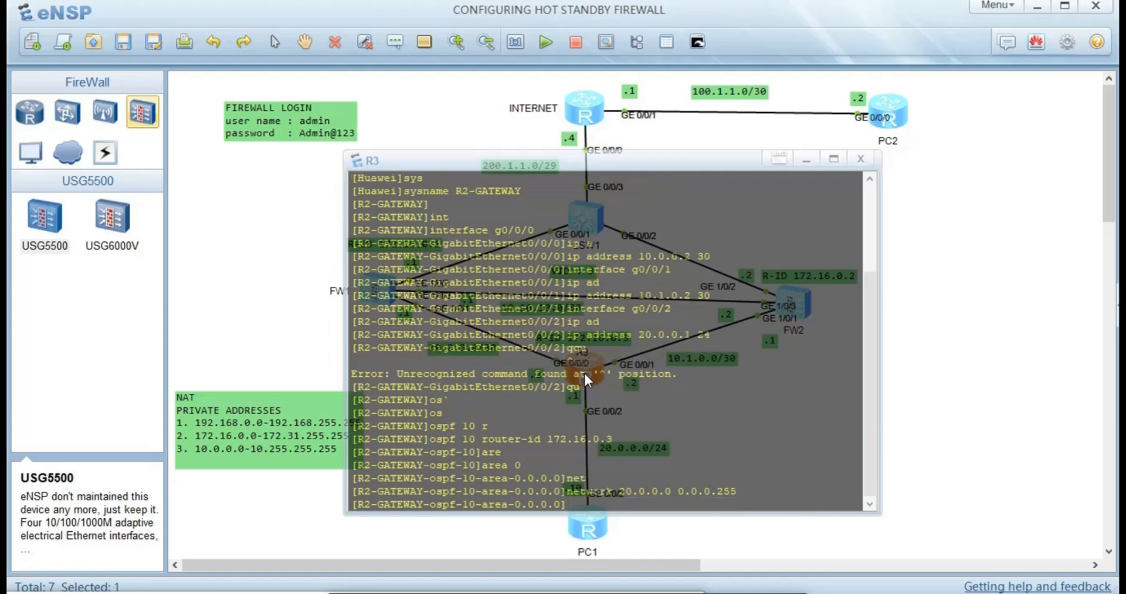
type("net")
key("Tab")
type("1")
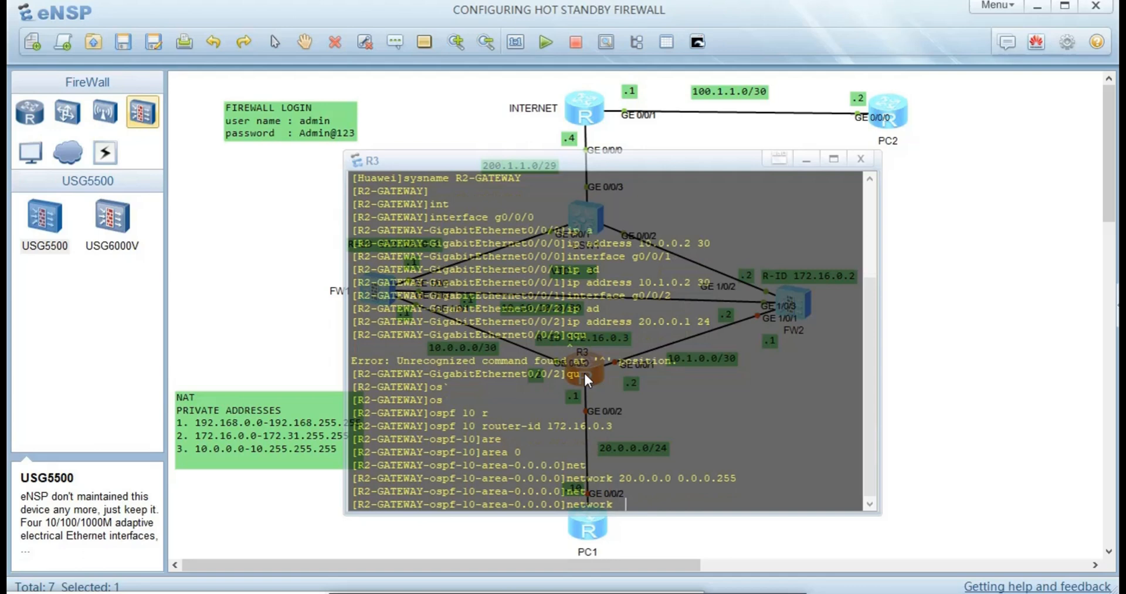
type("0.0.0.0 0.0.0.3")
key("Return")
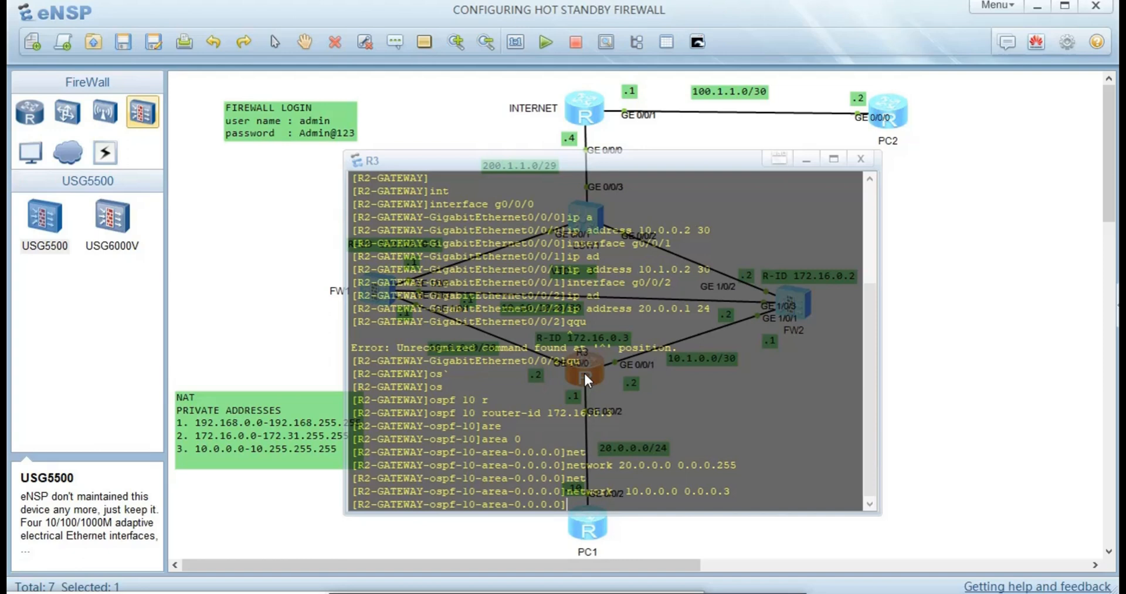
type("ne")
key("Tab")
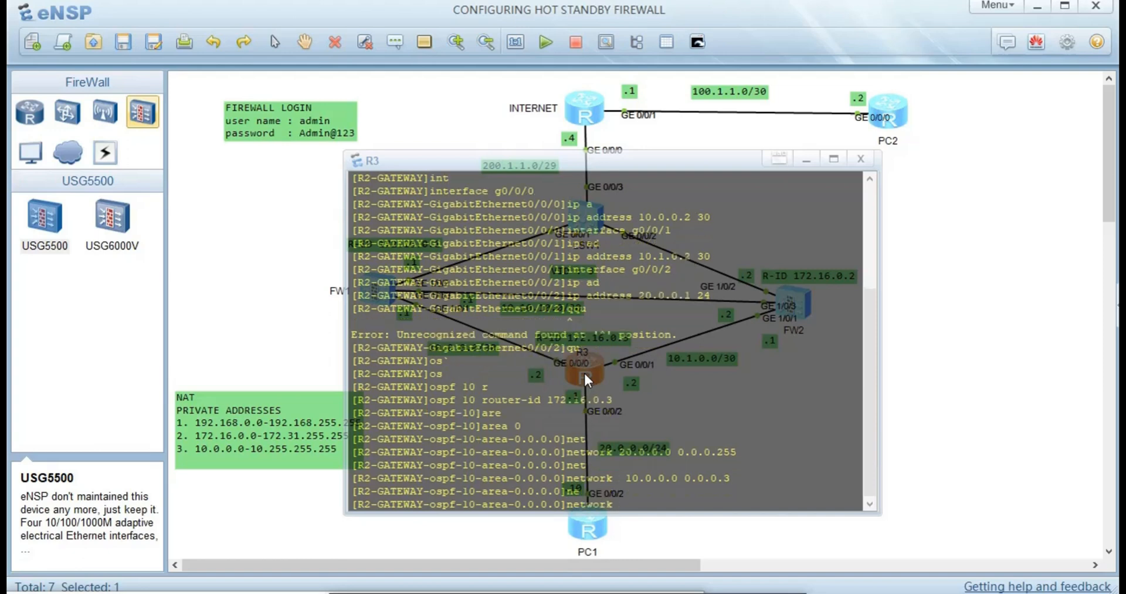
type("10.1.0.0 0.0.0.3")
key("Return")
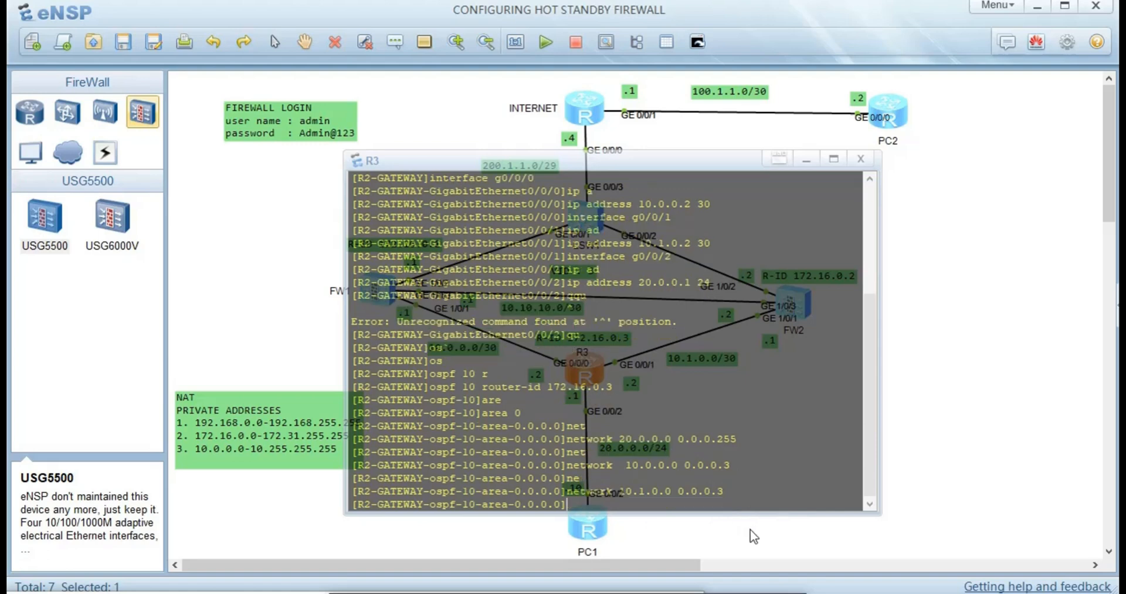
- Close R3's console and start a note beside FW2 with a row of eight 1s
left_click(938, 450)
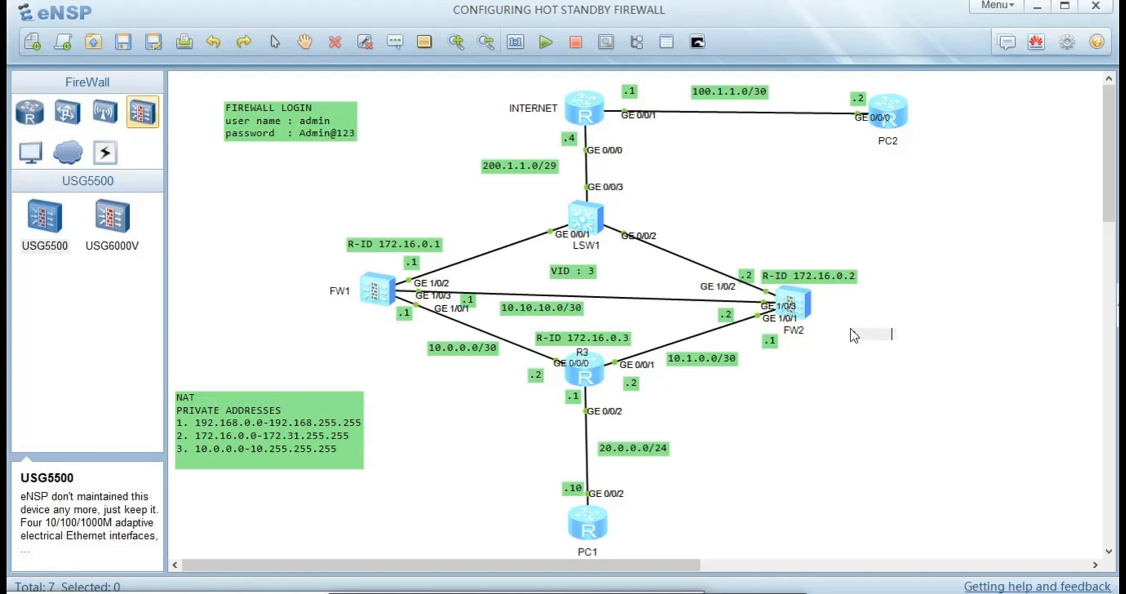
type("1     1     1 ")
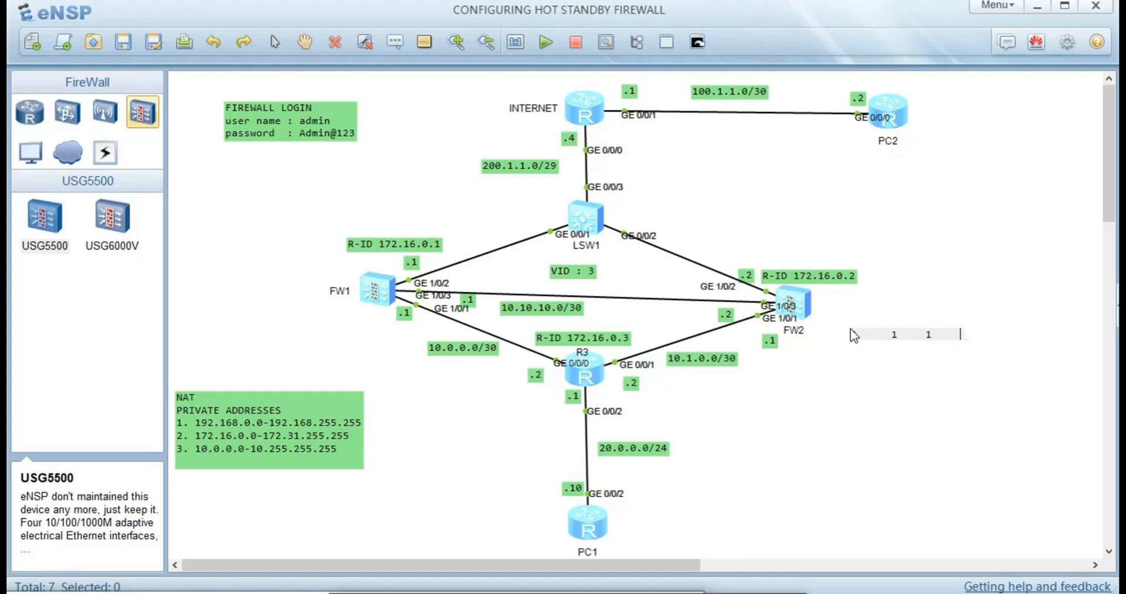
type(".  1    1    ")
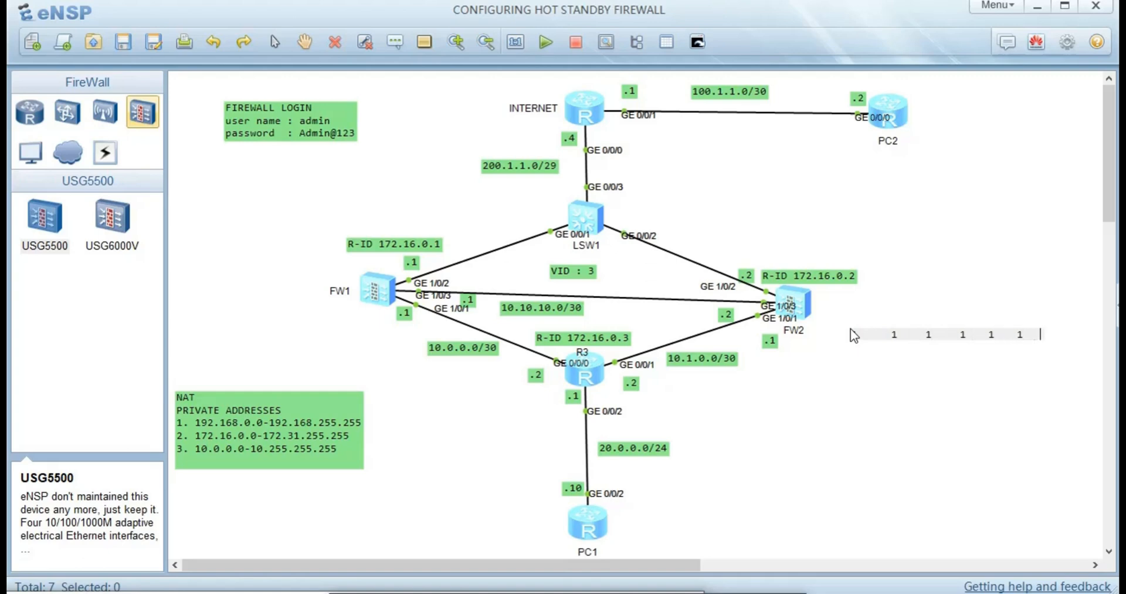
type("1    1   1")
key("Return")
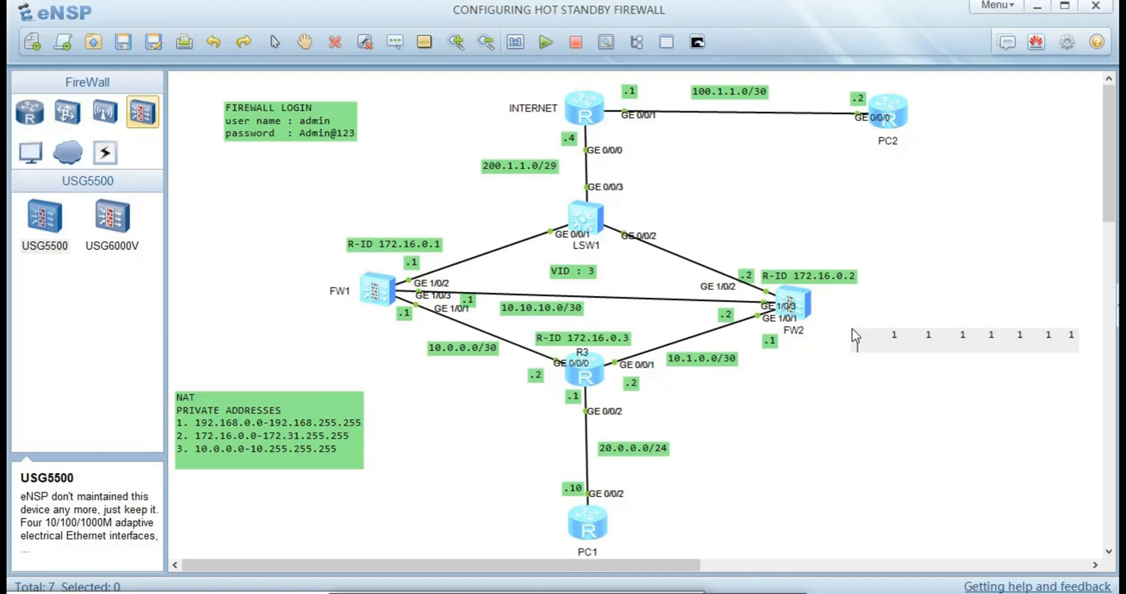
- Add the labels 2p7, 2p6, 2p5, 2p4, 2p3 and 2p2 on the note's second line
type("2 p")
key("BackSpace")
type("p7")
key("Tab")
type("2p6")
key("Tab")
type("2p5")
key("BackSpace")
type("2p4 2p3 2p2 p")
- Finish the label row with 2p1 and 2p0
key("BackSpace")
type("2p1")
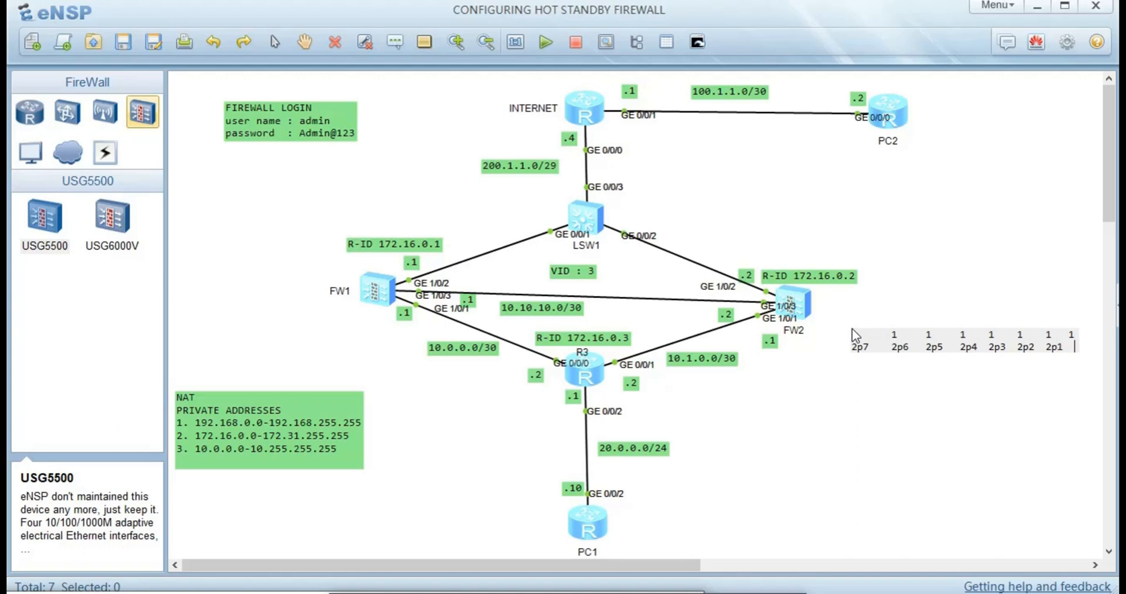
type(" p")
key("BackSpace")
type("2p0")
key("Return")
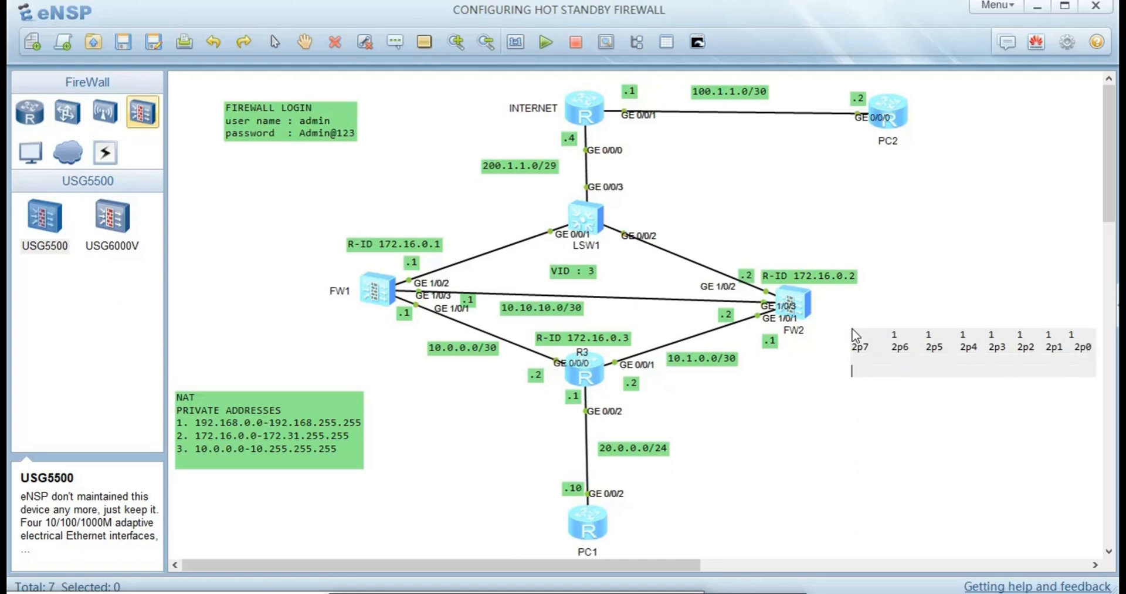
type("128   64    32")
type("16      8  4    2  1")
key("Return")
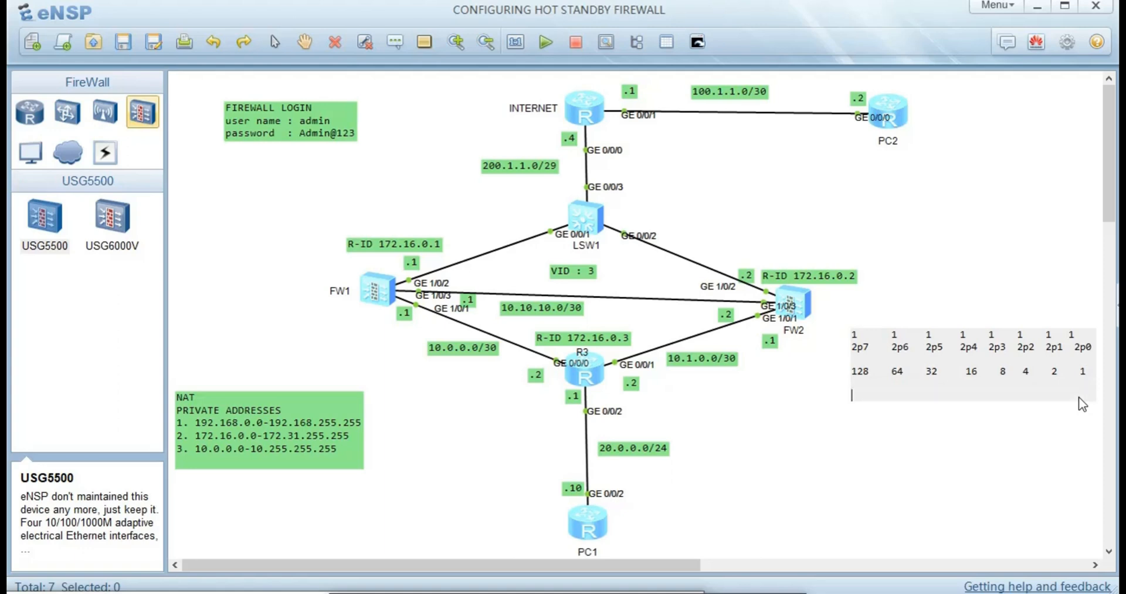
type("255")
- Commit the binary note, reopen it to select the last 1s, then commit it again
left_click(861, 460)
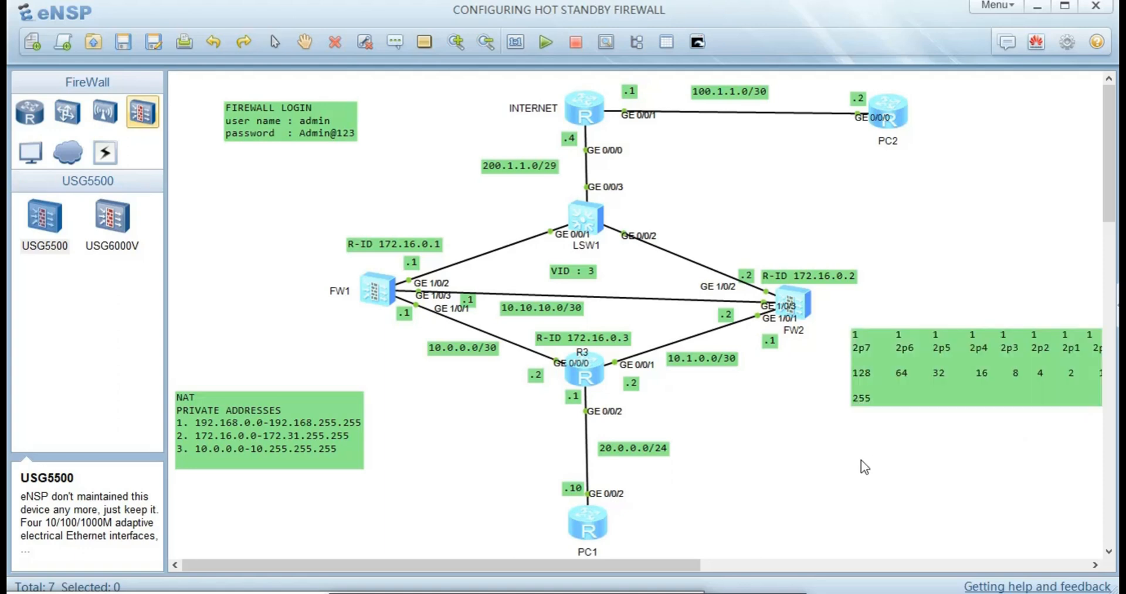
double_click(887, 399)
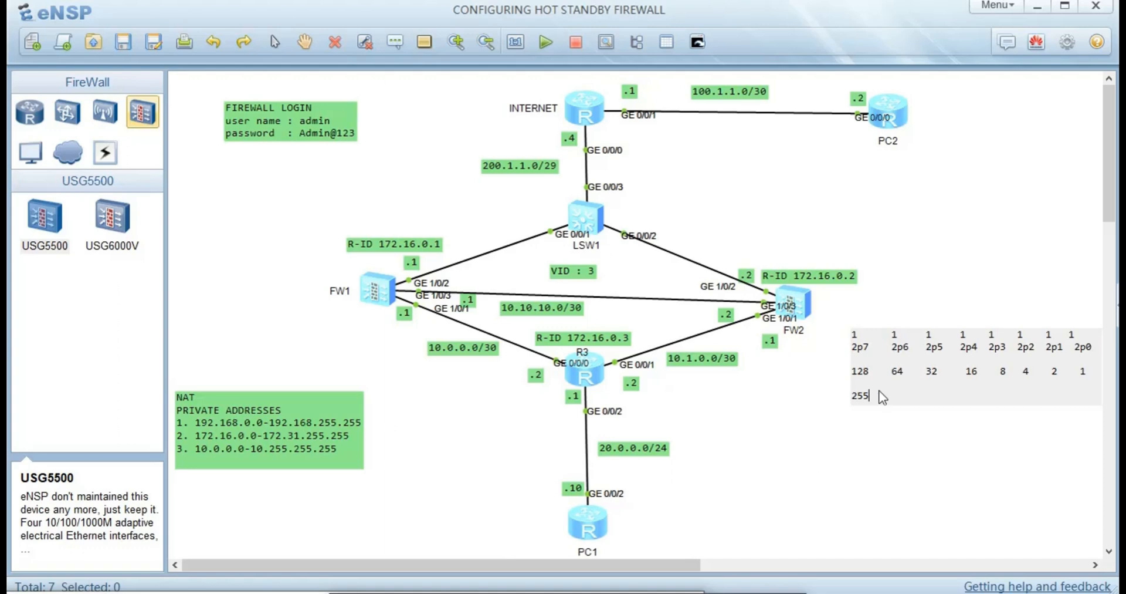
left_click_drag(1075, 339, 1048, 339)
left_click_drag(1089, 370, 1065, 375)
left_click(830, 452)
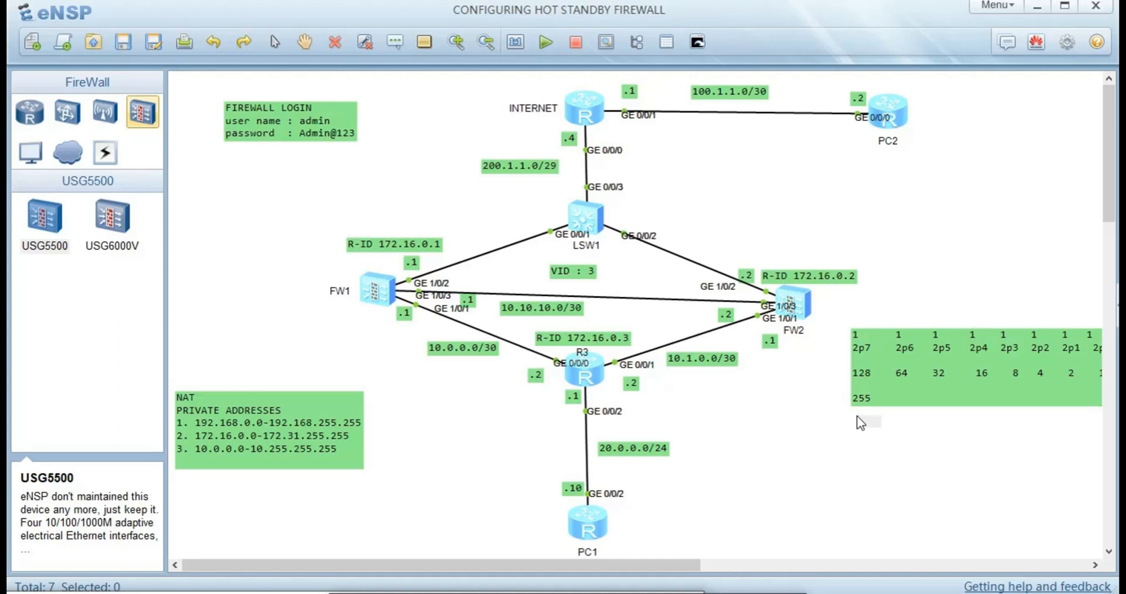
- Type '/30 255.255.255.252' with '-subnet mask' beneath in the mask note
type("/30  255.255.255")
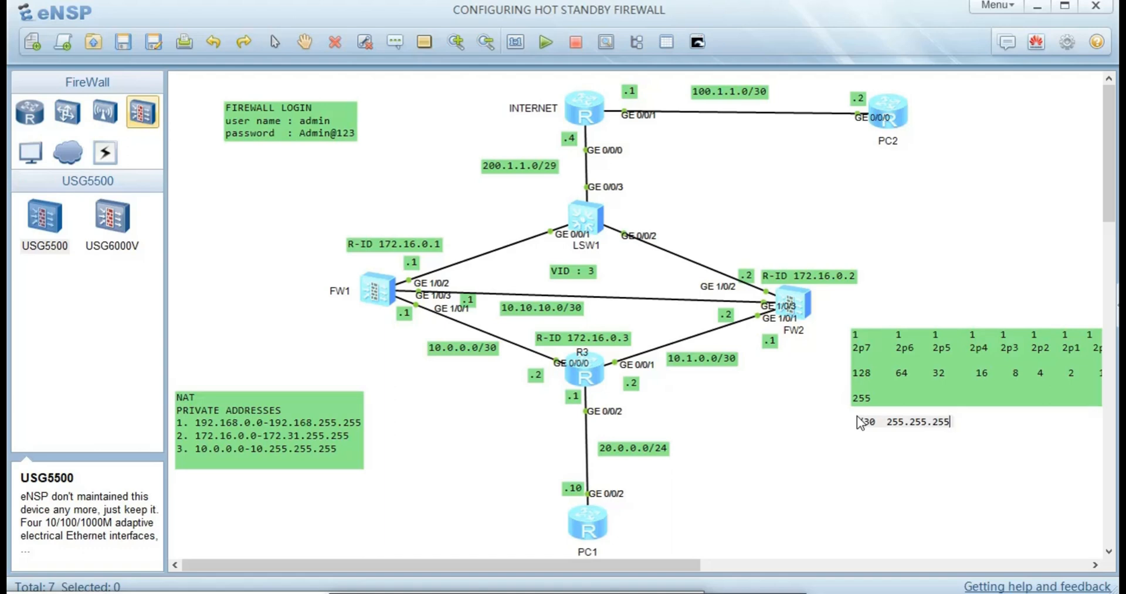
type(".252")
key("Return")
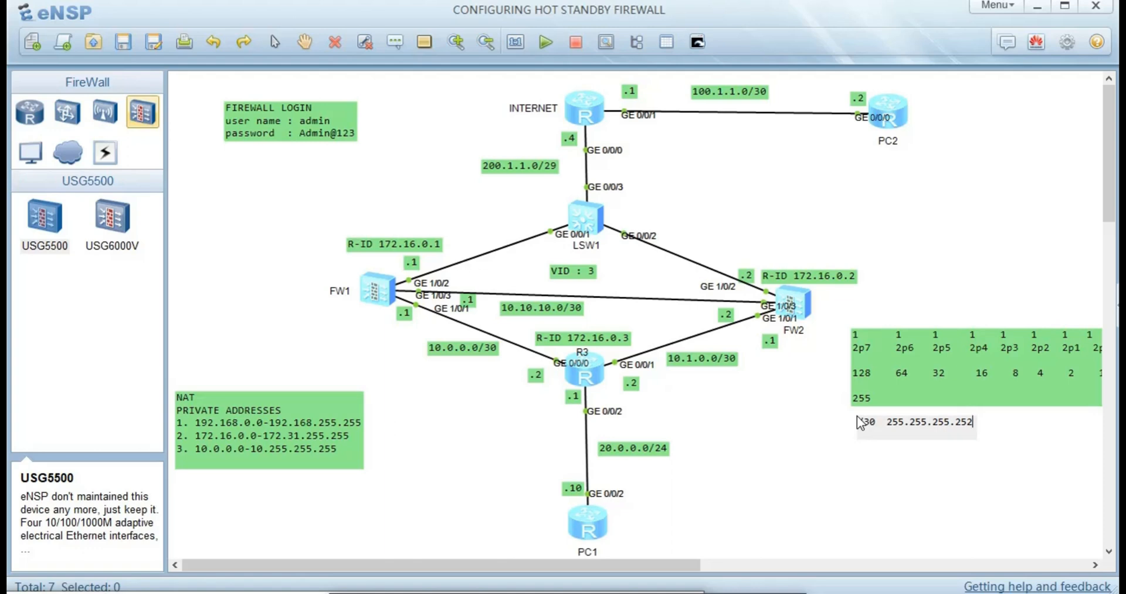
type("-subne")
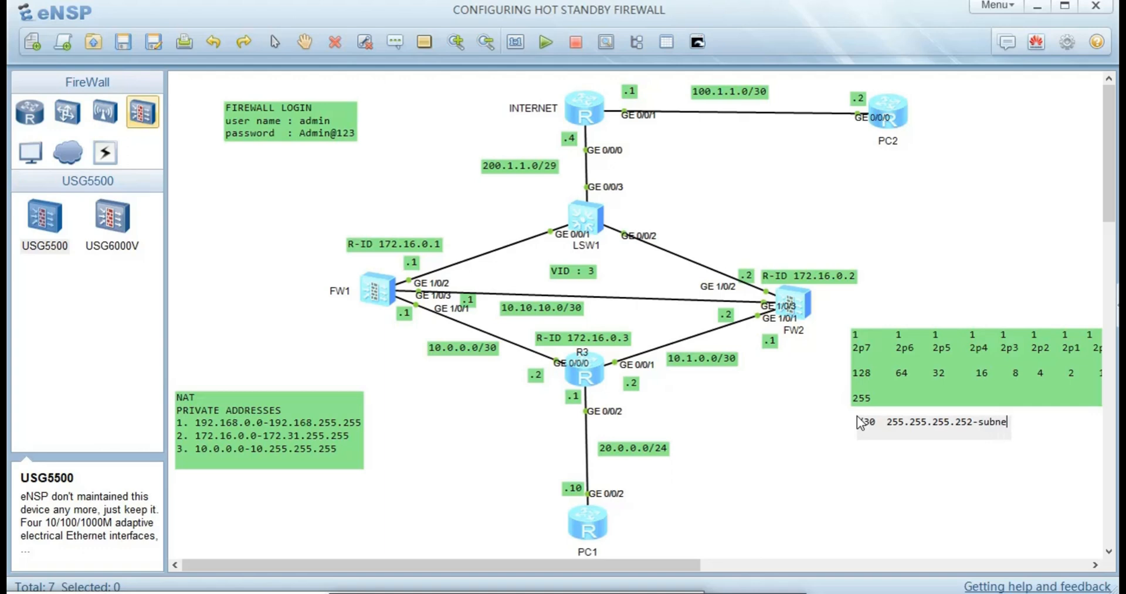
type("t mask")
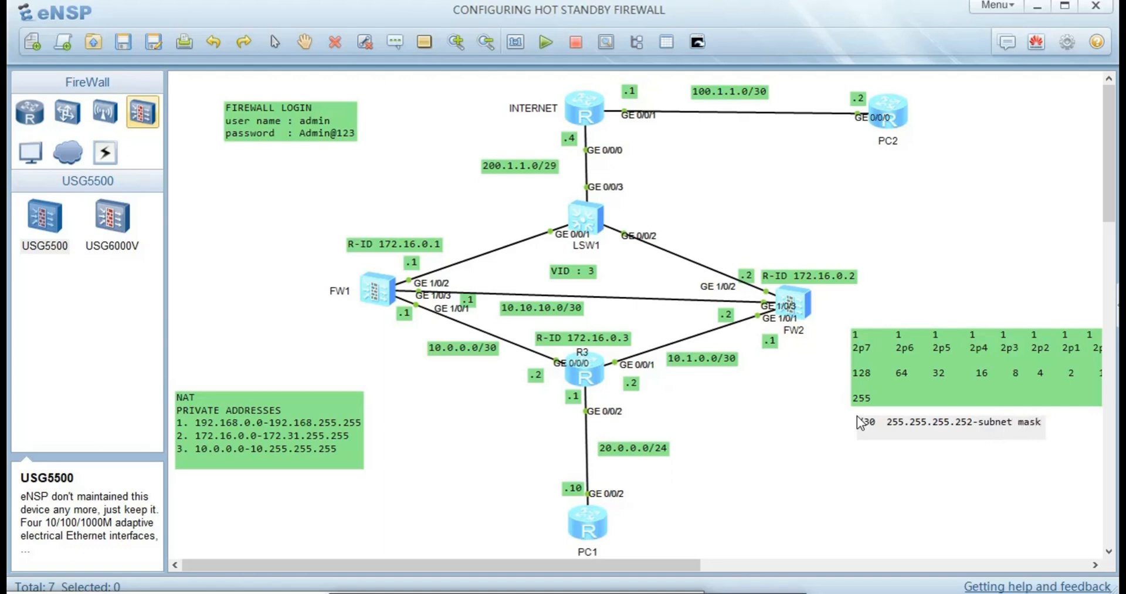
key("Return")
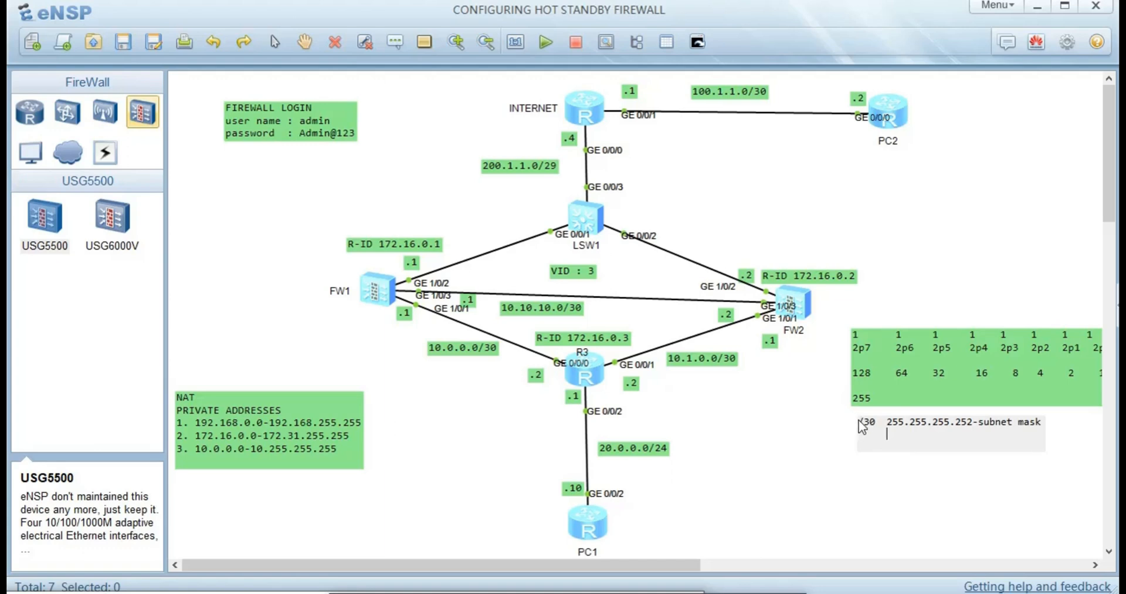
- Insert a /32 line of 255.255.255.255 above the /30 line
left_click(859, 421)
key("Return")
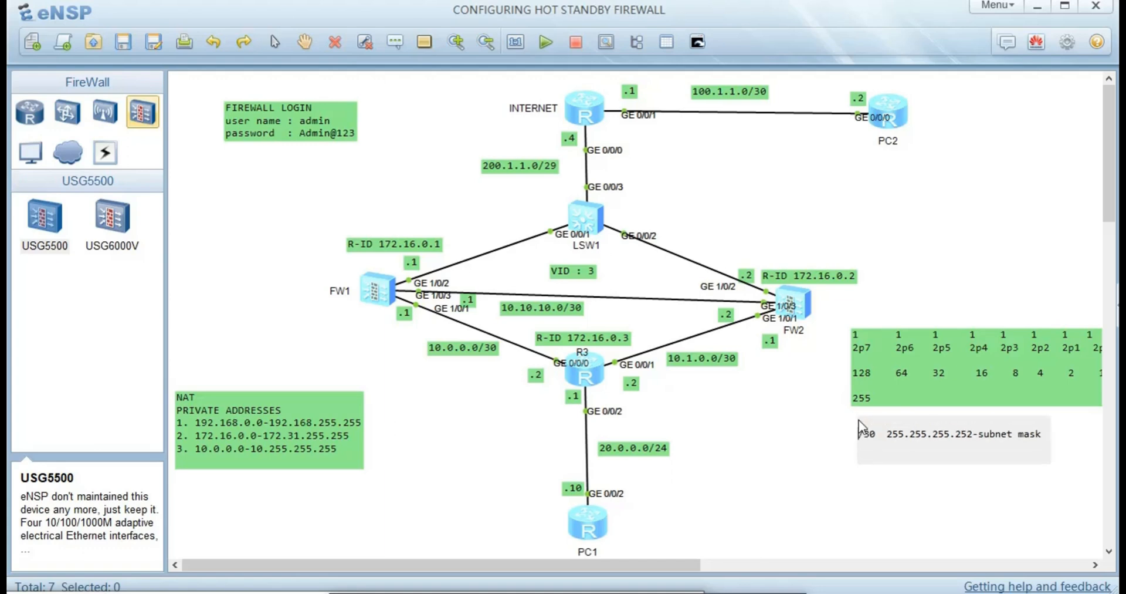
key("Return")
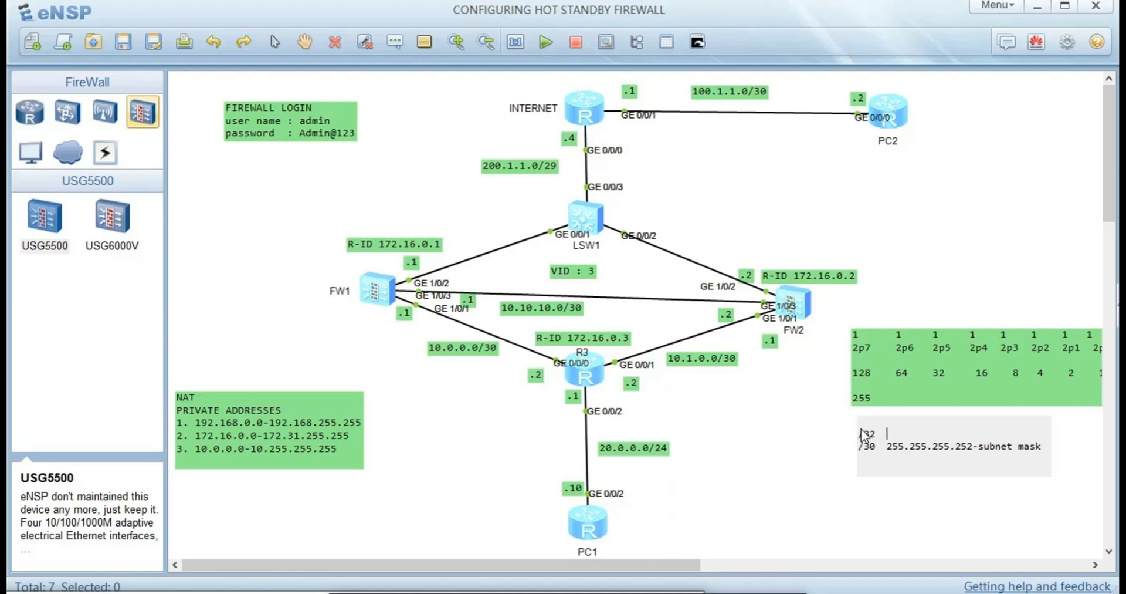
type("255.255.255.255")
- Add a dash and '0.0.0.3 -wildcard mask' at the bottom of the mask note
left_click(865, 427)
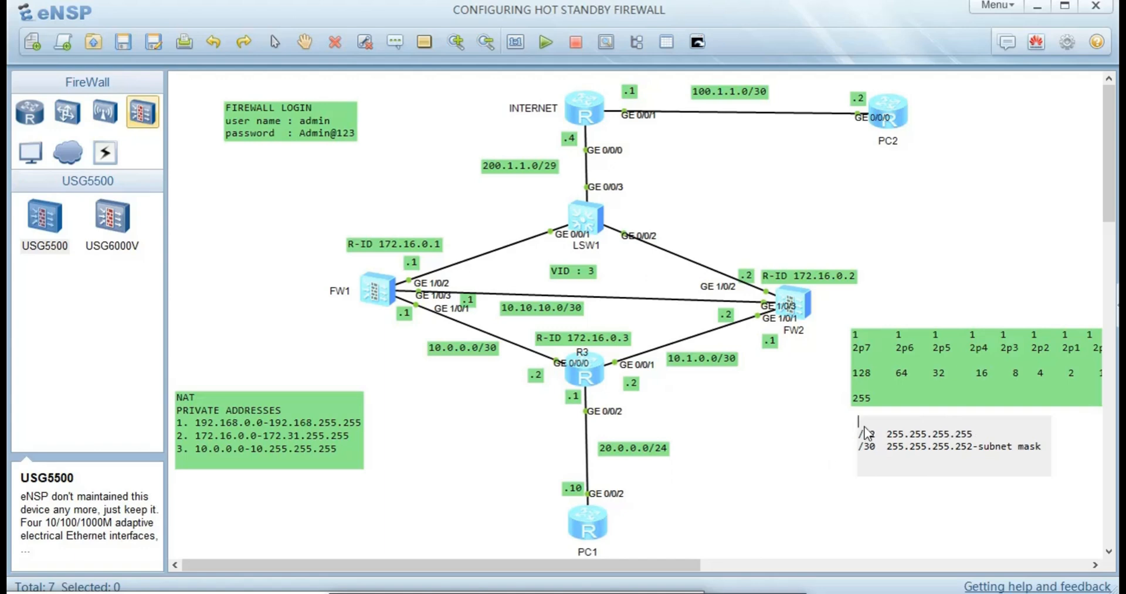
left_click(897, 458)
left_click(868, 462)
type("-")
key("Return")
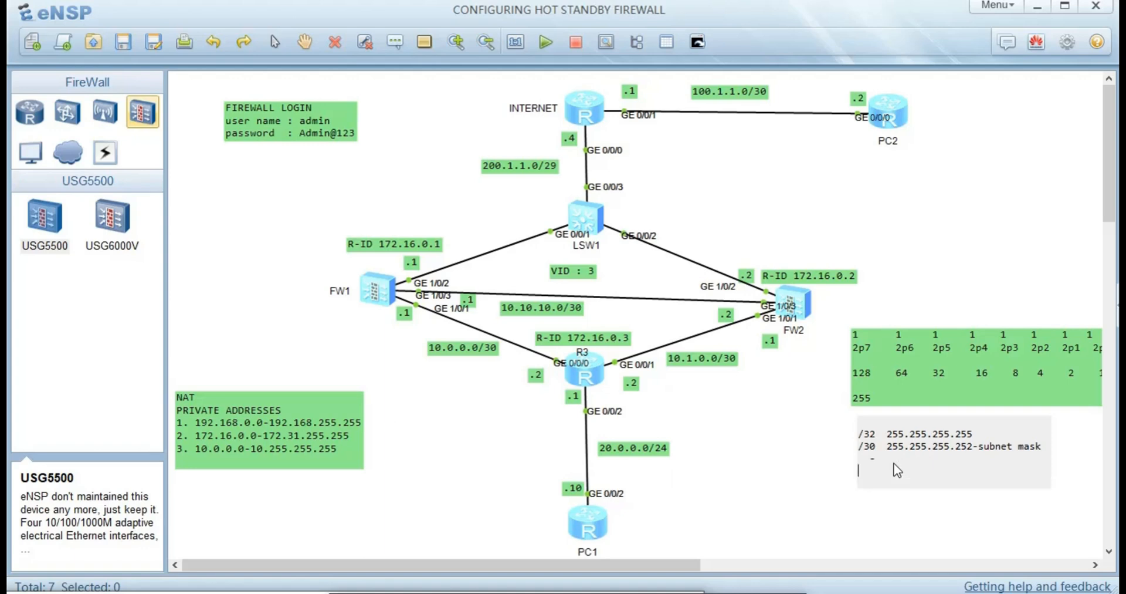
type("0")
key("BackSpace")
key("Tab")
type(". 0 .0 .3  -wildcard mas")
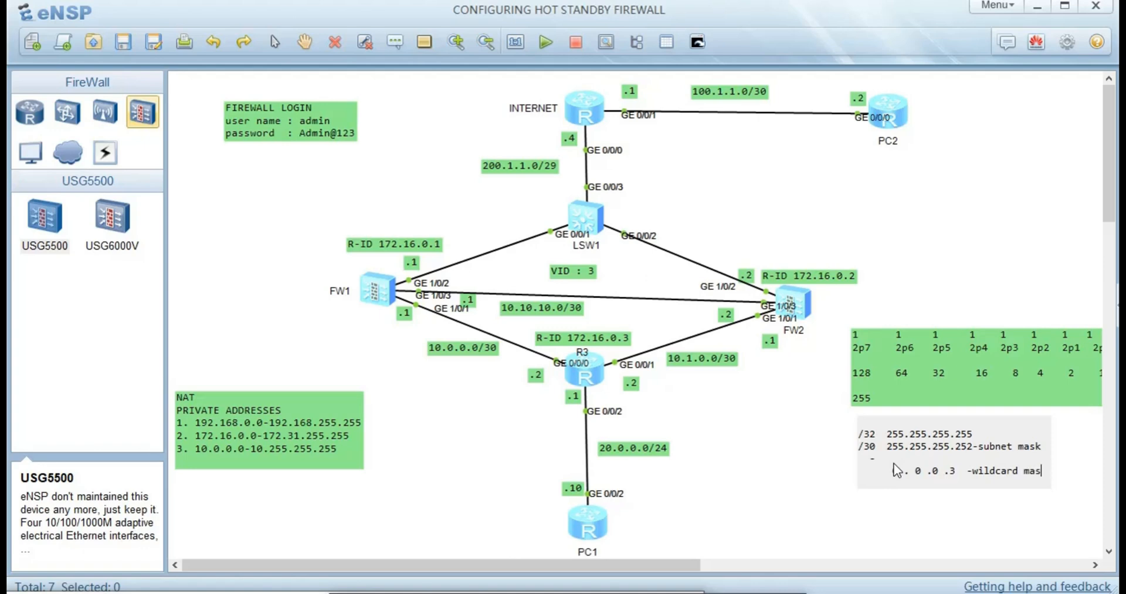
type("k")
- Move the binary table up beside PC2 and the mask note just below FW2
left_click(943, 530)
mouse_move(980, 490)
left_mouse_down()
mouse_move(950, 326)
mouse_move(971, 398)
mouse_move(973, 472)
left_mouse_up()
left_click_drag(959, 354, 953, 196)
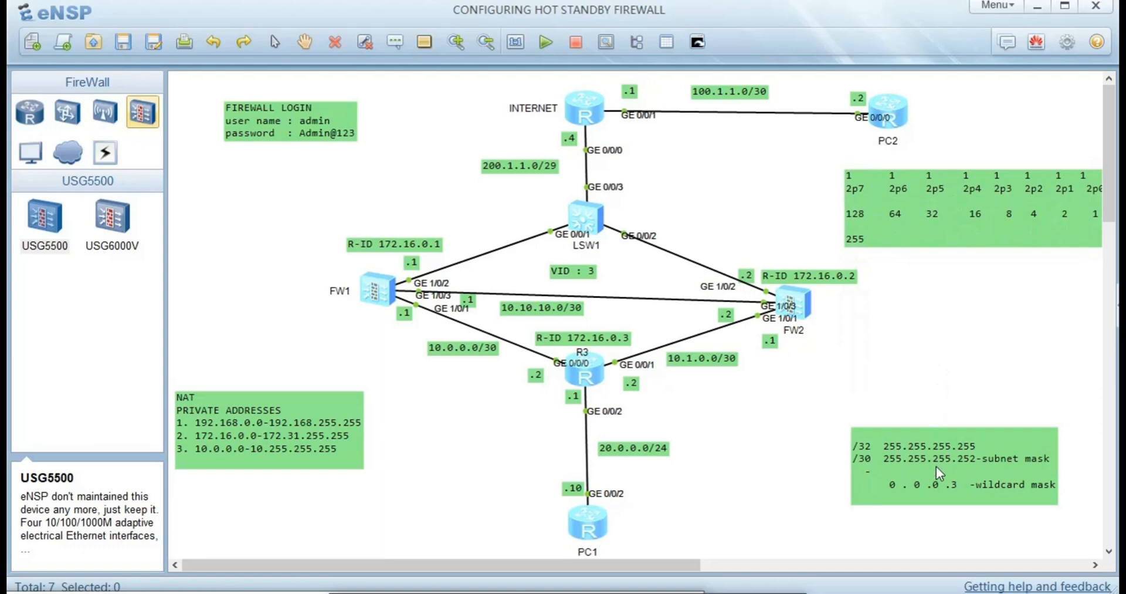
left_click_drag(939, 461, 953, 361)
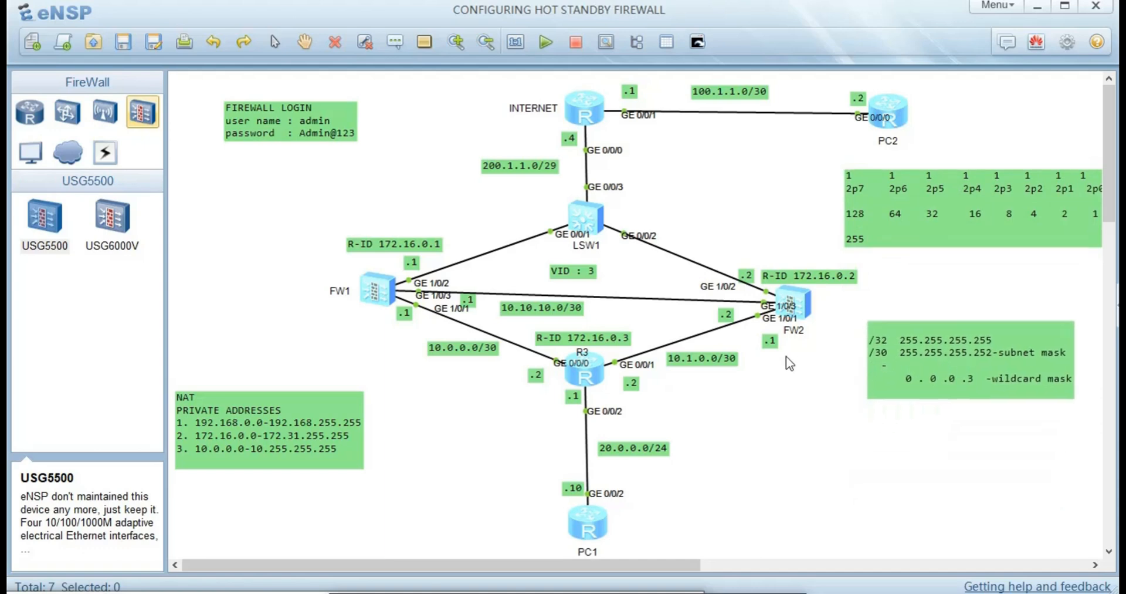
double_click(580, 361)
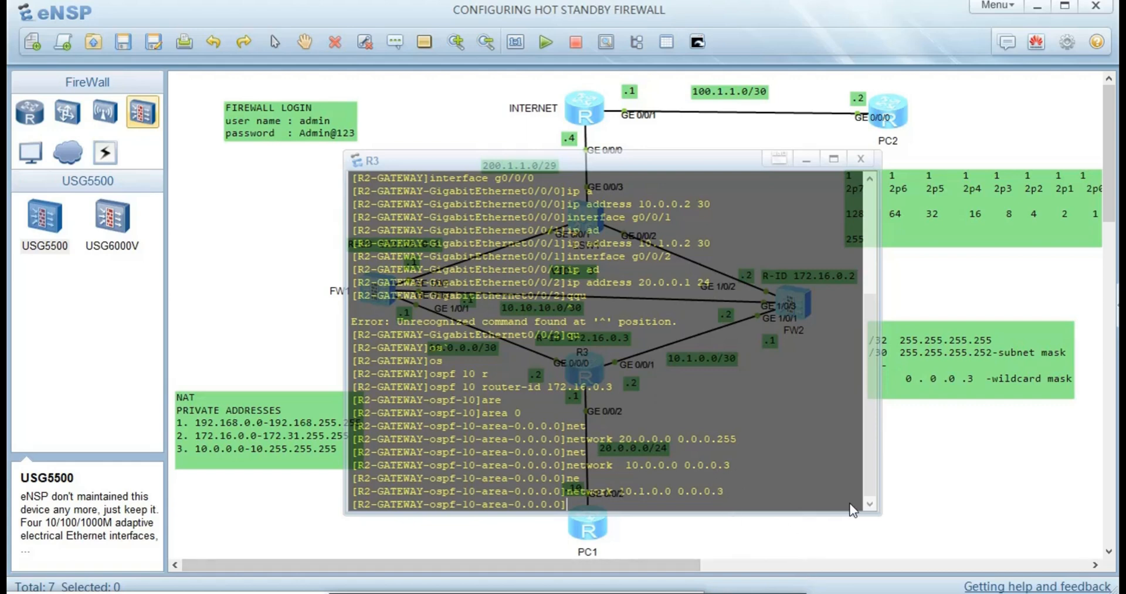
left_click(933, 458)
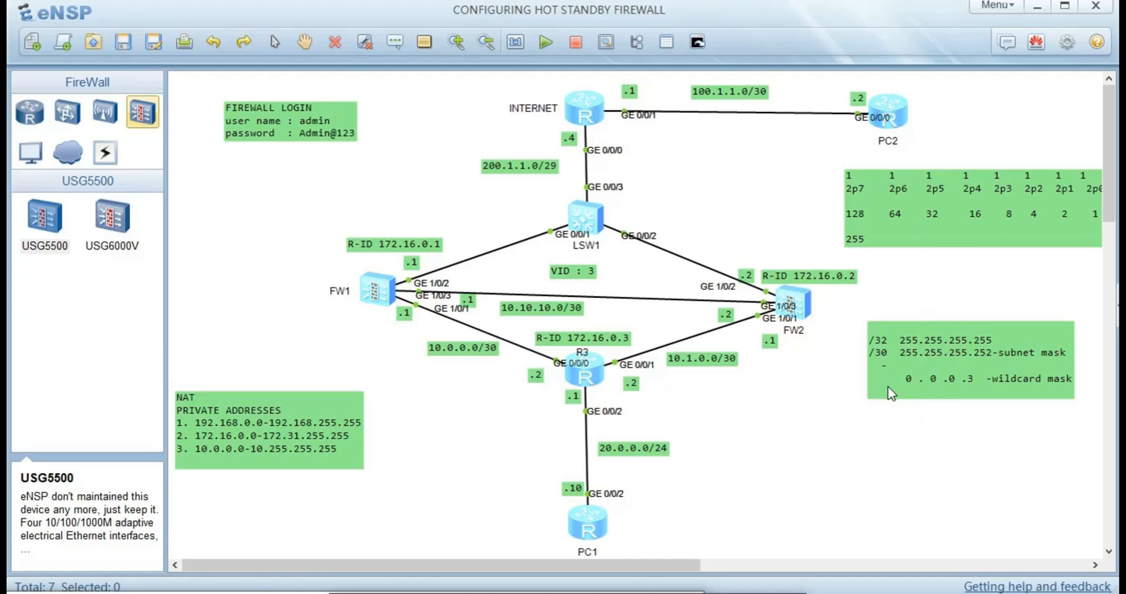
- Move the mask note higher and start a new note with /32 255.255.255.255
left_click_drag(931, 354, 931, 303)
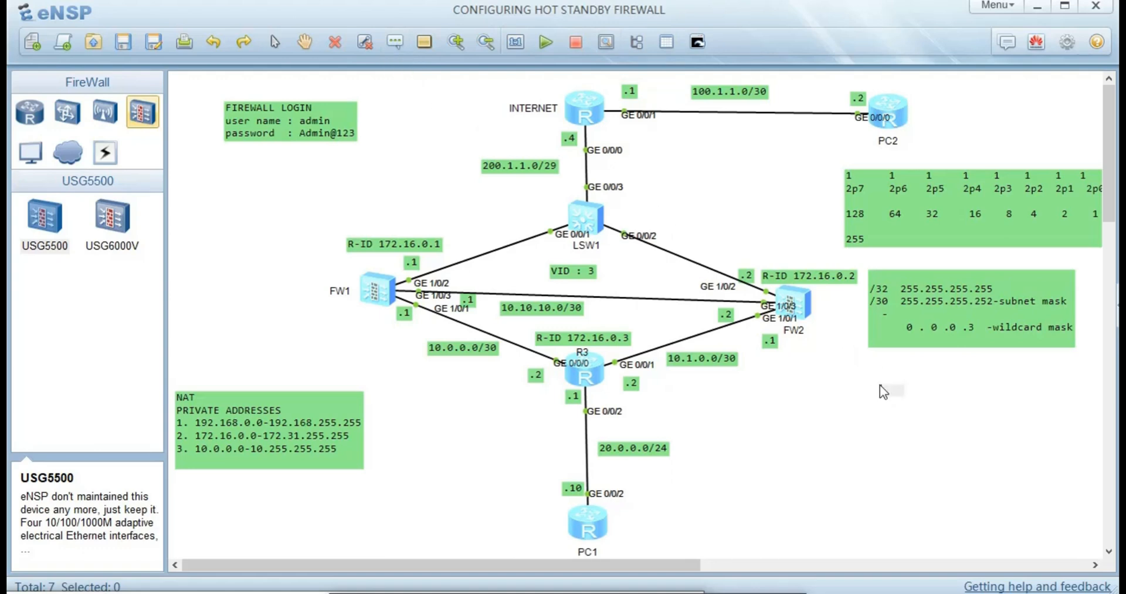
type("2")
key("BackSpace")
type("32 255.255.24")
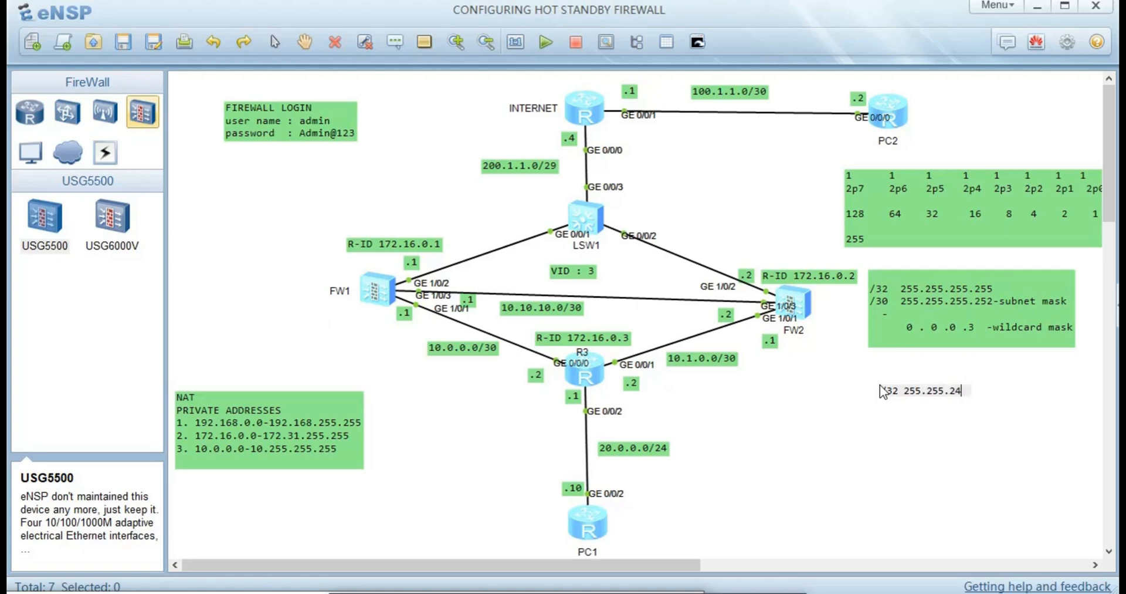
key("BackSpace")
type("55.255")
- Add '/24 255.255.255.0', a dash, and the 0.0.0.255 wildcard to the new note
key("Return")
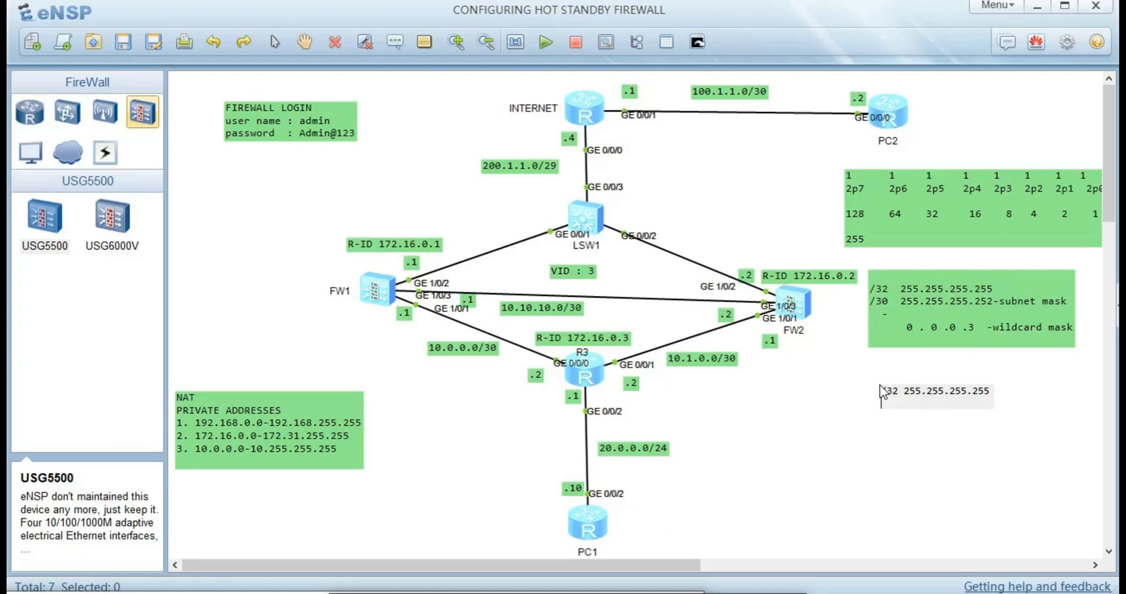
type("/24 255.255.255.0")
key("Return")
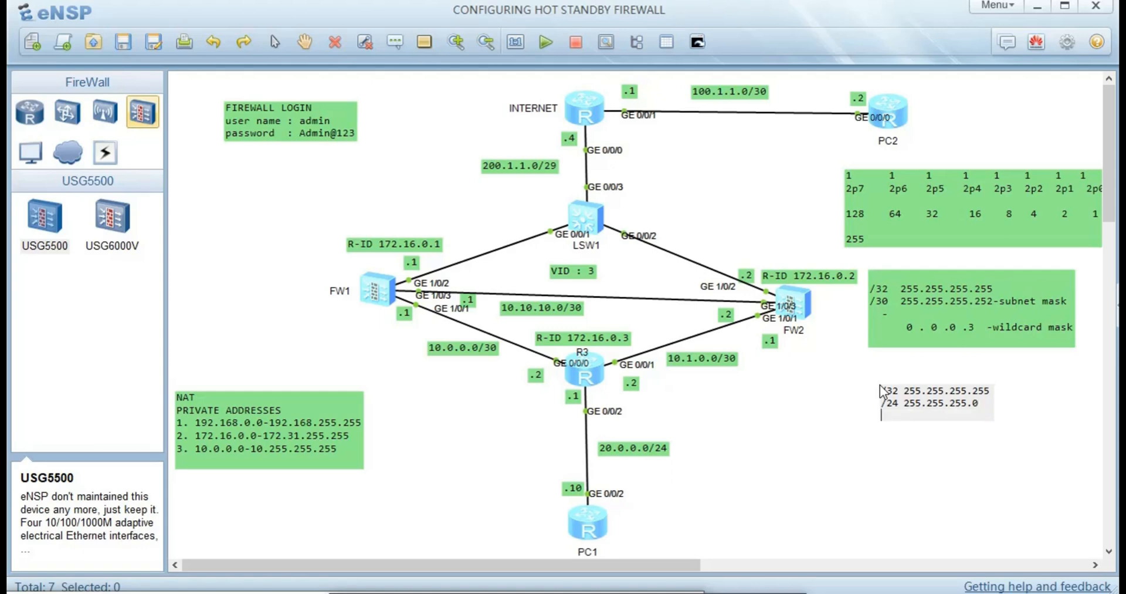
type("-")
key("Return")
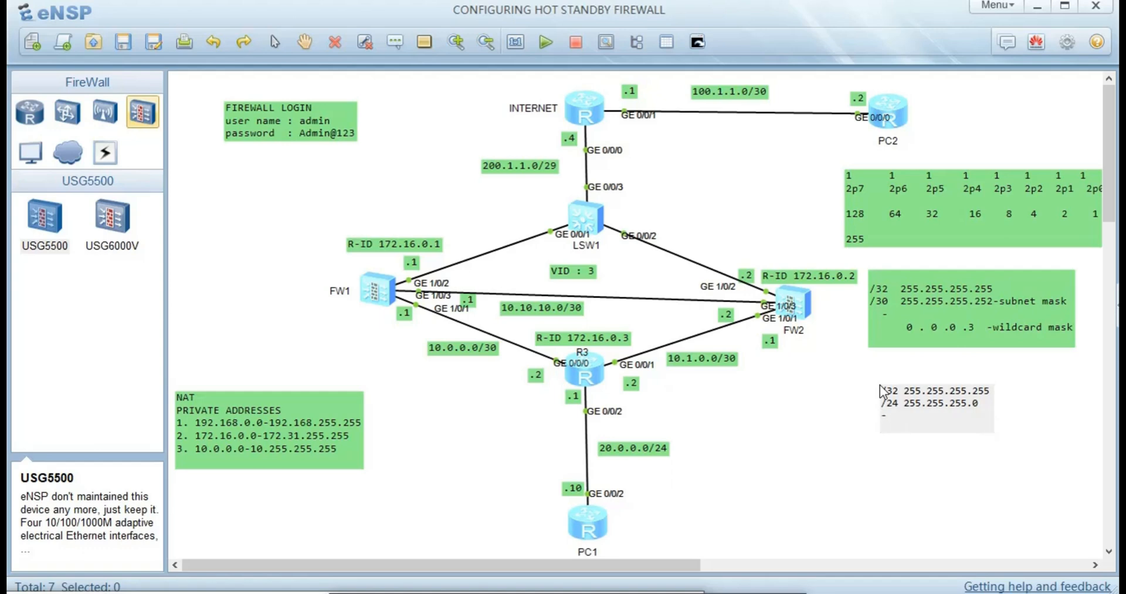
type("0 .0 .0. 255")
- Commit and reposition the new mask note, then quit R3's OSPF area and process views
left_click(954, 514)
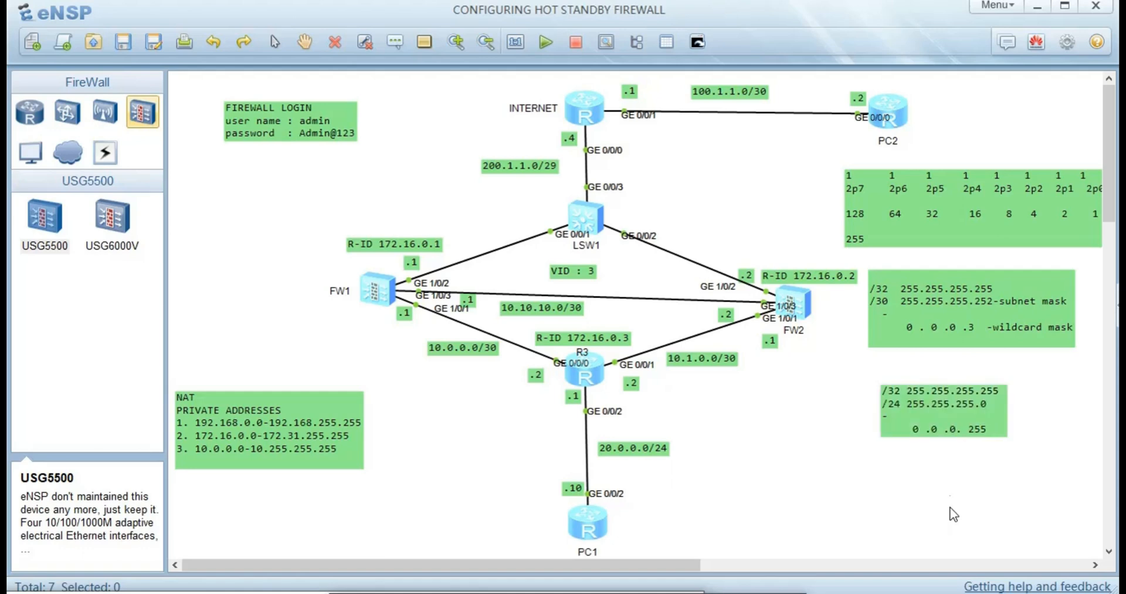
left_click_drag(960, 440, 977, 413)
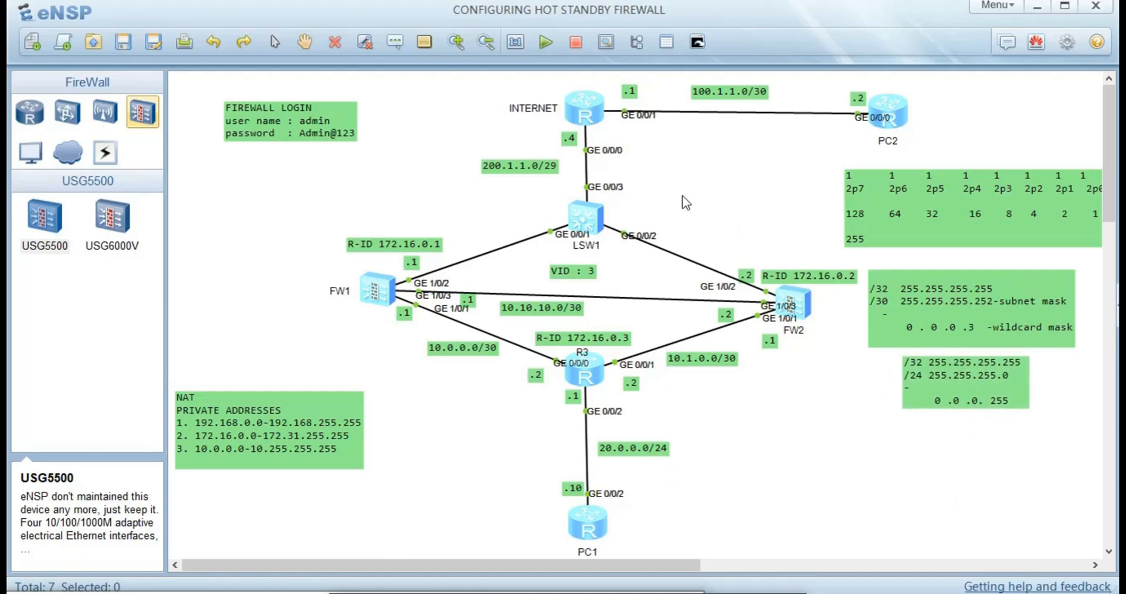
double_click(587, 367)
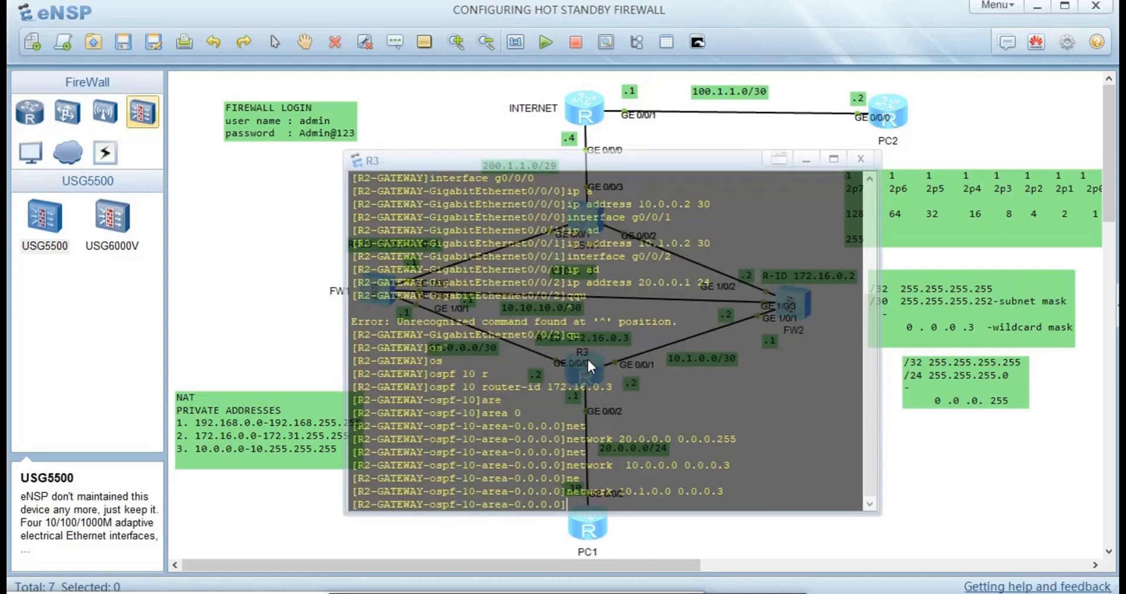
type("qu")
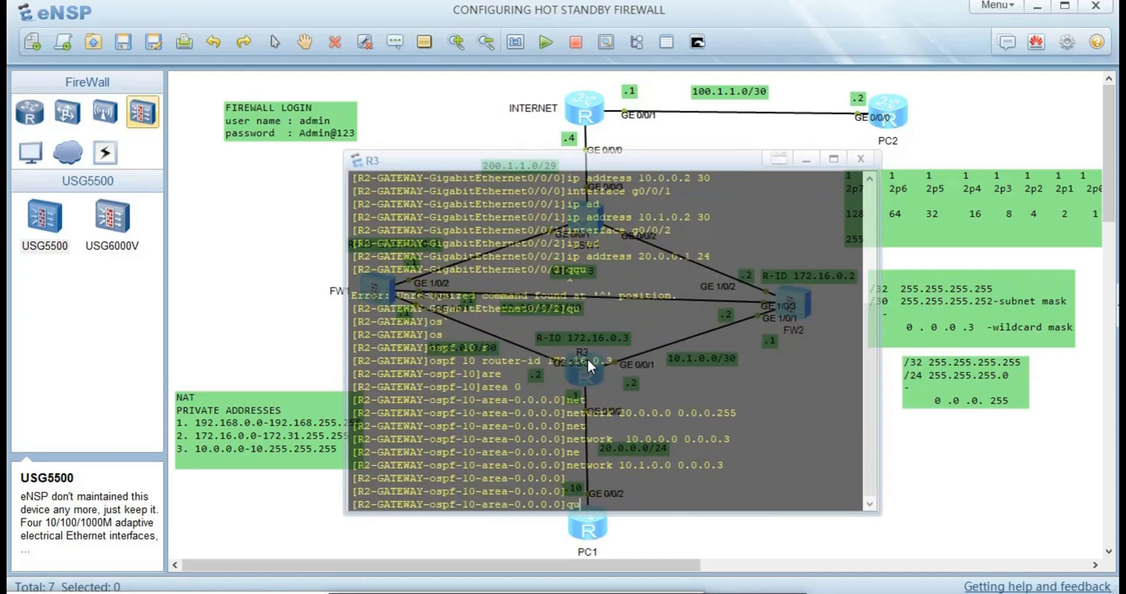
key("Return")
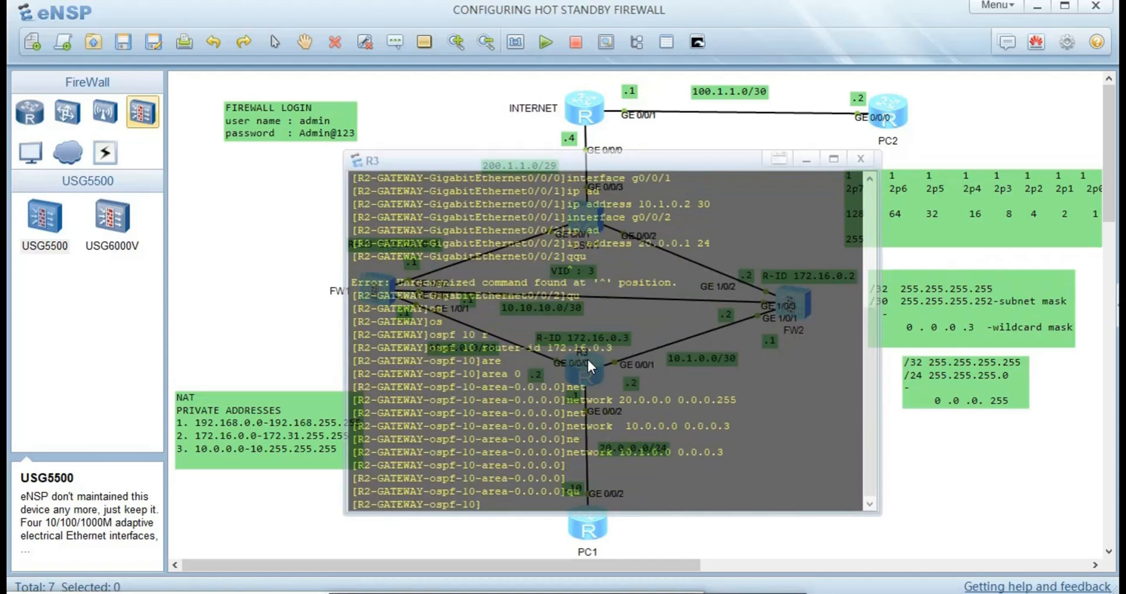
type("qu")
key("Return")
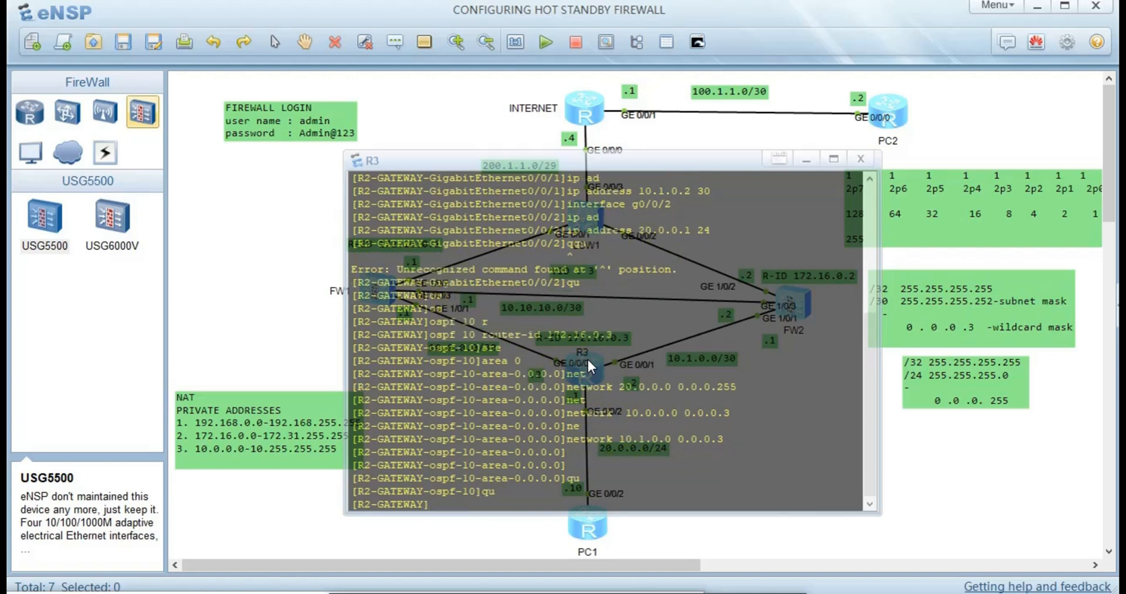
- Save R3's configuration, confirming with y, and bring the topology back in front
key("ctrl+z")
type("save")
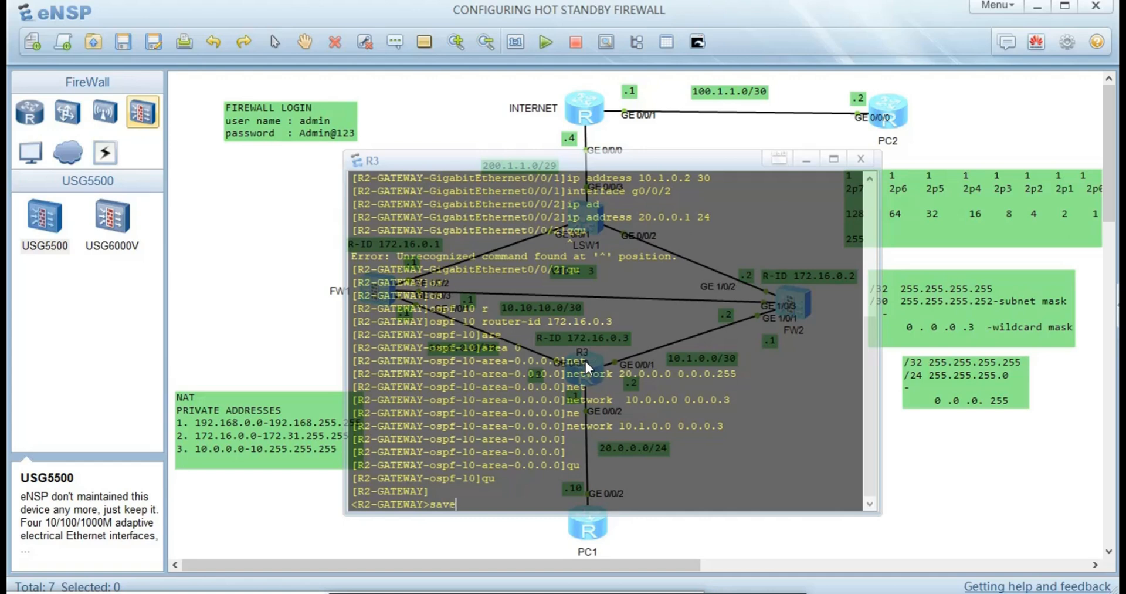
key("Return")
type("y")
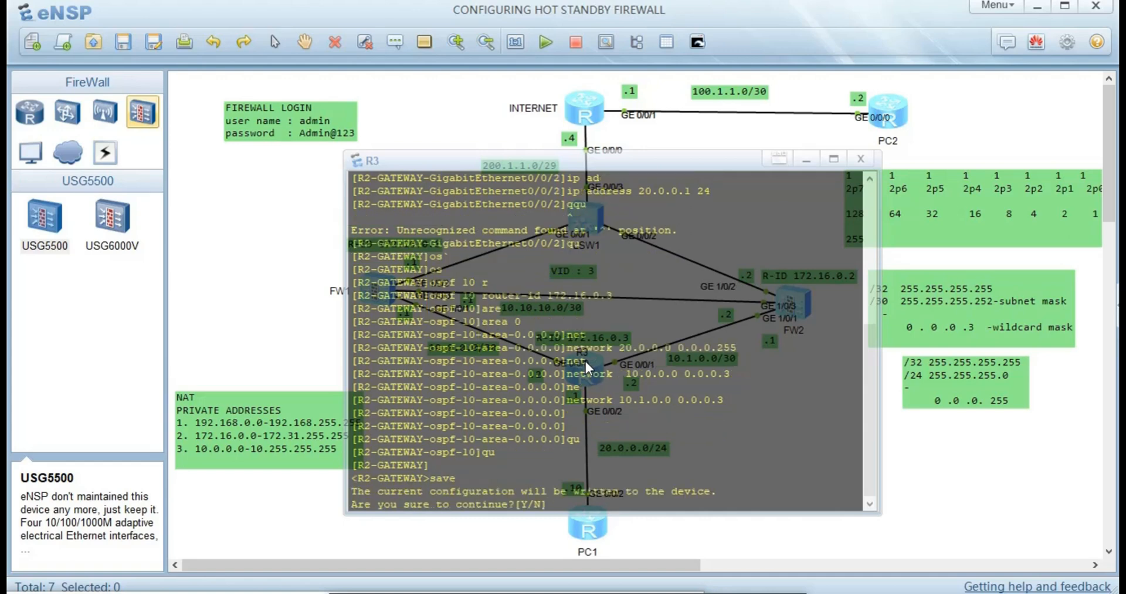
key("Return")
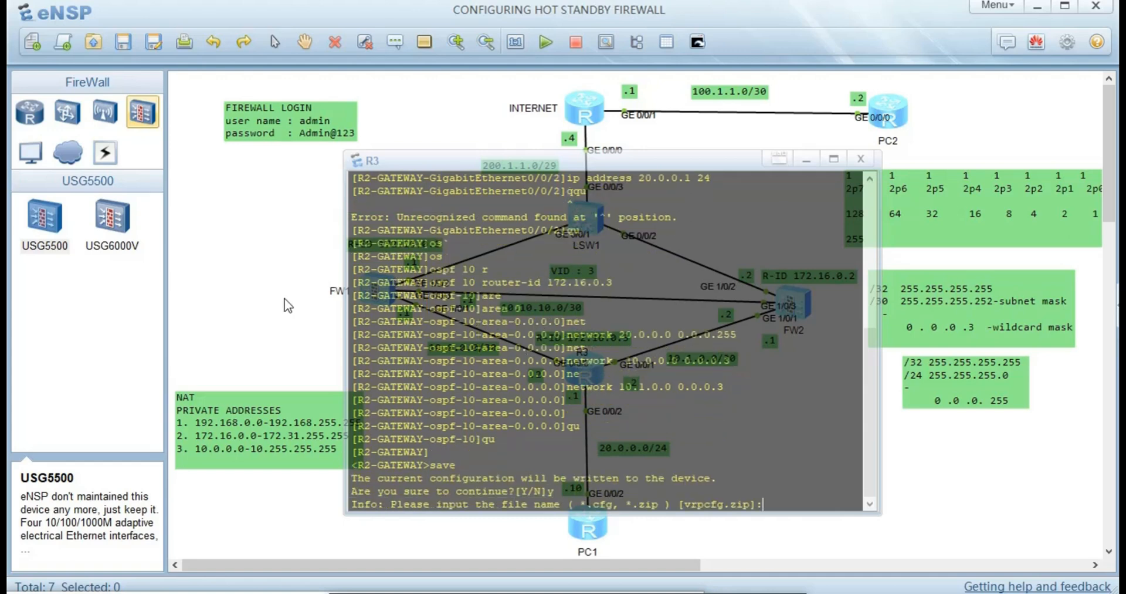
left_click(205, 311)
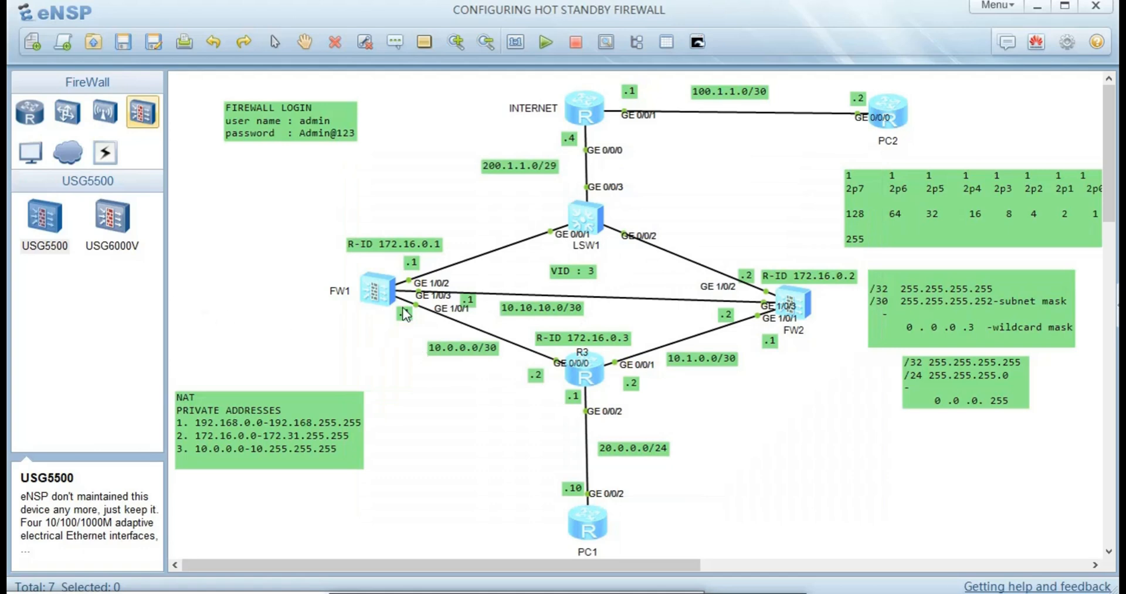
- Open FW1's console, log in as admin, and enter system view
double_click(368, 291)
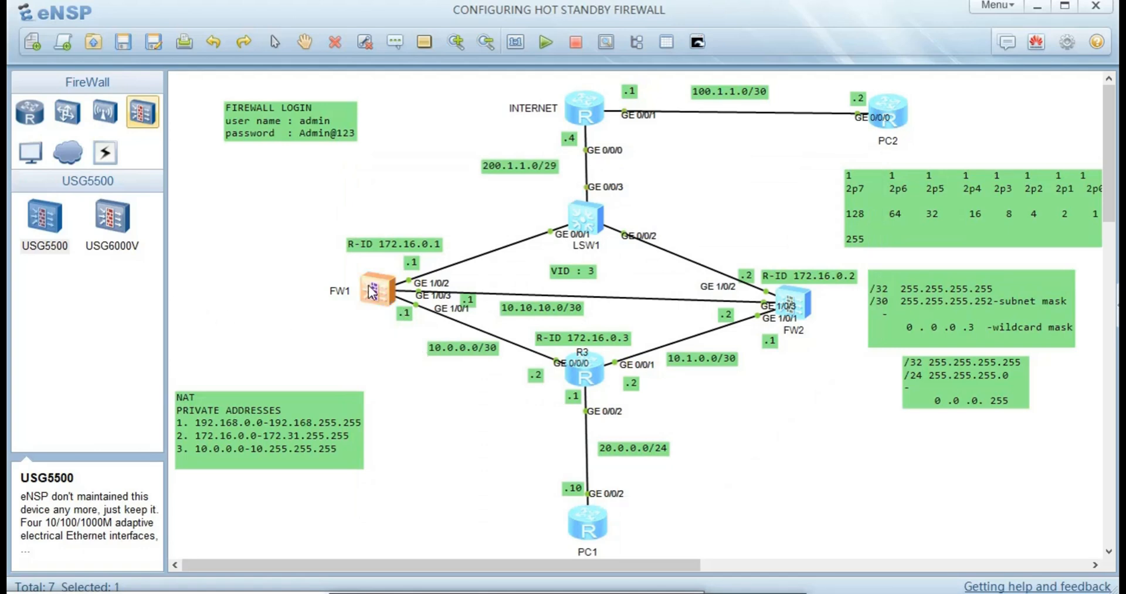
key("Return")
key("Return")
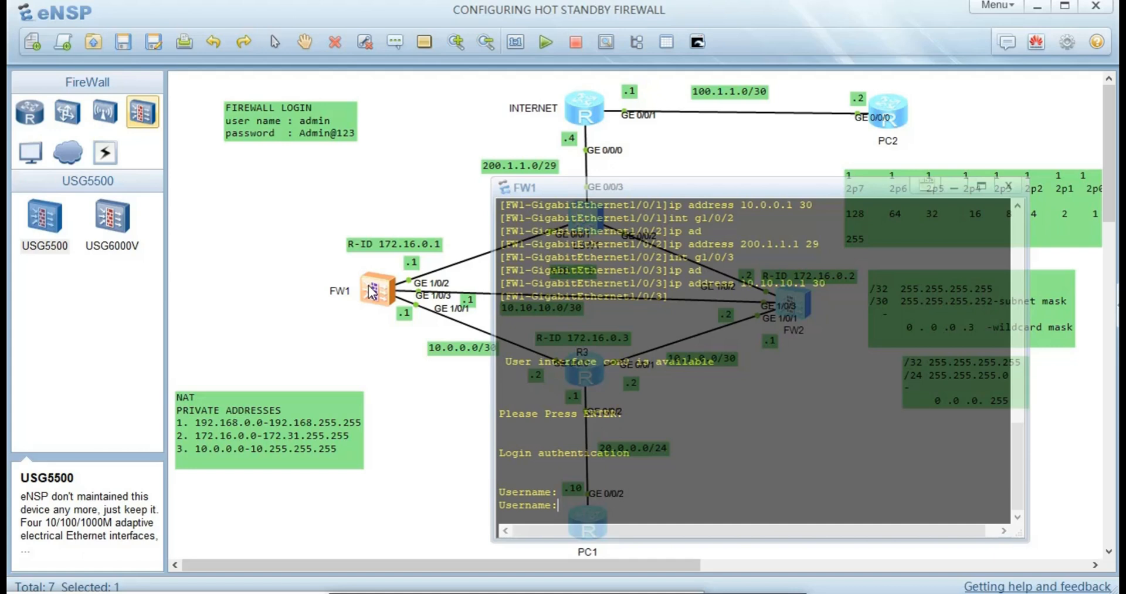
type("admin")
key("Return")
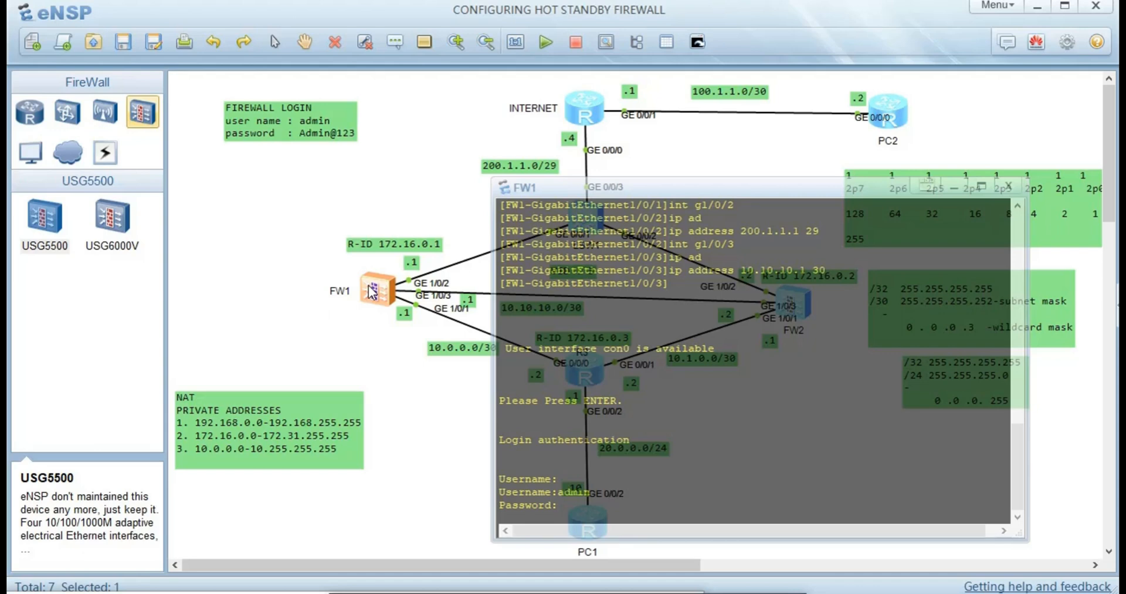
key("Return")
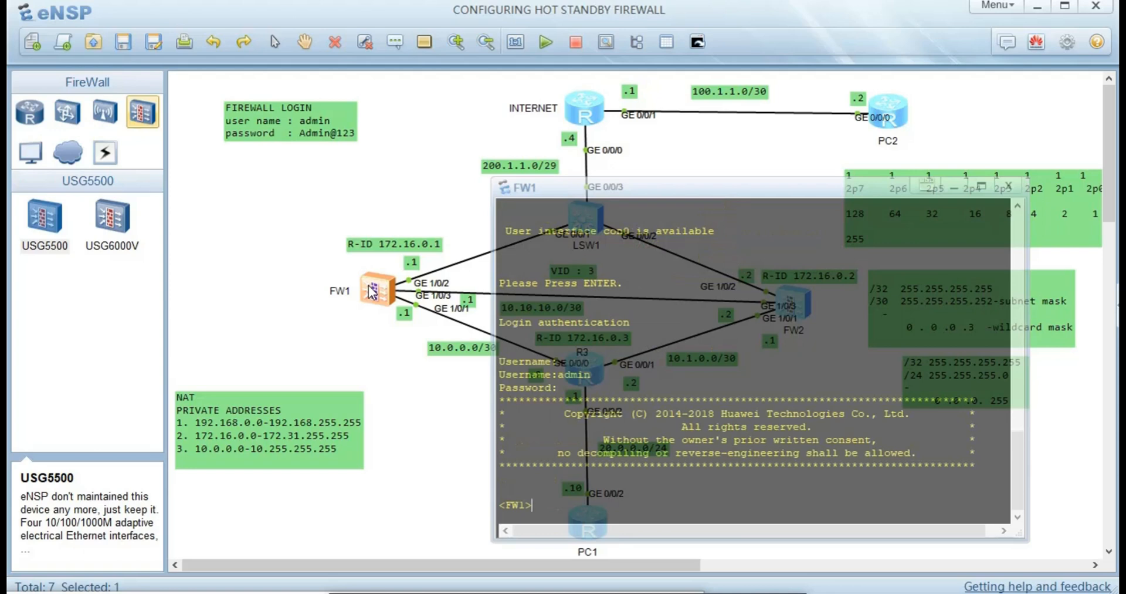
type("sys")
key("Return")
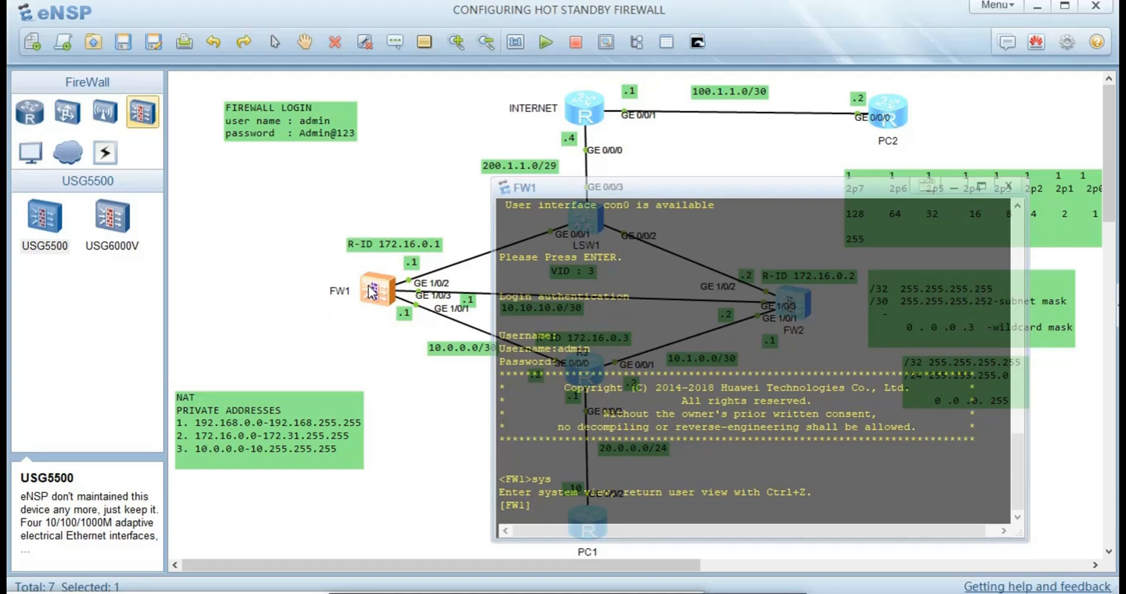
- Start OSPF process 10 on FW1 with router ID 172.168.0.1
type("os")
key("Tab")
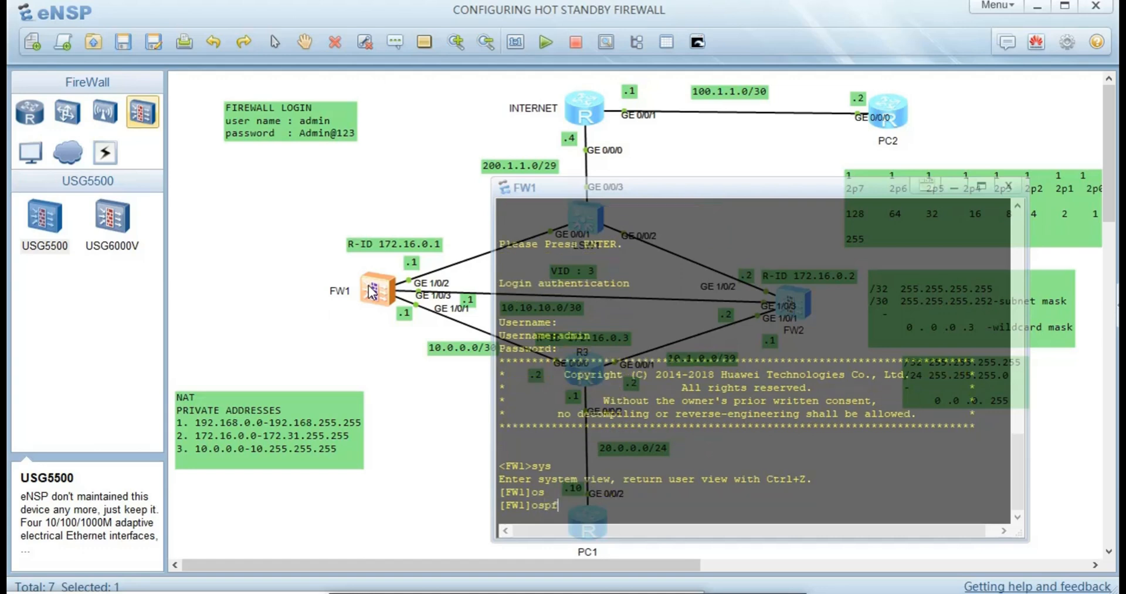
type("10 ro")
key("Tab")
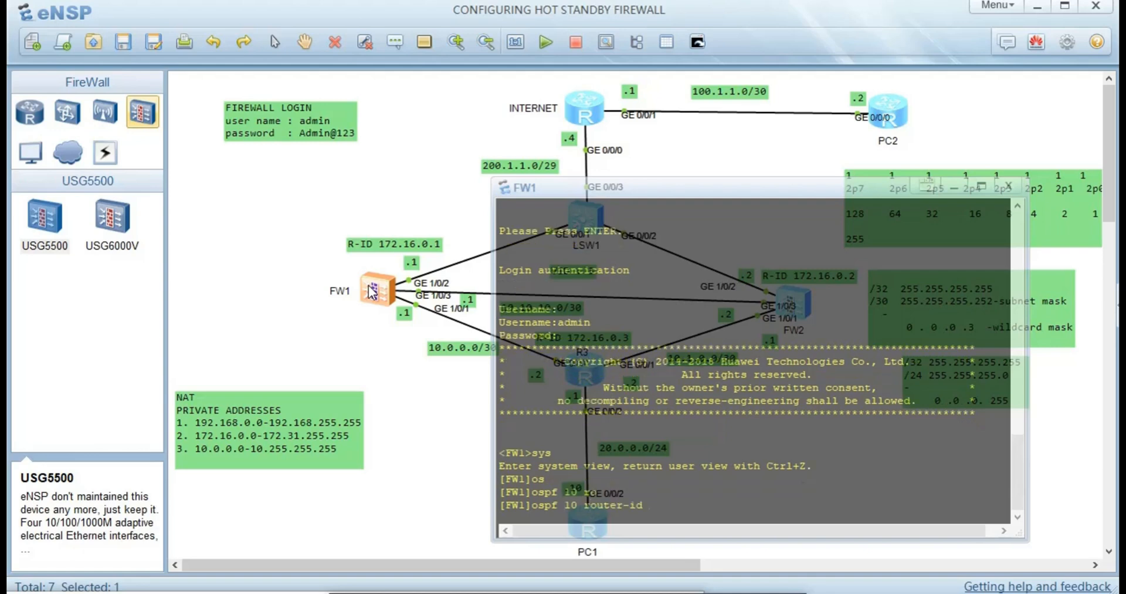
type("172.168.2")
key("BackSpace")
type("0.1")
key("Return")
- Enter OSPF area 0, abandon the partial network entry, and back out to system view
type("are")
key("Tab")
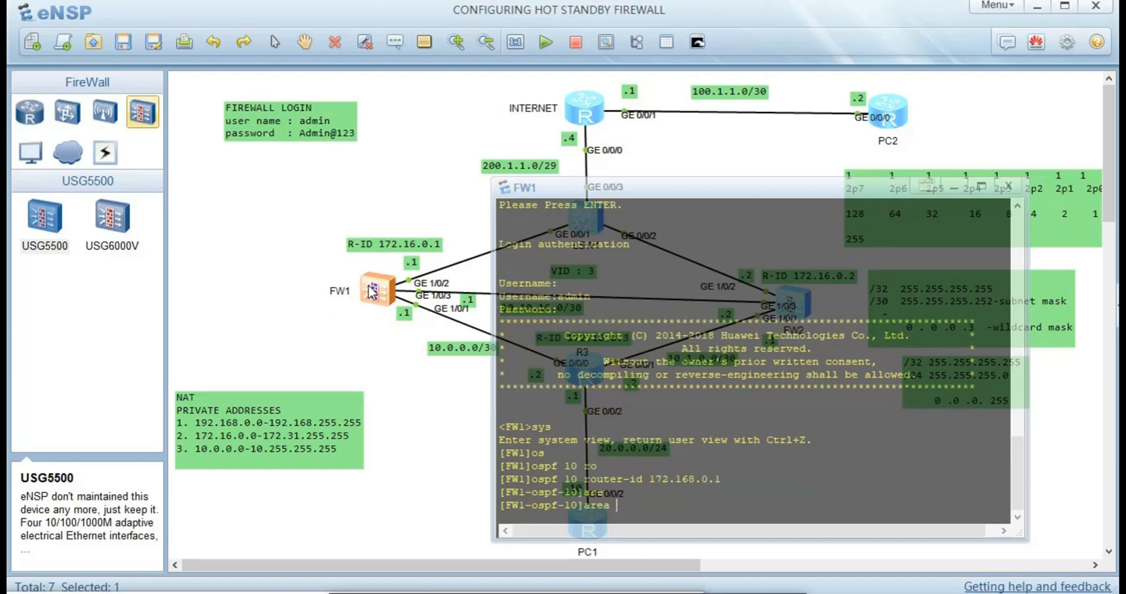
type("0")
key("Return")
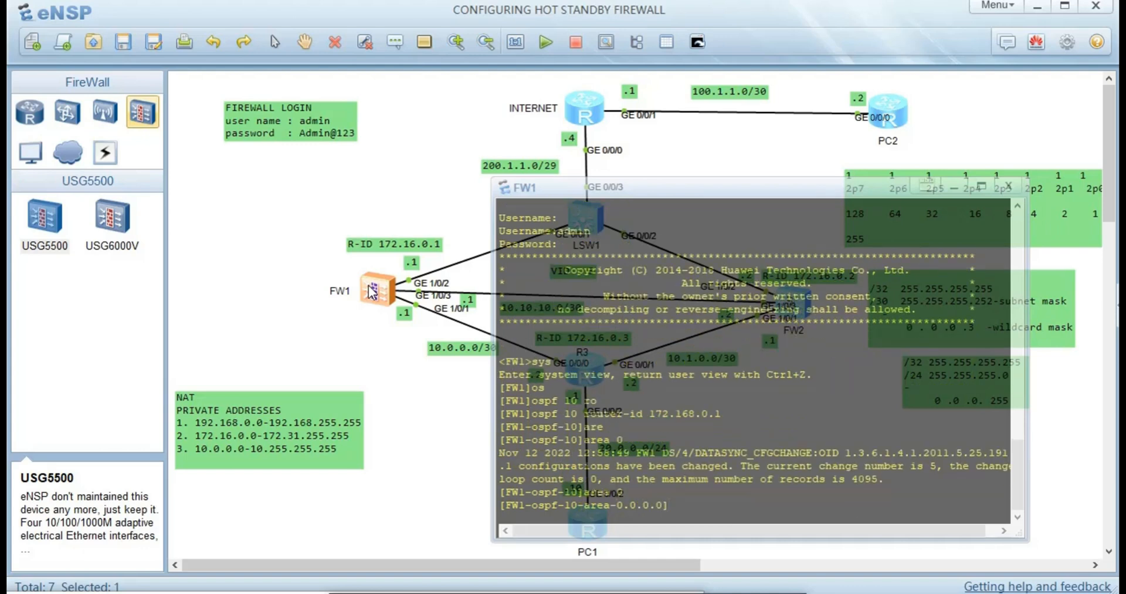
type("network")
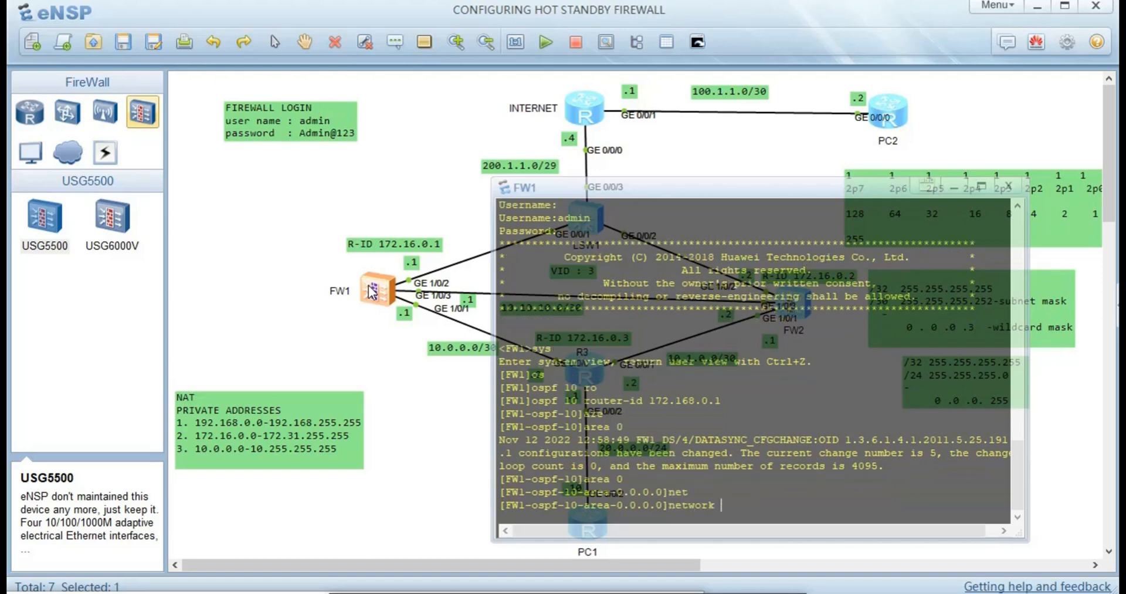
key("Tab")
type("10.0.0")
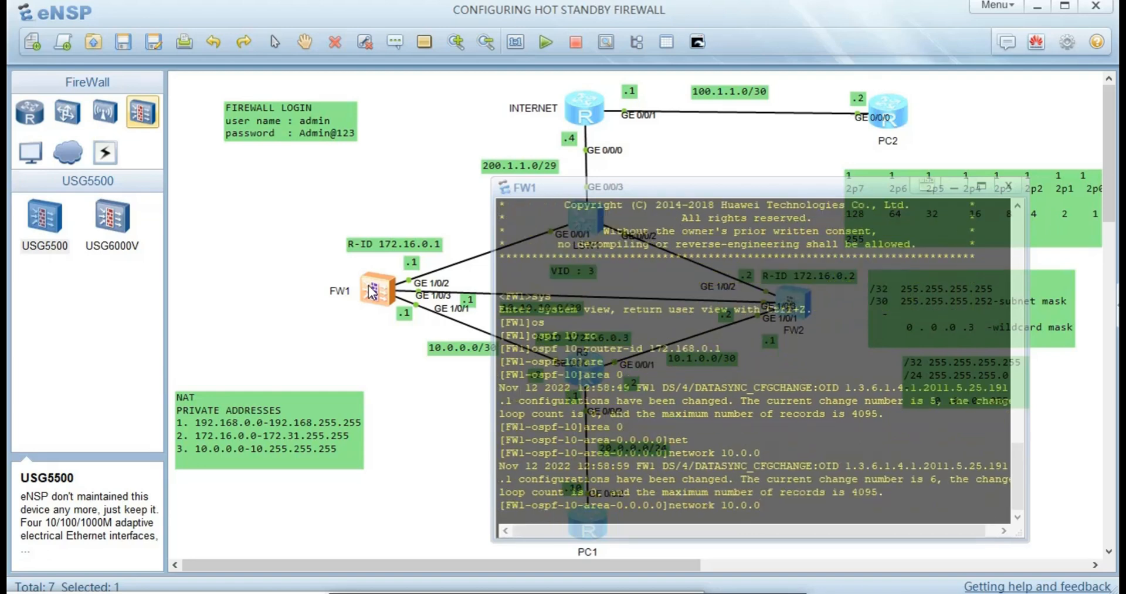
key("BackSpace")
key("BackSpace")
key("BackSpace")
key("BackSpace")
key("BackSpace")
key("BackSpace")
key("BackSpace")
key("BackSpace")
key("BackSpace")
key("BackSpace")
key("BackSpace")
key("BackSpace")
key("BackSpace")
key("BackSpace")
type("qu")
key("Return")
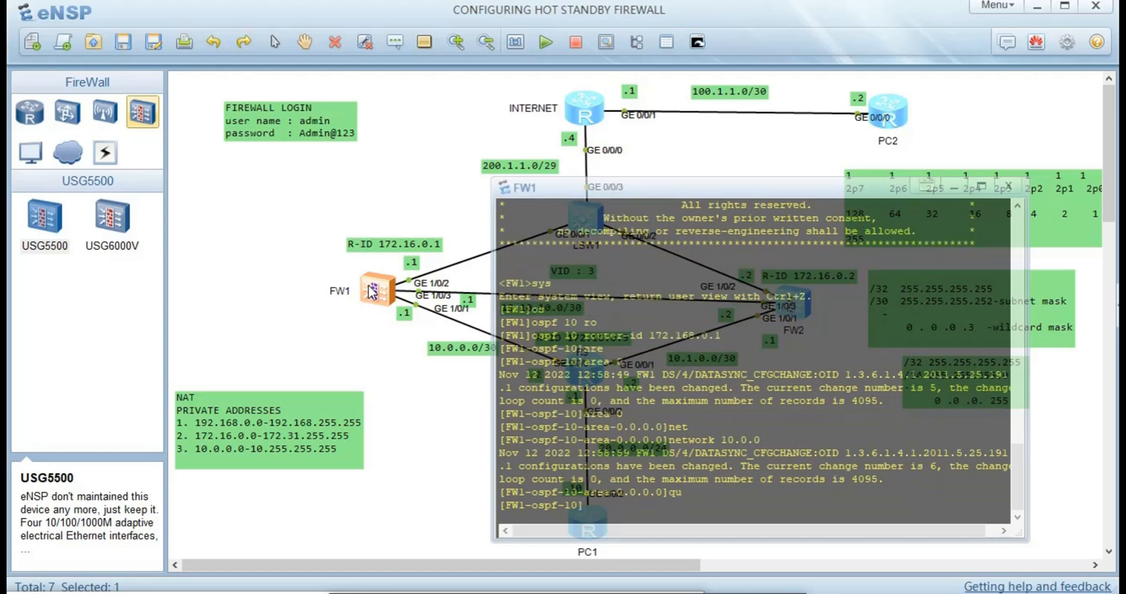
type("qu")
key("Return")
type("qu")
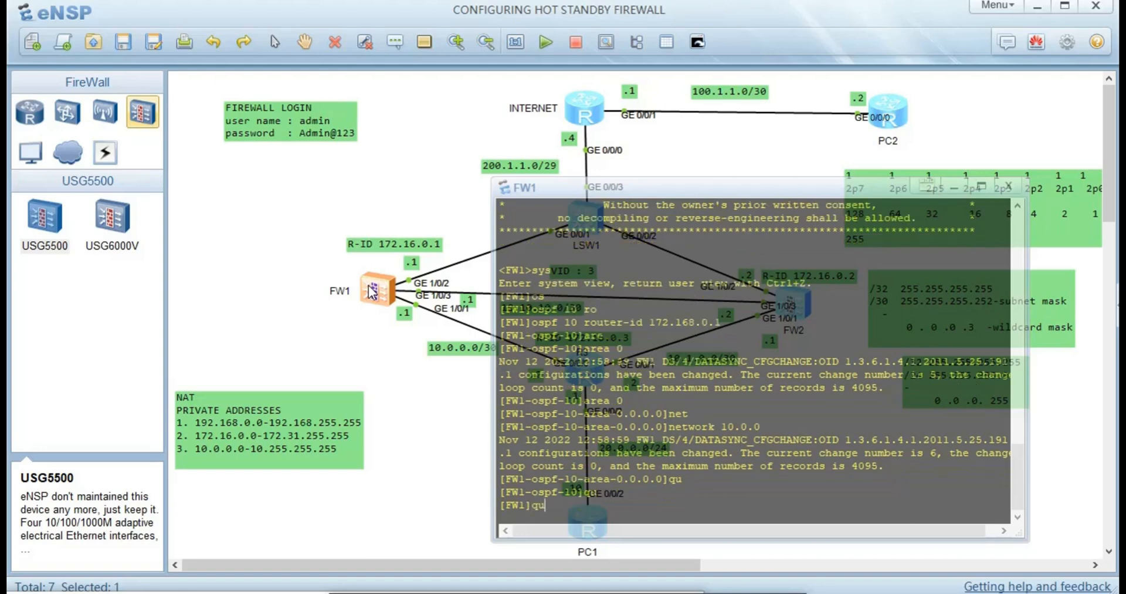
- Re-enter OSPF 10 and advertise a type 1 default route
key("Up")
key("Up")
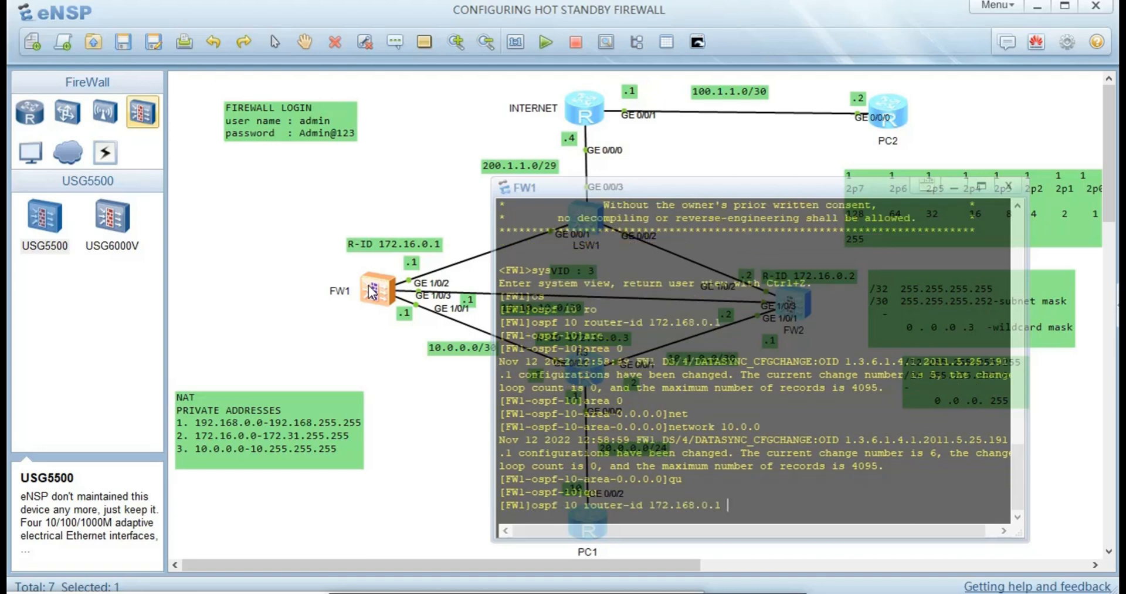
key("Return")
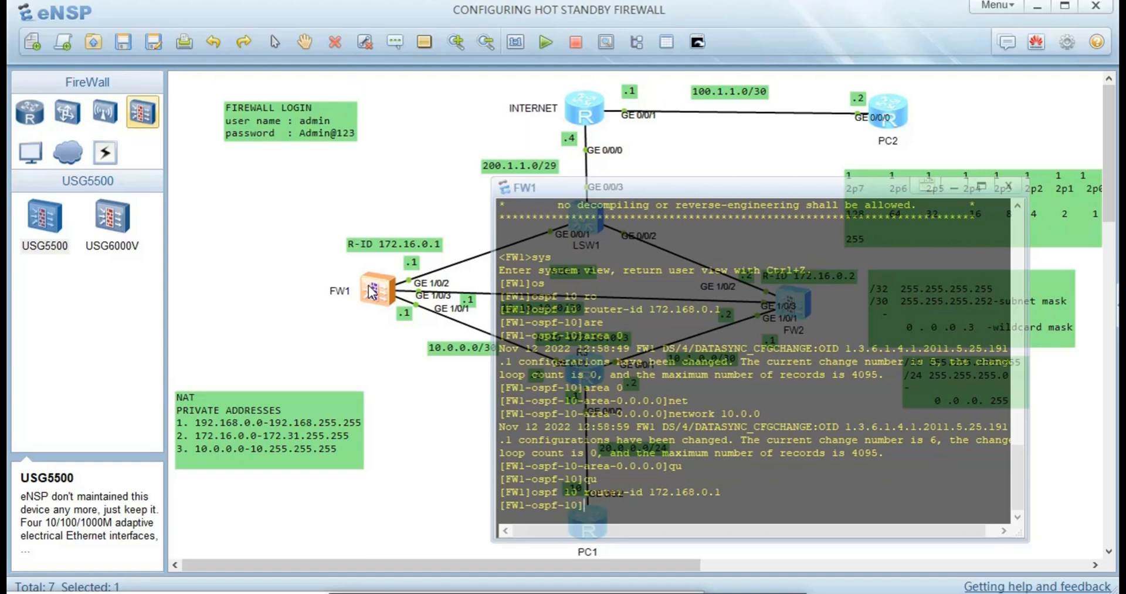
type("de")
key("Tab")
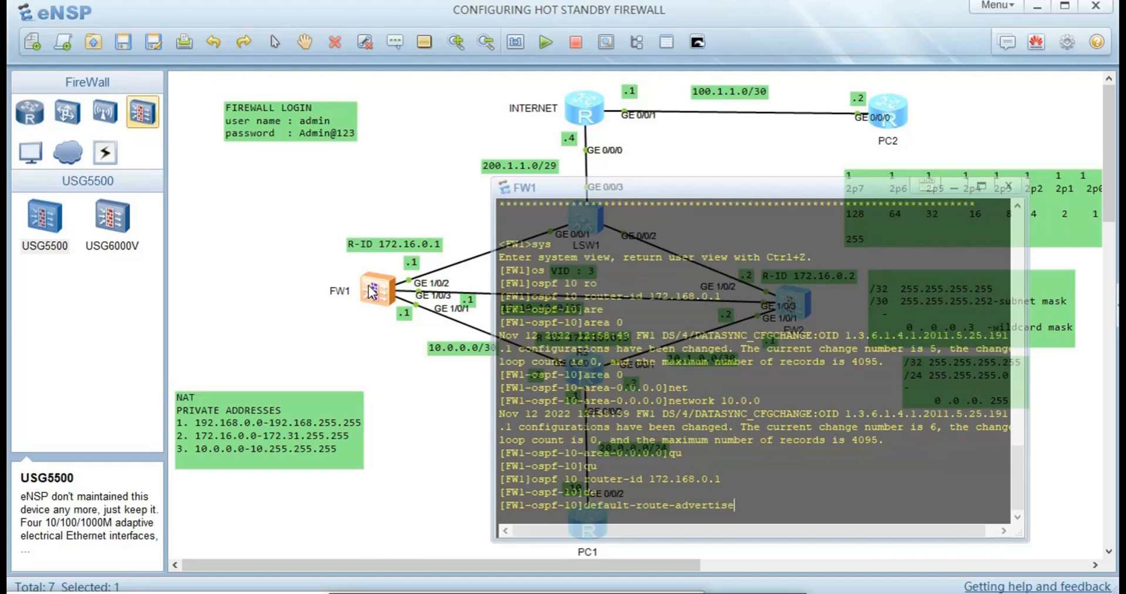
type("t")
key("Tab")
type("1")
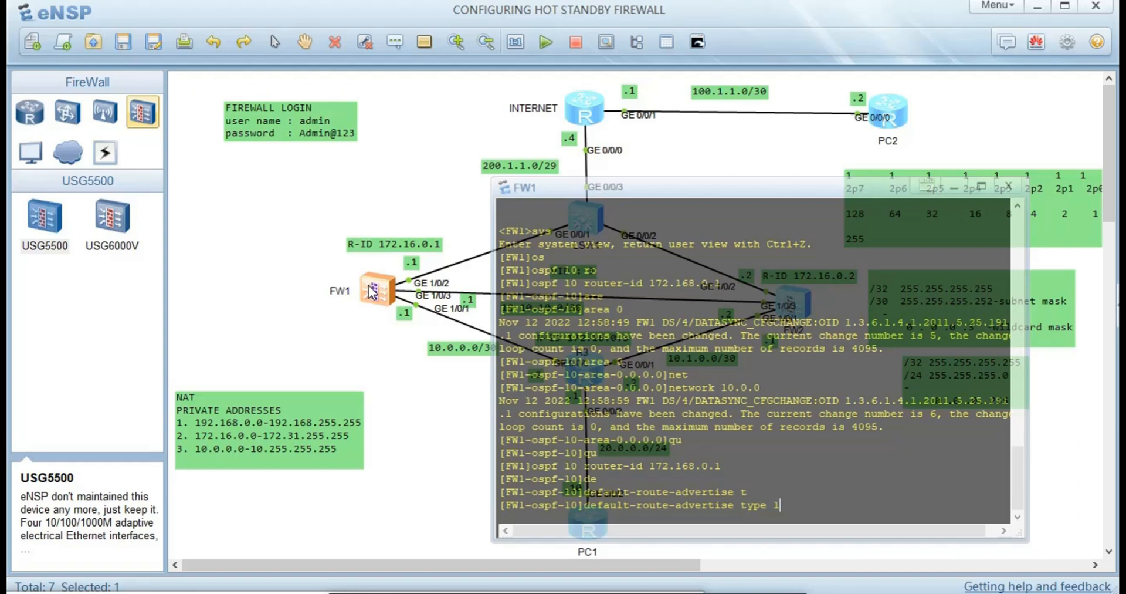
key("Return")
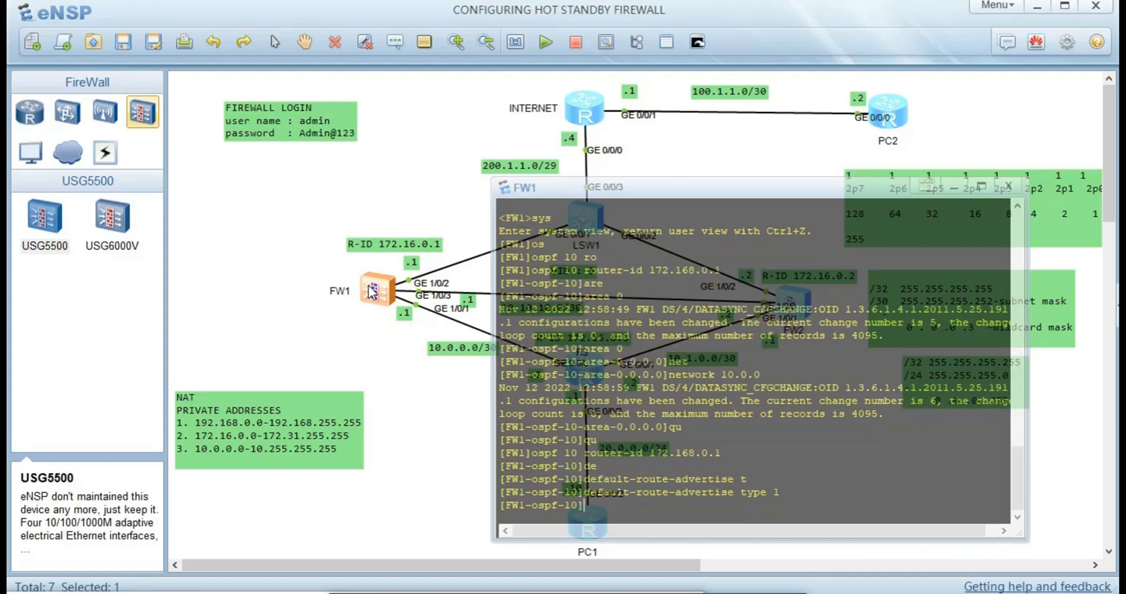
- Add network 10.0.0.0 0.0.0.3 to OSPF area 0
type("ar")
key("Tab")
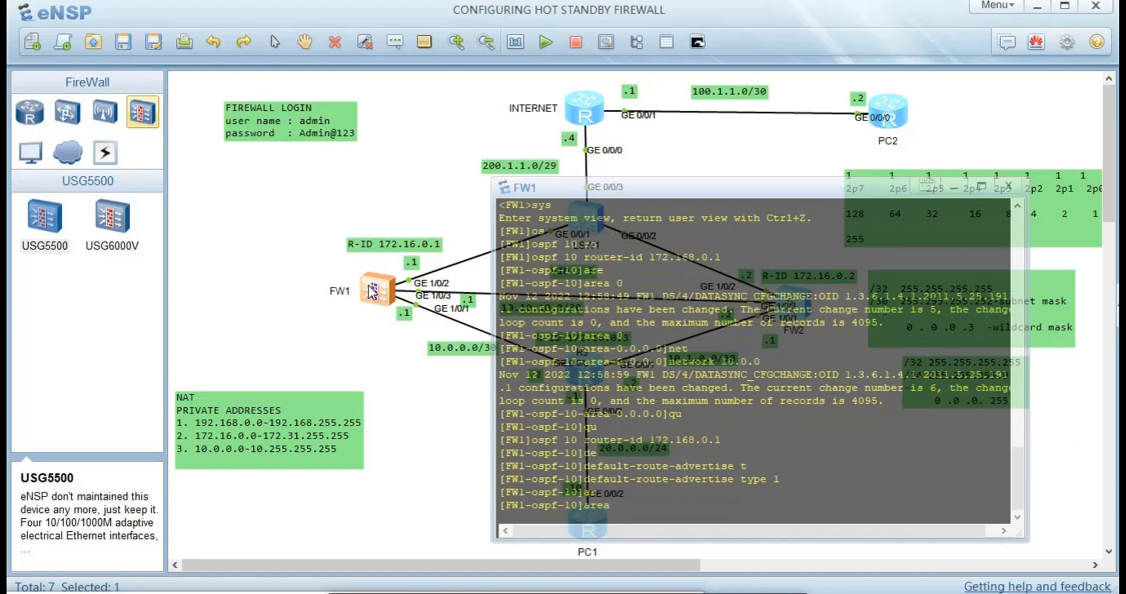
type("0")
key("Return")
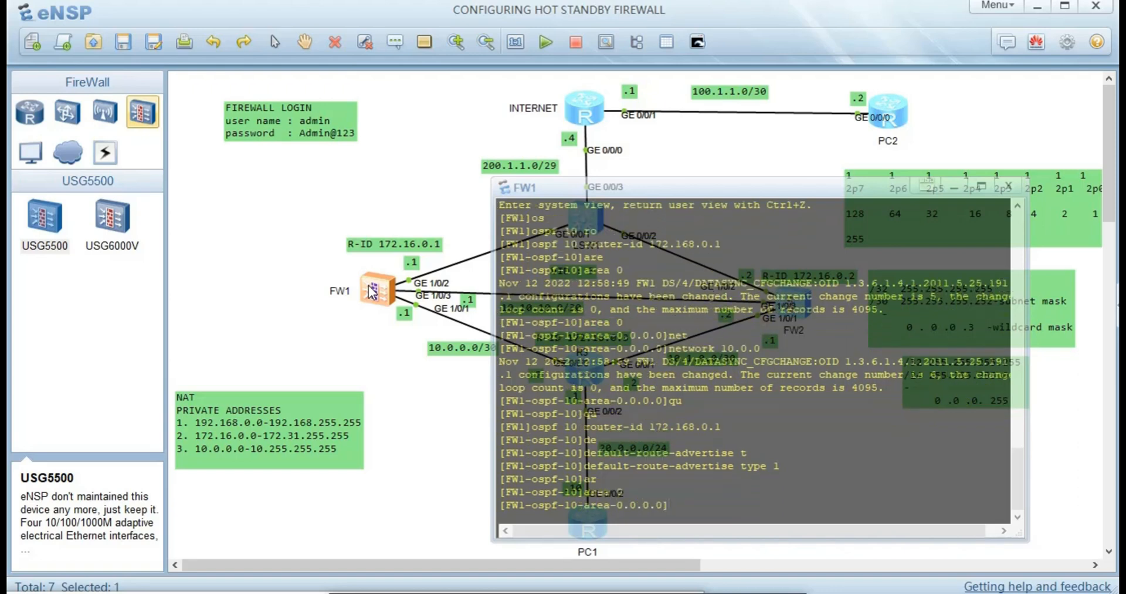
type("net")
key("Tab")
type("1")
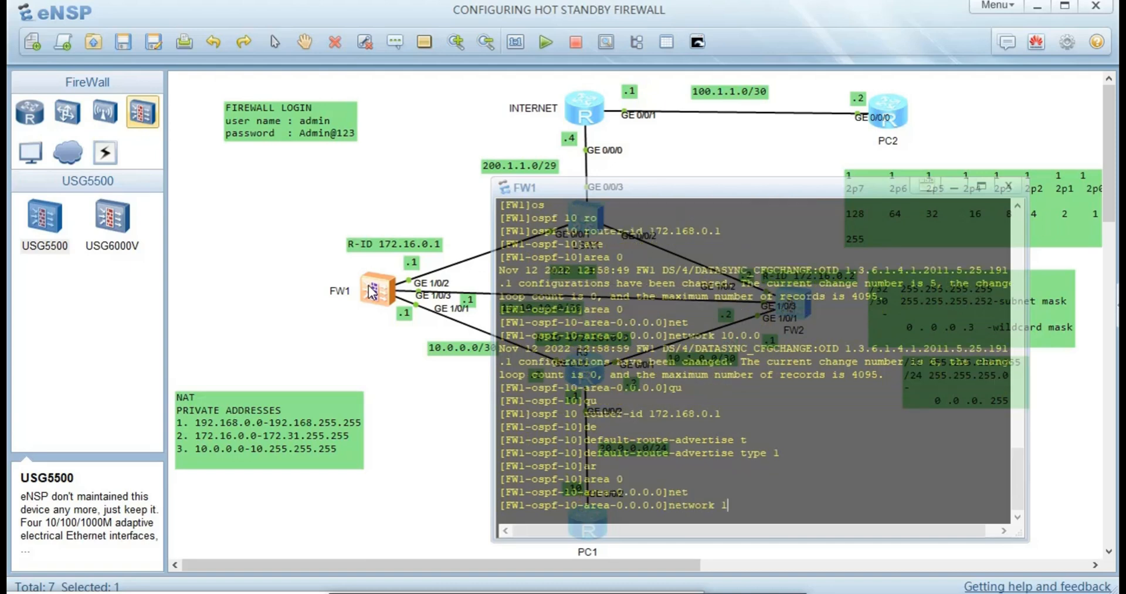
type("0.")
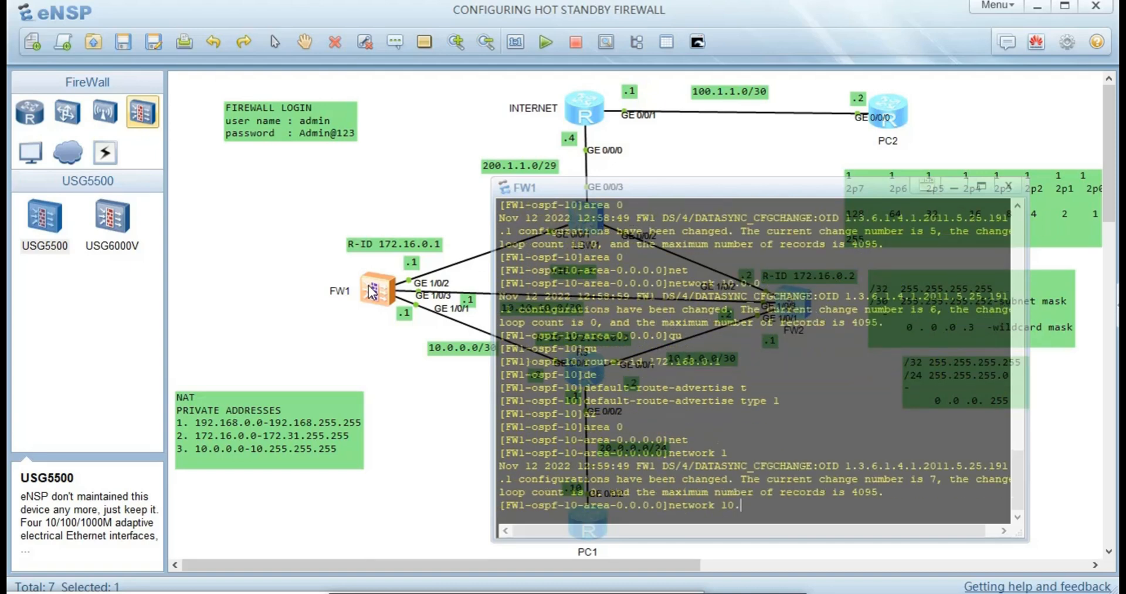
key("Tab")
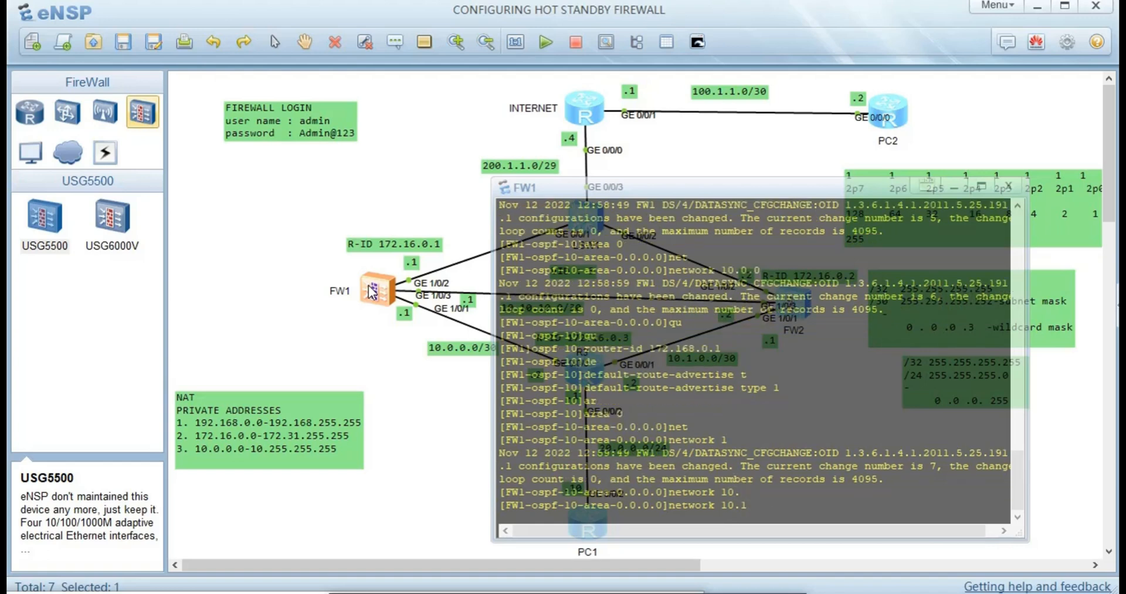
type("0.0.0 0.0.0.3")
key("Return")
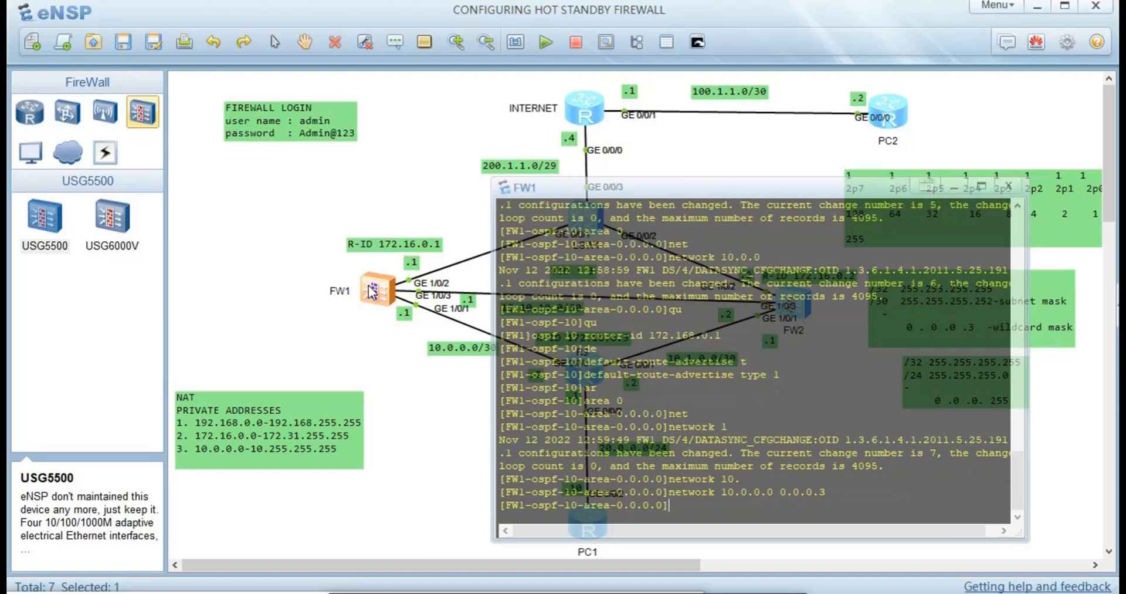
- Quit area 0 and OSPF to return to FW1's system view
type("qu")
key("Return")
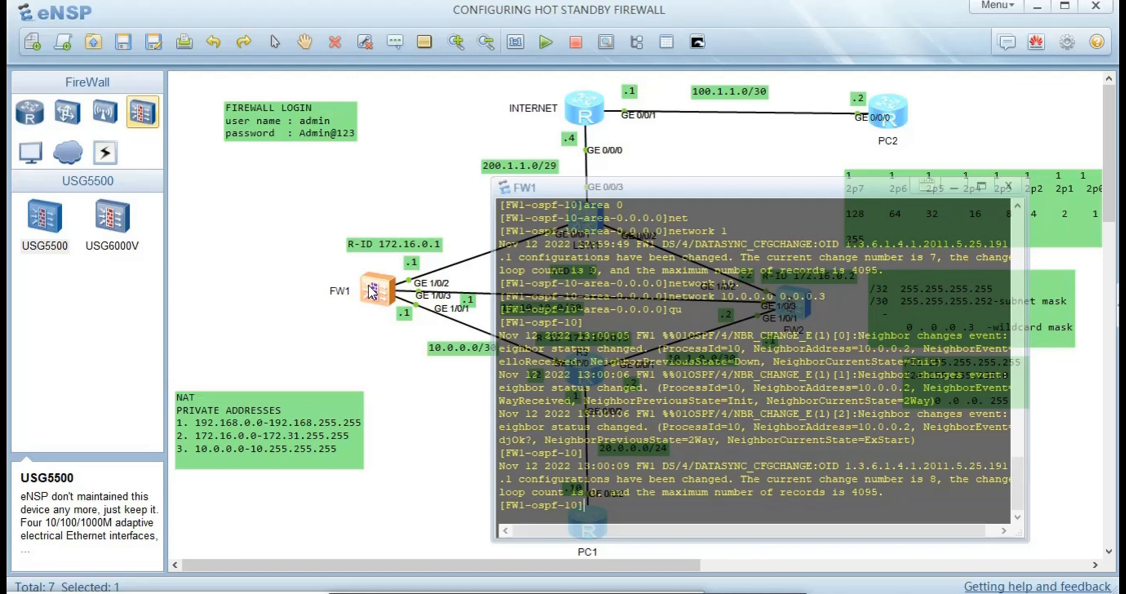
type("qu")
key("Return")
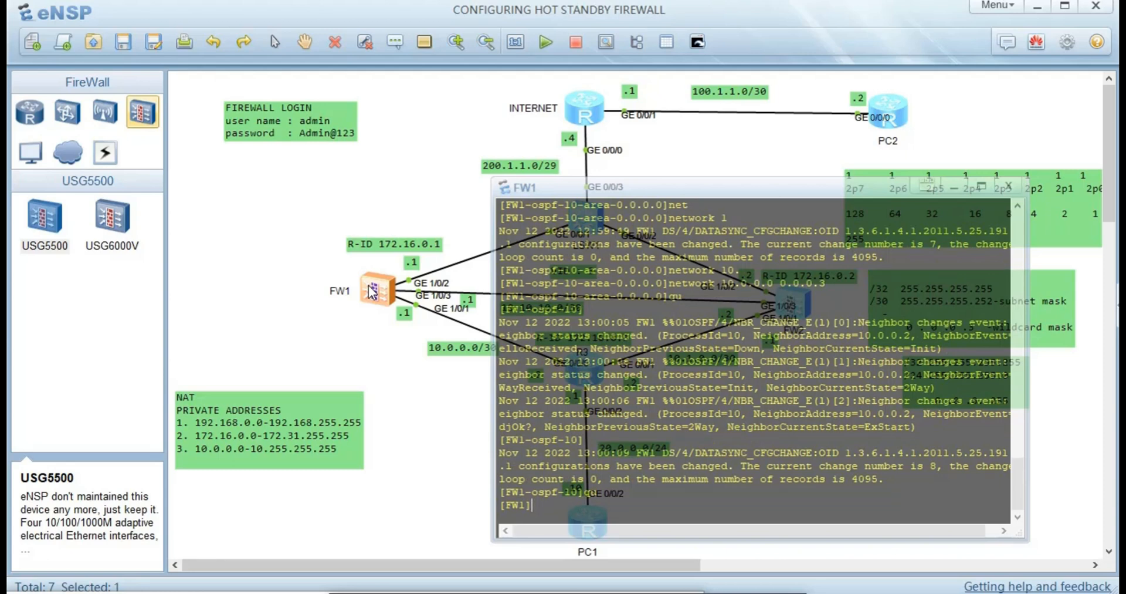
- Add static route ip route-static 0.0.0.0 0 200.1.1.4 on FW1
type("ip ro")
key("Tab")
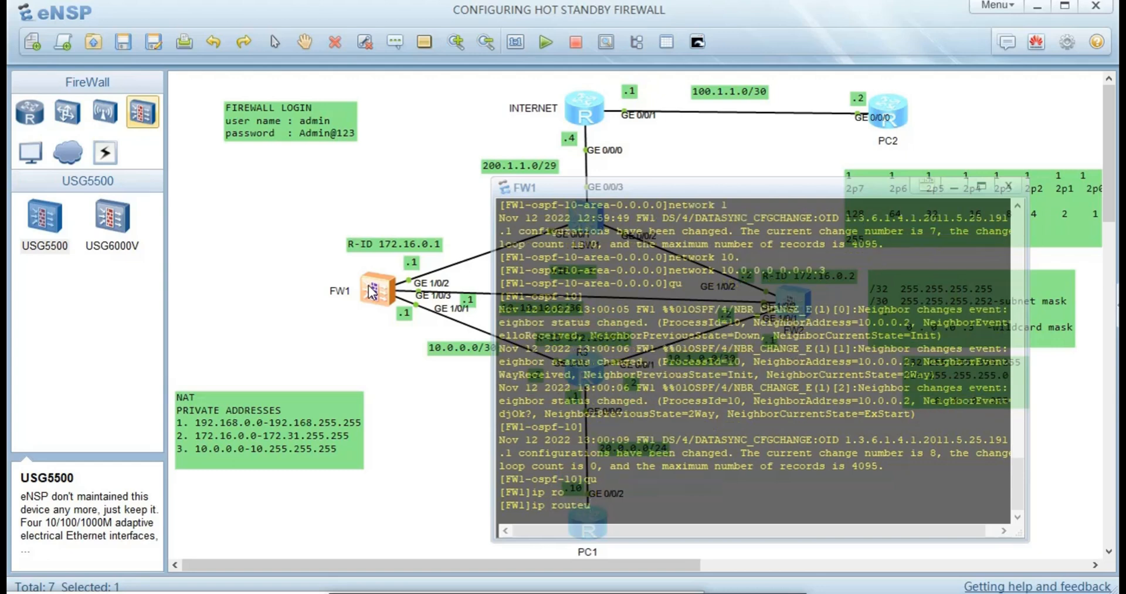
key("Tab")
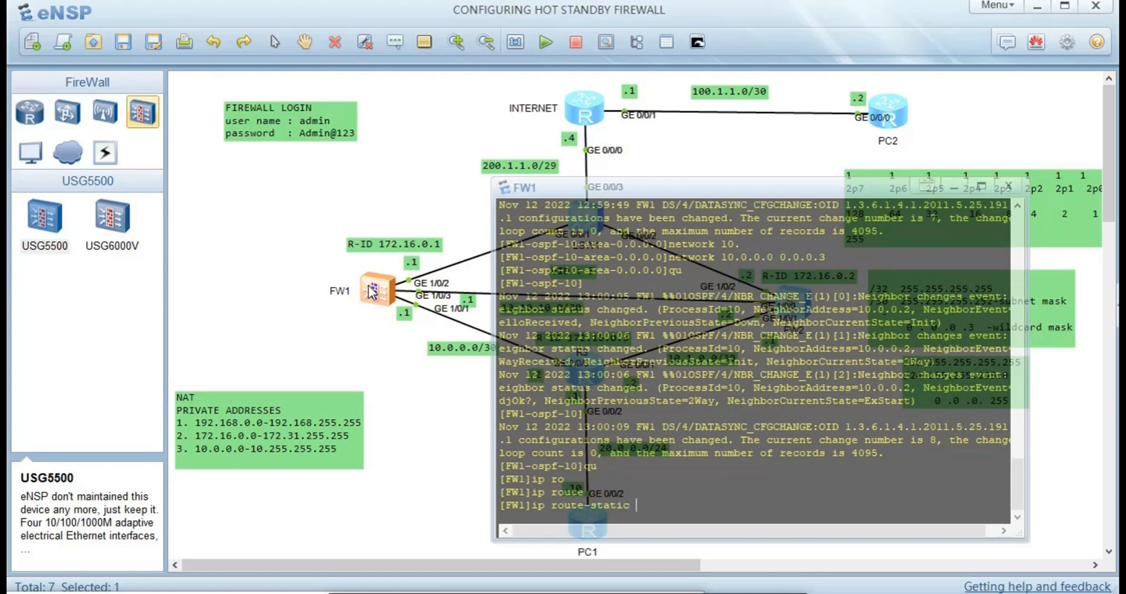
type("0")
type(".0.-0.-")
key("BackSpace")
key("BackSpace")
key("BackSpace")
key("BackSpace")
type("0.0 0 200.1.1.4")
key("Return")
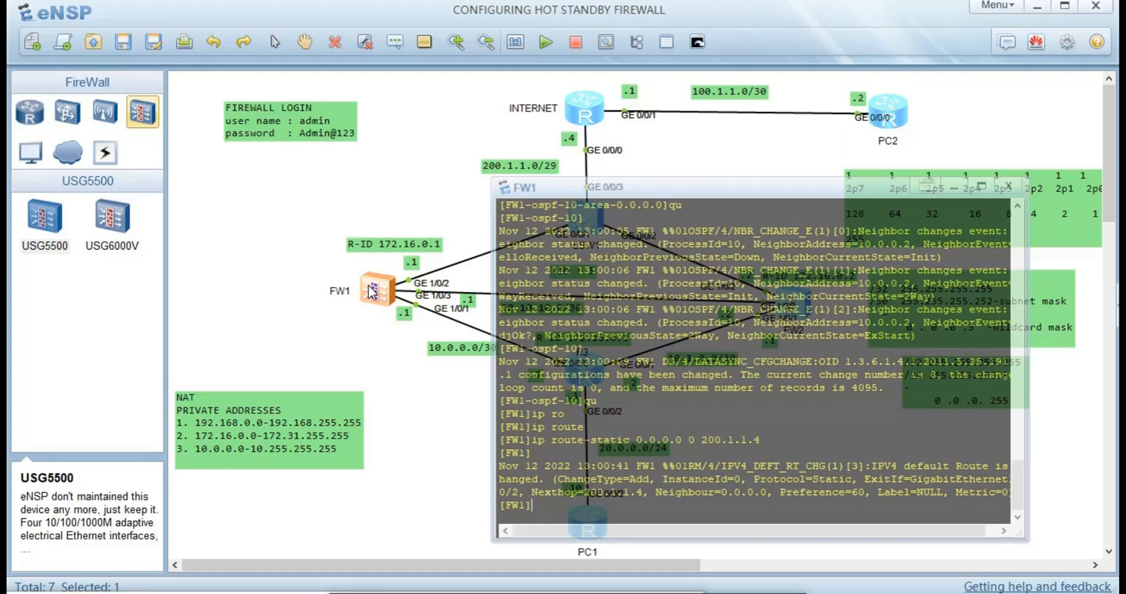
- Switch from FW1's console to FW2's, log in as admin, and enter system view
left_click(397, 388)
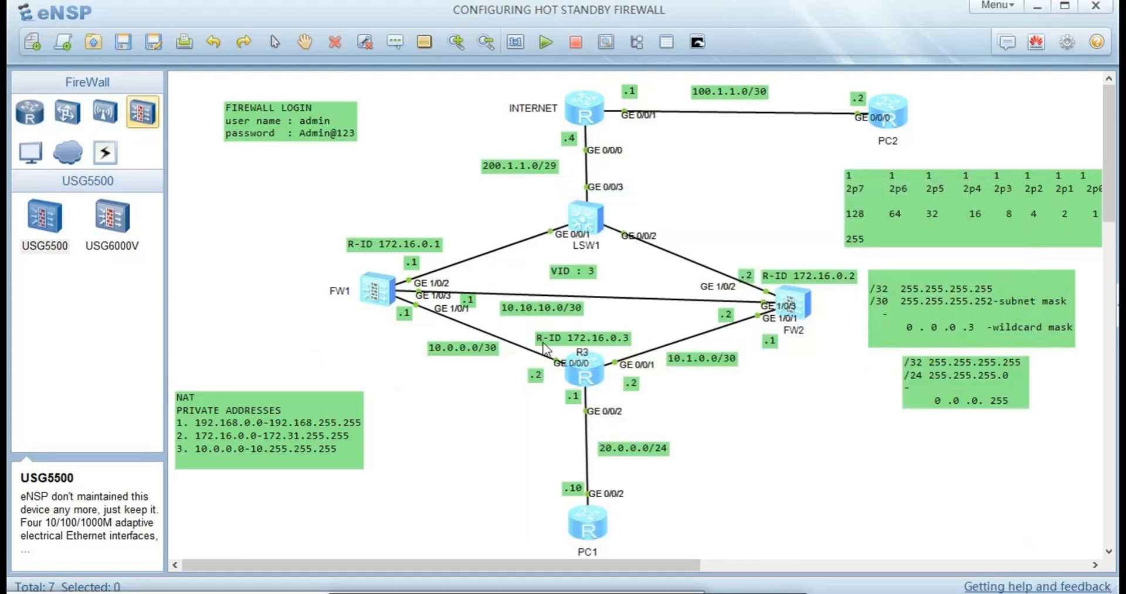
double_click(797, 301)
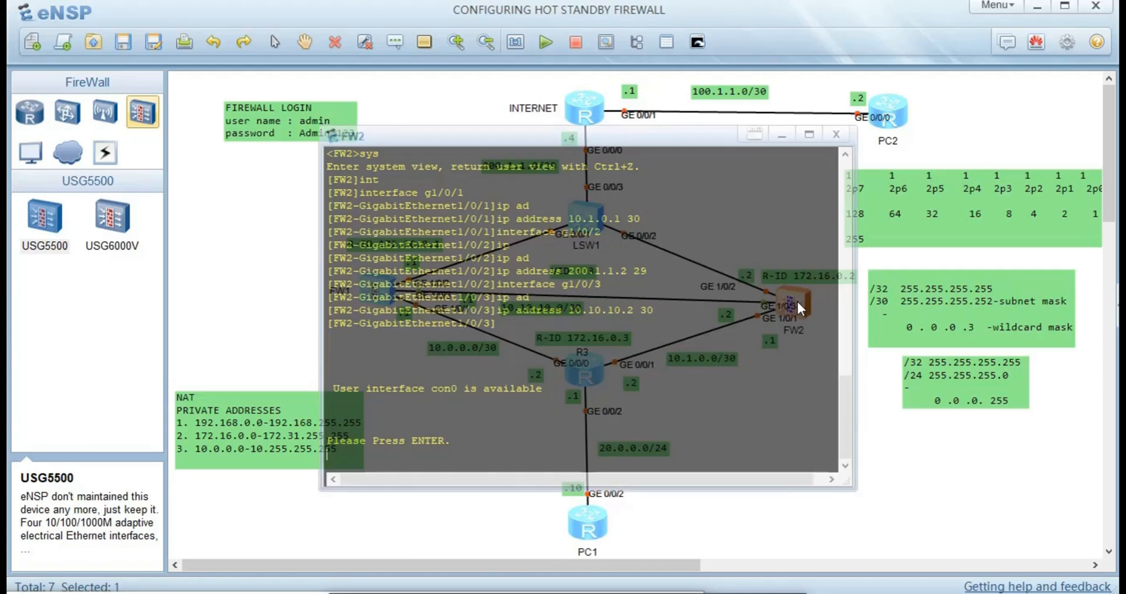
key("Return")
type("a")
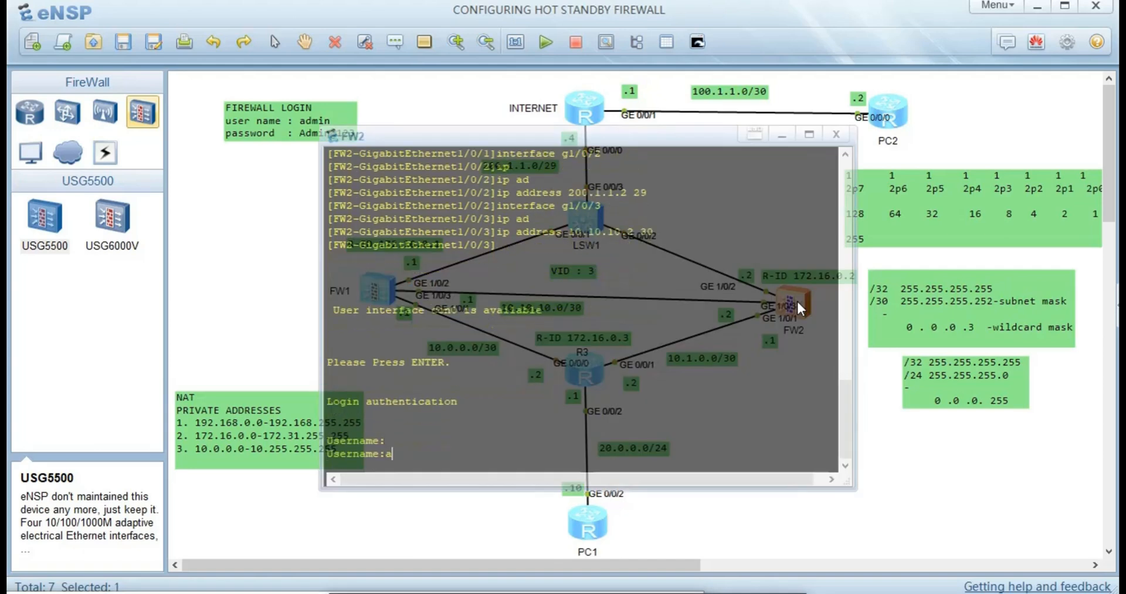
type("dmin")
key("Return")
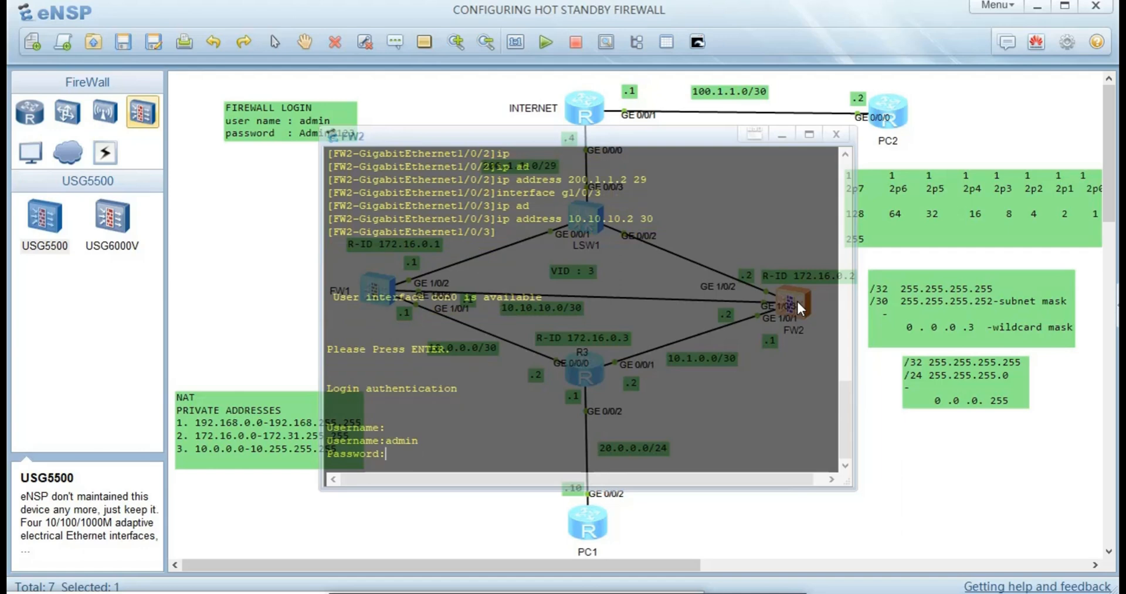
key("Return")
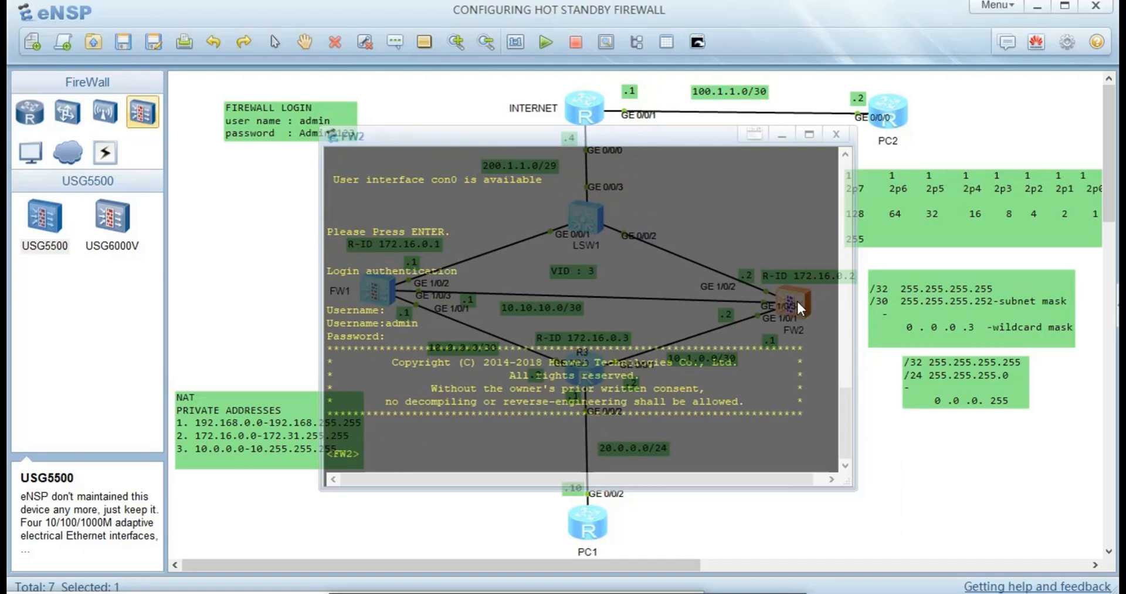
type("sys")
key("Return")
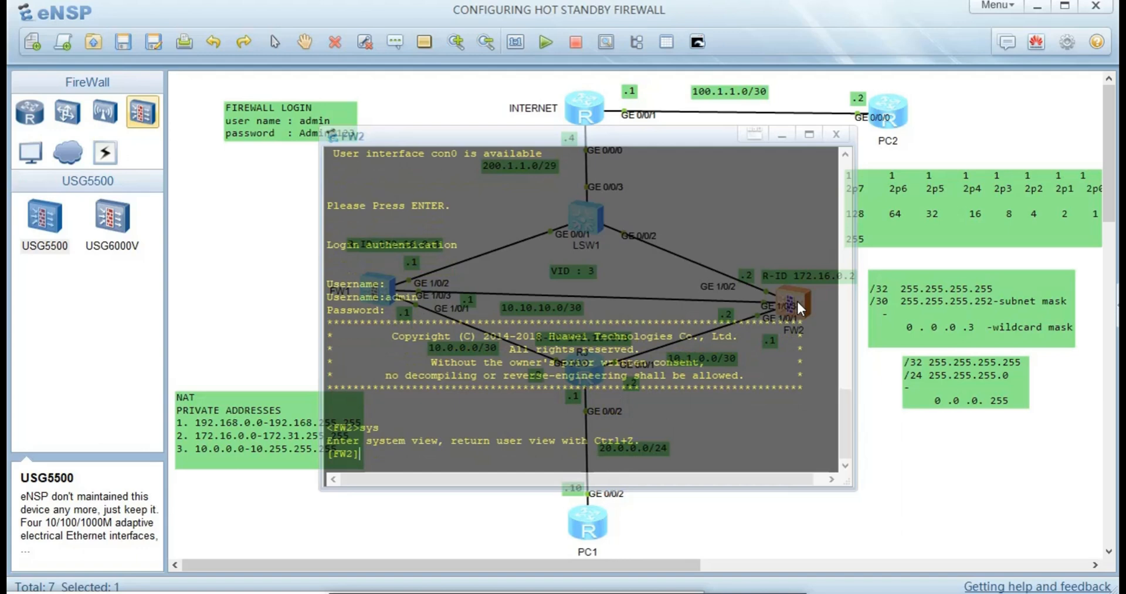
- Start OSPF process 10 on FW2 with router ID 172.16.0.2
type("os")
key("Tab")
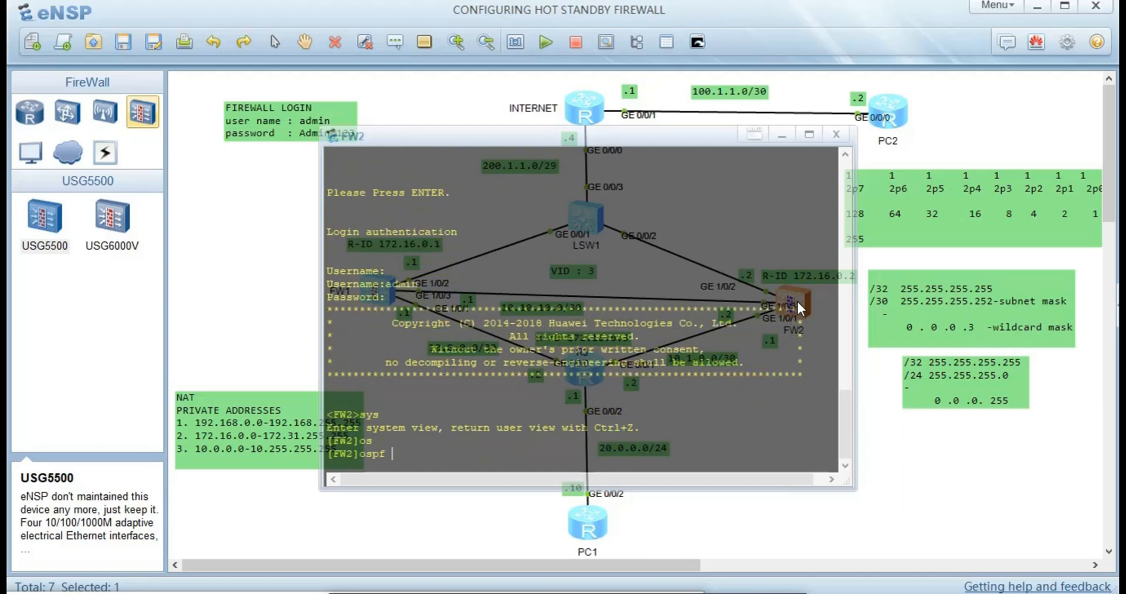
type("10 ro")
key("Tab")
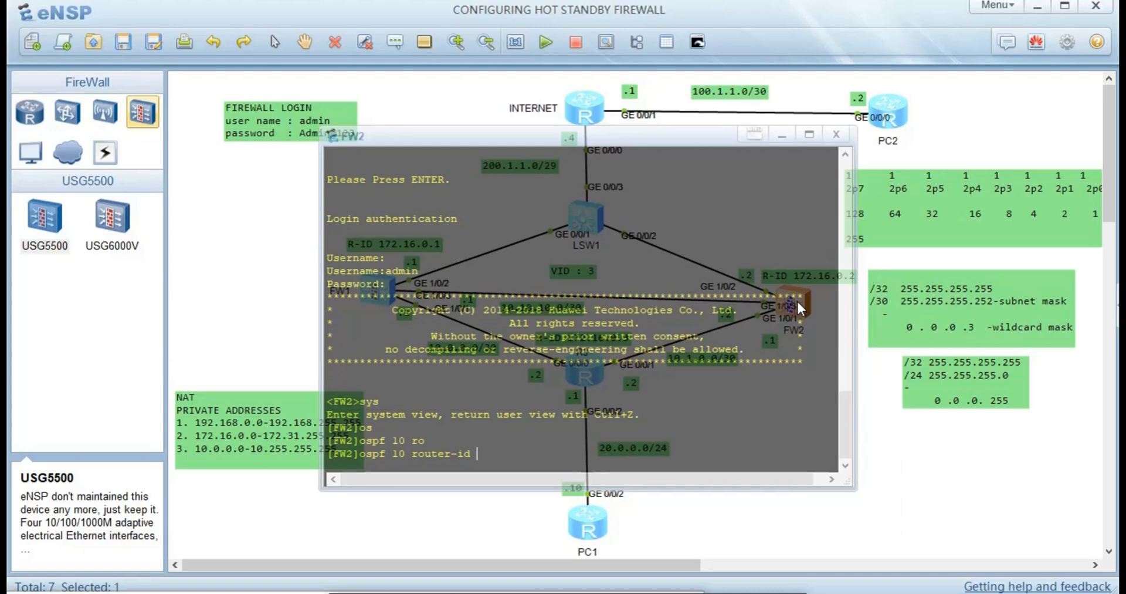
type("172.16.0.2")
key("Return")
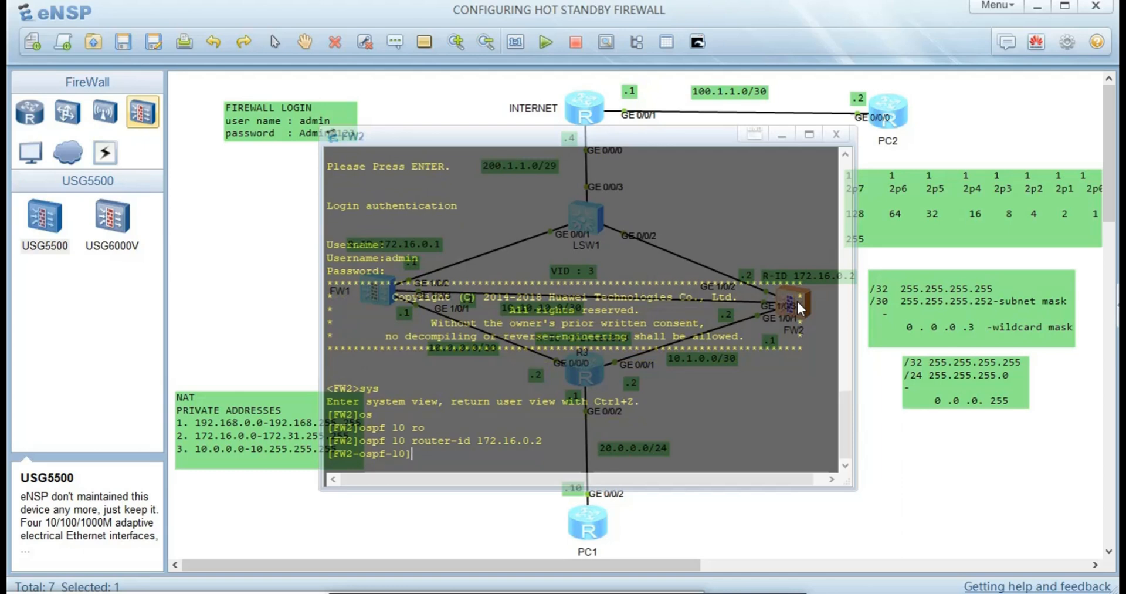
- Advertise a type 1 default route in FW2's OSPF 10
type("de")
key("Tab")
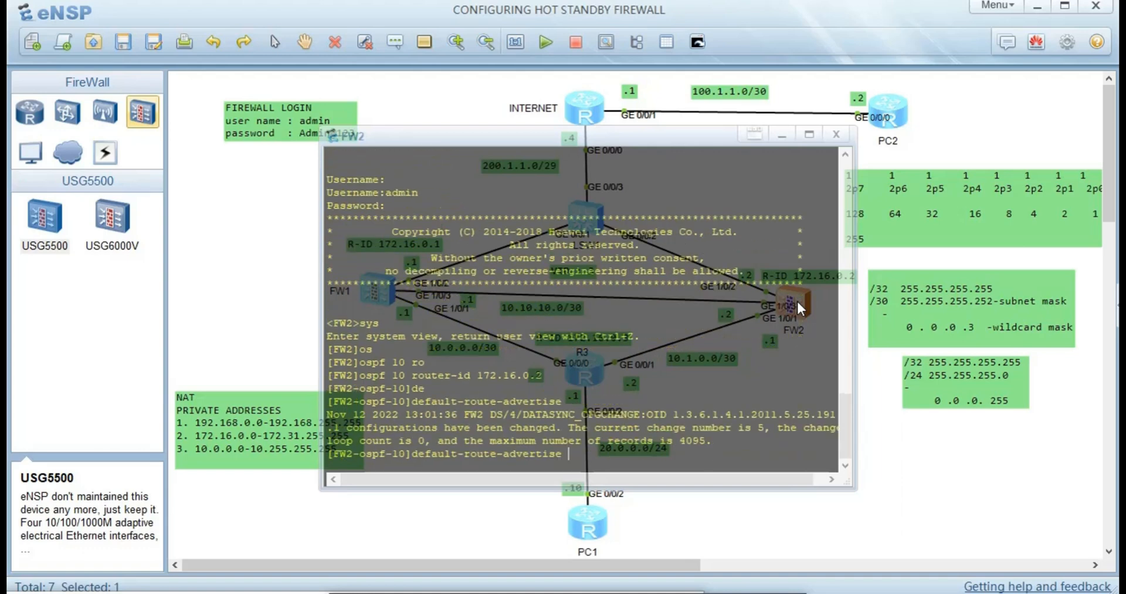
type("t")
key("Tab")
type("1")
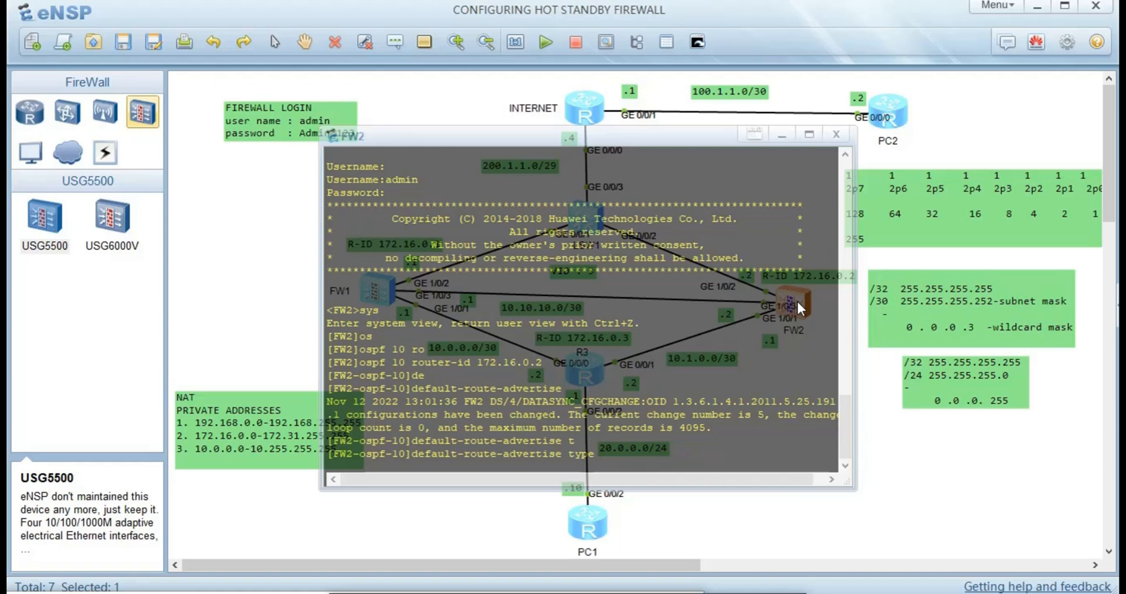
key("Return")
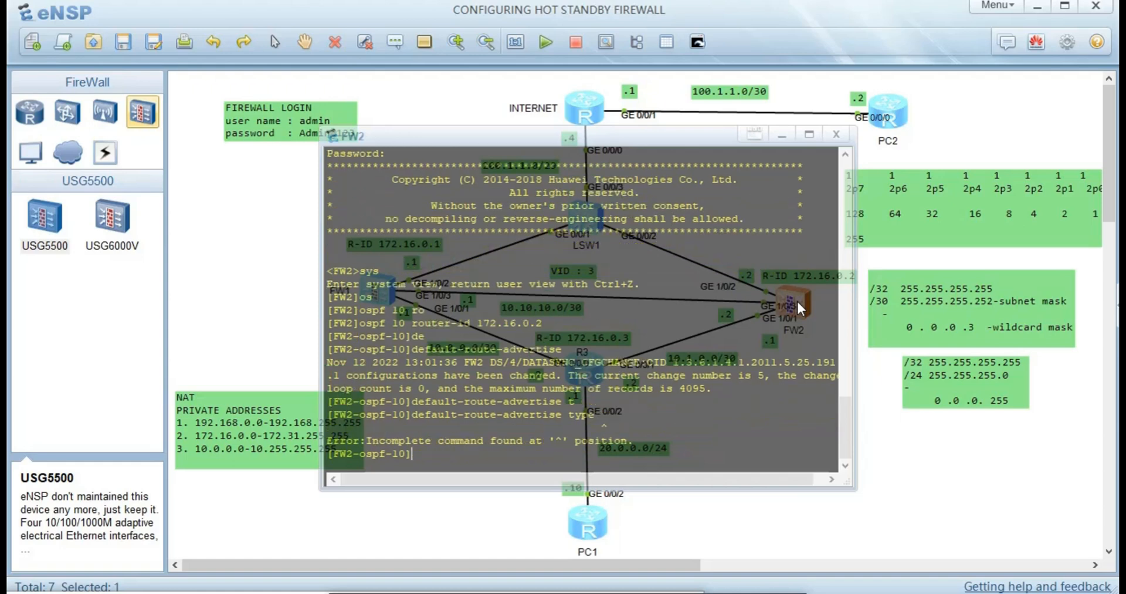
key("Up")
type("?")
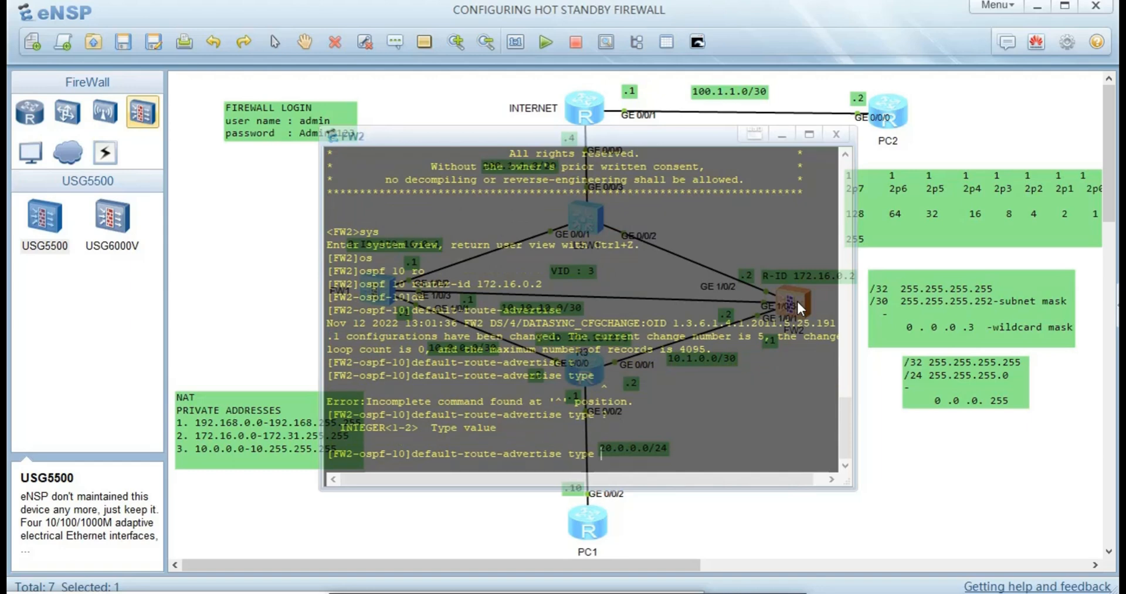
type("1")
key("Return")
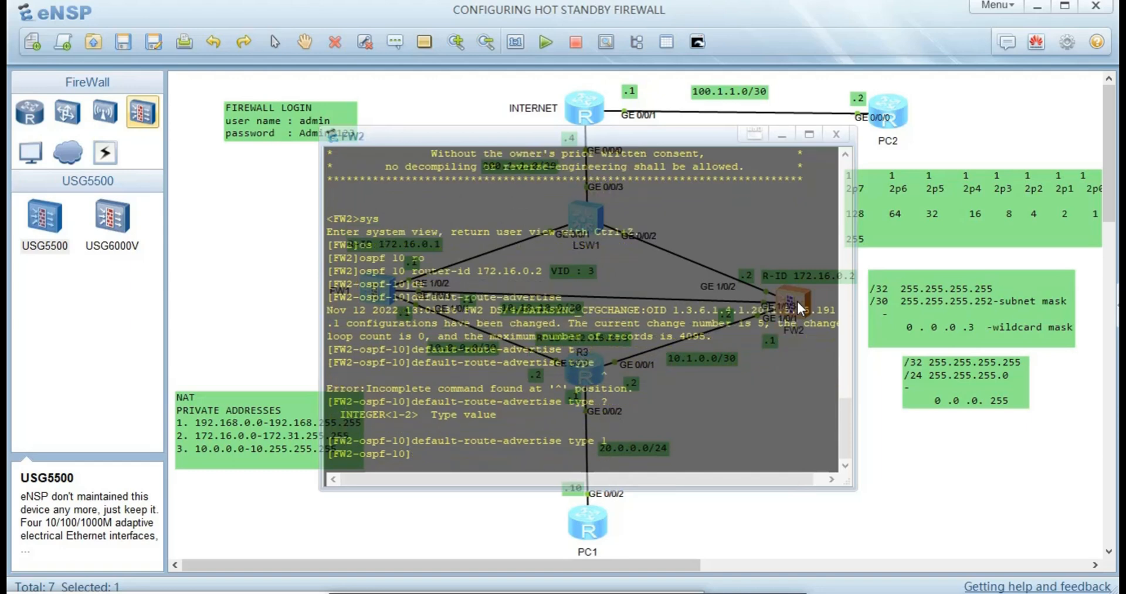
- Add network 10.1.0.0 0.0.0.3 to OSPF area 0
type("are")
key("Tab")
type("0")
key("Return")
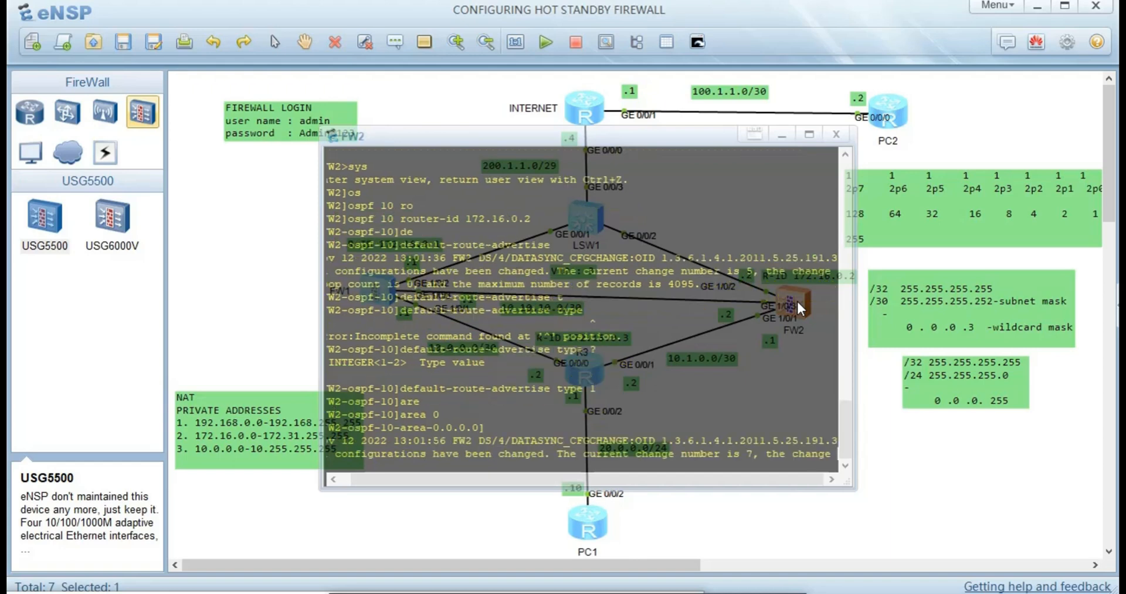
key("Return")
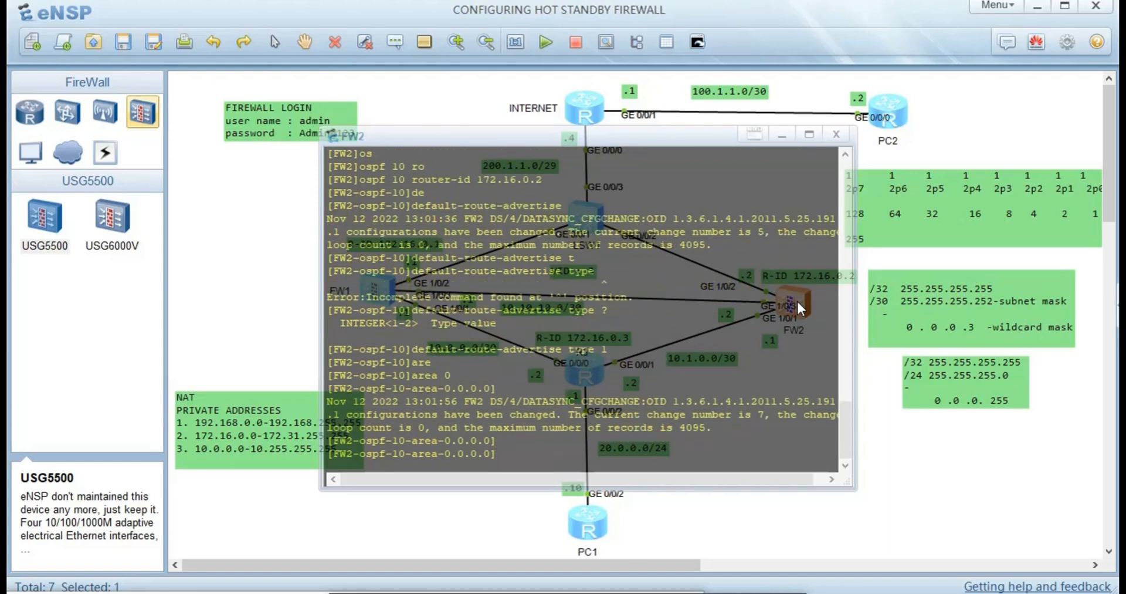
type("net")
key("Tab")
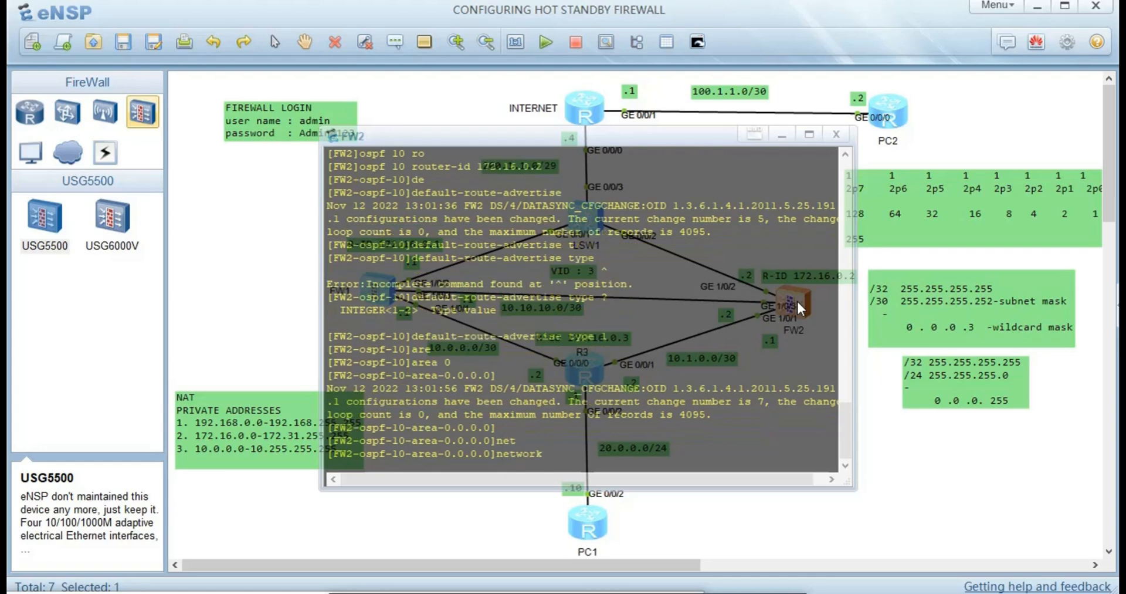
type("10.1.0.0 0.0.0.3")
key("Return")
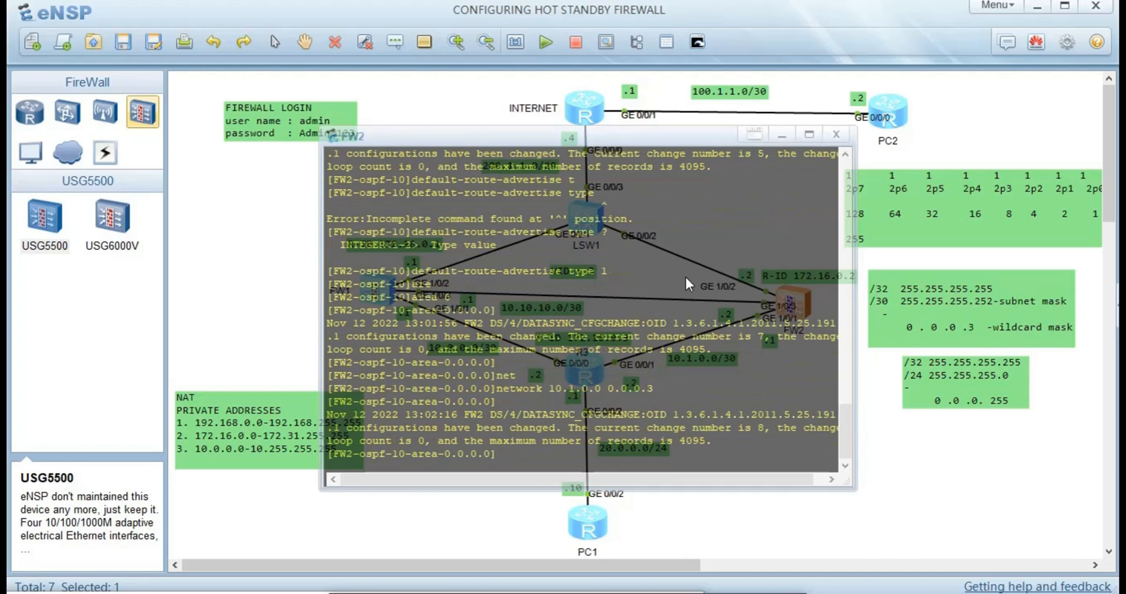
- Quit area 0 and OSPF to return to FW2's system view
type("qu")
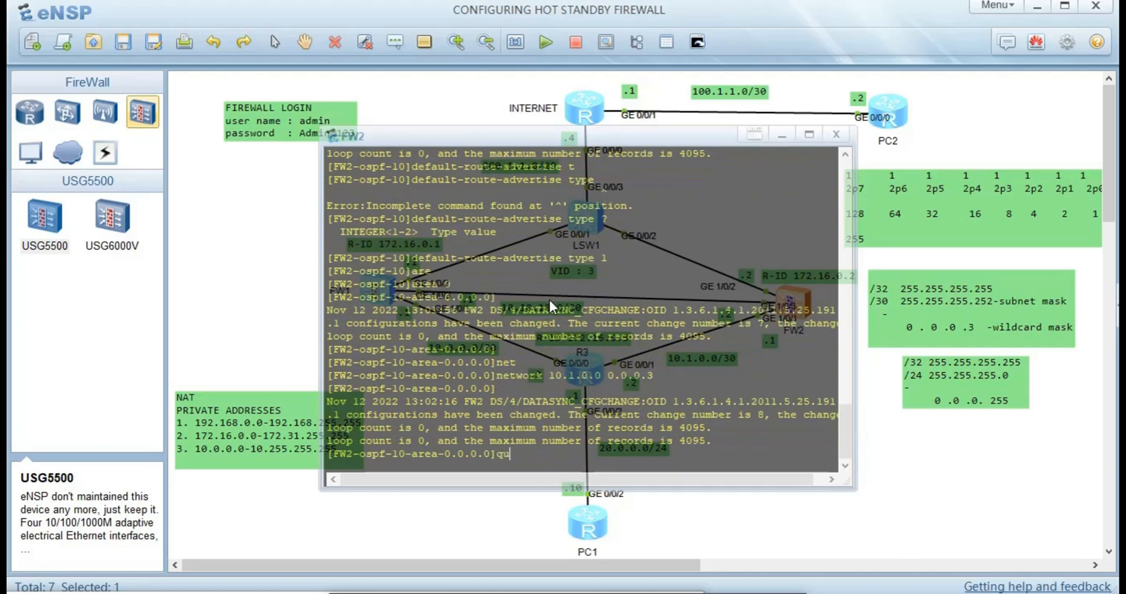
key("Return")
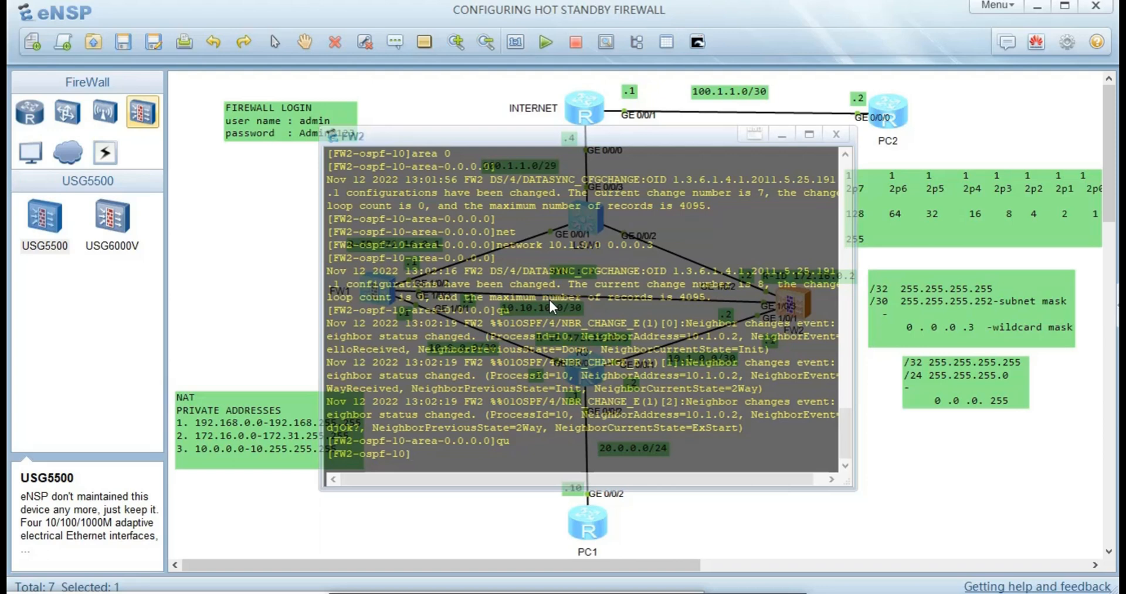
type("qu")
key("Return")
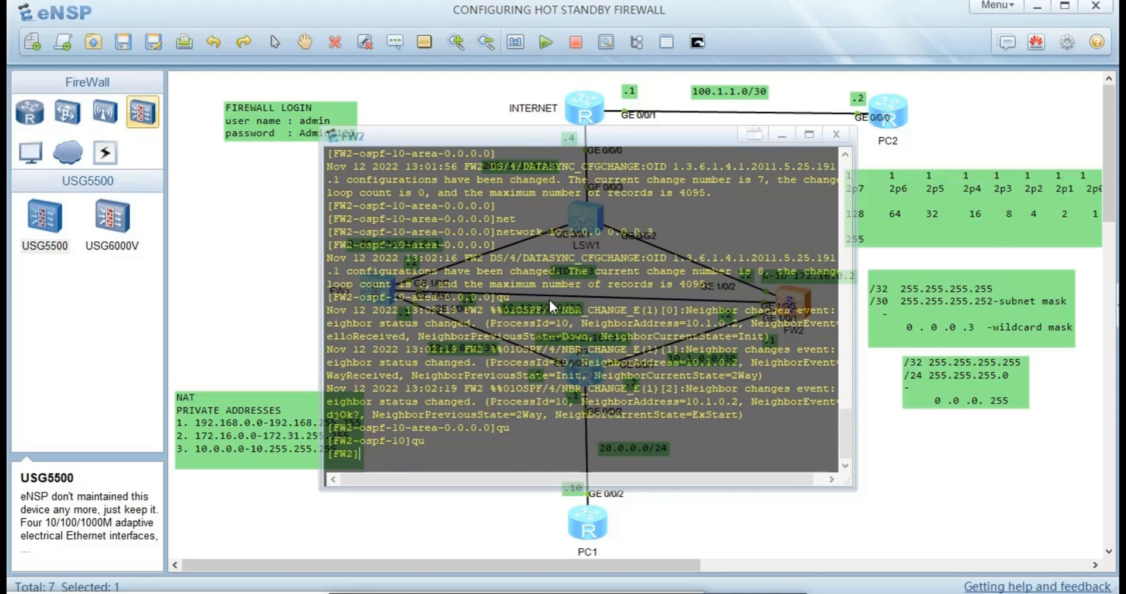
- Enter ip route-static 0.0.0.0 0 200.1.1.4 on FW2
type("ip rou")
key("Tab")
key("Tab")
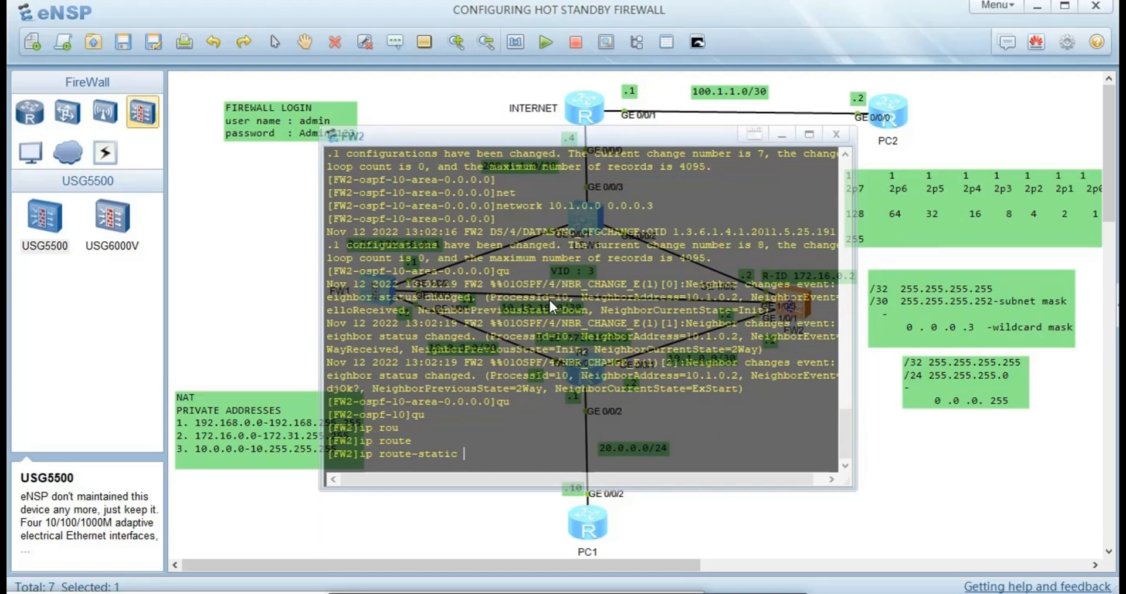
type("0.0.0.0 0 200.1.1.4")
key("Return")
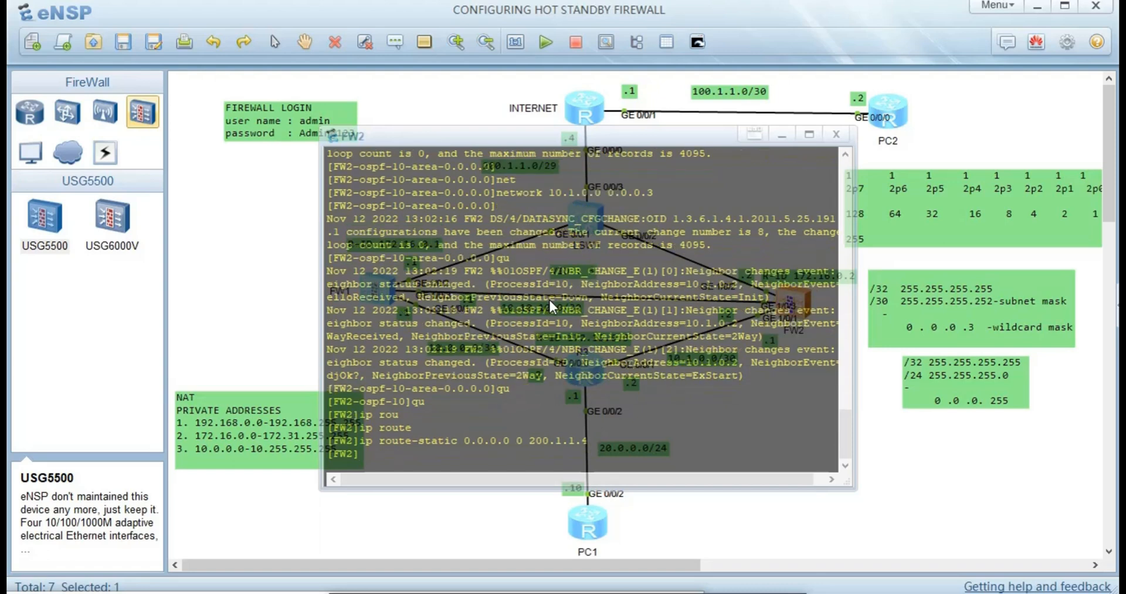
- Close FW2's console, open PC2's console, and enter system view
left_click(282, 281)
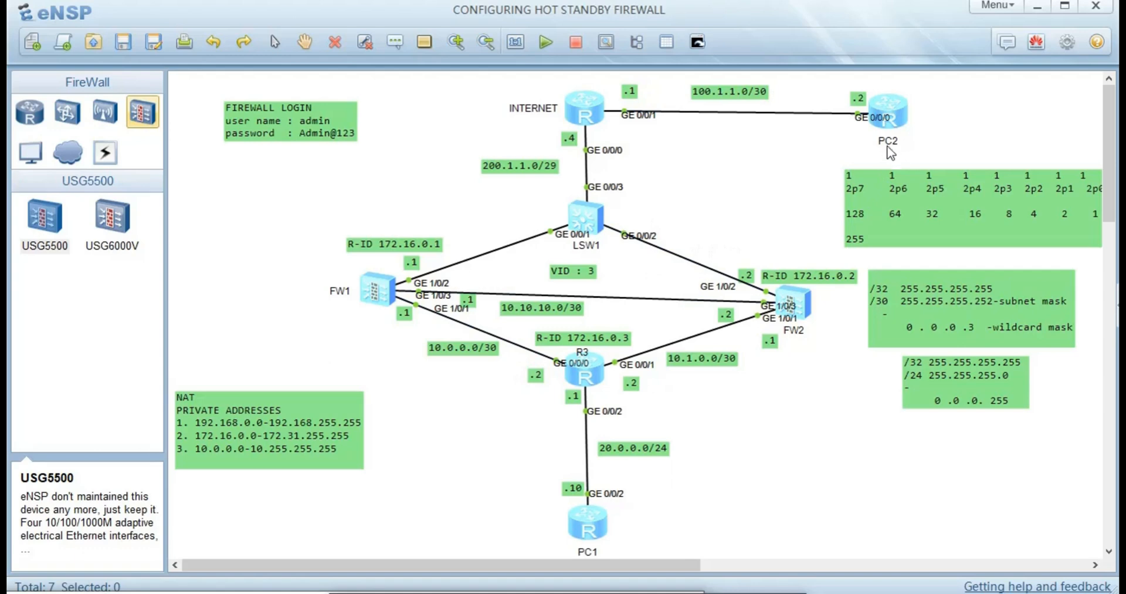
double_click(893, 118)
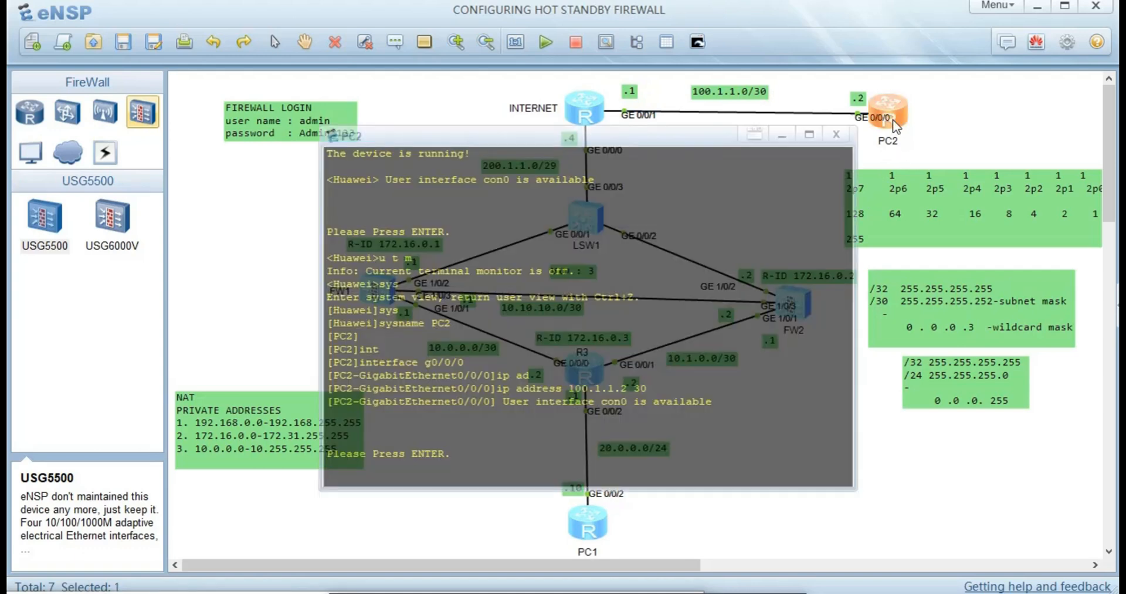
key("Return")
type("sys")
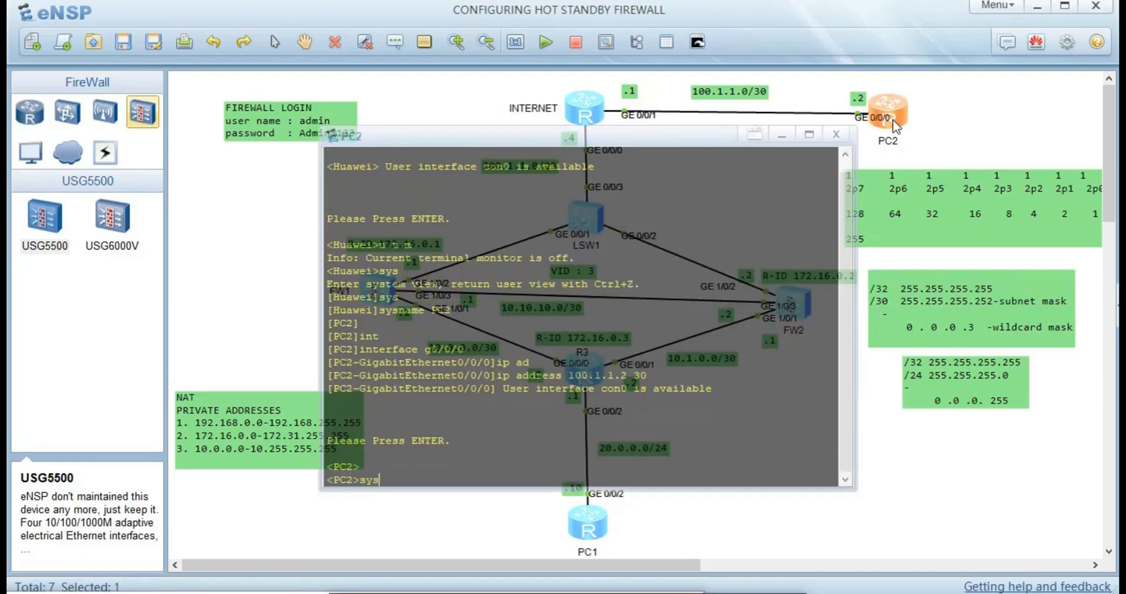
key("Return")
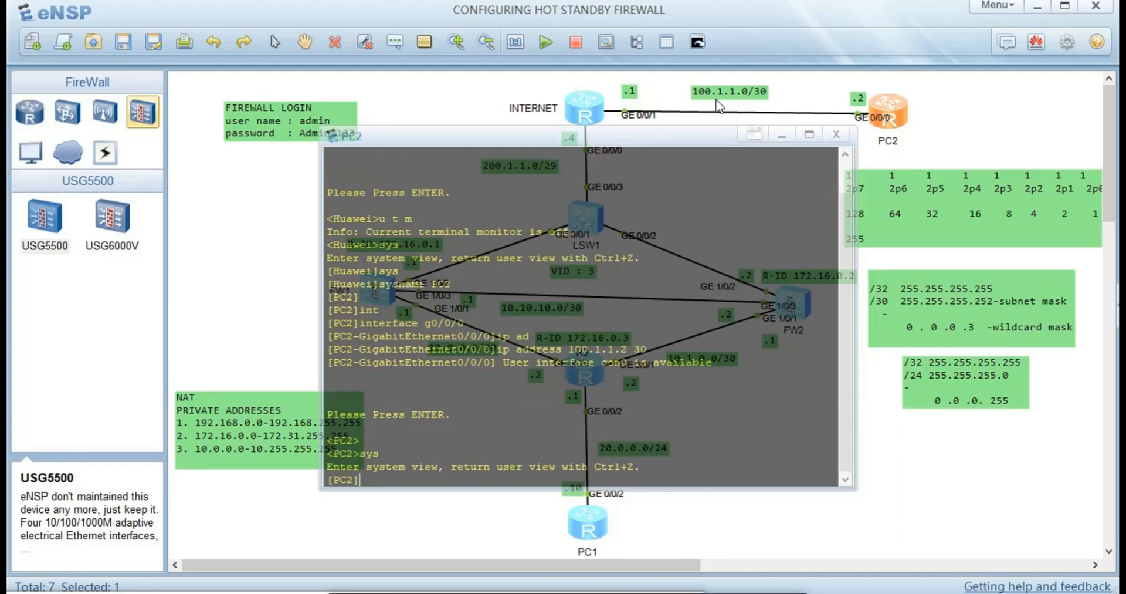
- Add static route ip route-static 0.0.0.0 0 100.1.1.1 on PC2
type("ip rou")
key("Tab")
key("Tab")
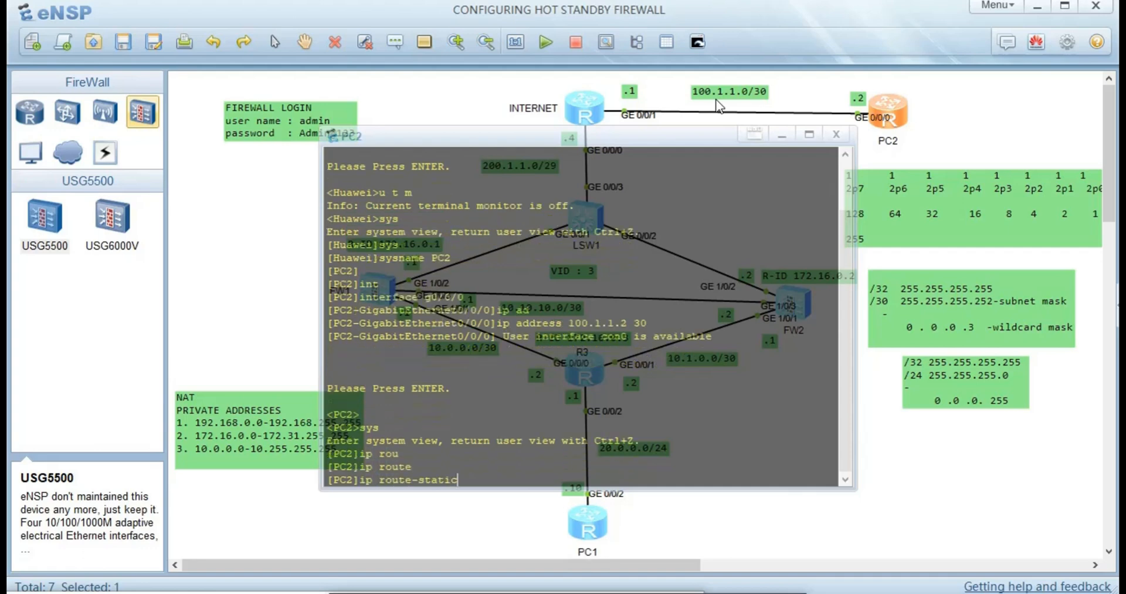
type("100")
type(".1.1.")
type(".1")
key("BackSpace")
key("BackSpace")
key("BackSpace")
key("BackSpace")
key("BackSpace")
key("BackSpace")
key("BackSpace")
key("BackSpace")
key("BackSpace")
key("BackSpace")
type("0.0.0.0 0 100.1.1.1")
key("Return")
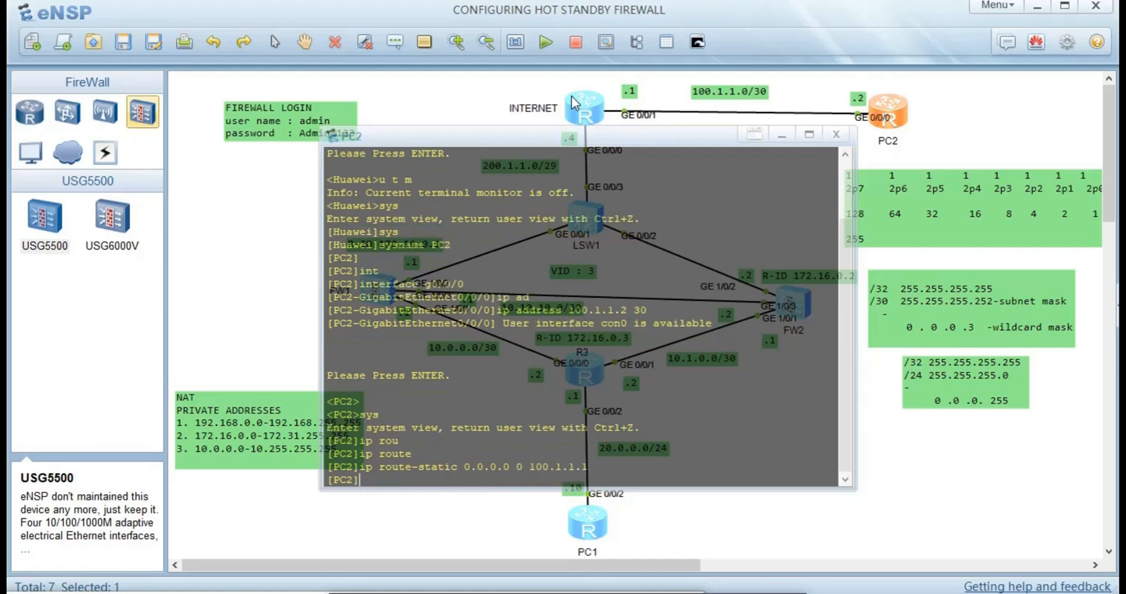
- Close PC2's console, open PC1's, disable terminal monitor, and enter system view
left_click(265, 274)
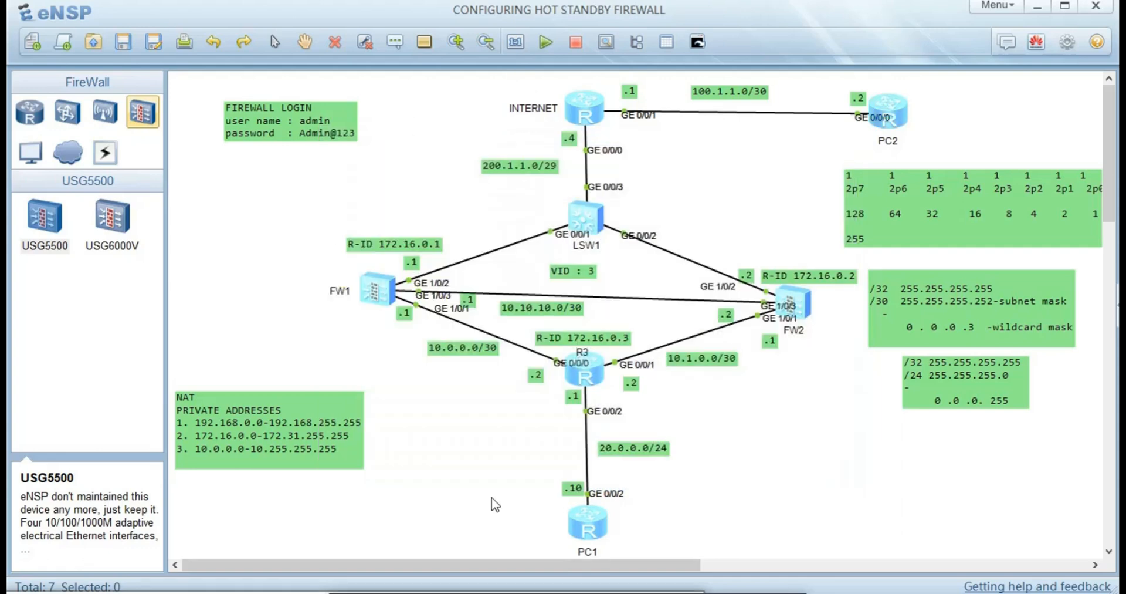
double_click(585, 520)
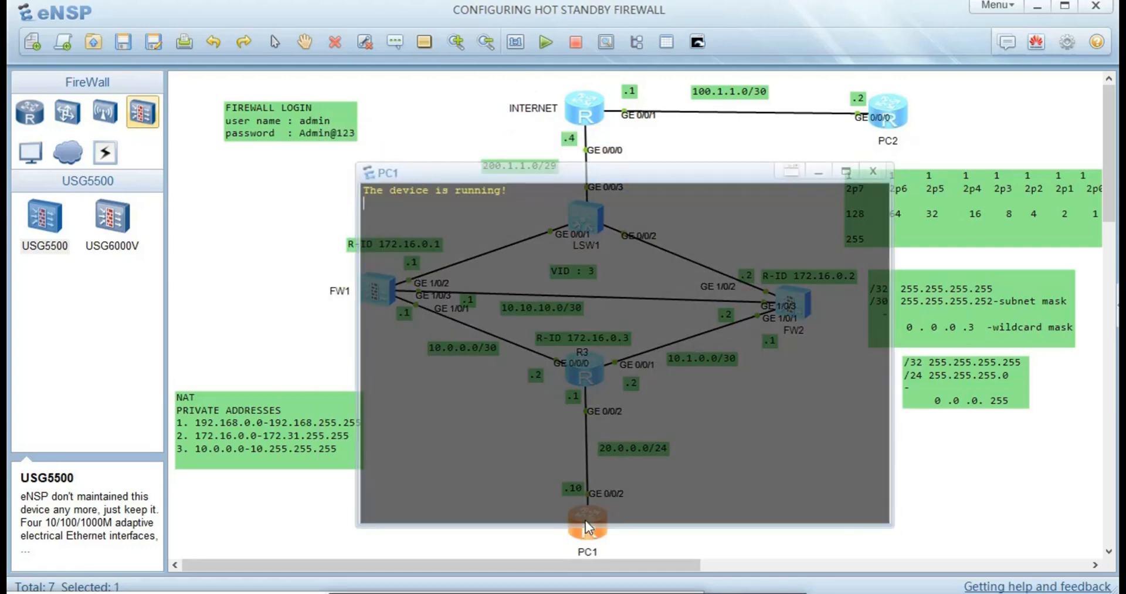
key("Return")
key("Return")
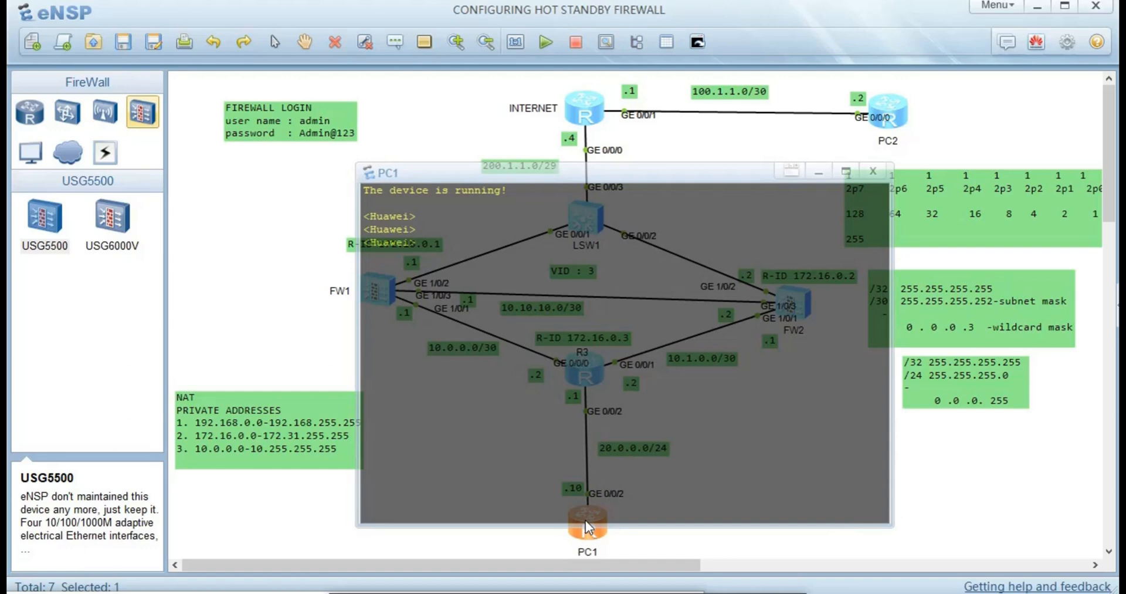
type("u t m")
key("Return")
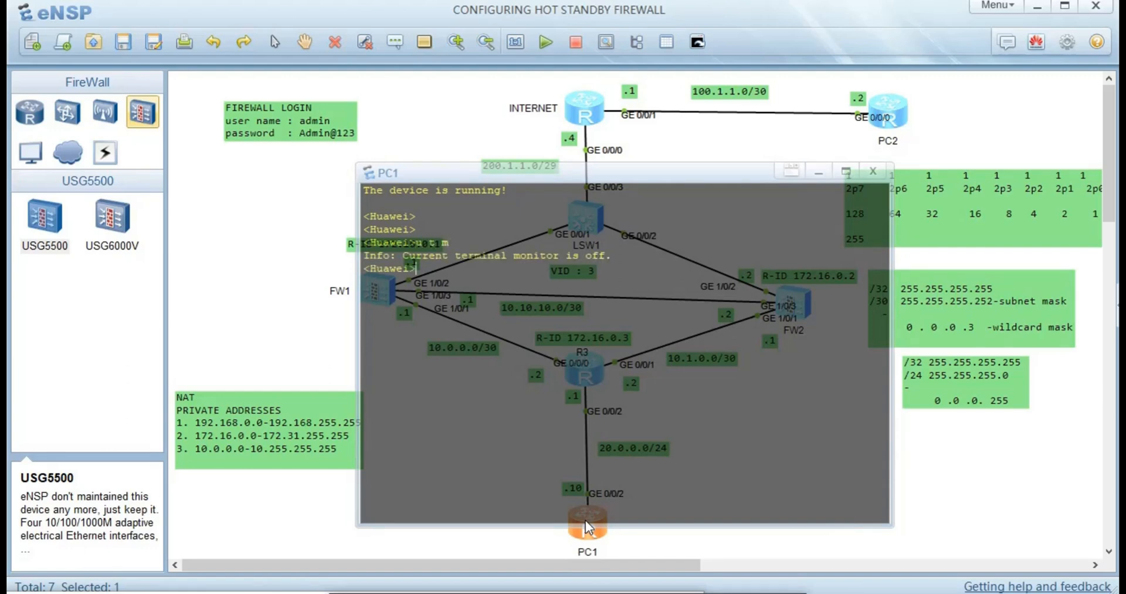
type("sys")
key("Return")
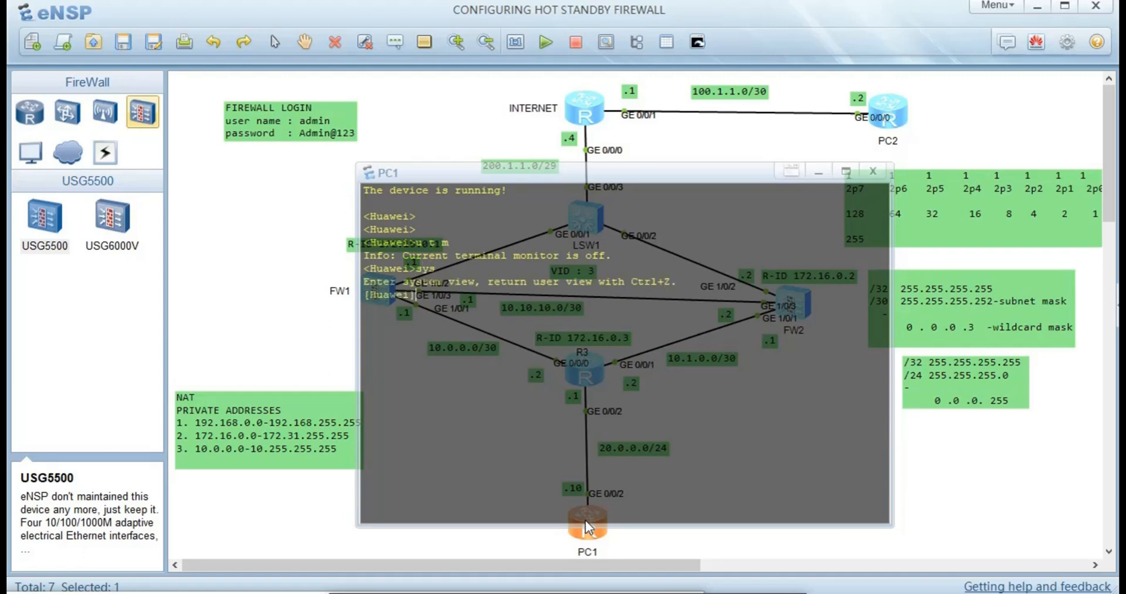
- Rename the lower router to PC1 with sysname
type("sys")
key("Tab")
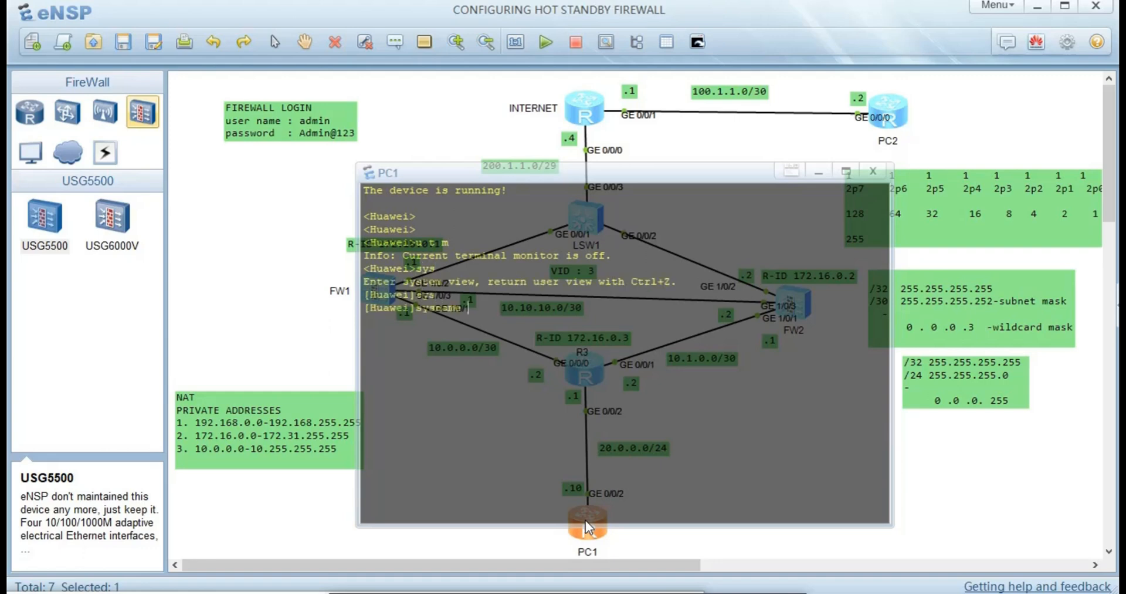
type("F")
type("C1")
key("Return")
- Assign 20.0.0.10/24 to interface GigabitEthernet0/0/2
type("int")
key("Tab")
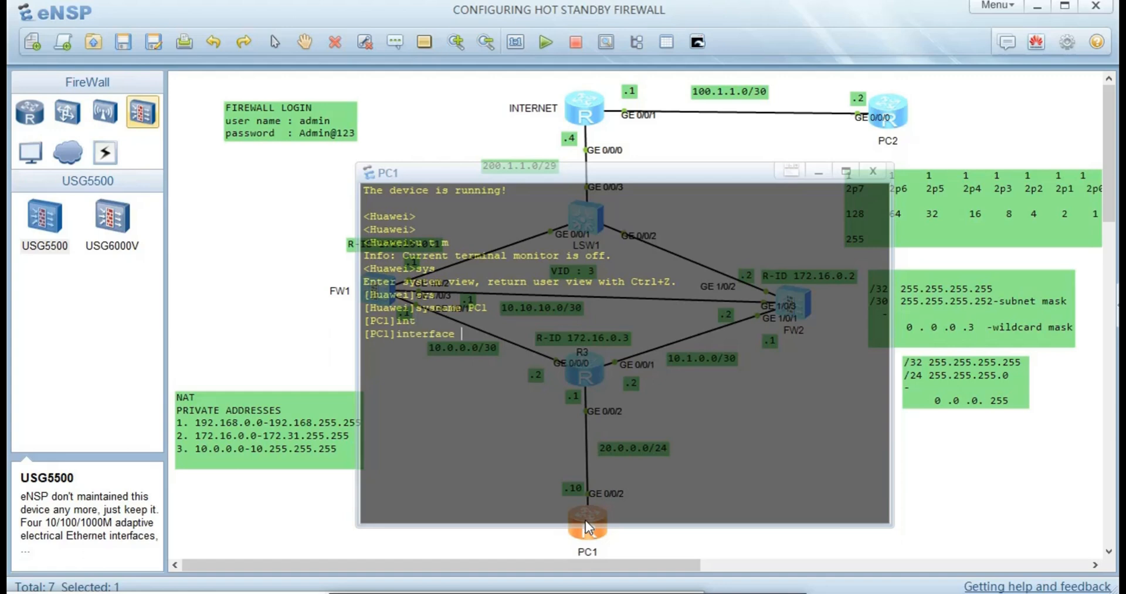
type("g0/0/2")
key("Return")
type("ip ad")
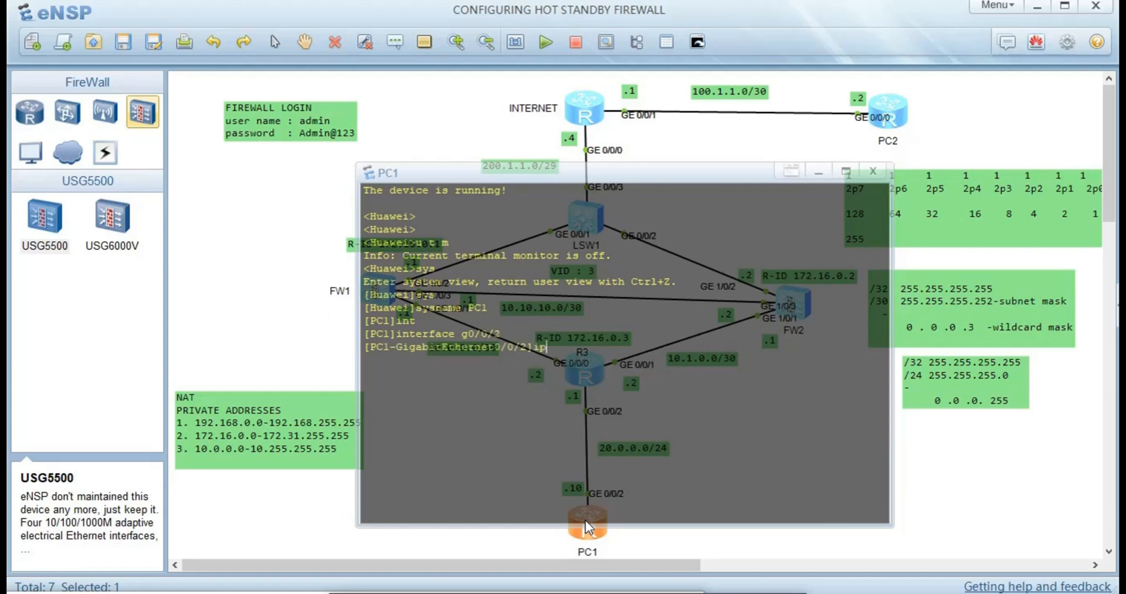
key("Tab")
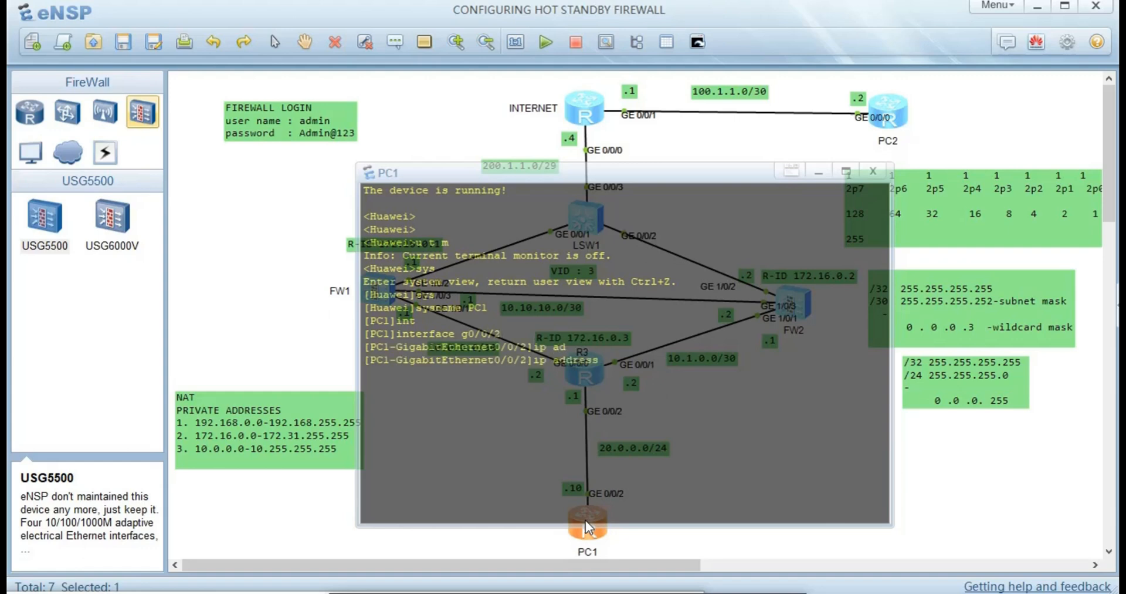
type("20.0.0.10 24")
key("Return")
type("qqqqqqqqqqqqqu")
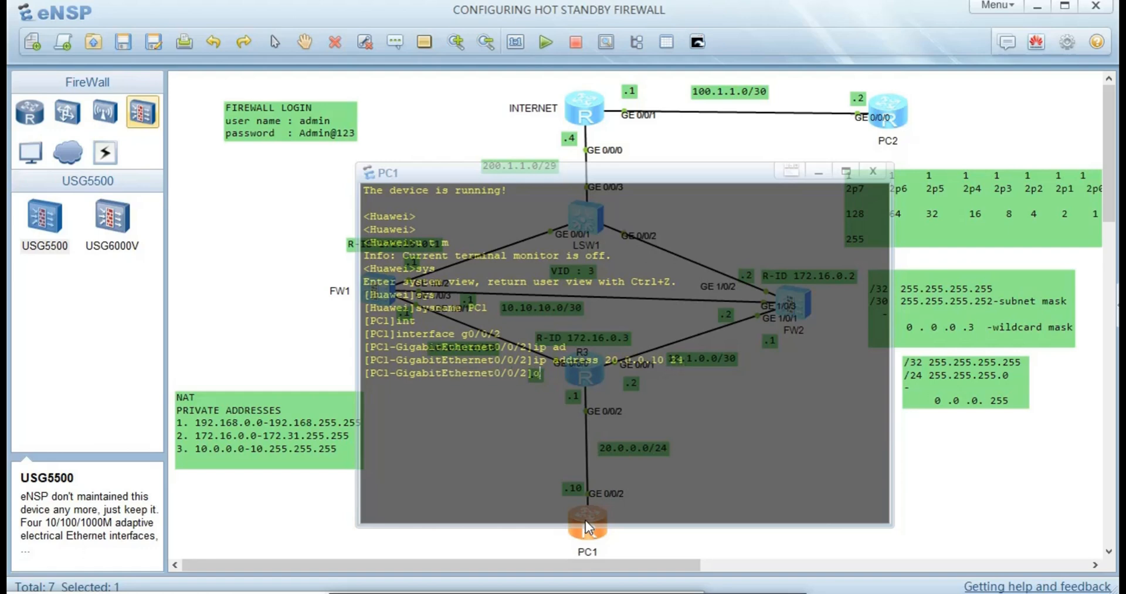
key("BackSpace")
key("BackSpace")
key("BackSpace")
key("BackSpace")
key("BackSpace")
key("BackSpace")
key("BackSpace")
key("BackSpace")
key("BackSpace")
key("BackSpace")
key("BackSpace")
key("BackSpace")
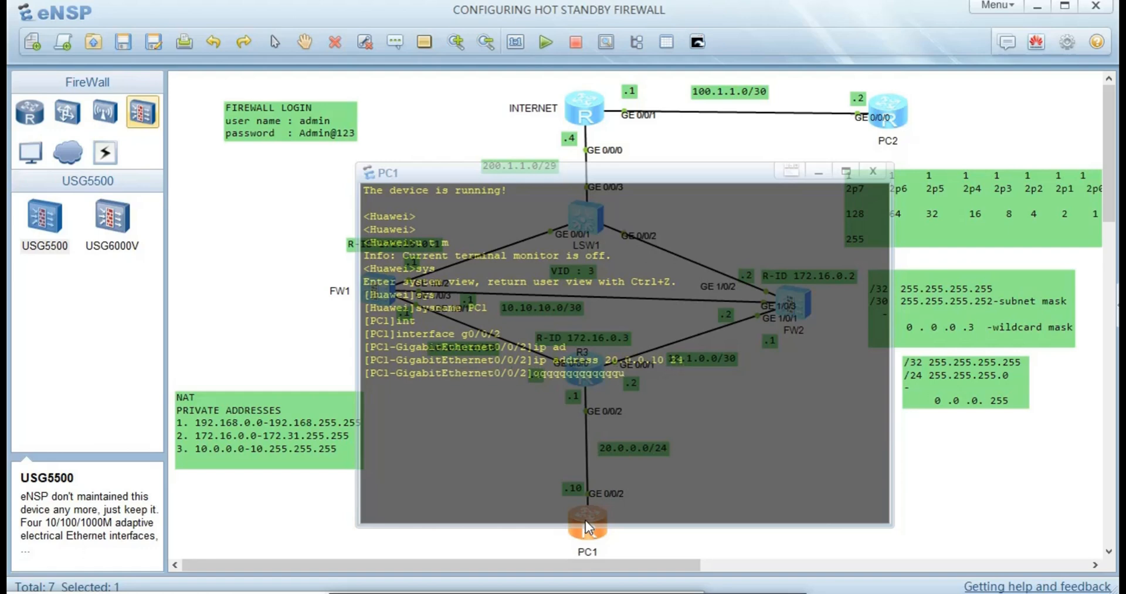
key("BackSpace")
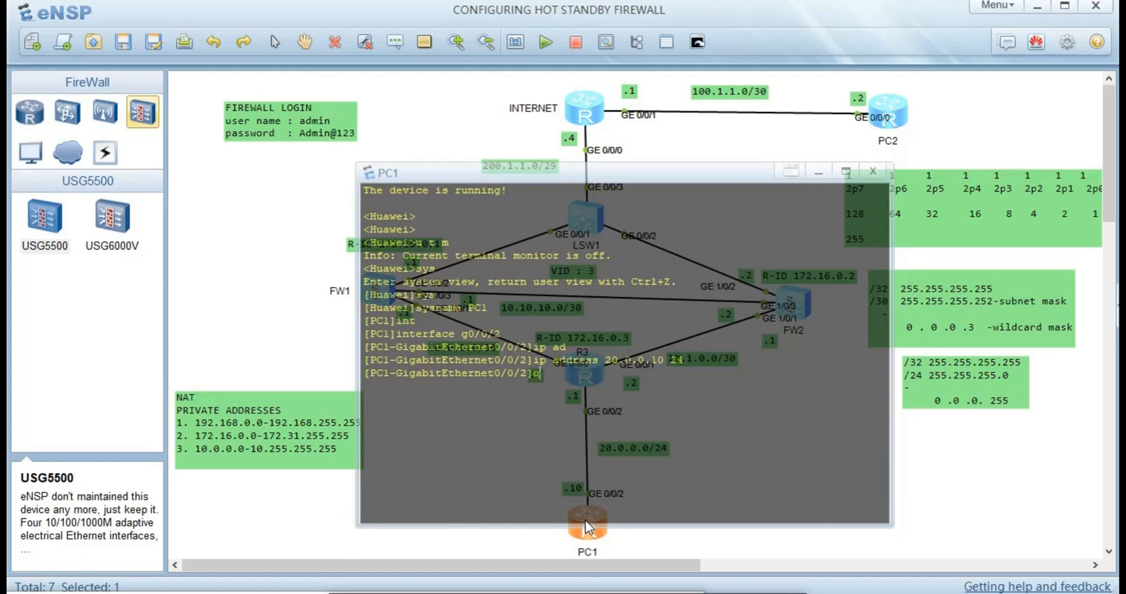
- Return to system view and type ip route-static 0.0.0.0 0 on PC1, not yet applied
type("u")
key("Return")
type("ip")
key("Tab")
key("Tab")
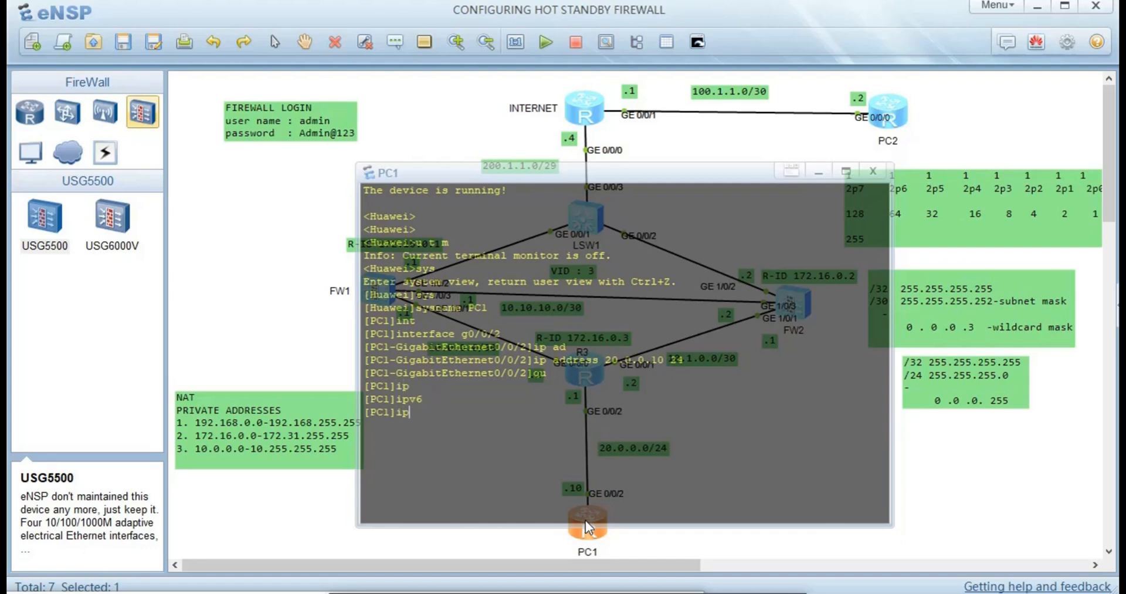
type("r")
key("Tab")
key("Tab")
key("Tab")
type("0.0")
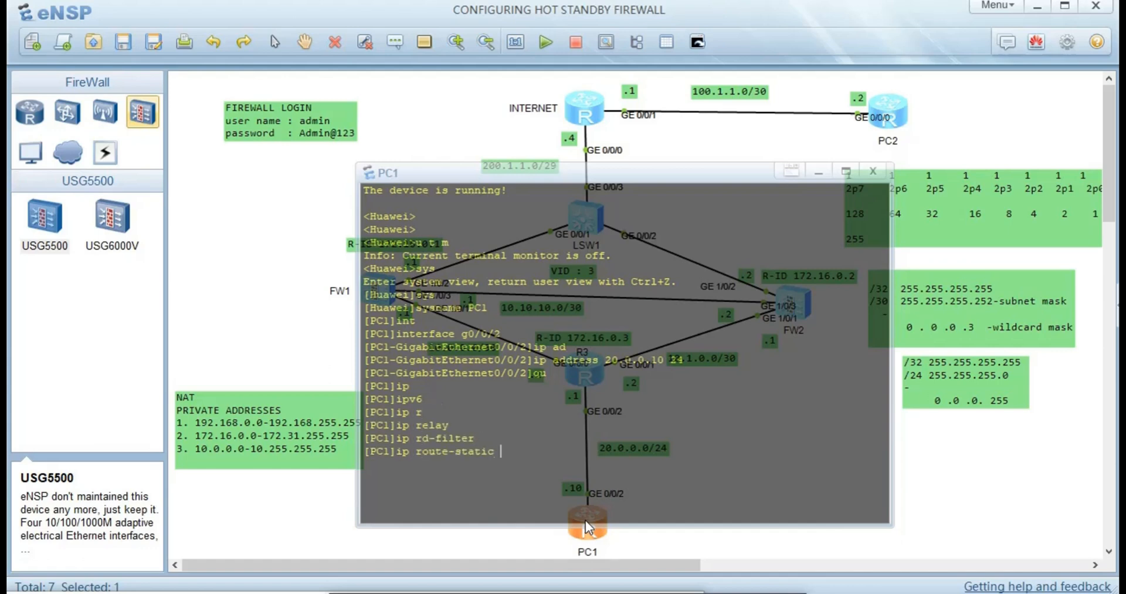
type(".0.0 0")
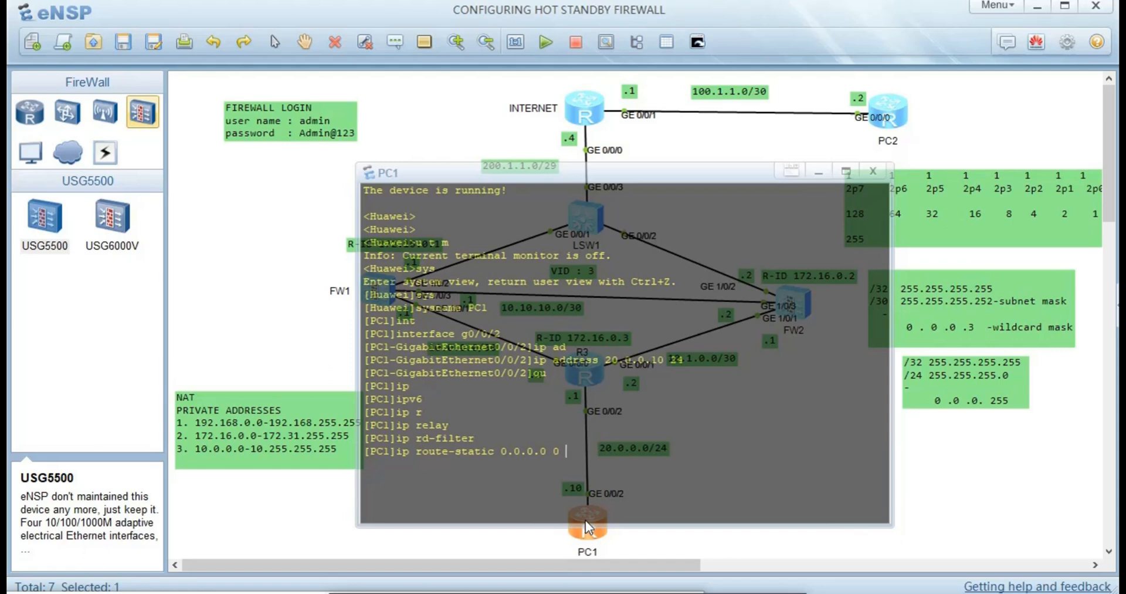
- Finish PC1's default route as ip route-static 0.0.0.0 0 20.0.0.1 and apply it
type("20.0.0.1")
key("Return")
- Close PC1's console, open R3's console and enter system view
left_click(307, 344)
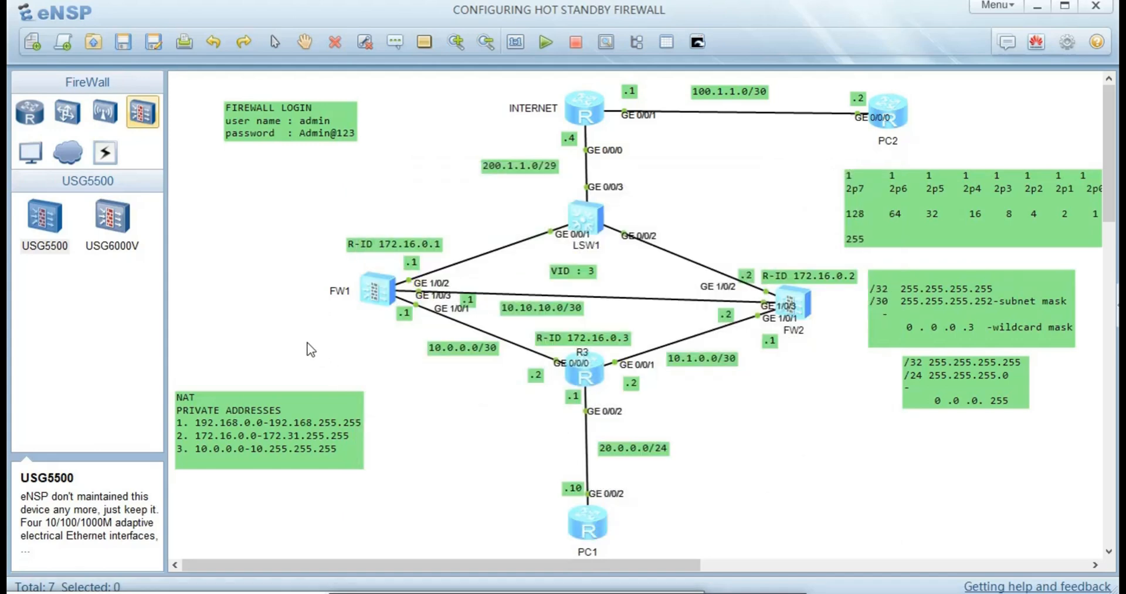
left_click(585, 376)
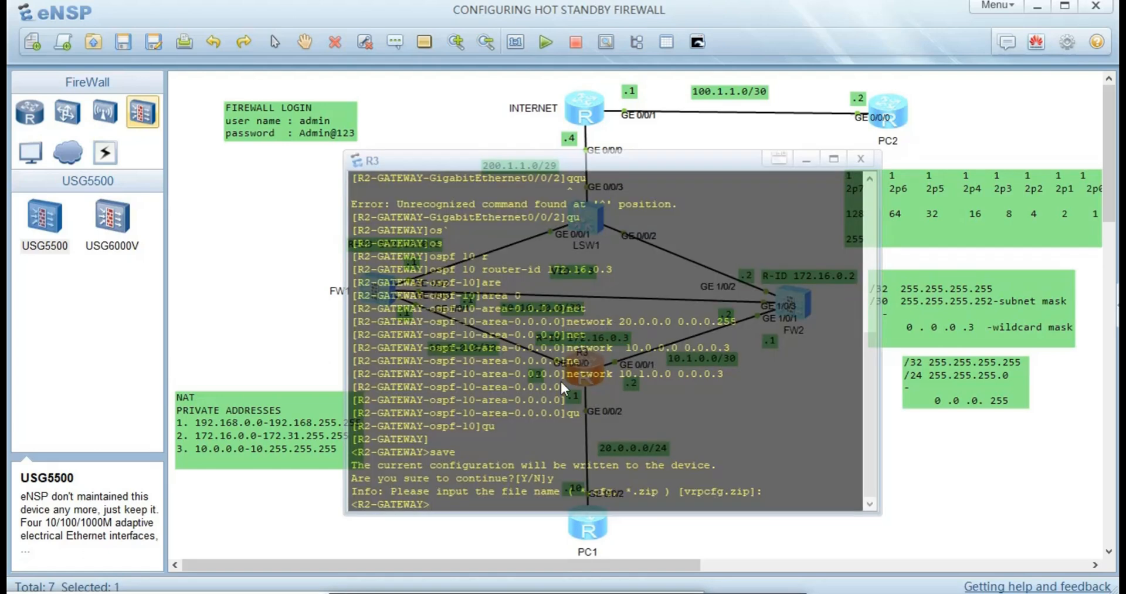
left_click(304, 326)
left_click(304, 326)
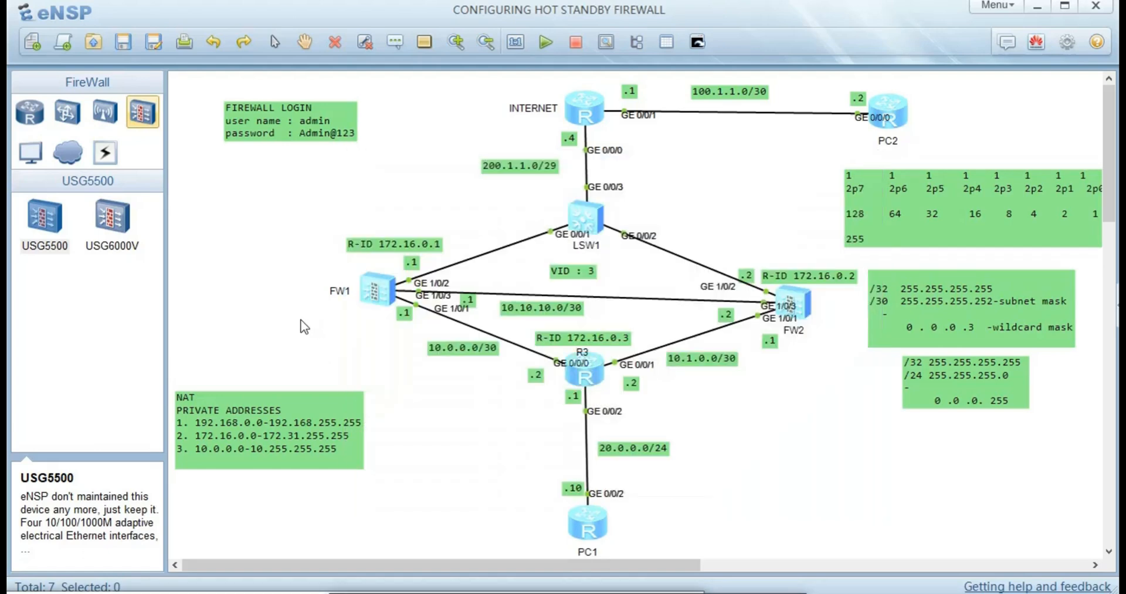
double_click(579, 365)
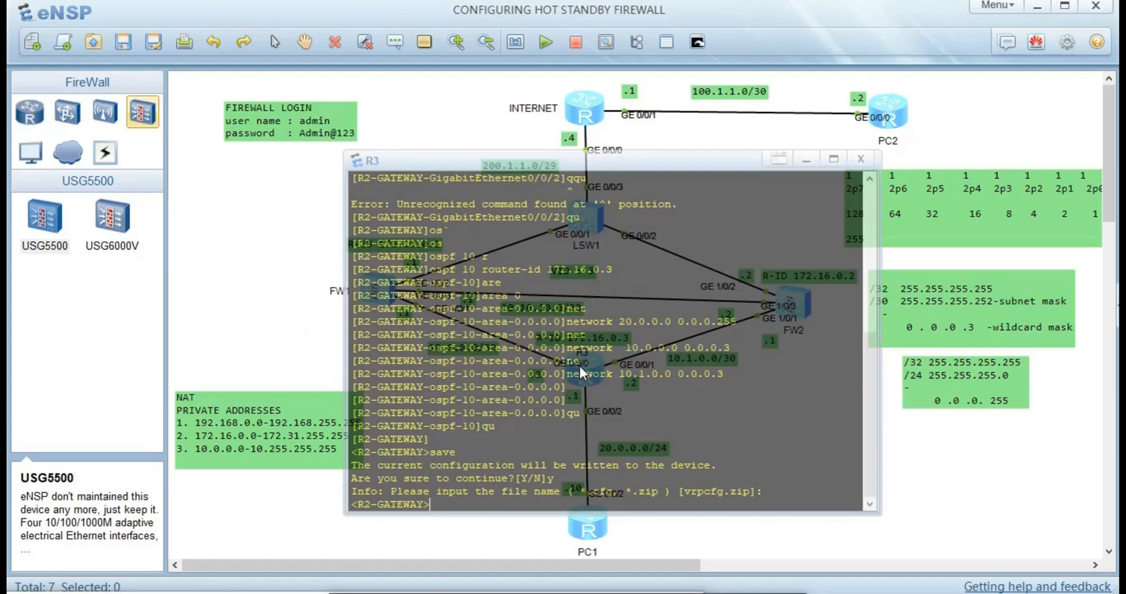
key("Return")
type("sys")
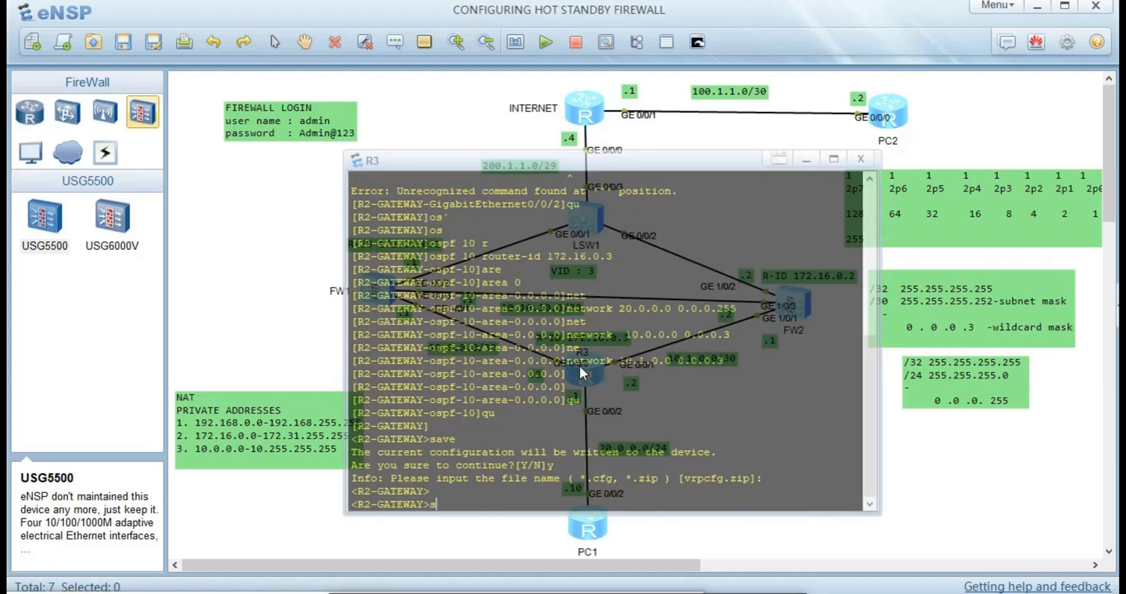
key("Return")
- Set OSPF network type p2p on R3's GigabitEthernet0/0/0
type("int")
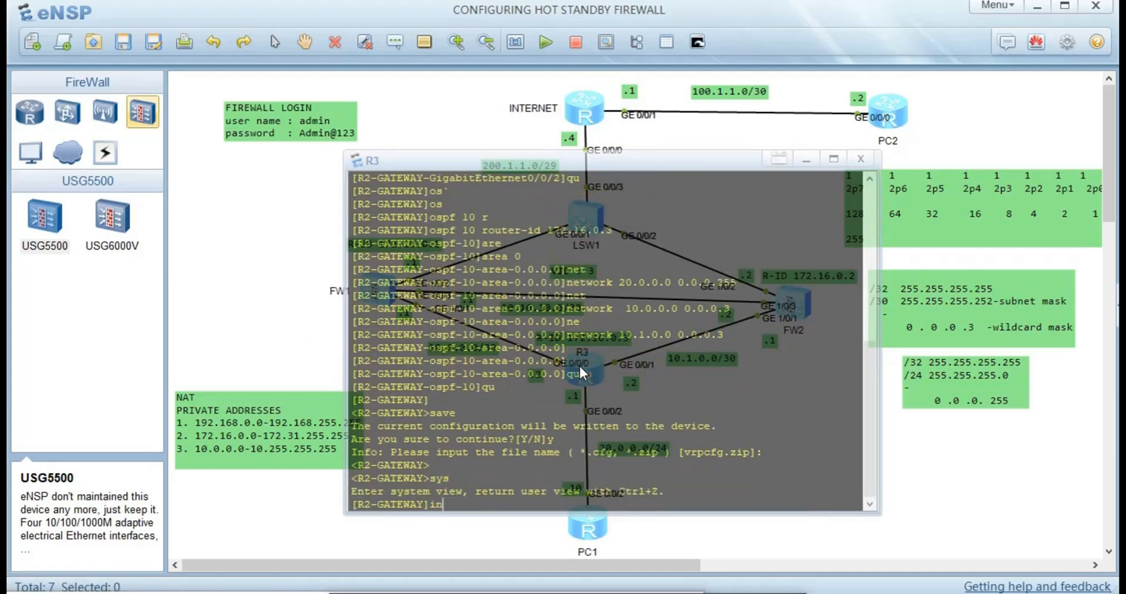
key("Tab")
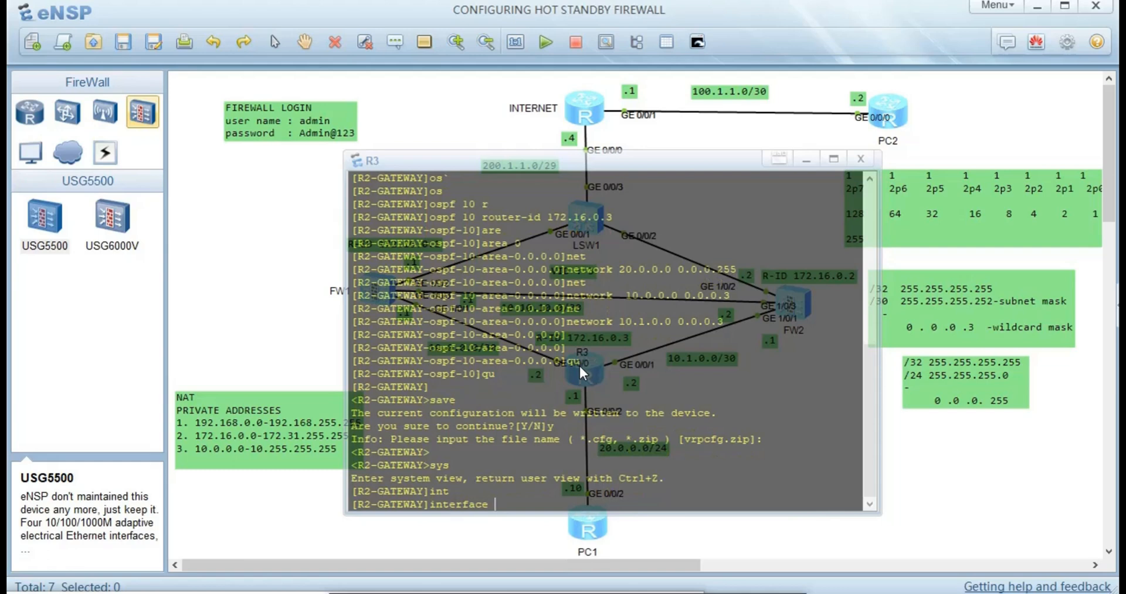
type("g0/0/0")
key("Return")
type("os")
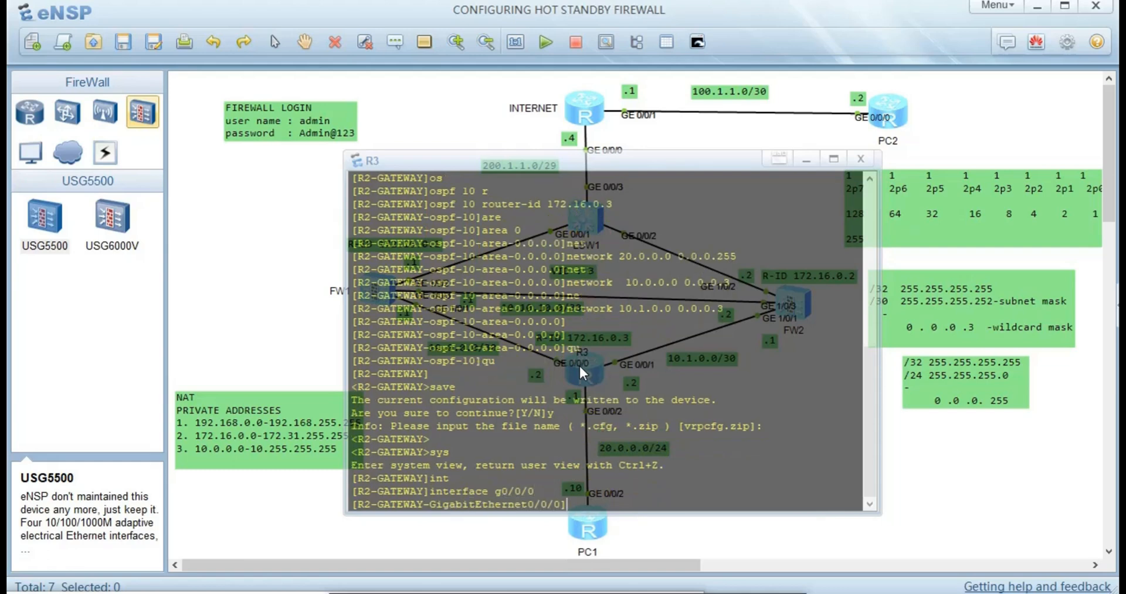
key("Tab")
type("n")
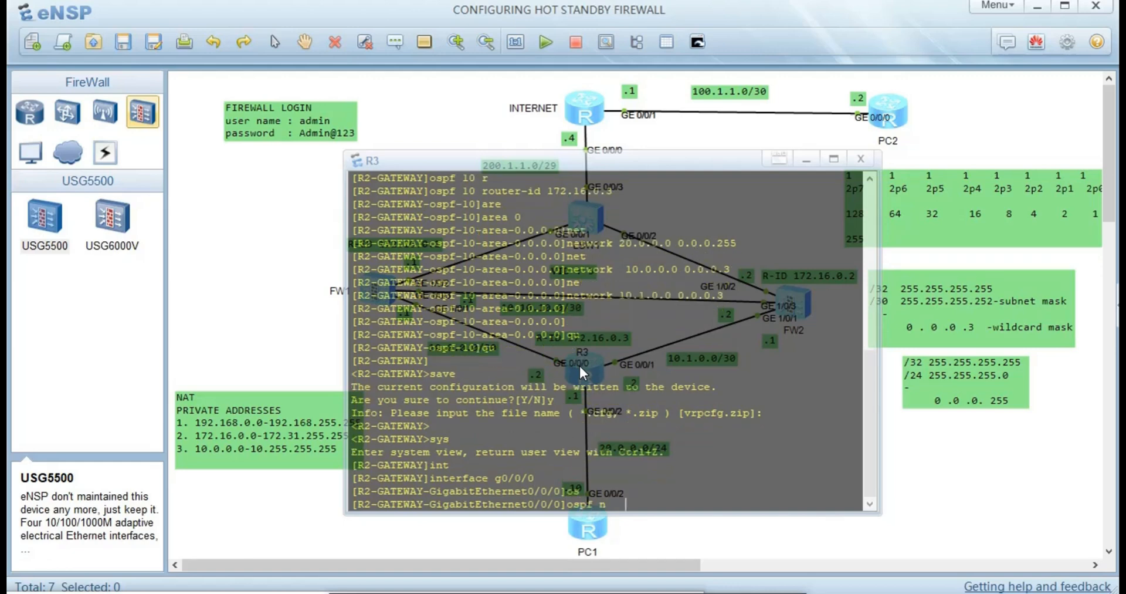
key("Tab")
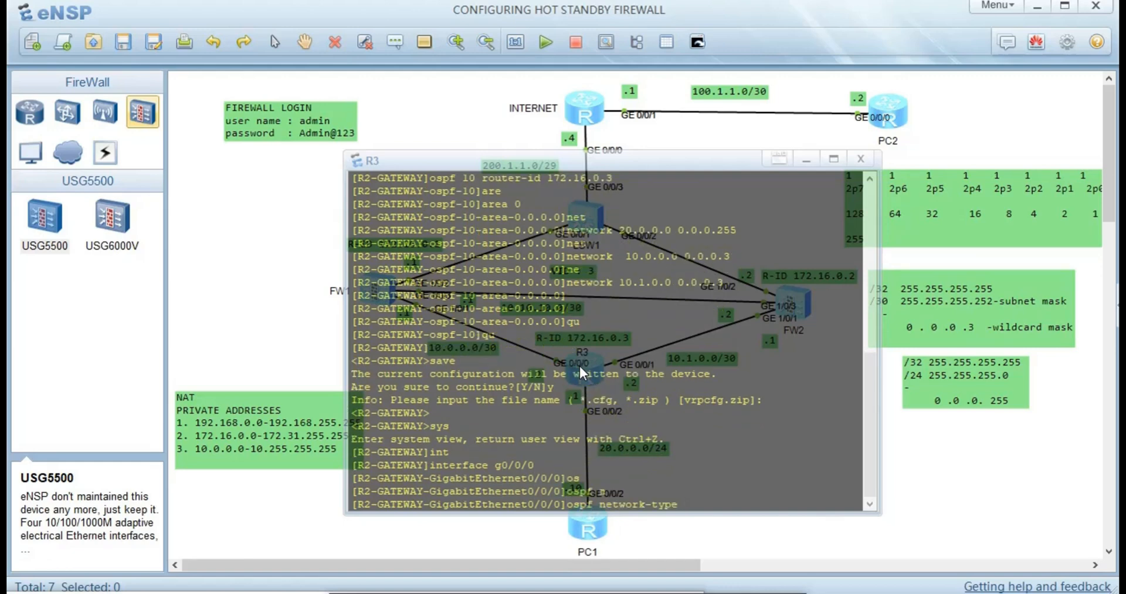
type("p")
key("Tab")
key("Tab")
key("Tab")
key("Tab")
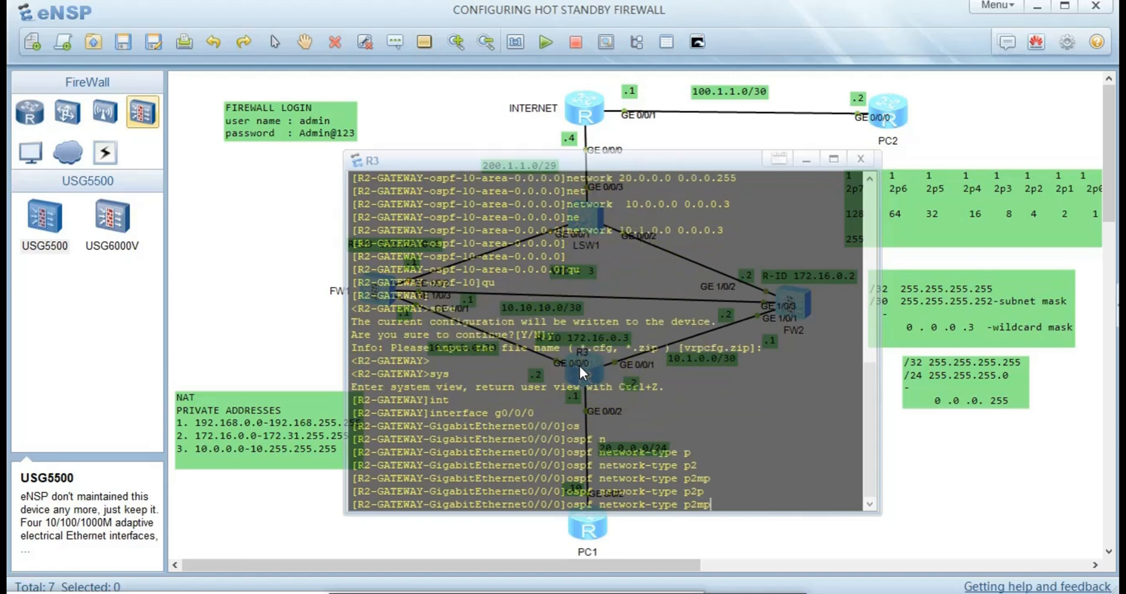
key("Tab")
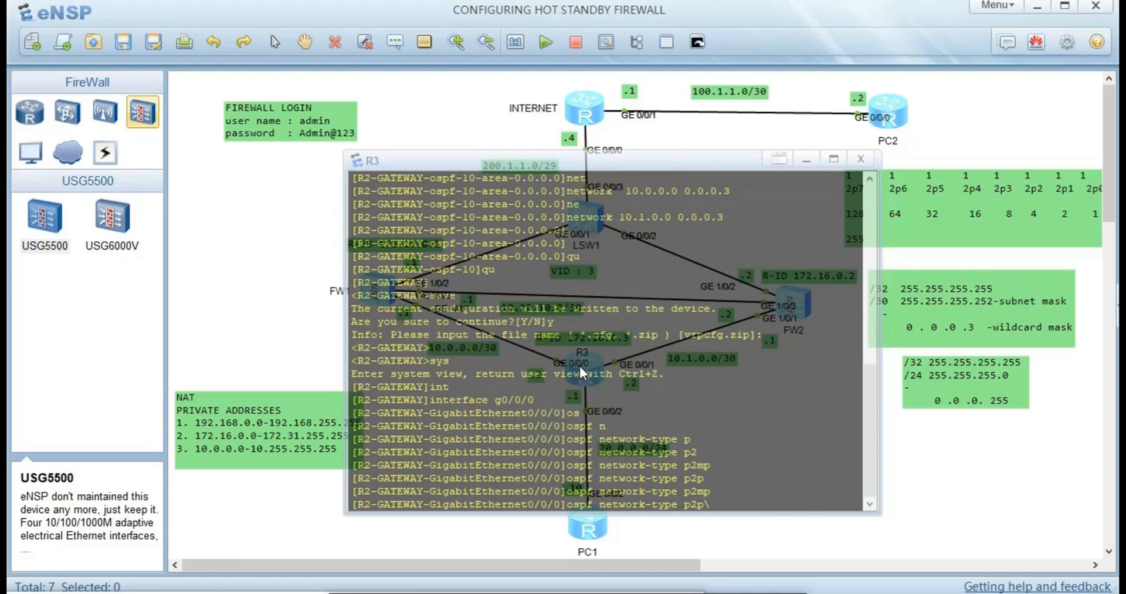
key("Return")
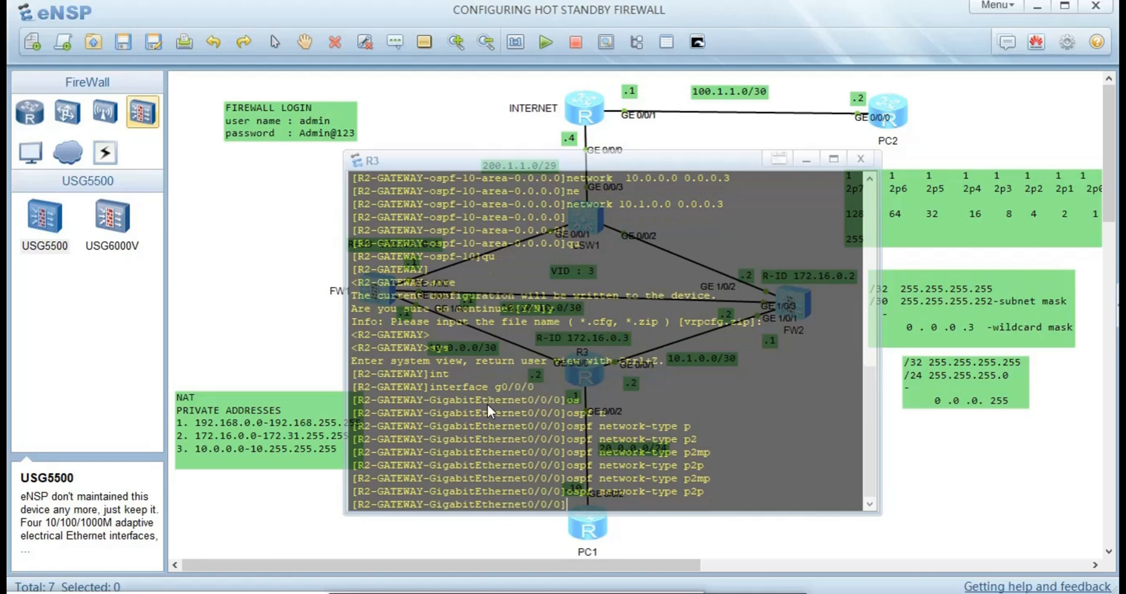
- Set OSPF network type p2p on R3's GigabitEthernet0/0/1
key("Up")
key("Up")
key("BackSpace")
type("1")
key("Return")
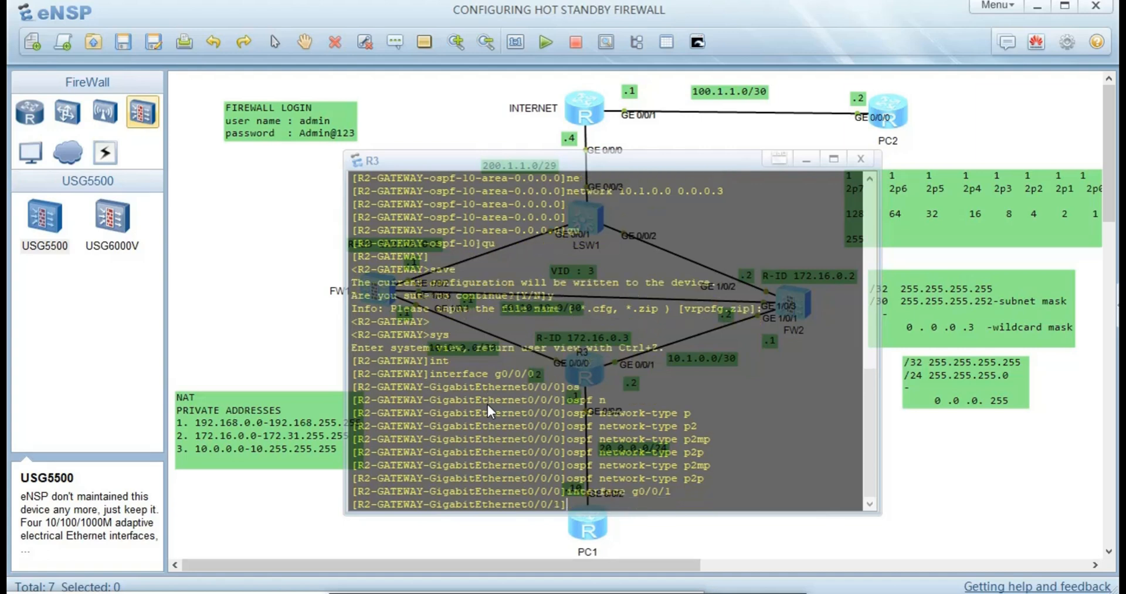
type("os")
key("Tab")
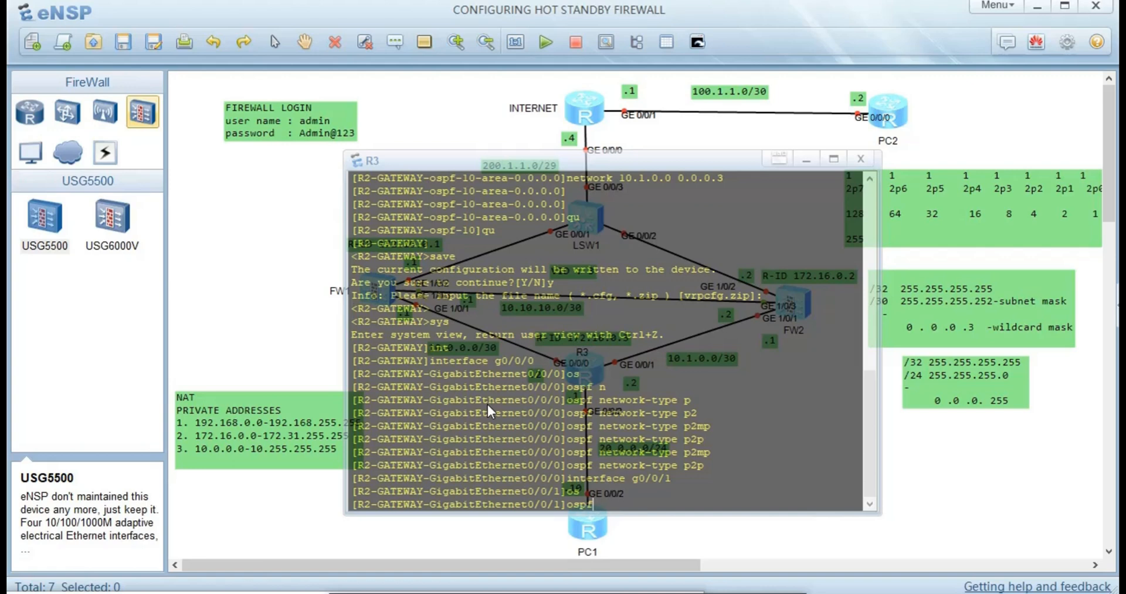
type("n")
key("Tab")
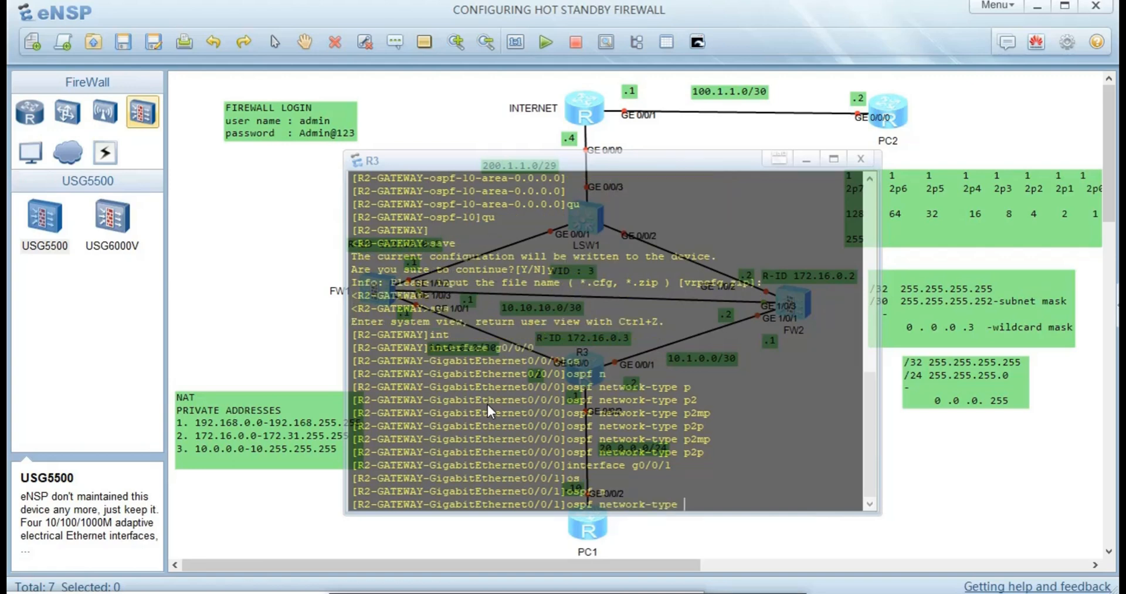
type("p")
key("Tab")
type("2")
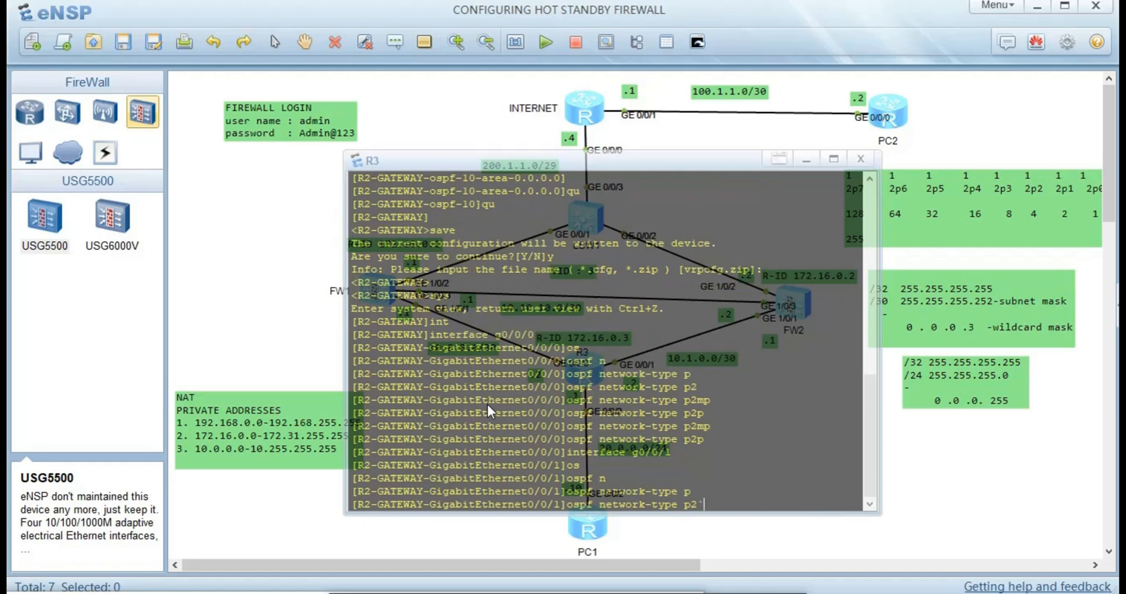
key("Tab")
key("Tab")
key("Tab")
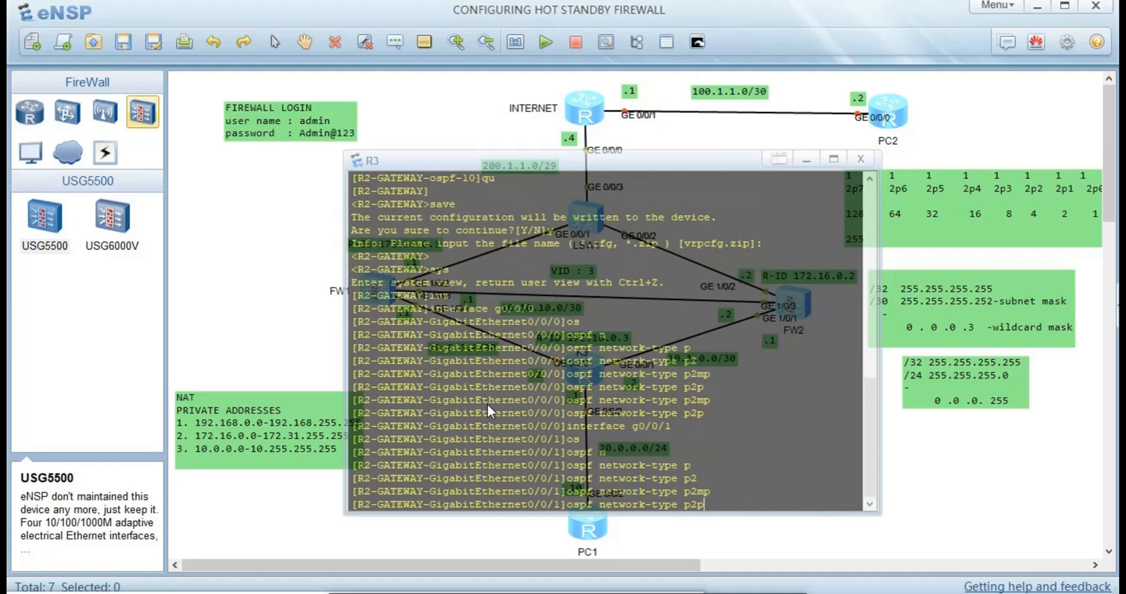
key("Return")
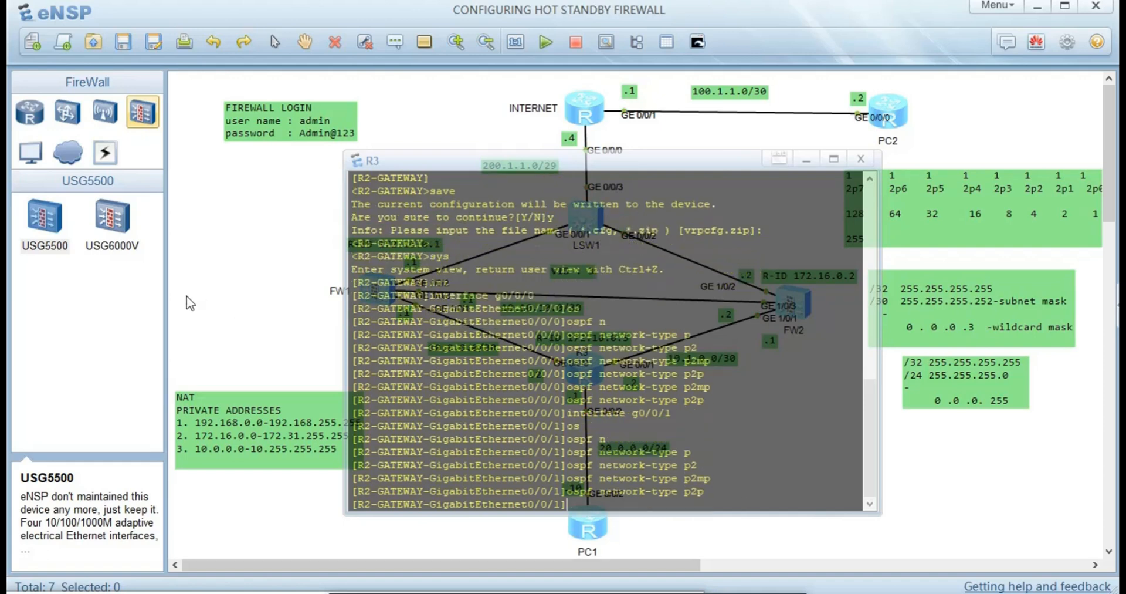
- Set OSPF network type p2p on R3's GigabitEthernet0/0/2 and close the console
key("Up")
key("Up")
key("BackSpace")
type("2")
key("Return")
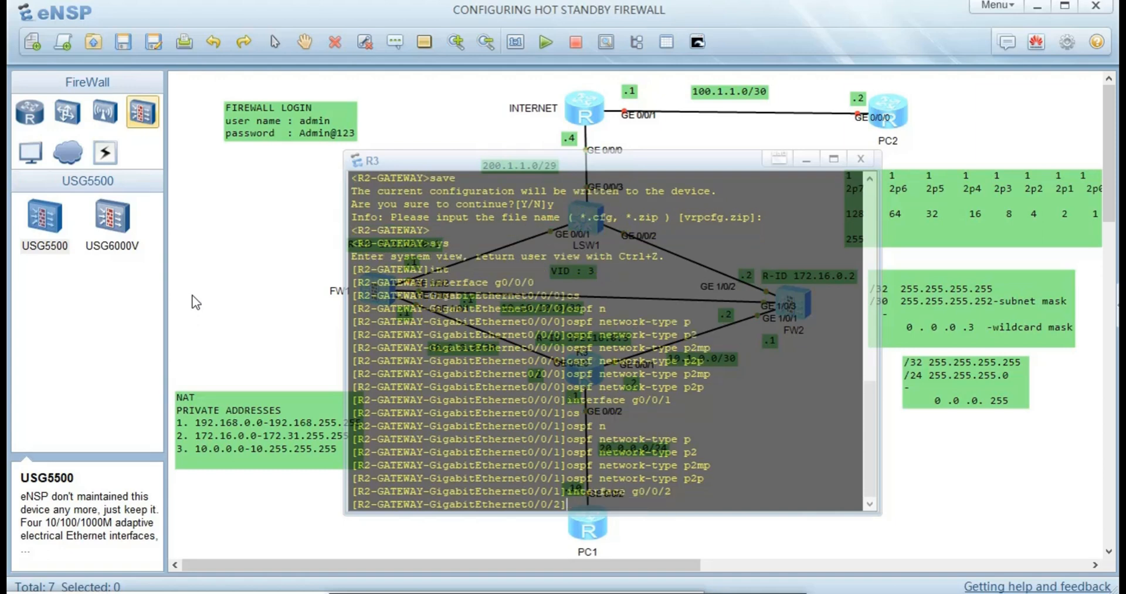
key("Up")
key("Up")
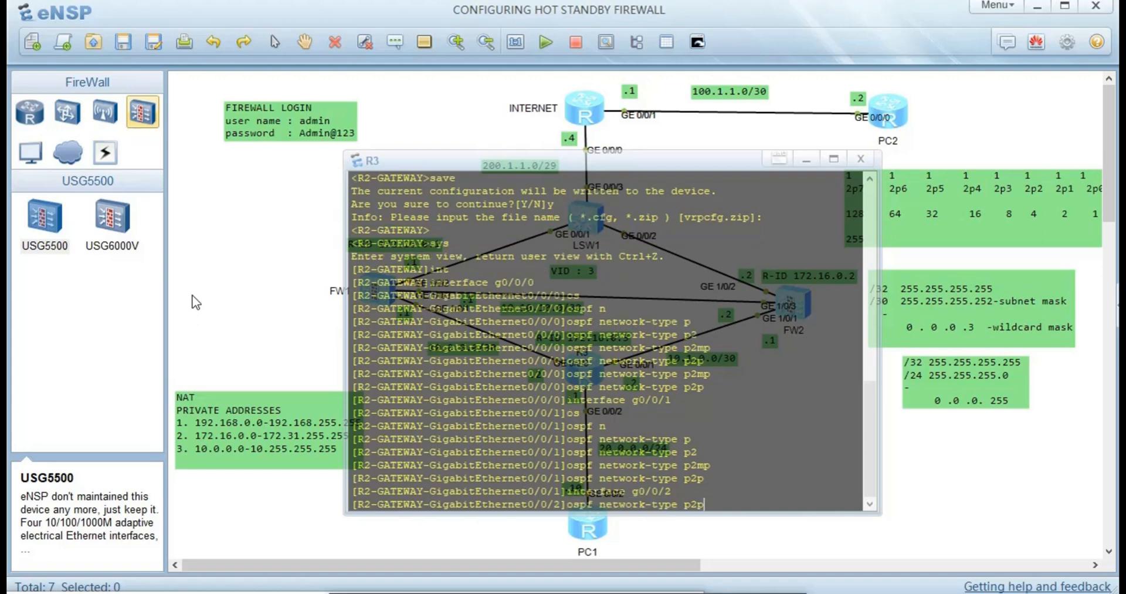
key("Return")
left_click(239, 235)
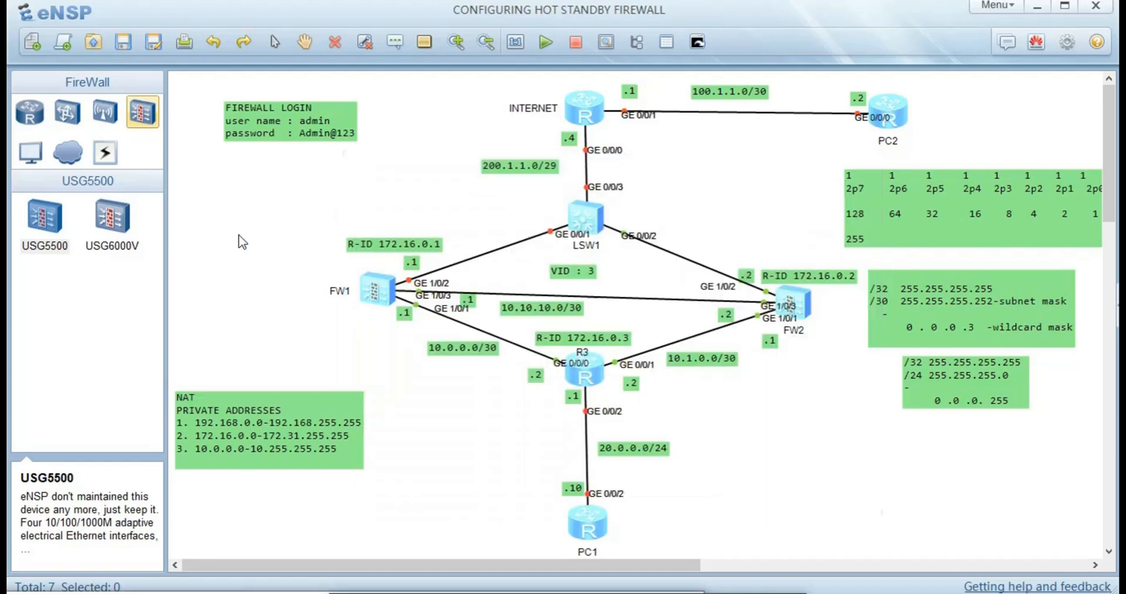
- Open FW1's console and enter interface GigabitEthernet1/0/1
double_click(369, 294)
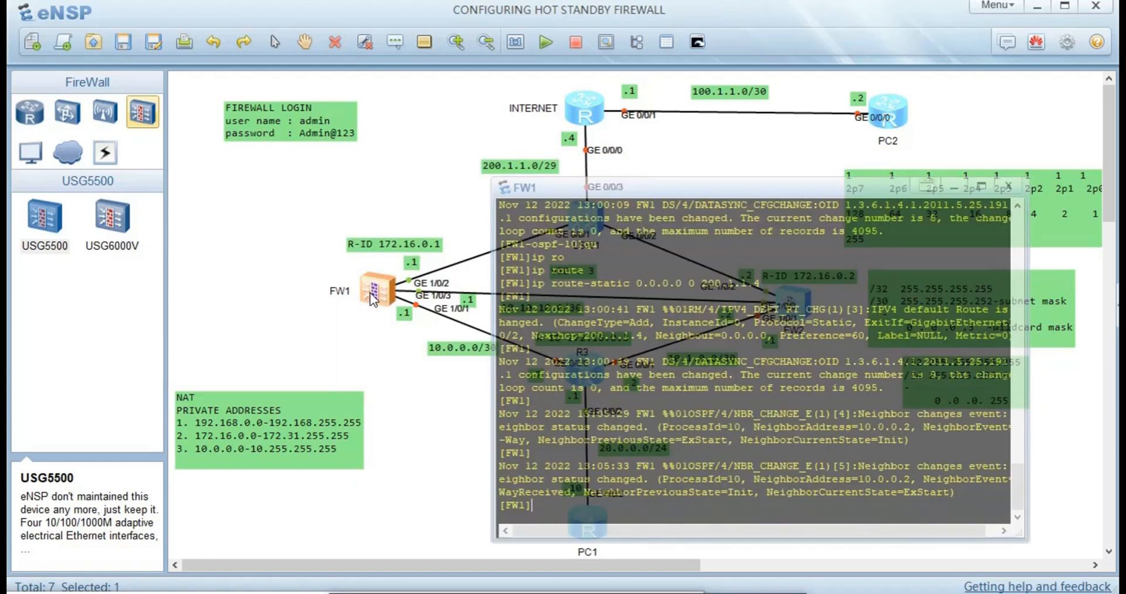
key("Return")
type("int")
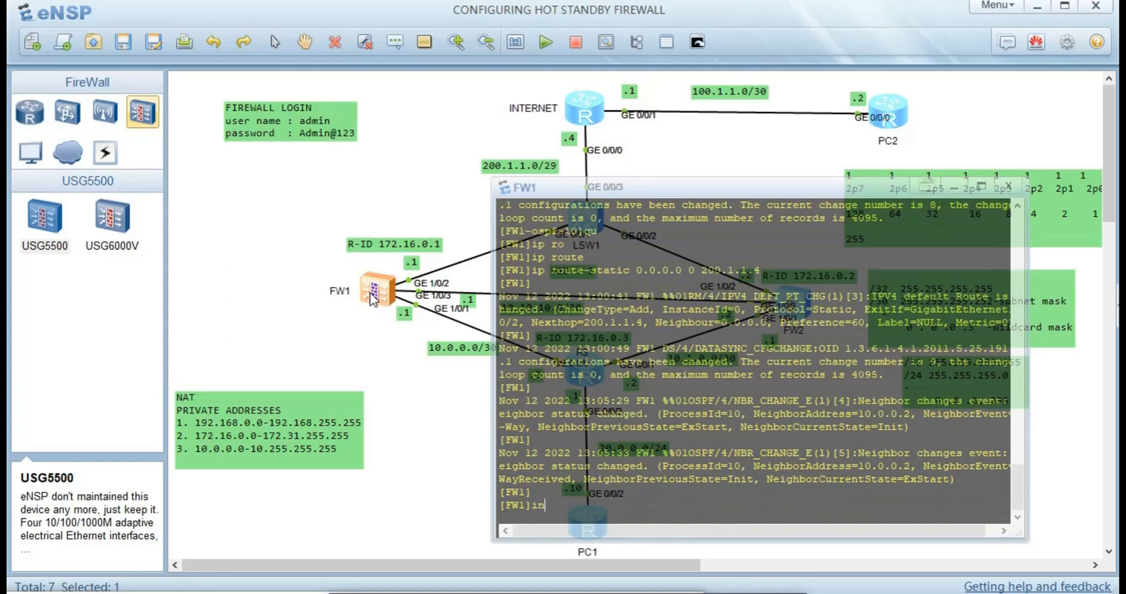
key("Tab")
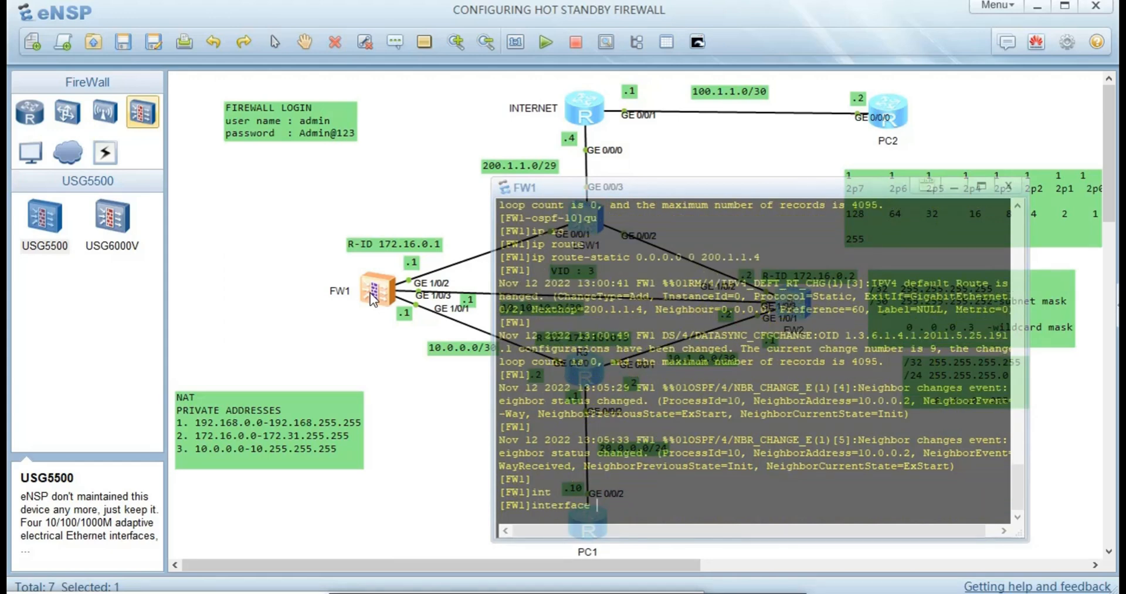
type("gl")
type("/0/1")
key("Return")
- Apply ospf network-type p2p on FW1's GigabitEthernet1/0/1
type("os")
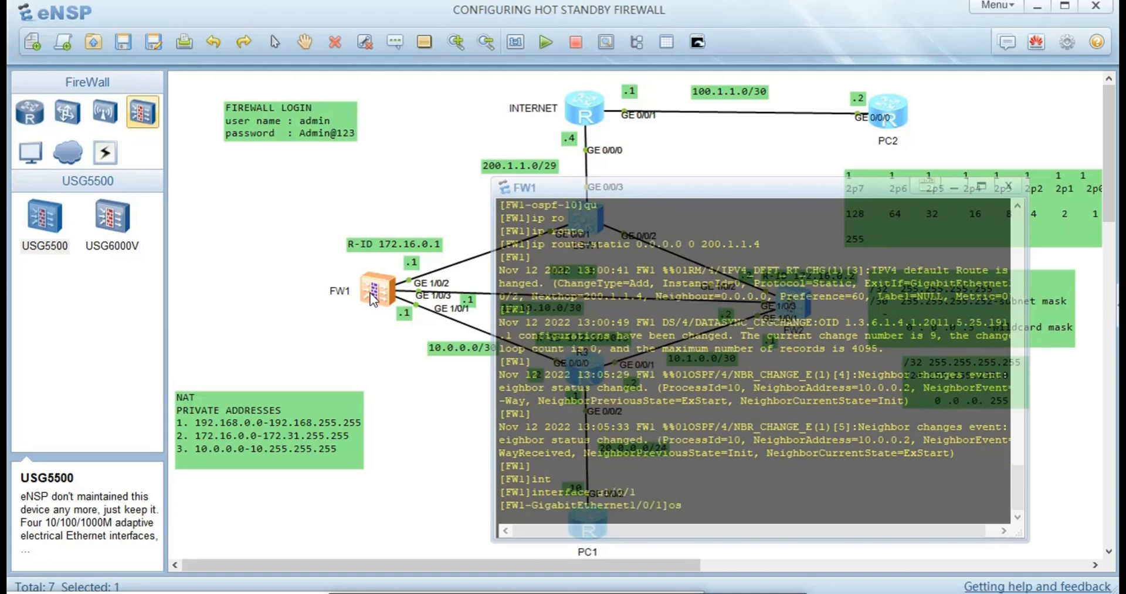
key("Tab")
type("b")
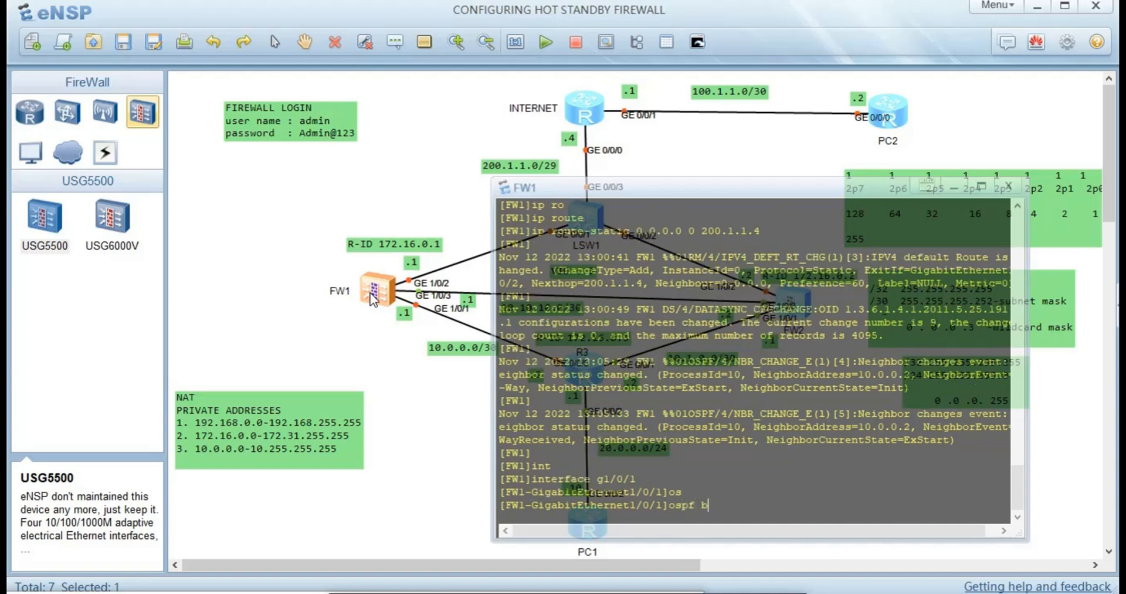
key("BackSpace")
type("n")
key("Tab")
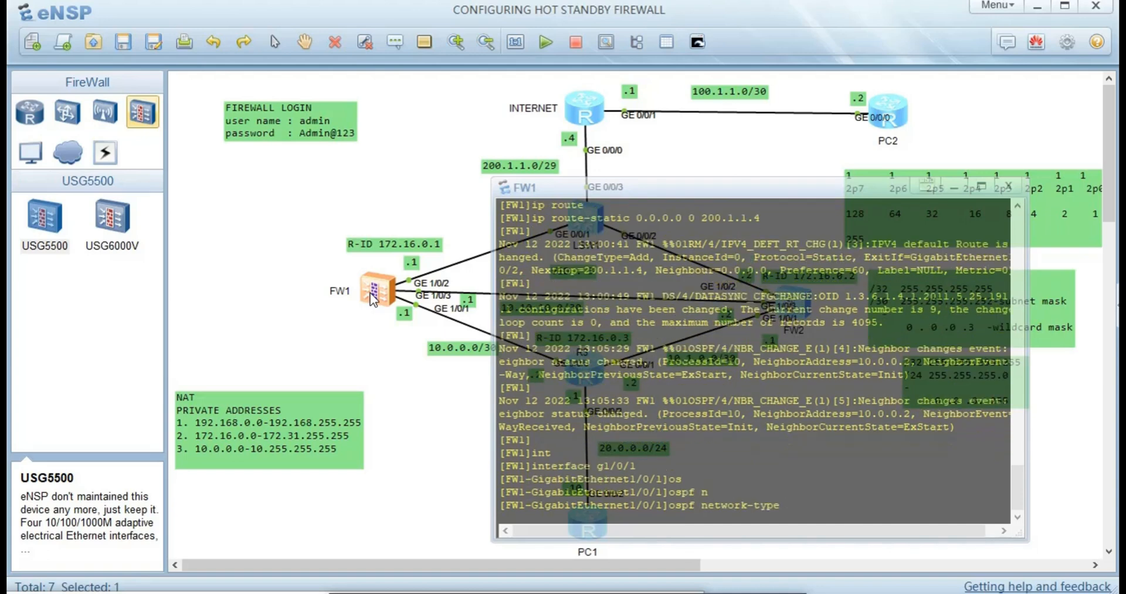
type("p")
key("Tab")
key("Tab")
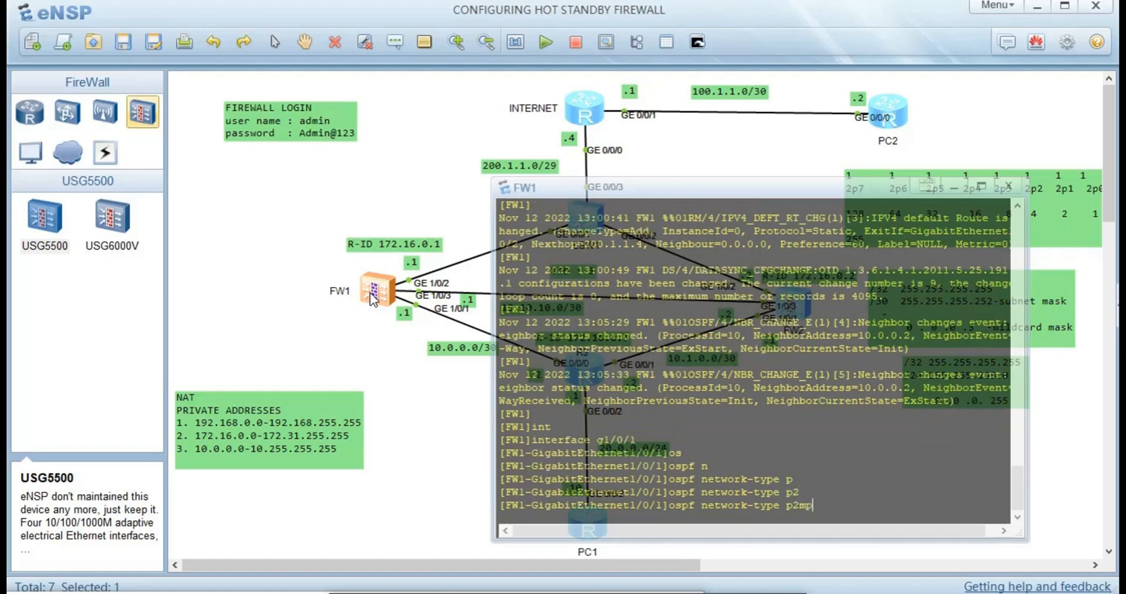
key("Tab")
key("Return")
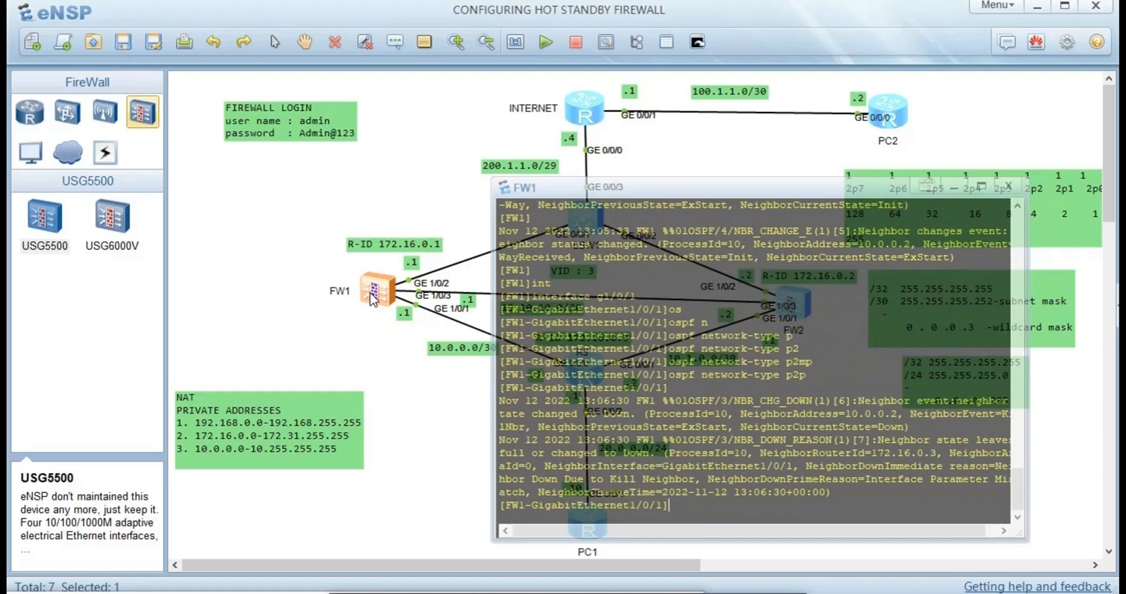
- Close FW1's console, open FW2's and enter interface GigabitEthernet1/0/1
left_click(363, 371)
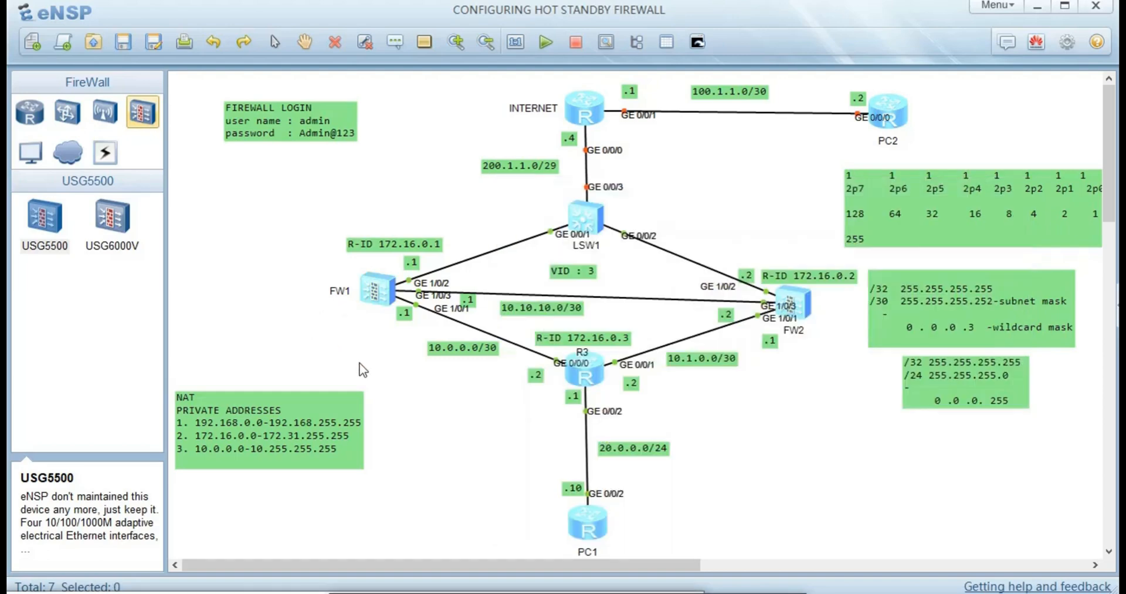
double_click(794, 304)
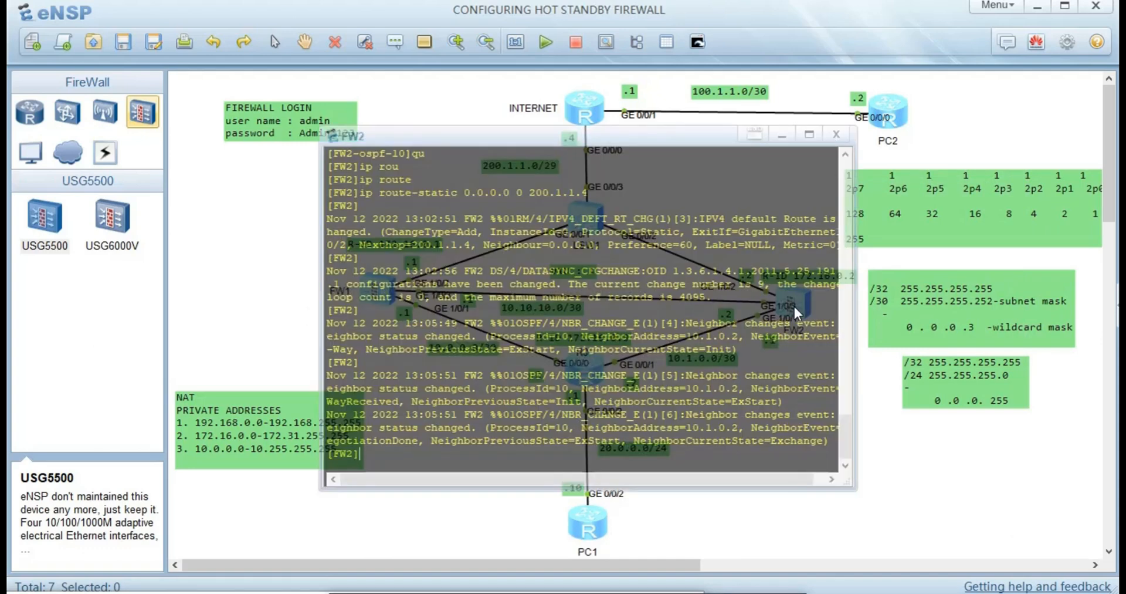
type("int g1/0/1")
key("Return")
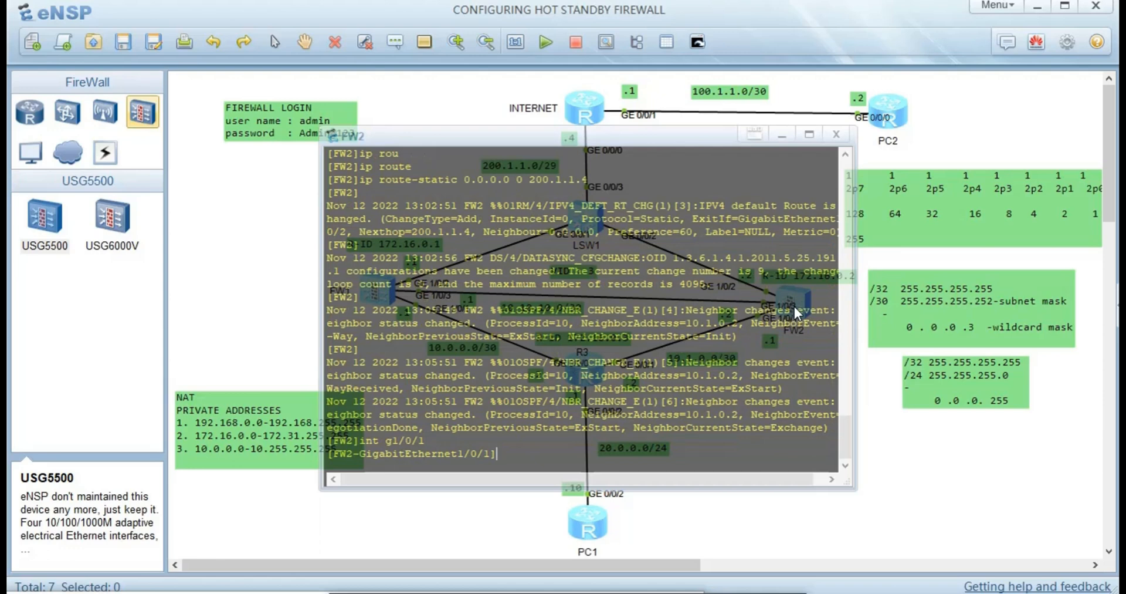
- Apply ospf network-type p2p on FW2, confirm neighbor 10.1.0.2 reaches Full, then close the console
type("os")
key("Tab")
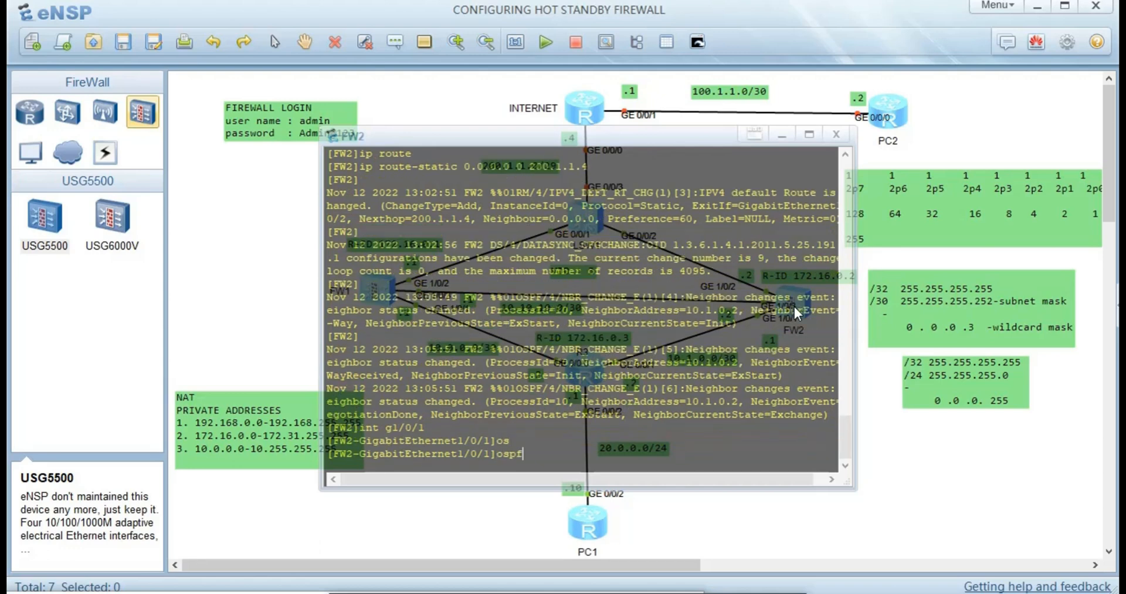
type("n")
key("Tab")
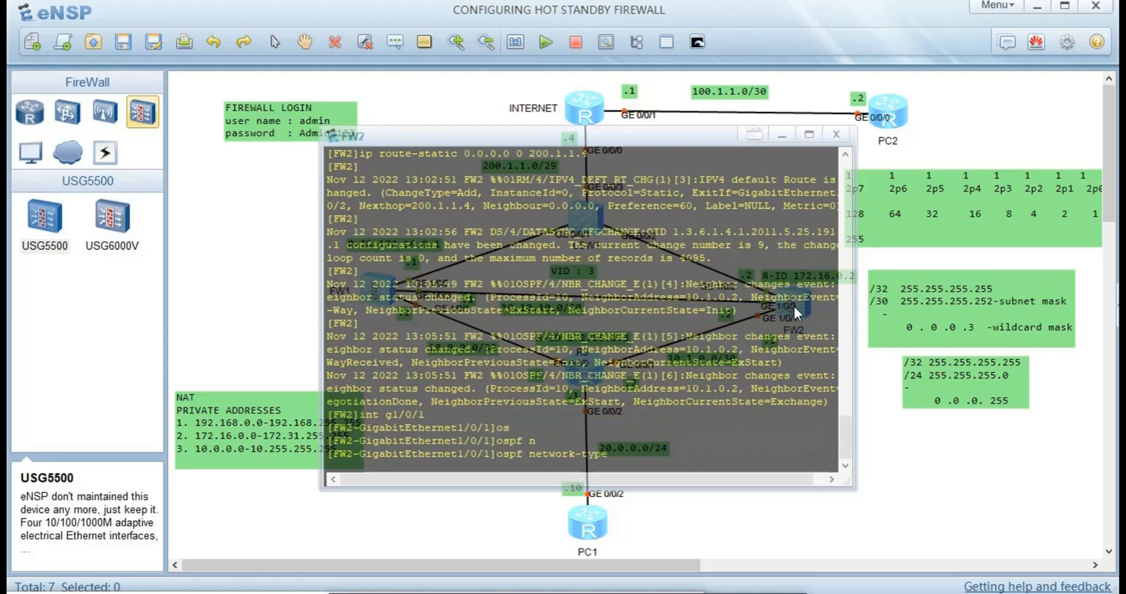
type("p2")
key("Tab")
key("Tab")
key("Return")
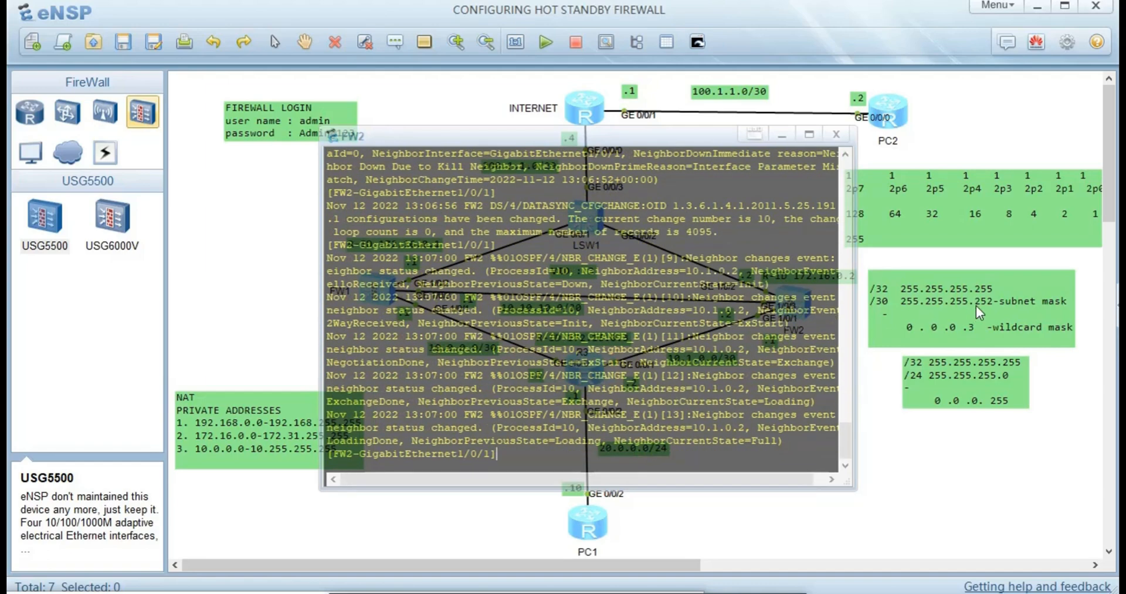
left_click_drag(784, 440, 607, 445)
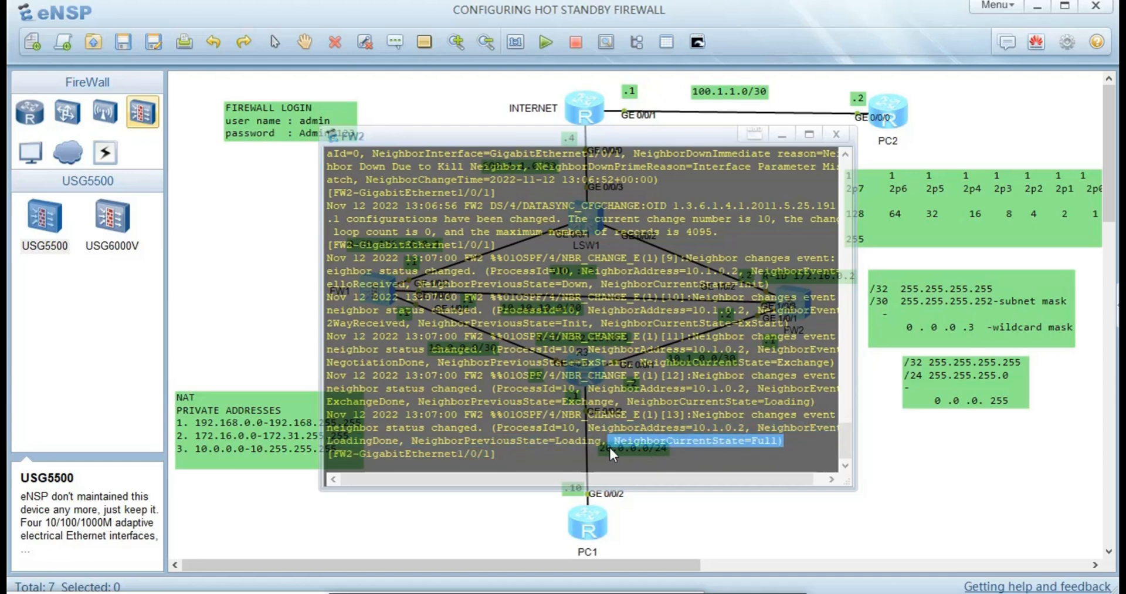
left_click(258, 288)
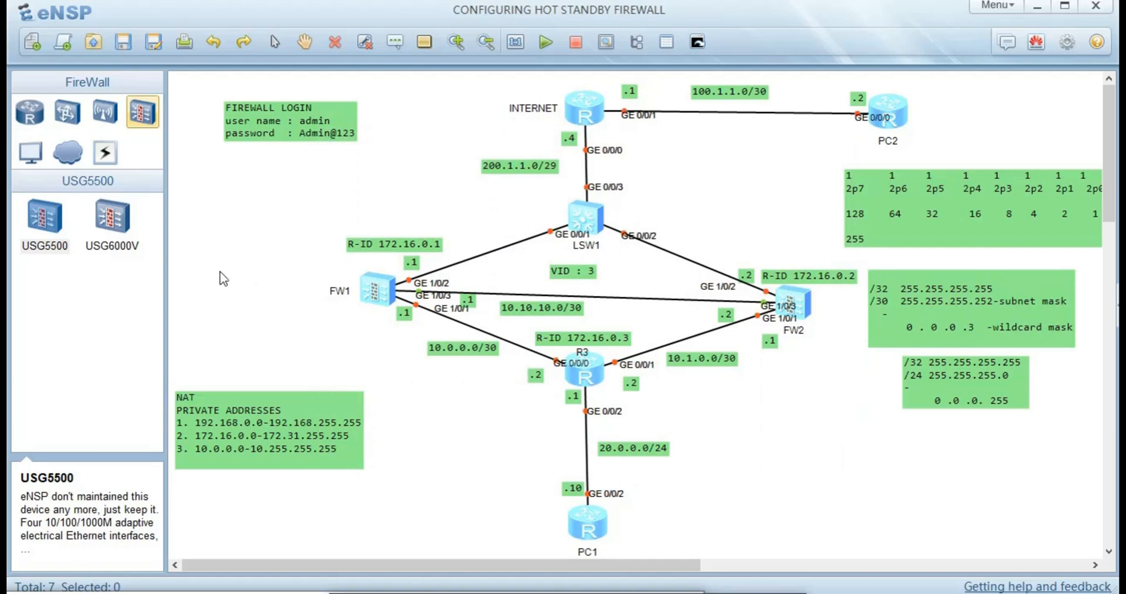
double_click(589, 513)
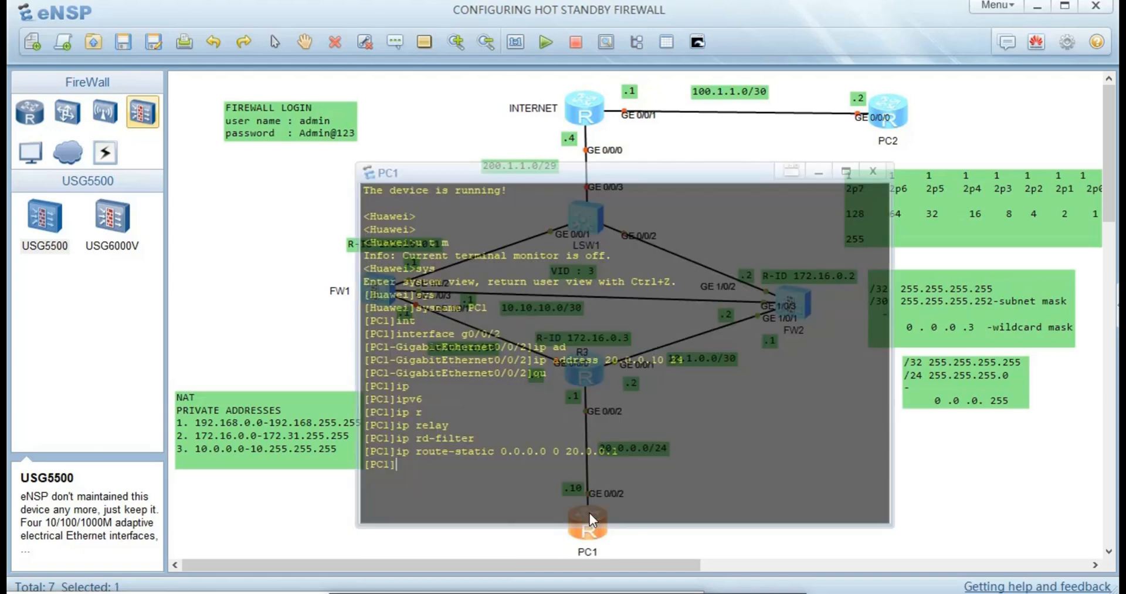
type("ping")
type("10.")
key("BackSpace")
key("BackSpace")
key("BackSpace")
type("20.")
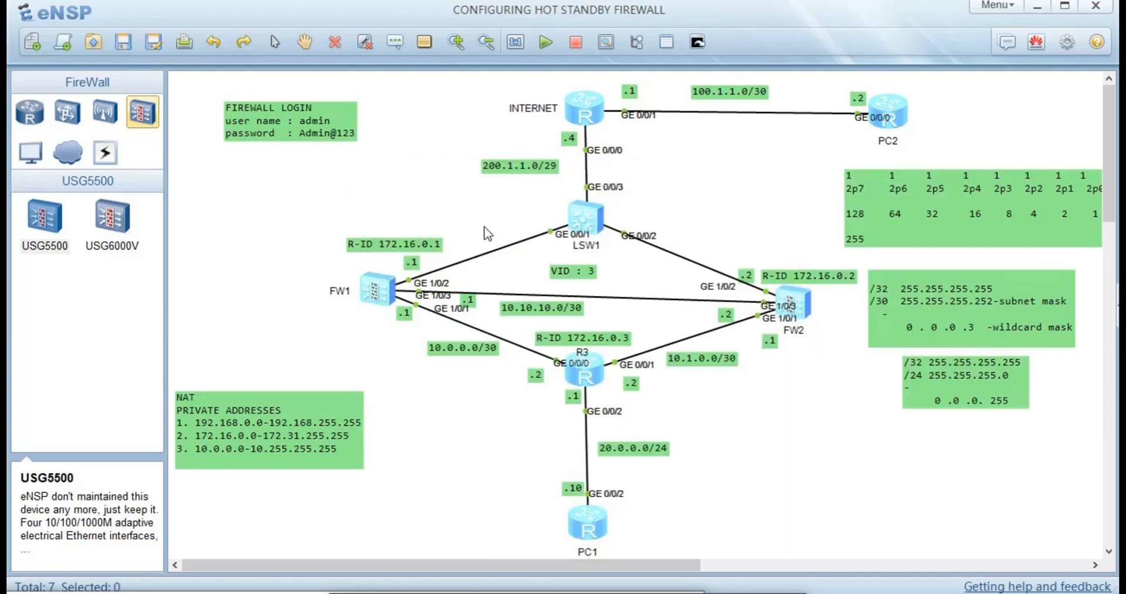
- Open FW1's console, try the ambiguous service command, then start a firewall command
double_click(375, 291)
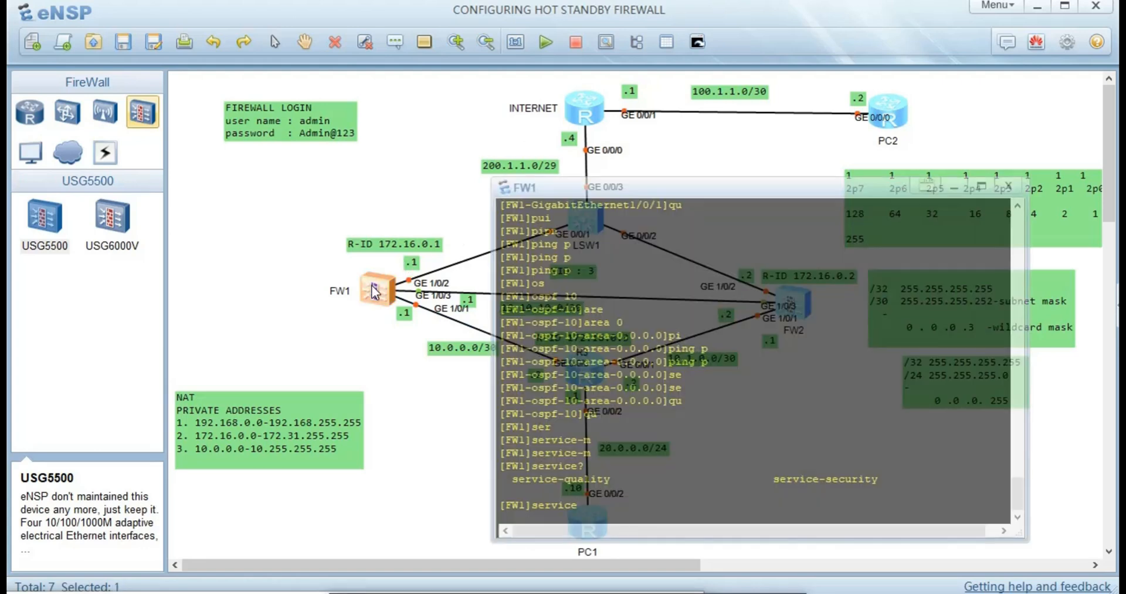
key("Return")
key("Return")
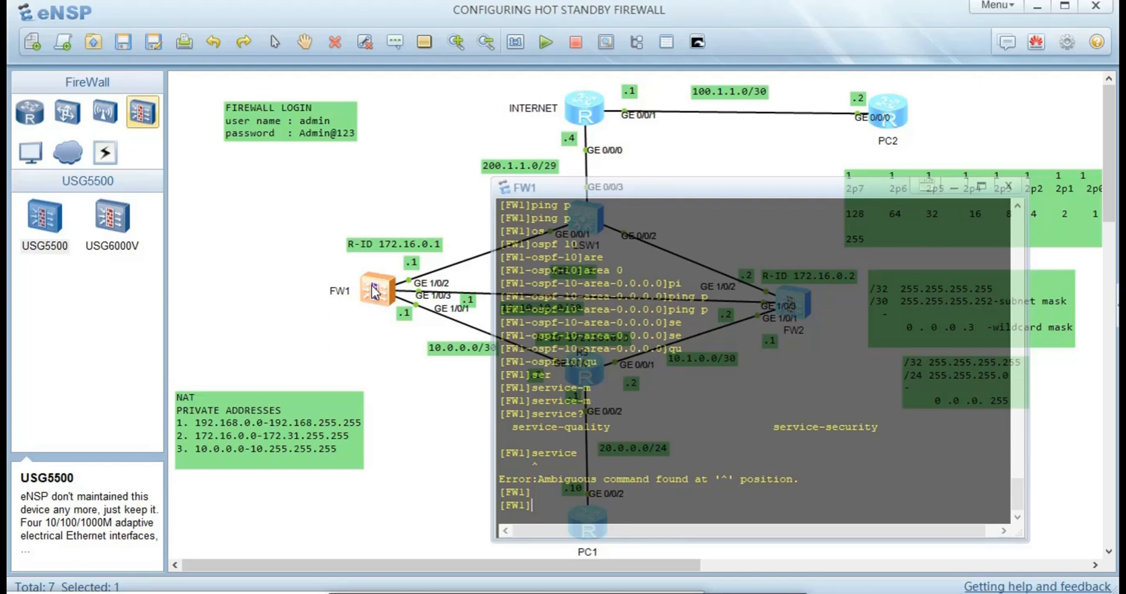
type("fi")
key("Tab")
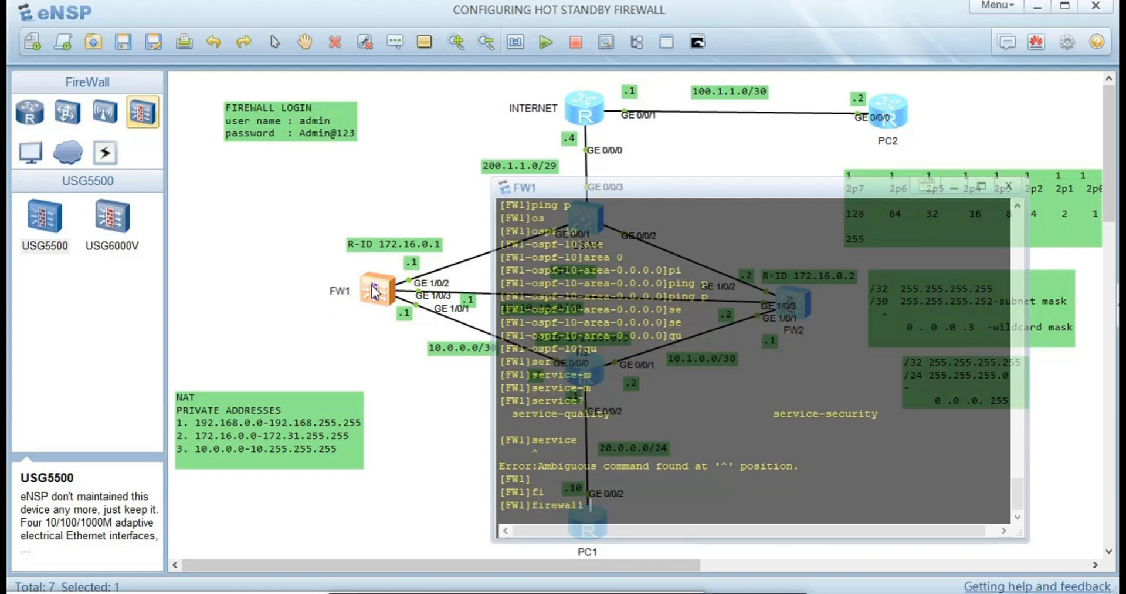
- Add GigabitEthernet1/0/1 to FW1's trust zone
type("z")
key("Tab")
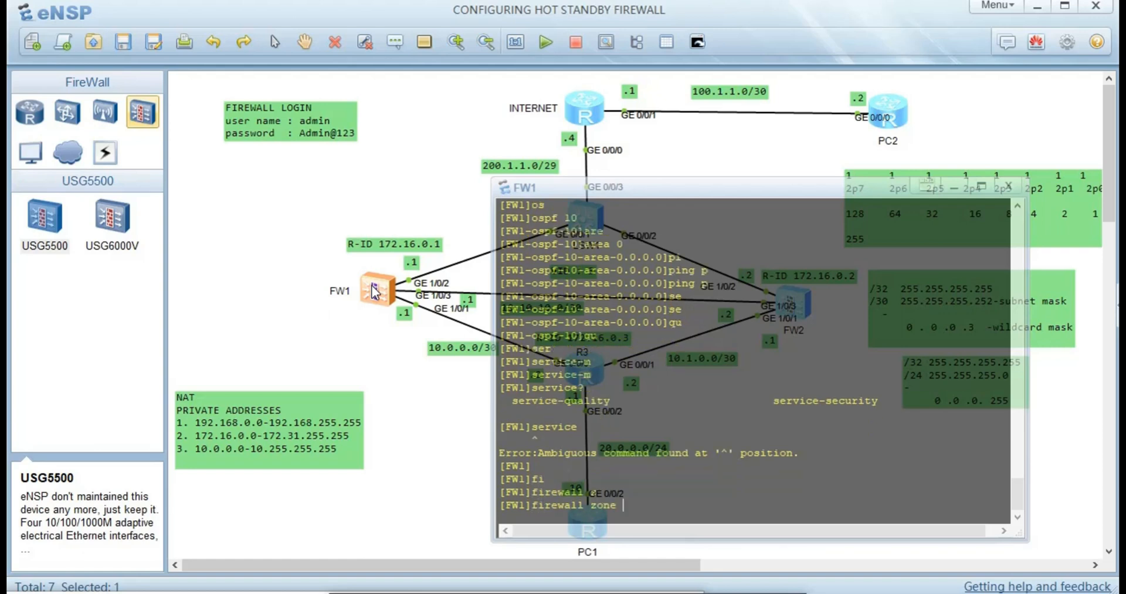
type("t")
key("Tab")
key("Return")
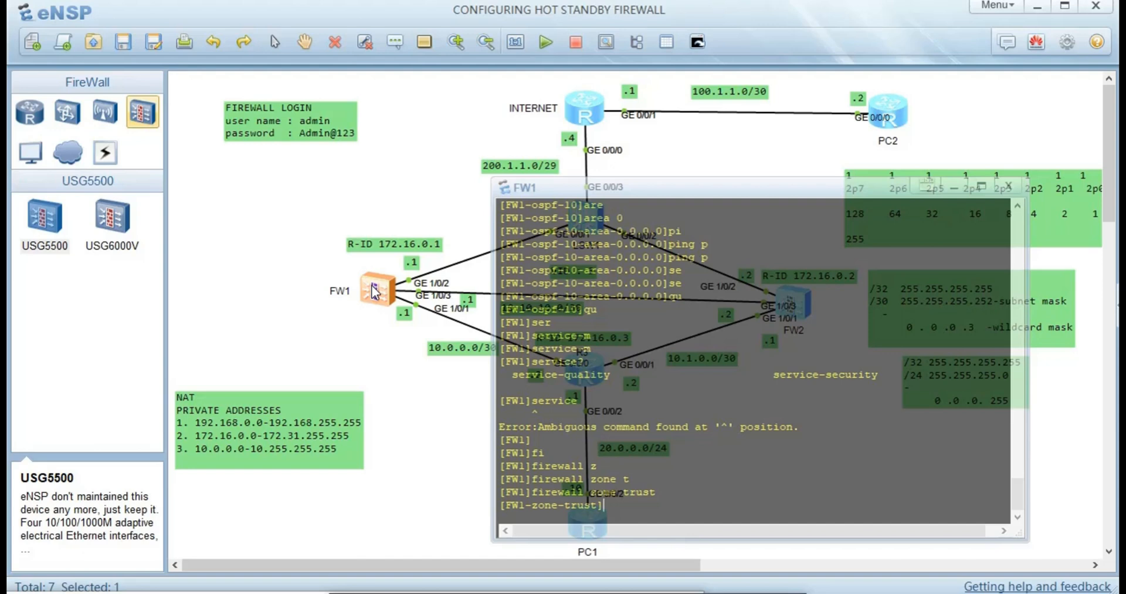
type("add i")
key("Tab")
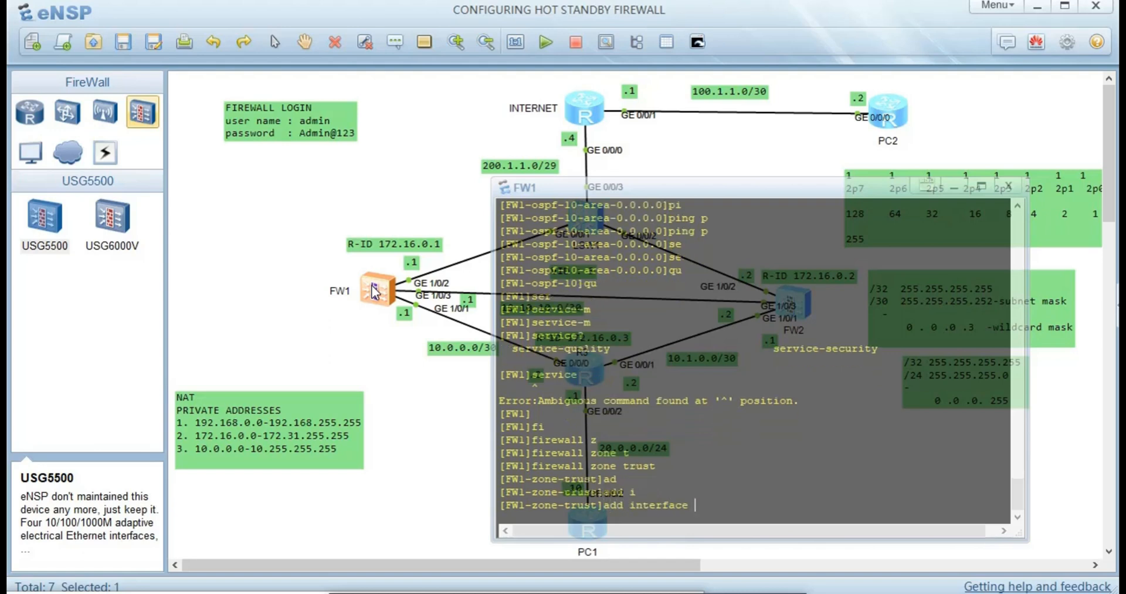
type("g1/0/1")
key("Return")
- Add GigabitEthernet1/0/2 to the untrust zone and leave its configuration
key("Up")
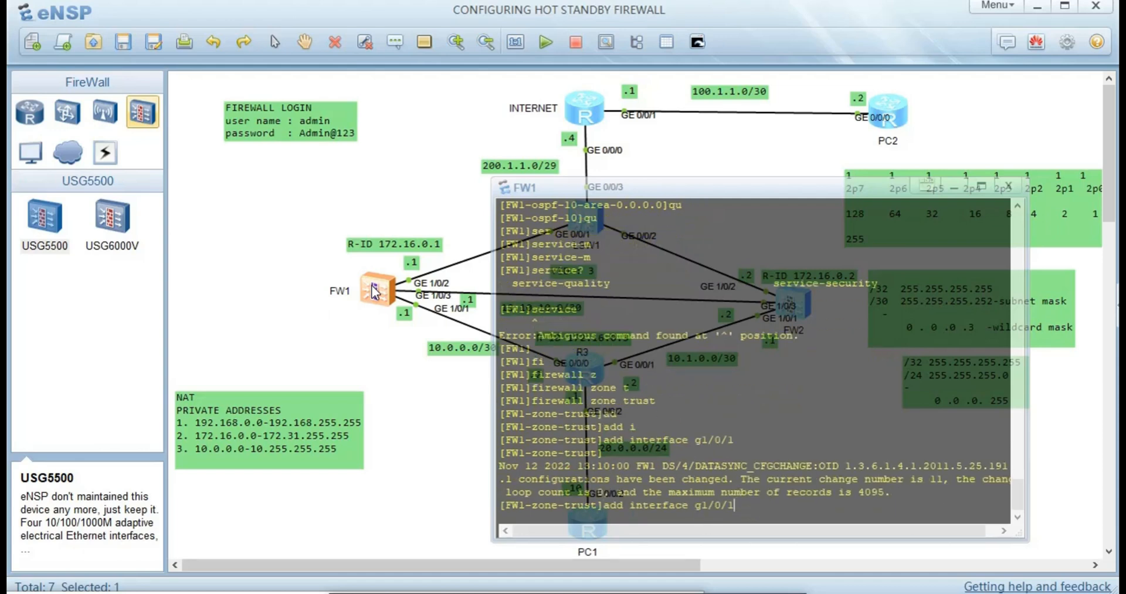
key("Up")
key("BackSpace")
key("BackSpace")
key("BackSpace")
key("BackSpace")
key("BackSpace")
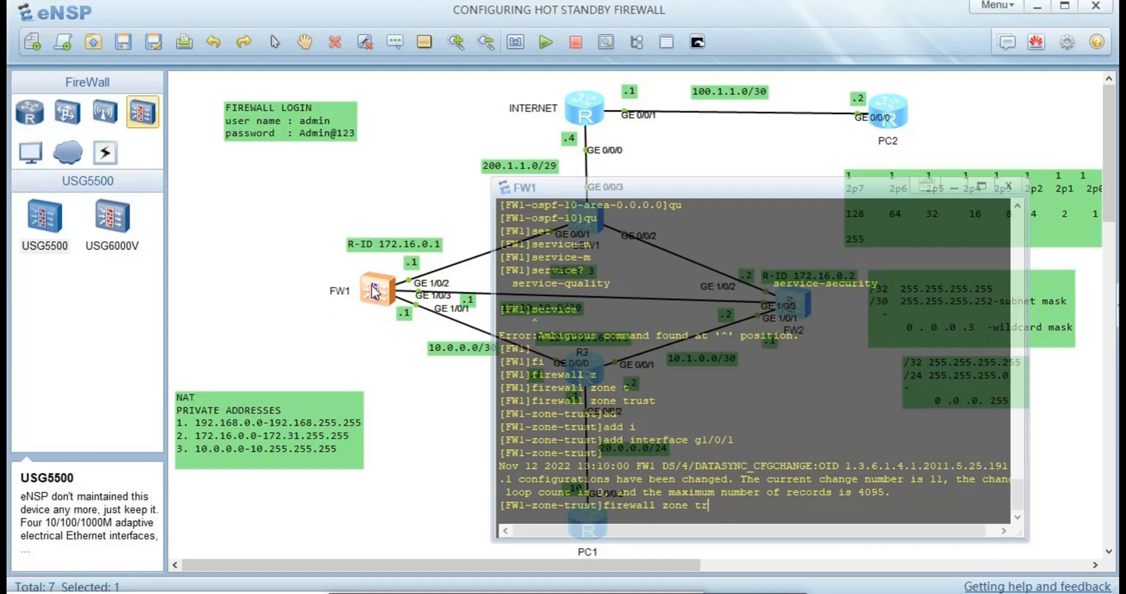
type("untrust")
key("Return")
key("Up")
key("Up")
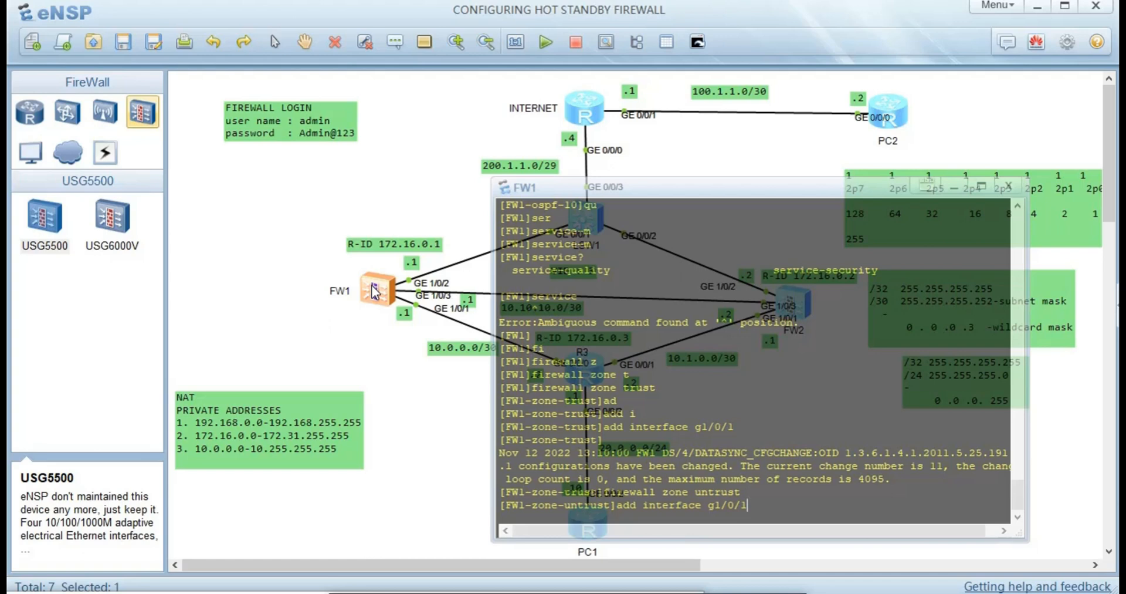
key("BackSpace")
type("2")
key("Return")
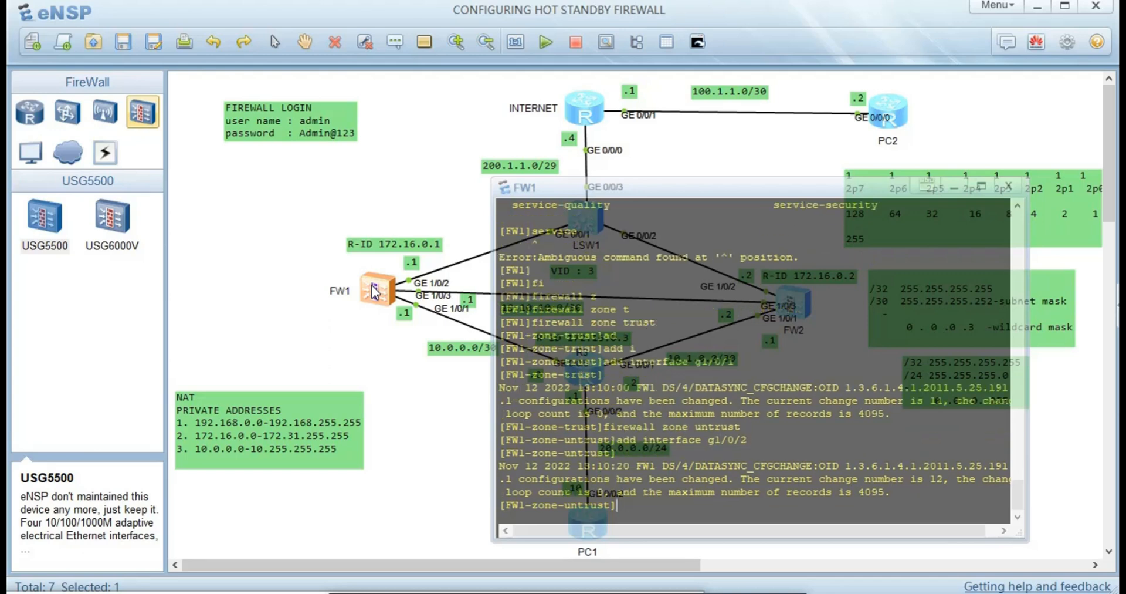
key("Return")
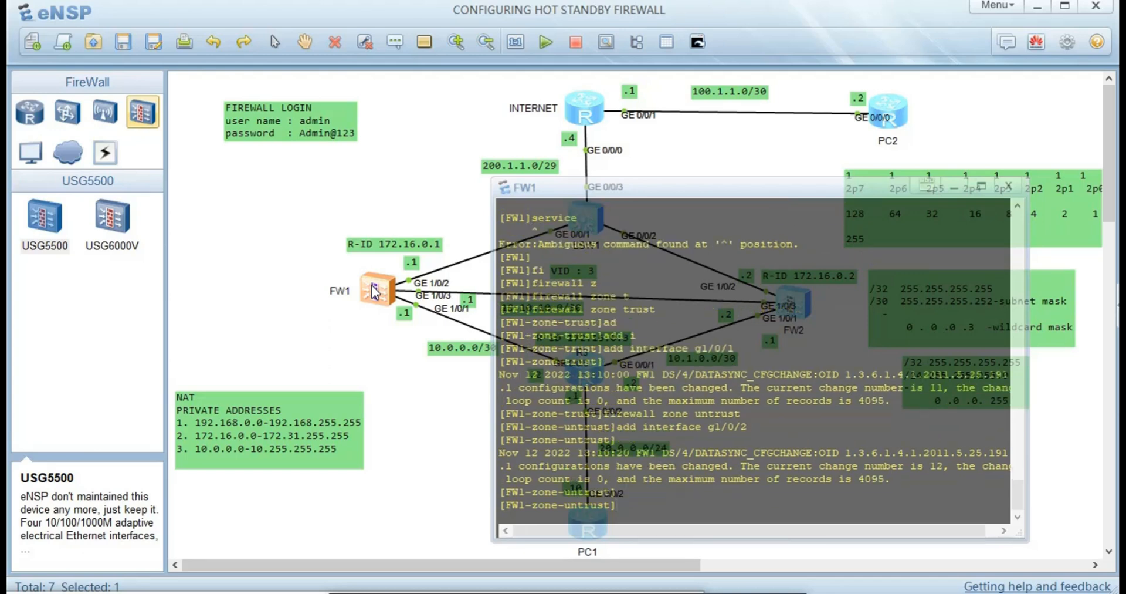
type("qu")
key("Return")
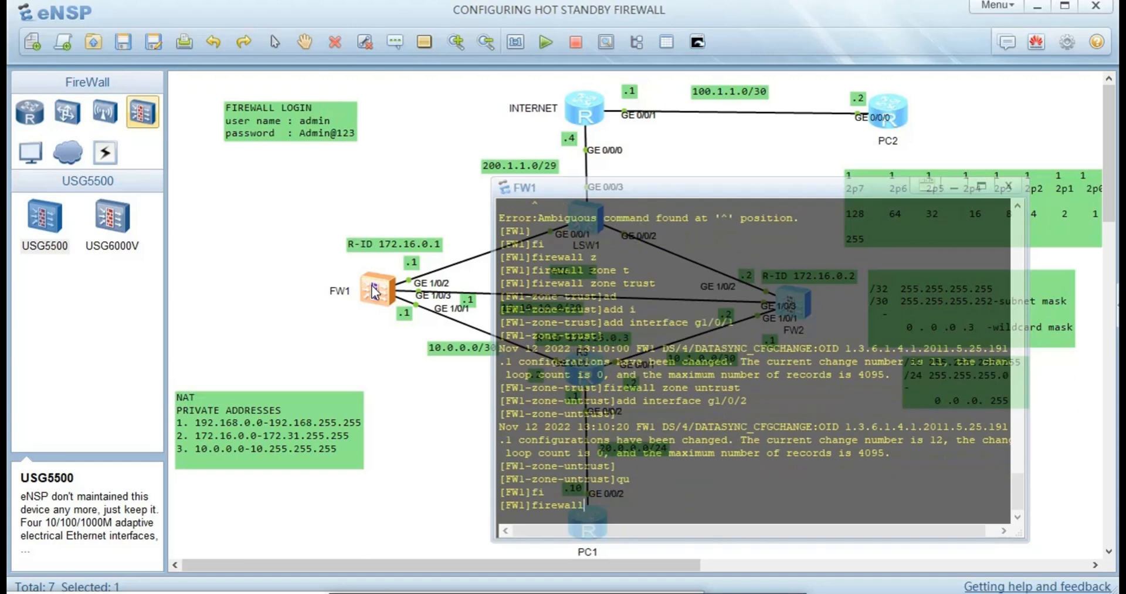
- Add GigabitEthernet1/0/3 to the dmz zone
type("z")
key("Tab")
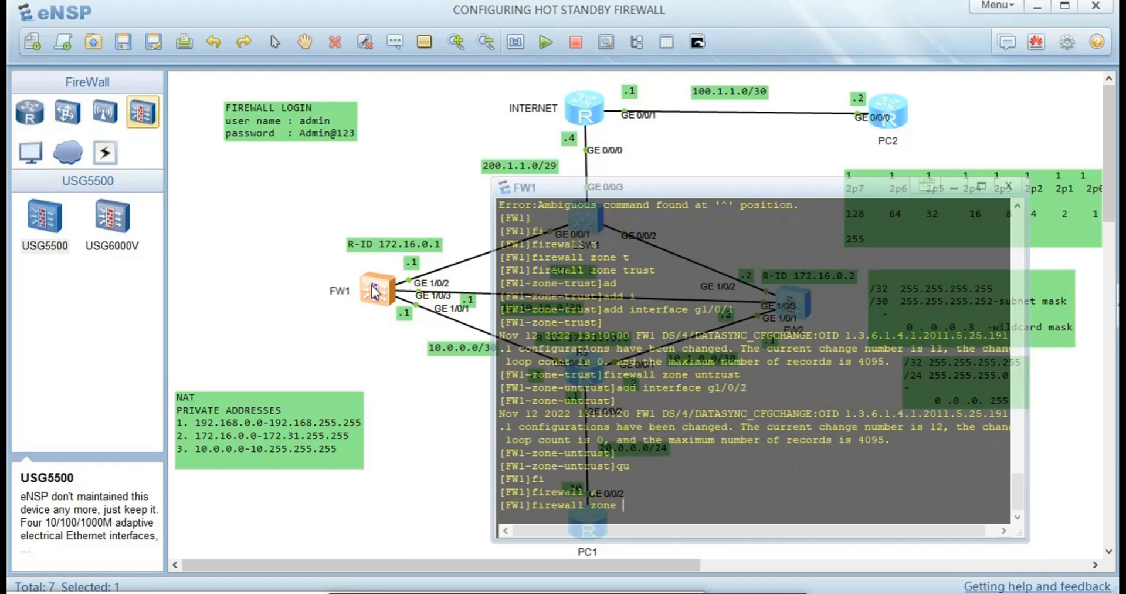
type("d")
key("Tab")
key("Return")
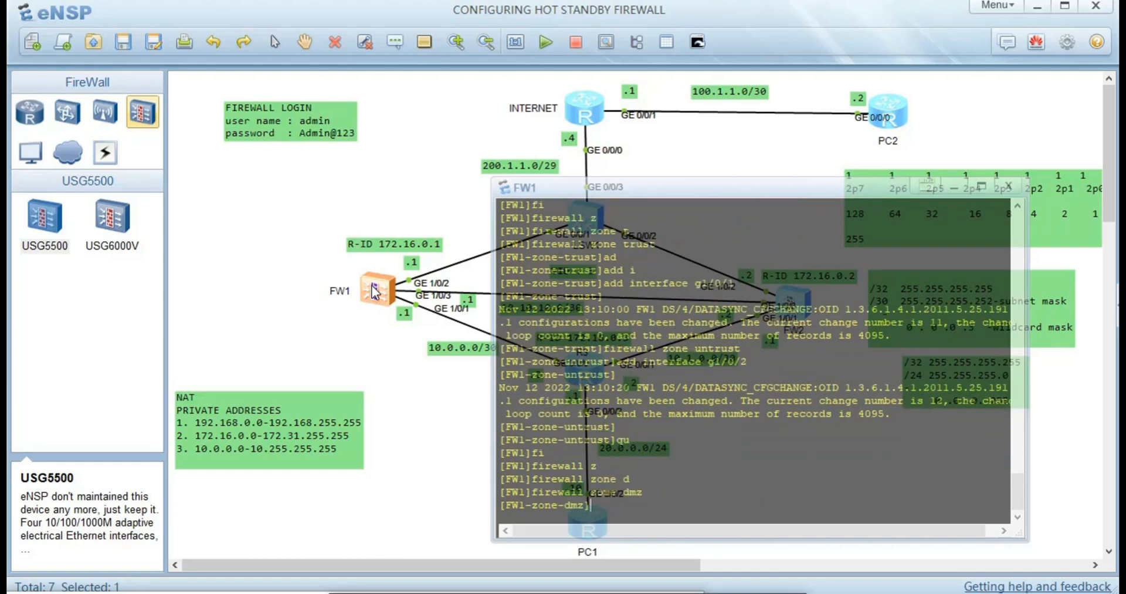
type("ad")
key("Tab")
type("int")
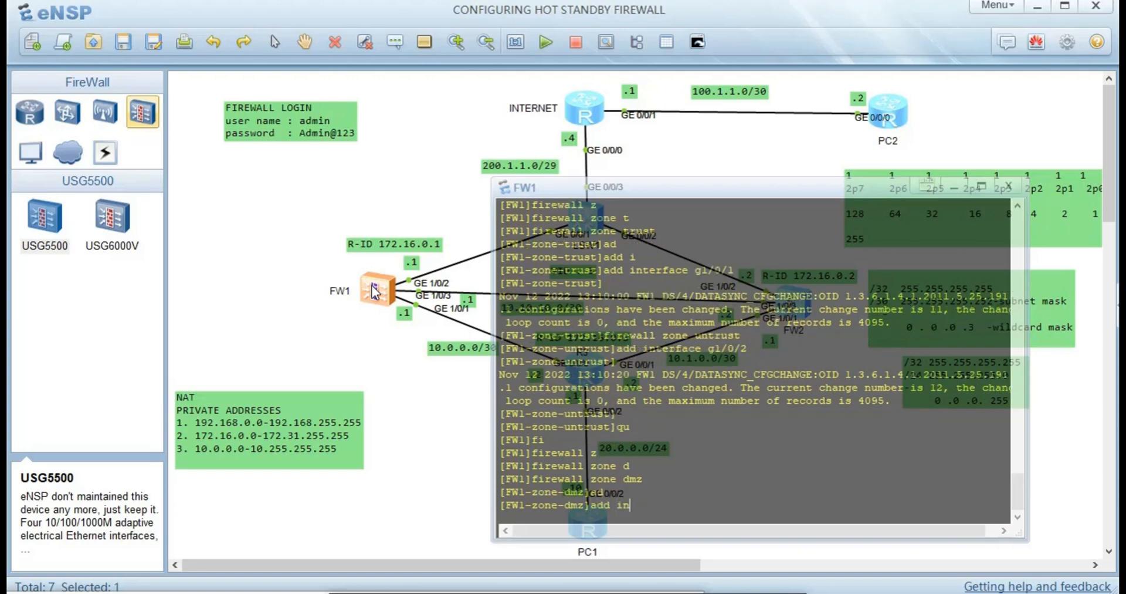
key("Tab")
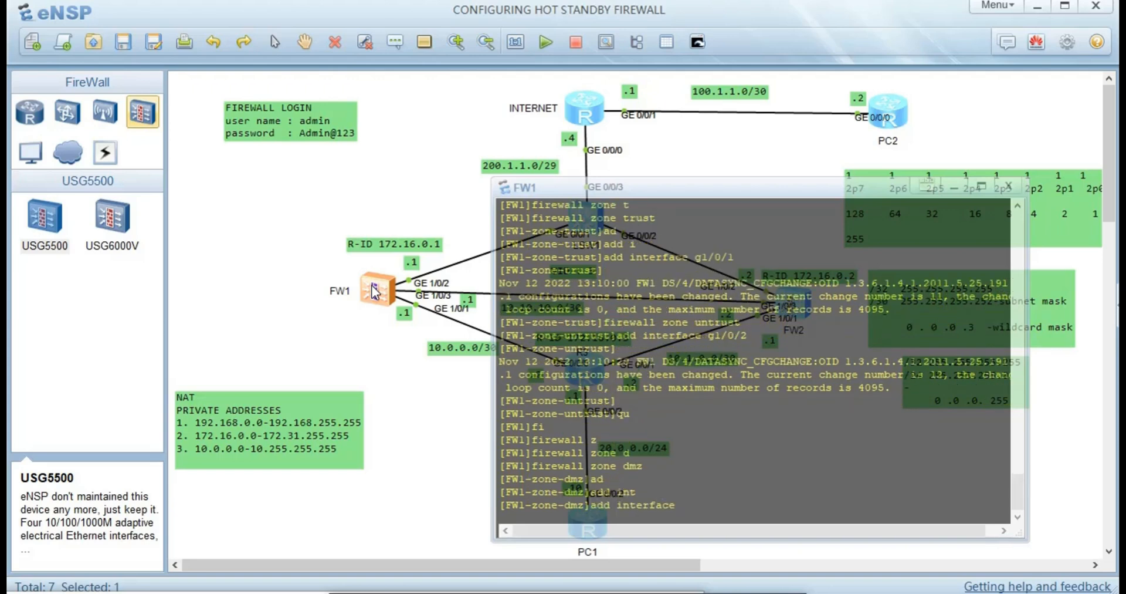
type("g1/0/3")
key("Return")
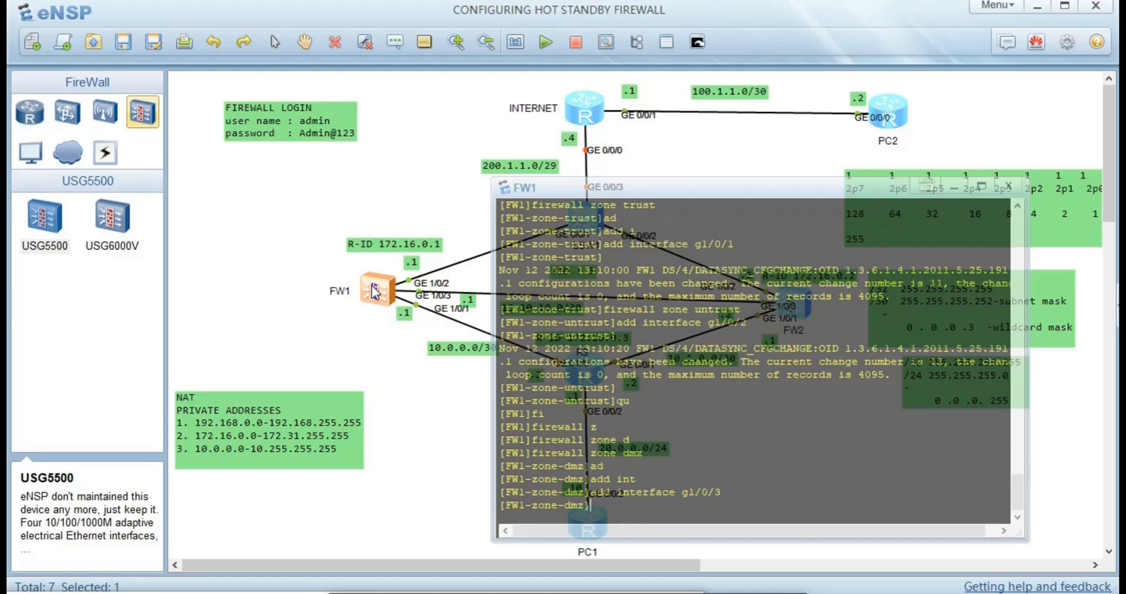
- Open FW2's console and return it to system view
left_click(320, 352)
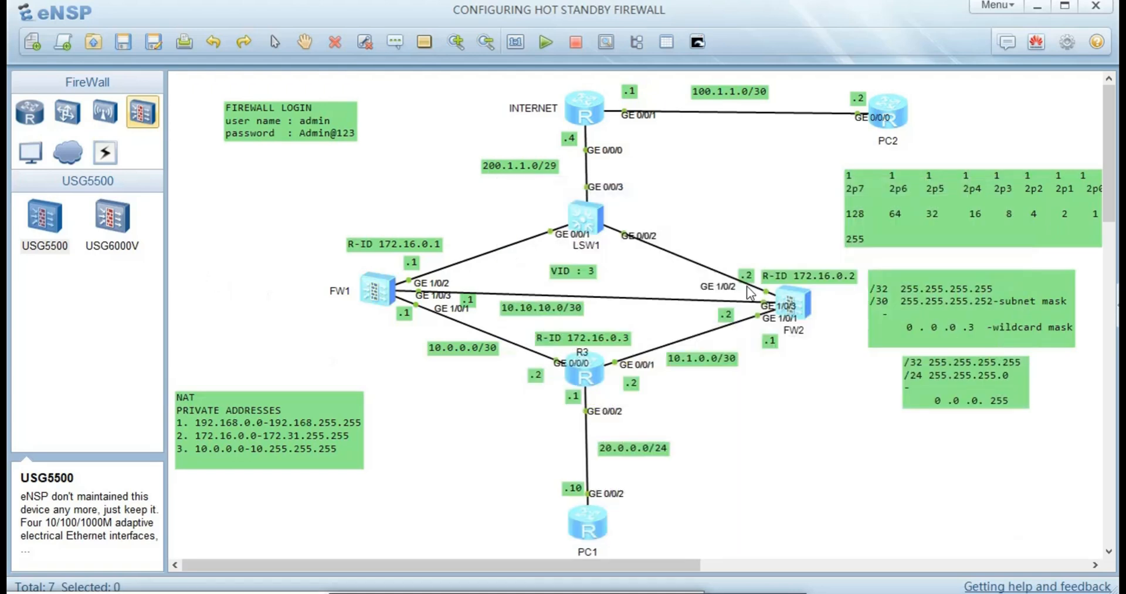
double_click(794, 306)
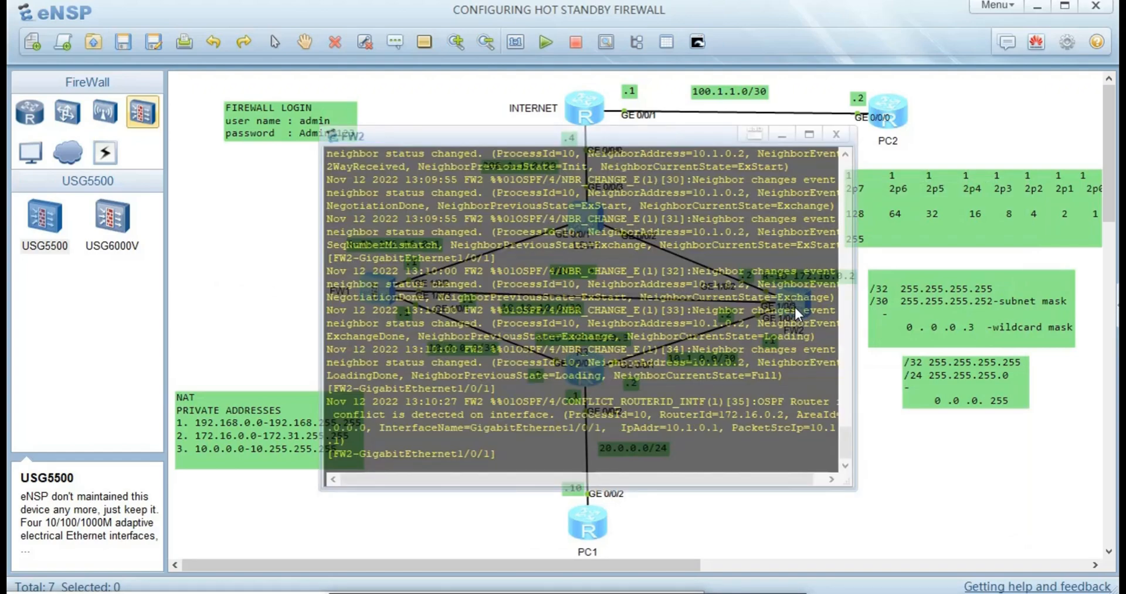
key("Return")
type("qu")
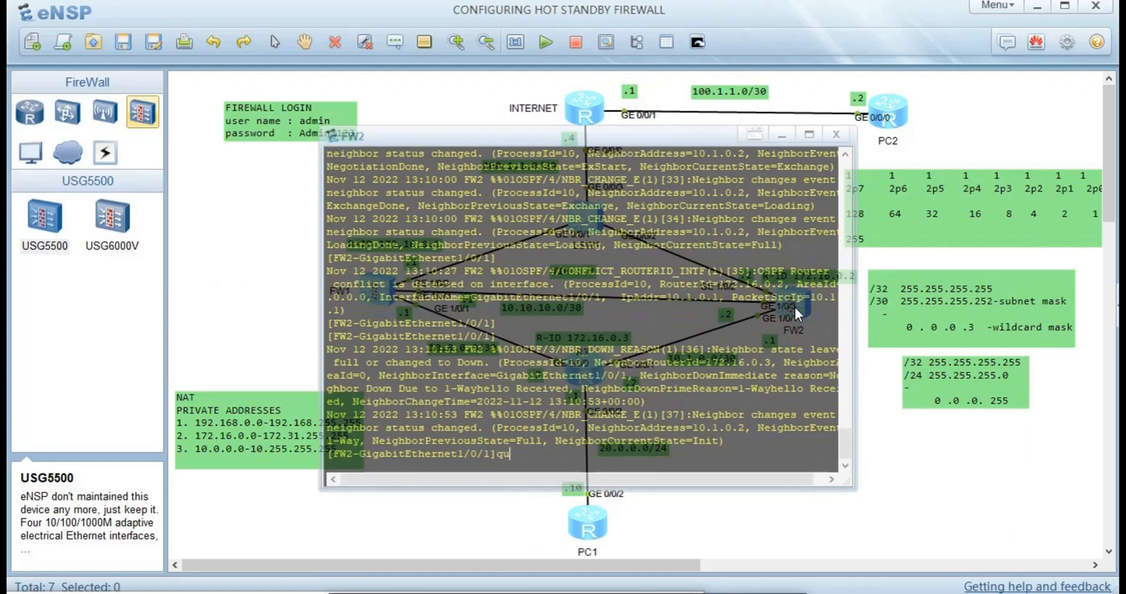
key("Return")
- Add interface g1/0/1 to FW2's trust zone
type("fi")
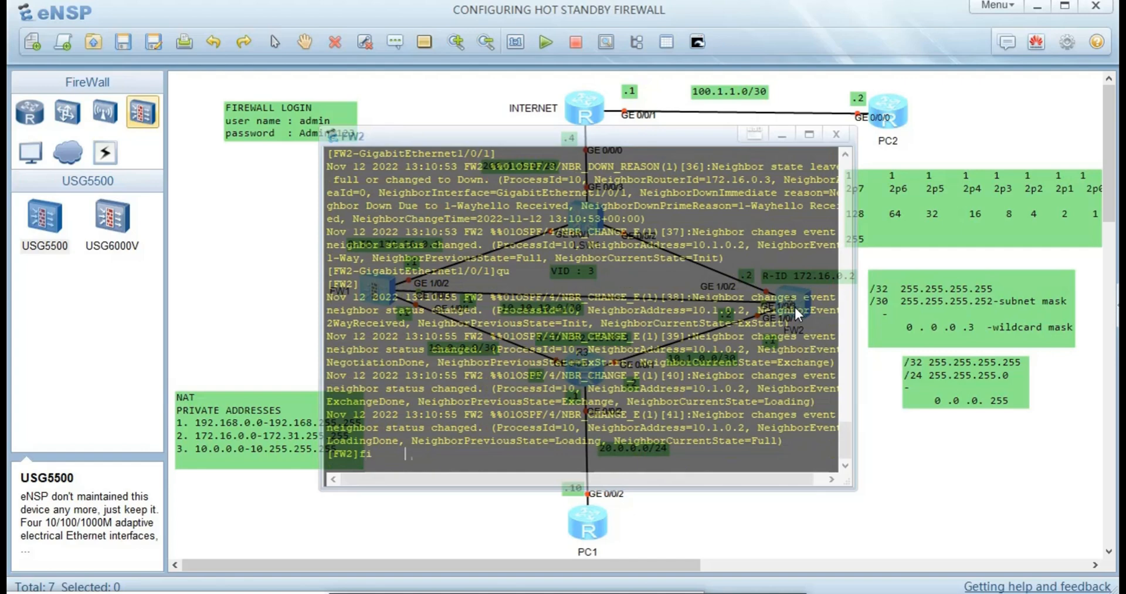
key("Tab")
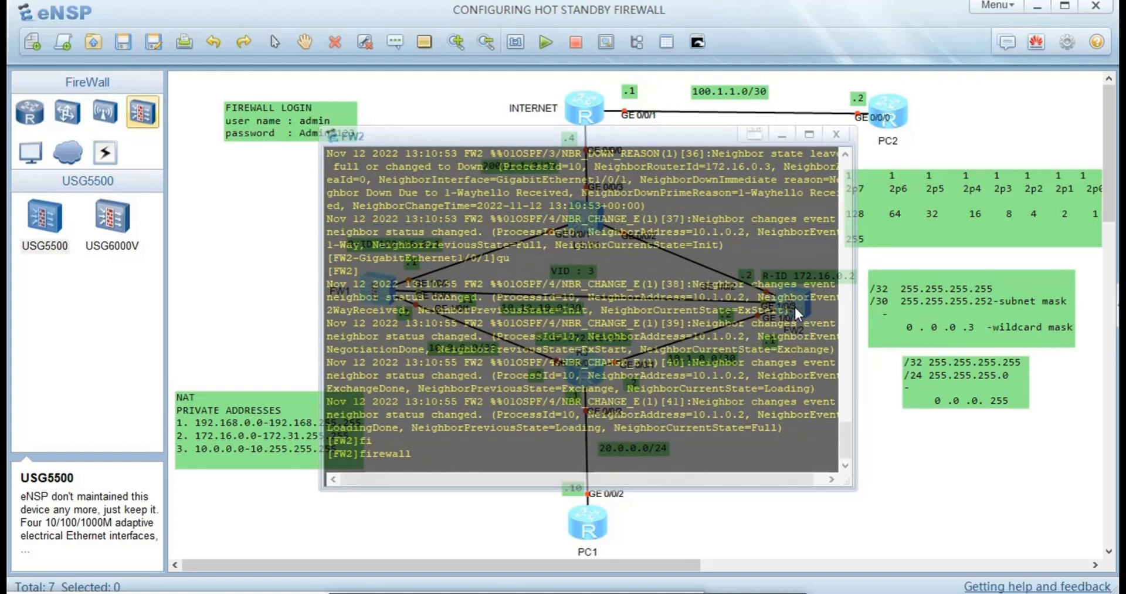
type("z")
key("Tab")
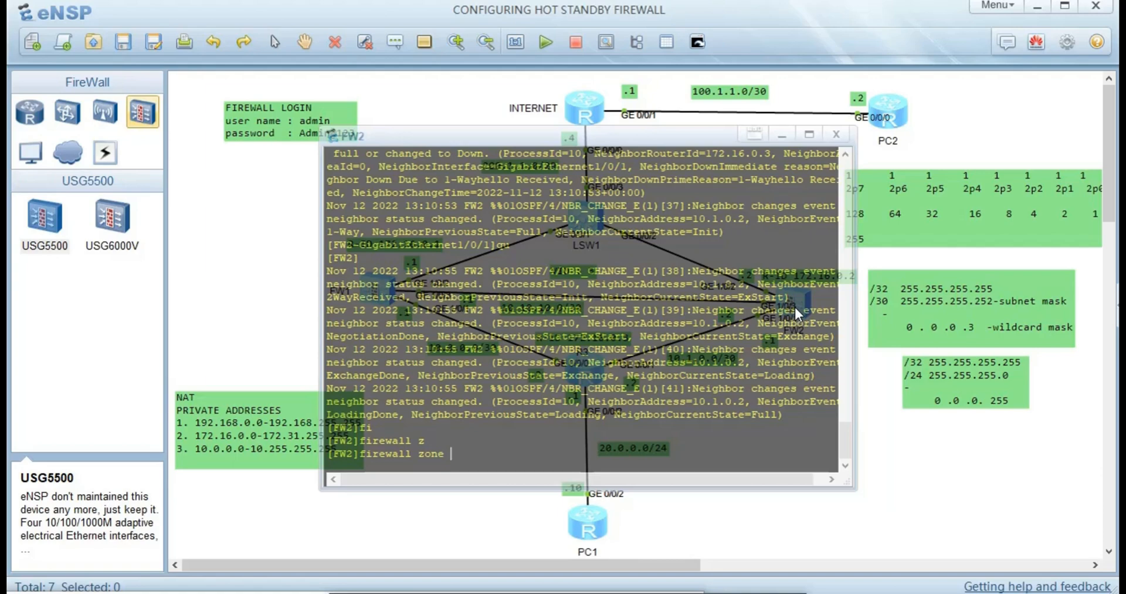
type("t")
key("Tab")
key("Return")
type("ad")
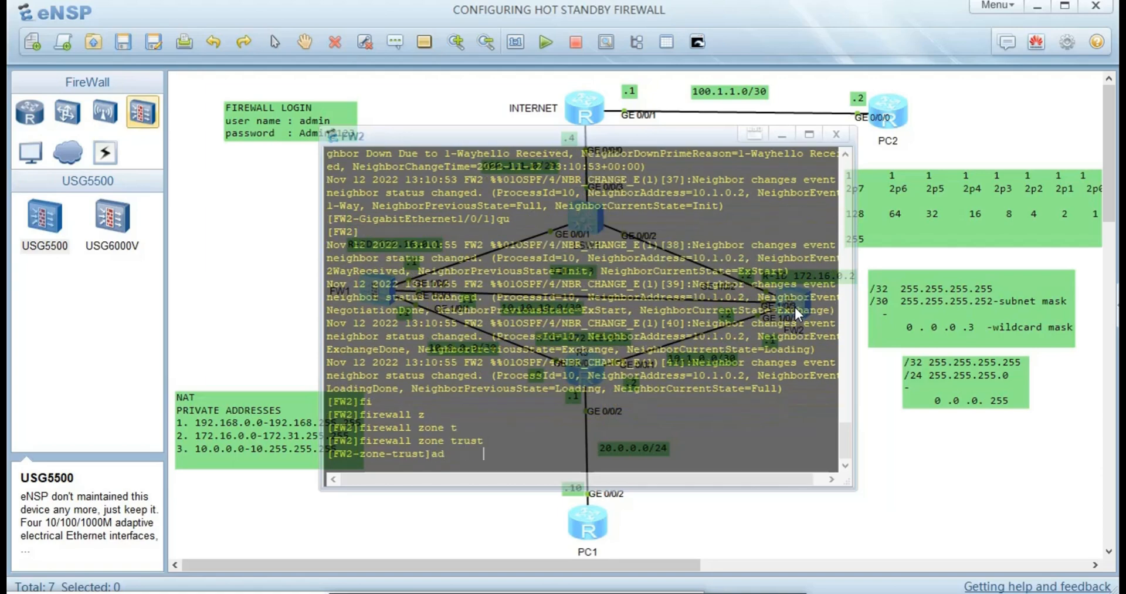
key("Tab")
type("i")
key("Tab")
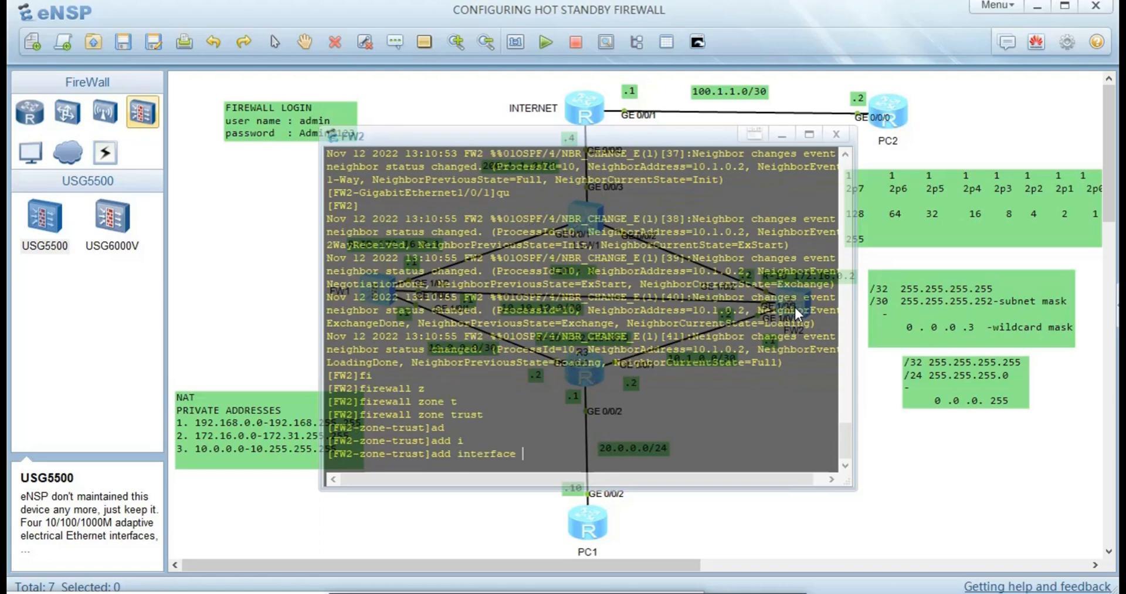
type("g1/0/1")
key("Return")
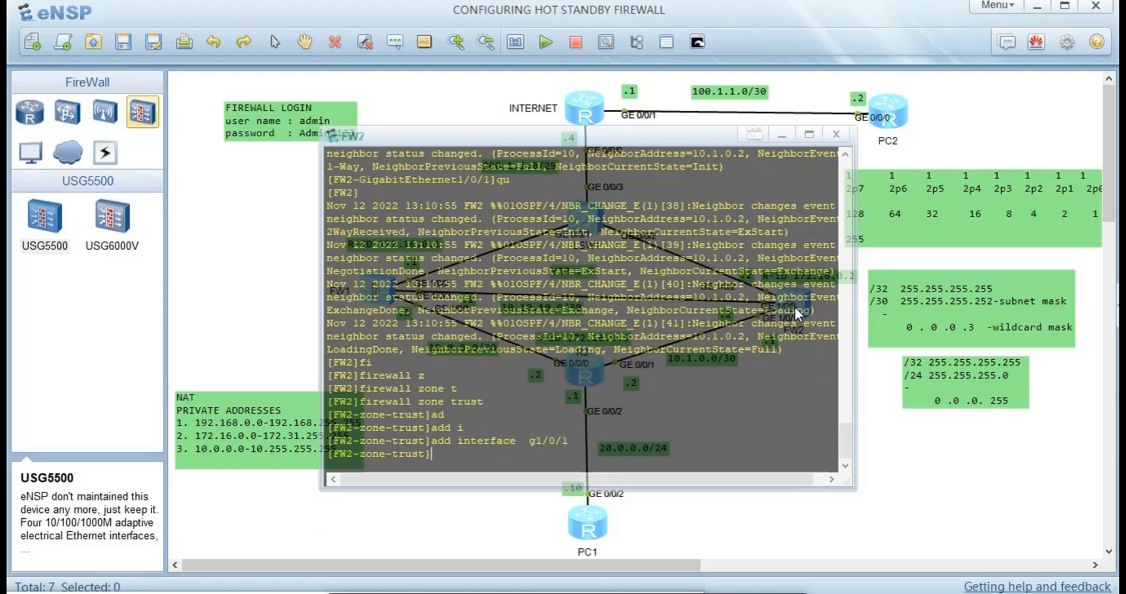
type("qu")
key("Return")
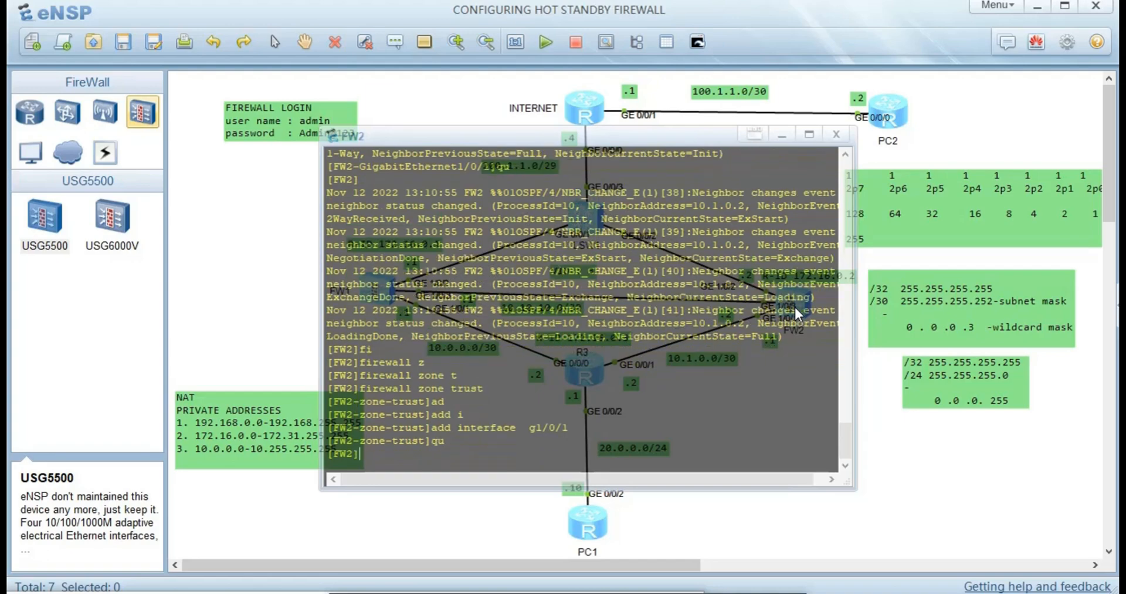
- Add interface g1/0/2 to FW2's untrust zone
type("fir")
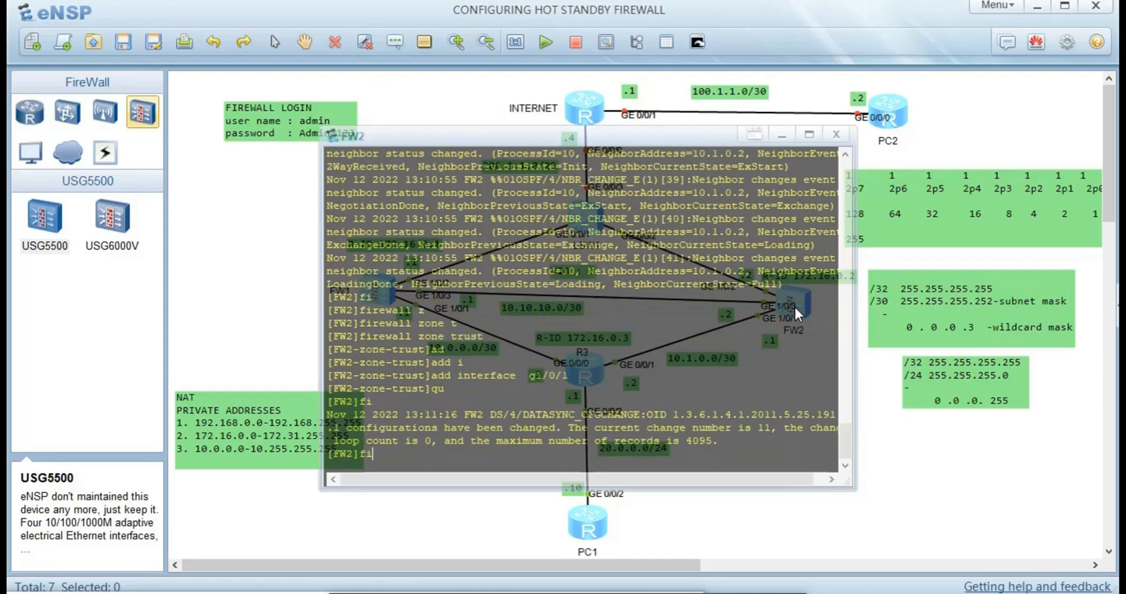
key("Tab")
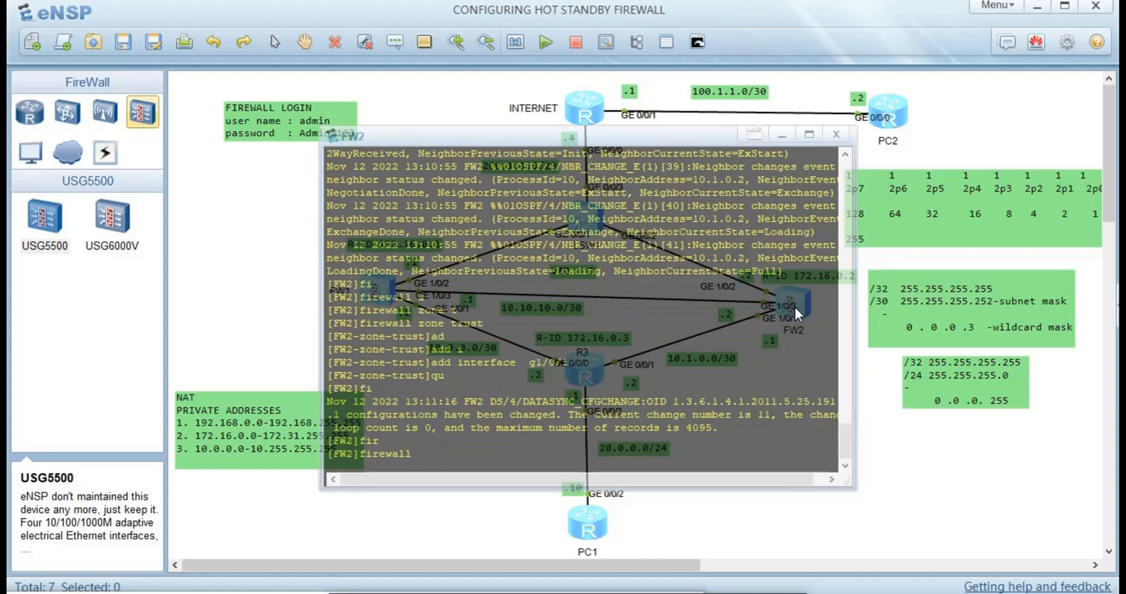
type("zo")
key("Tab")
type("u")
key("Tab")
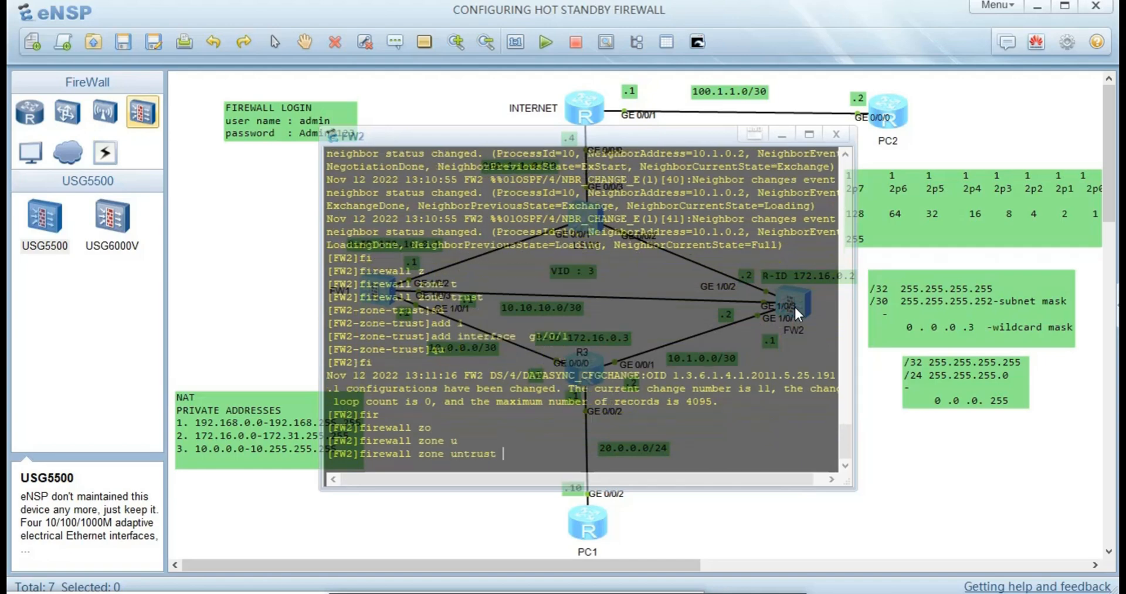
key("Return")
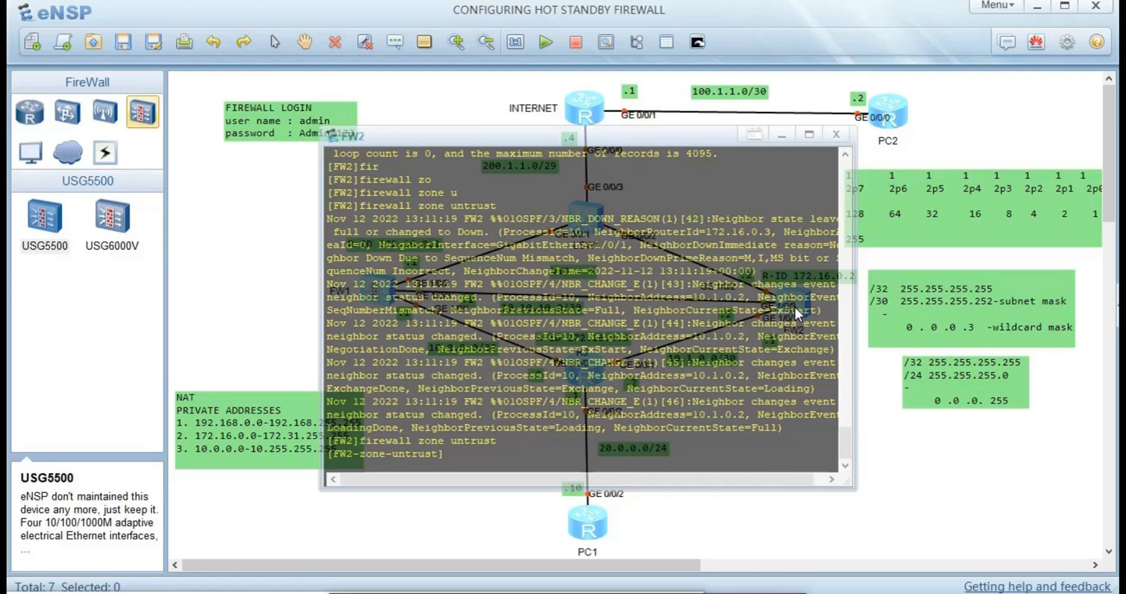
type("ad")
key("Tab")
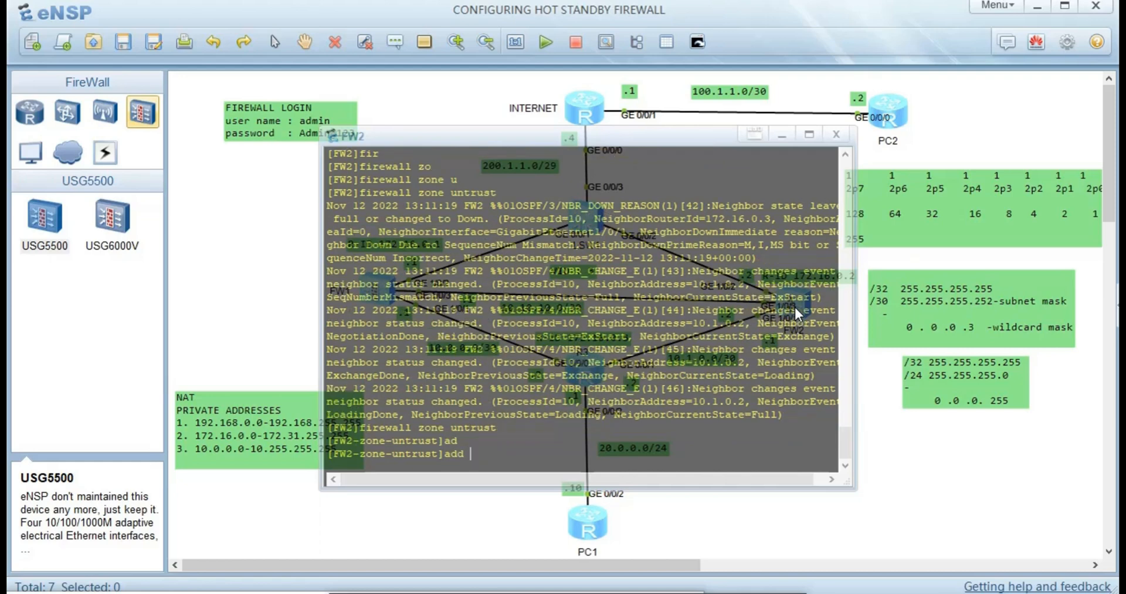
type("i")
key("Tab")
type("g")
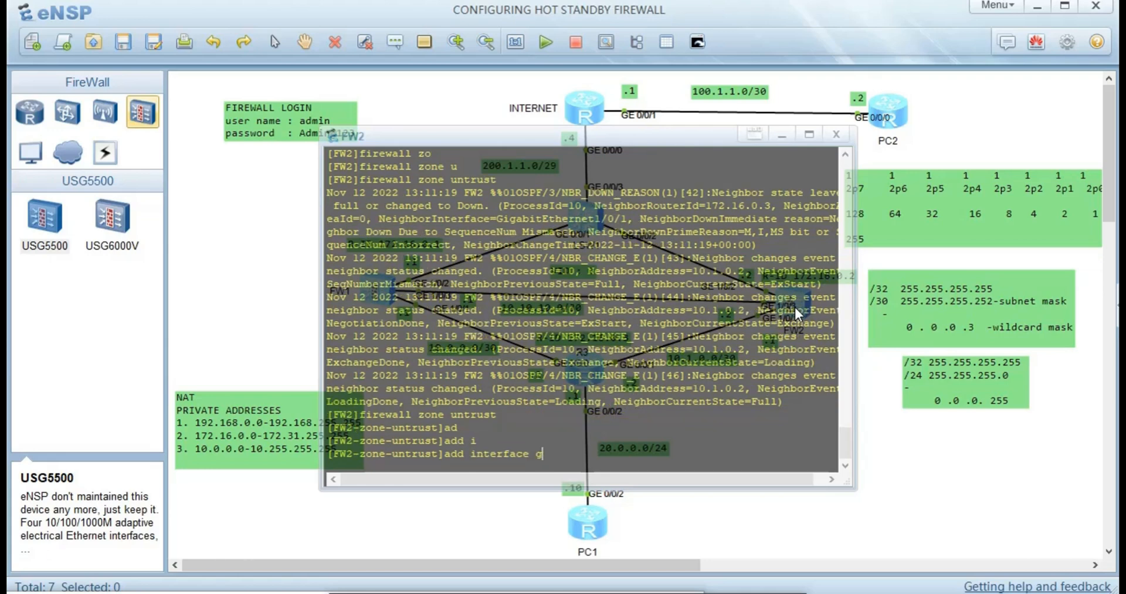
type("1/0/2")
key("Return")
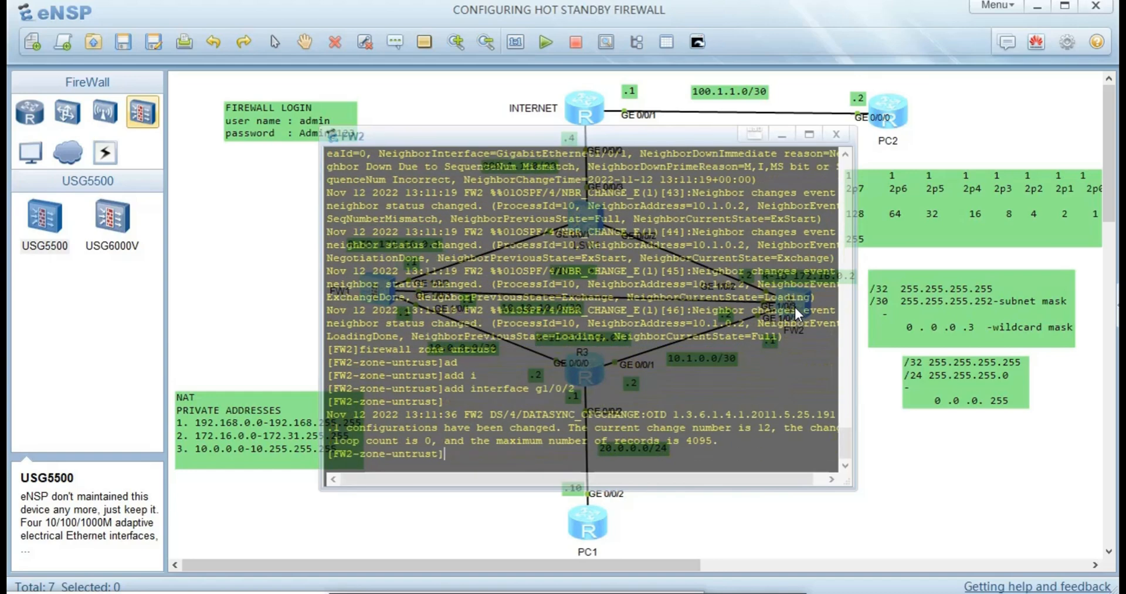
type("qu")
key("Return")
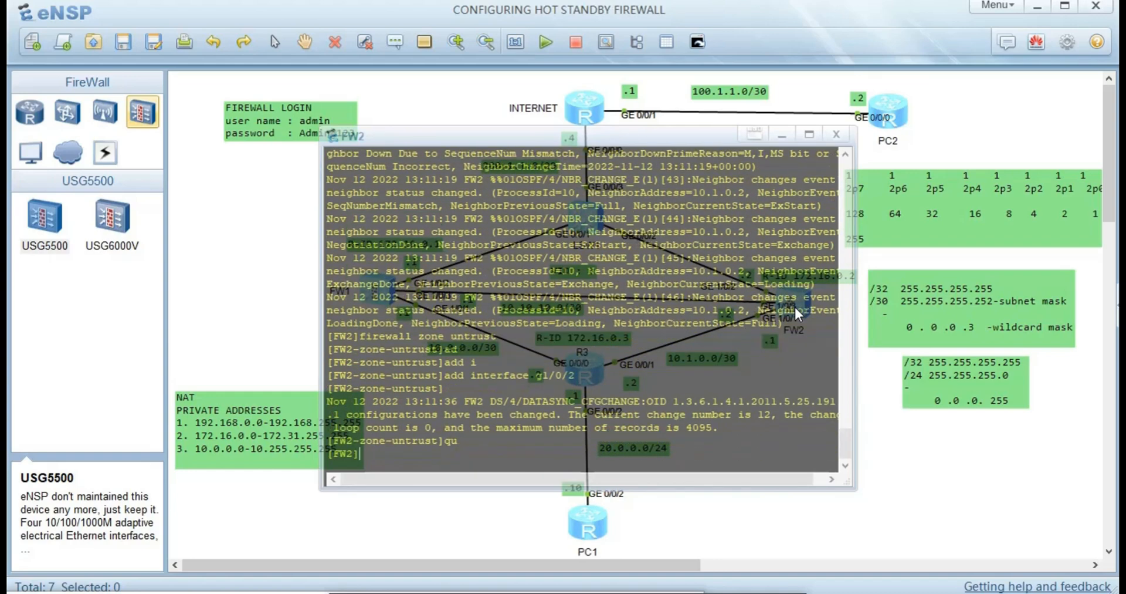
- Enter FW2's dmz zone configuration with 'firewall zone dmz'
type("fi")
key("Tab")
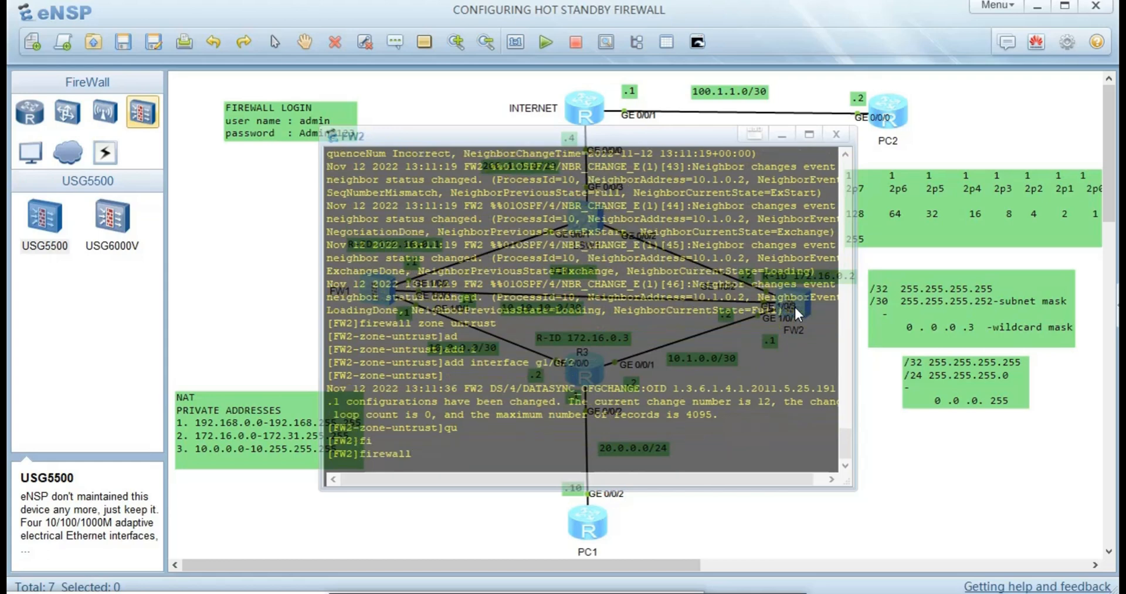
type("x")
key("Tab")
type("d")
key("Tab")
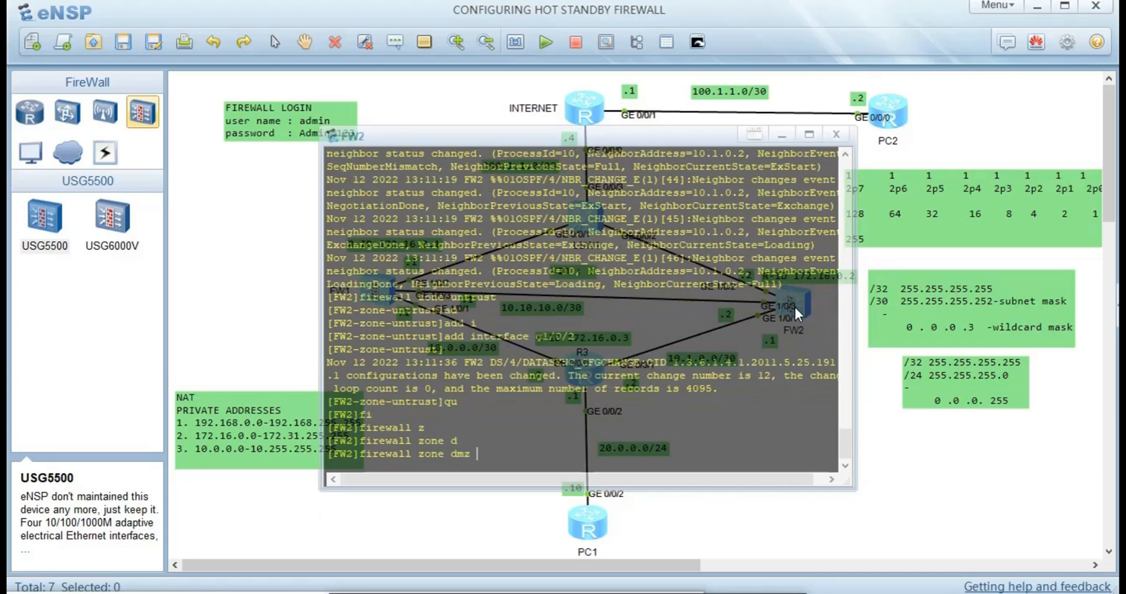
key("Return")
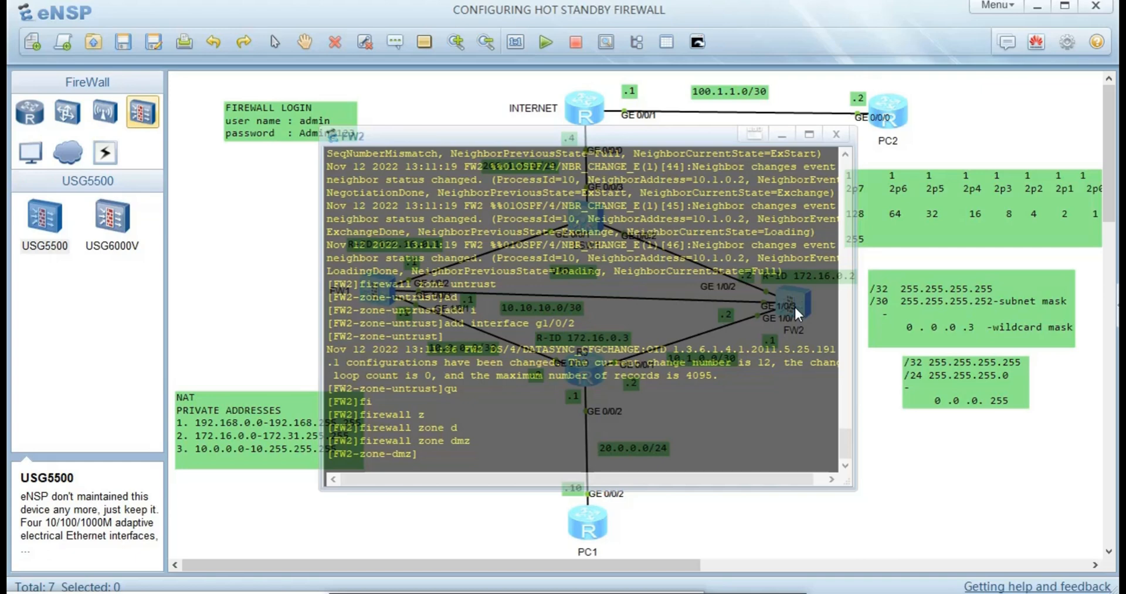
- Add interface g1/0/3 to the dmz zone, then close FW2's console
type("int")
key("Tab")
key("BackSpace")
key("BackSpace")
key("BackSpace")
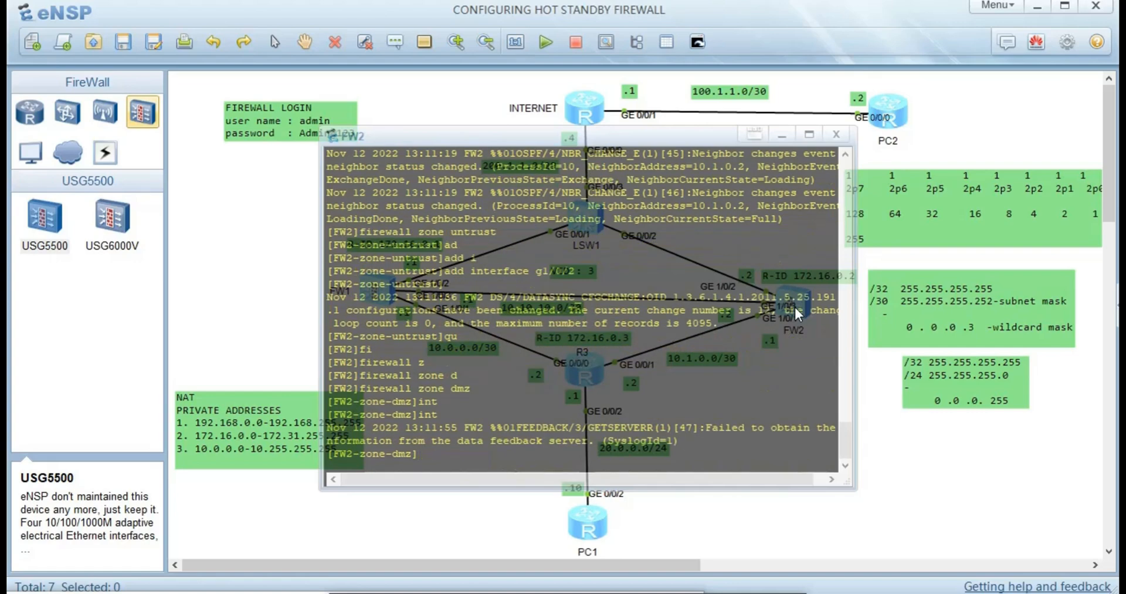
type("ad")
key("Tab")
type("in")
key("Tab")
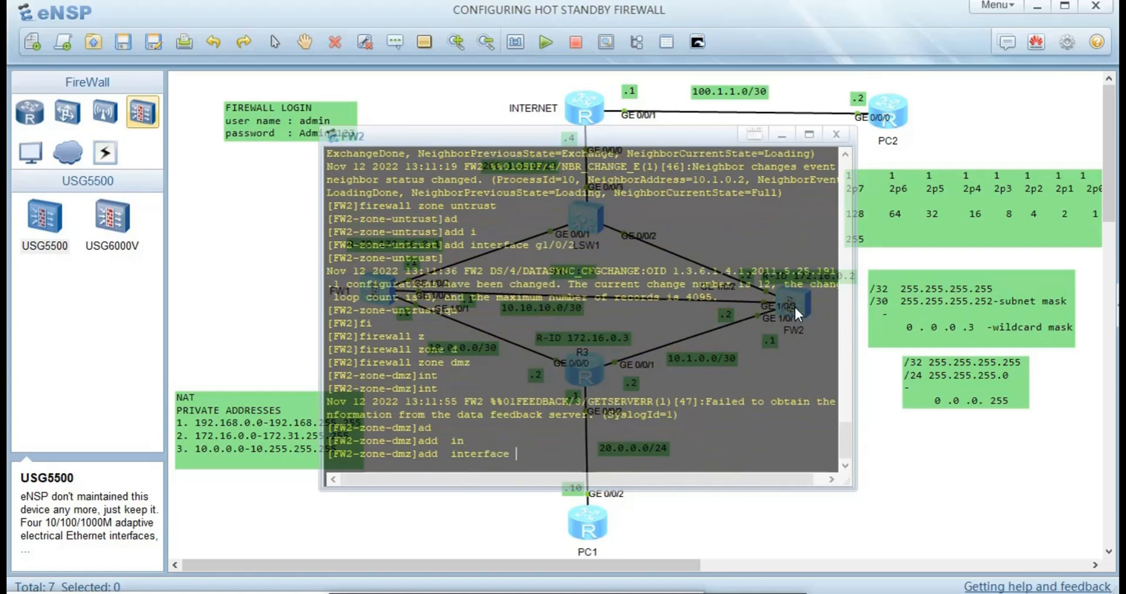
type("g1/0/3")
key("Return")
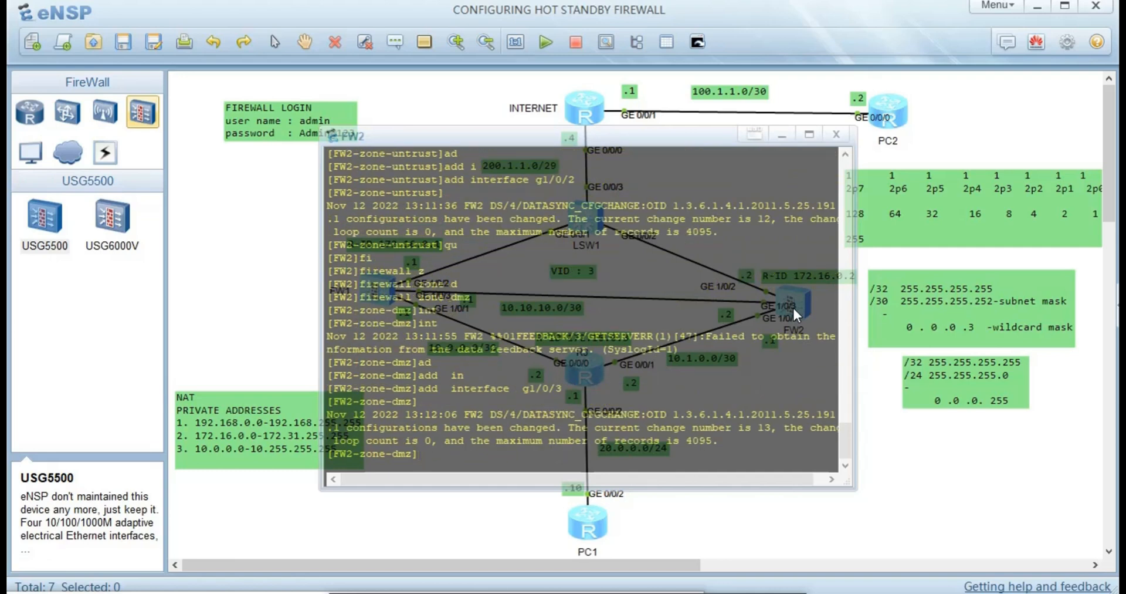
type("qu")
key("Return")
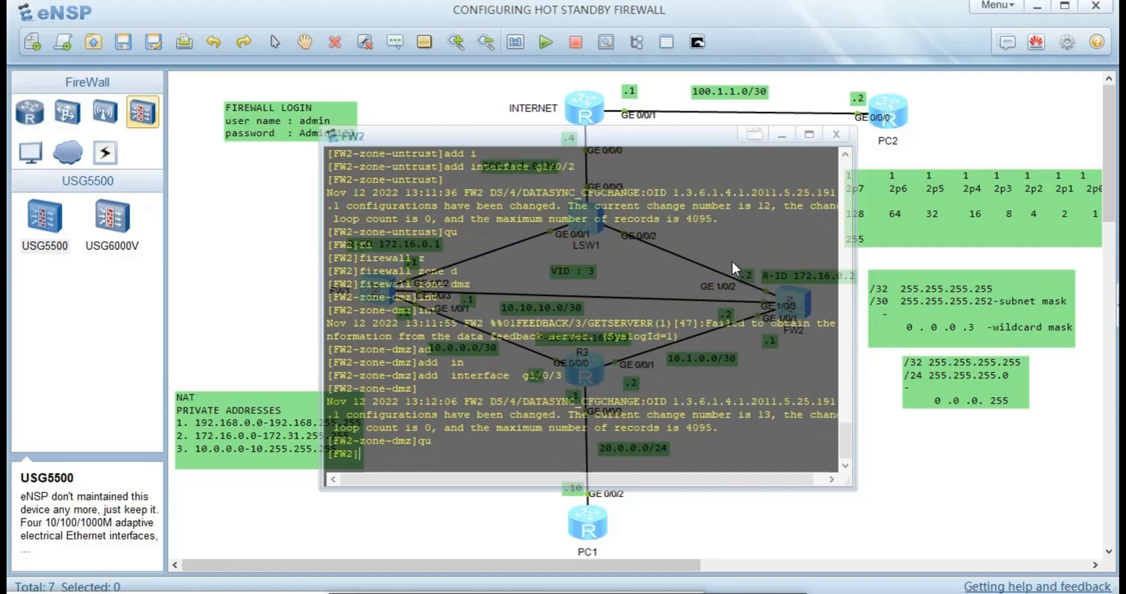
left_click(301, 225)
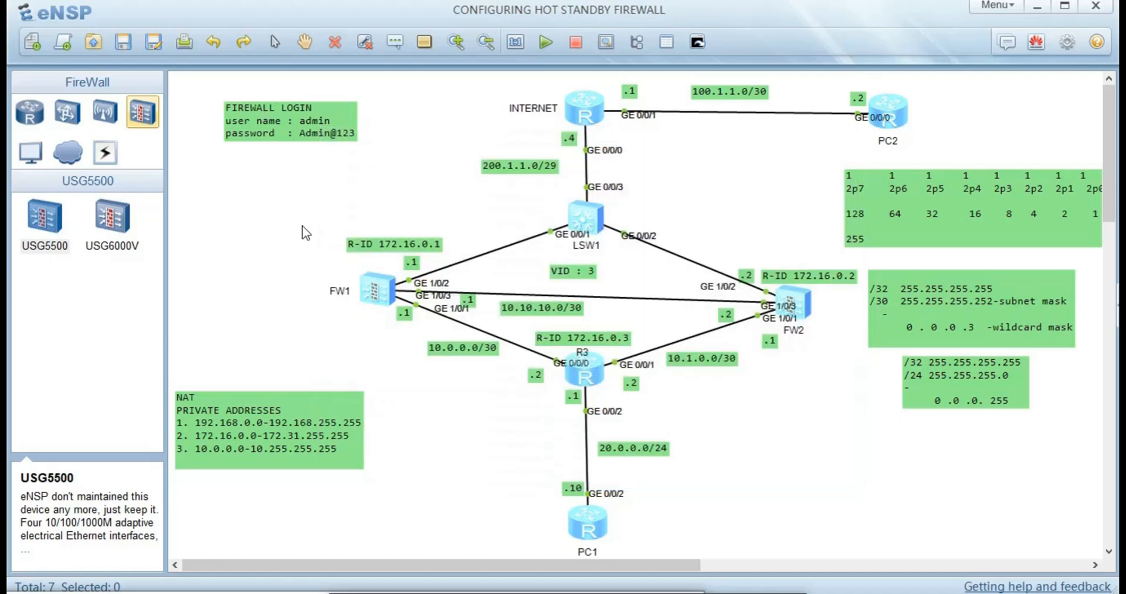
- Open FW1's console and leave its dmz zone view
double_click(384, 299)
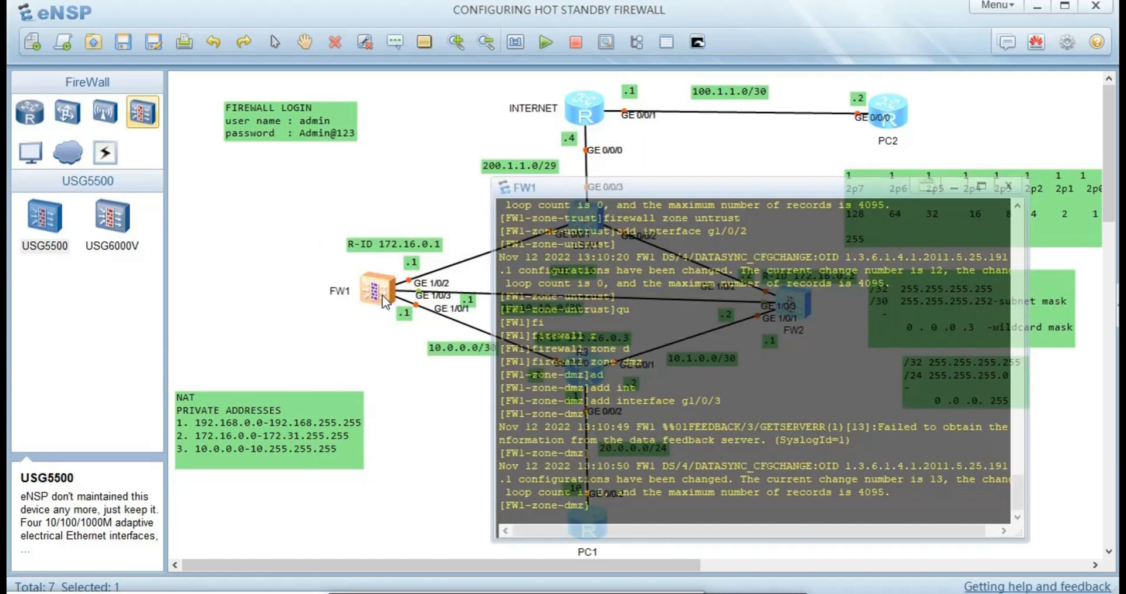
type("qu")
key("Return")
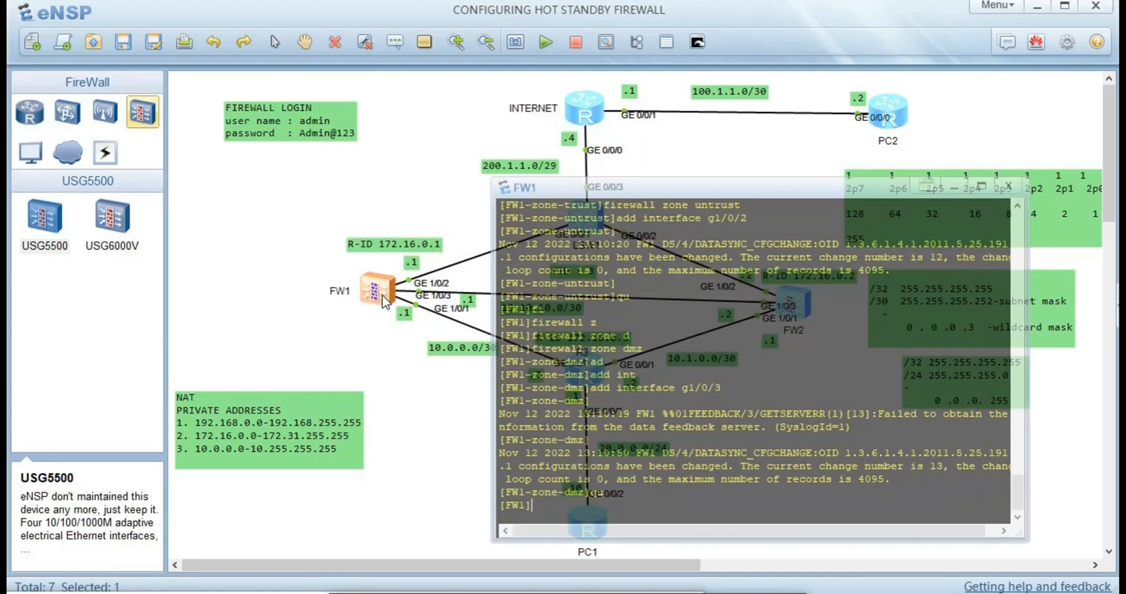
- Run 'hrp enable' on FW1, correcting a mistaken healthcheck completion
type("h")
key("Tab")
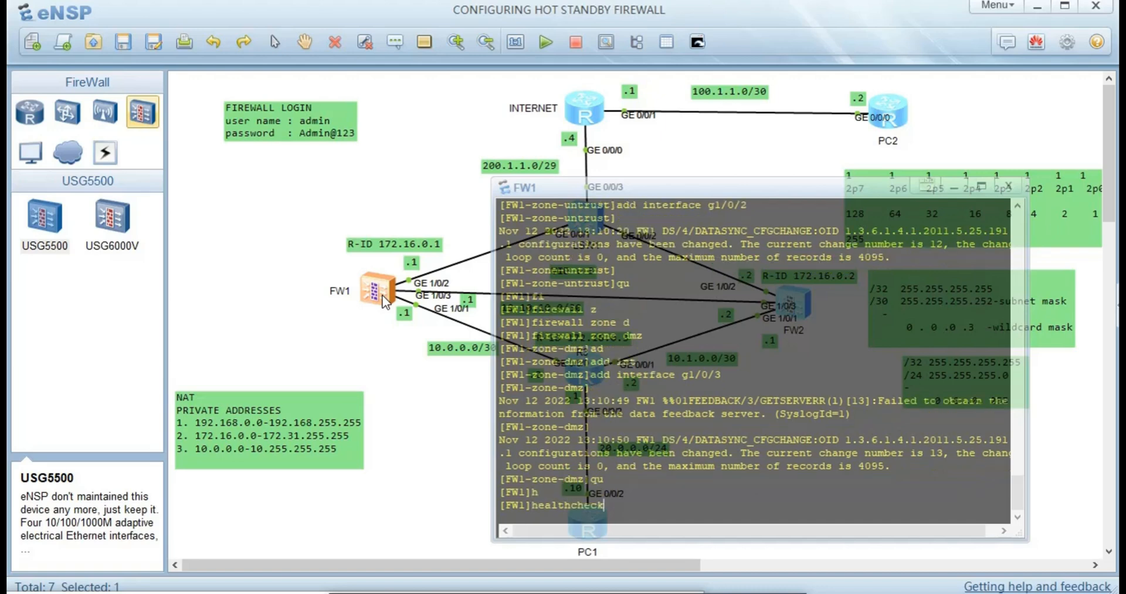
type("r")
key("Tab")
key("BackSpace")
key("BackSpace")
key("BackSpace")
key("BackSpace")
key("BackSpace")
key("BackSpace")
key("BackSpace")
key("BackSpace")
key("BackSpace")
key("BackSpace")
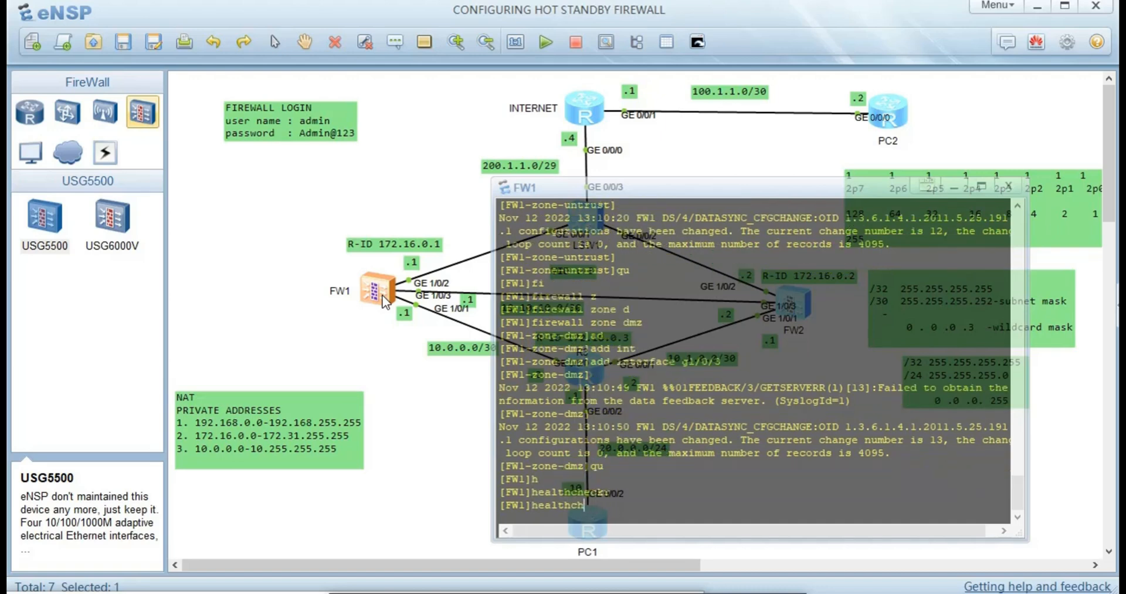
key("BackSpace")
type("r")
key("Tab")
type("e")
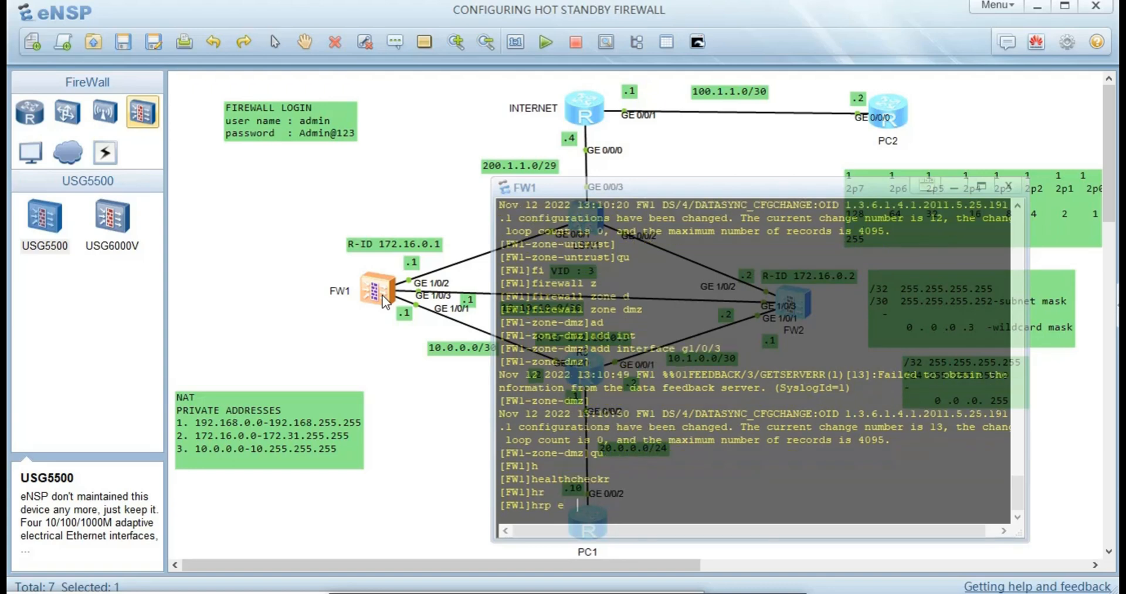
key("Tab")
type("n")
key("Tab")
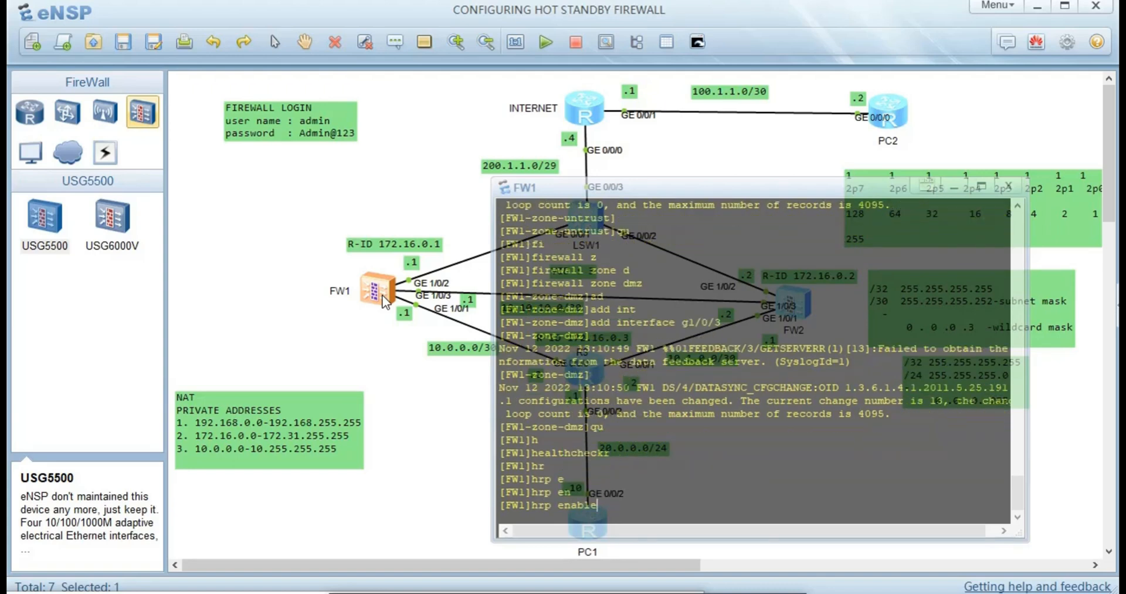
key("Return")
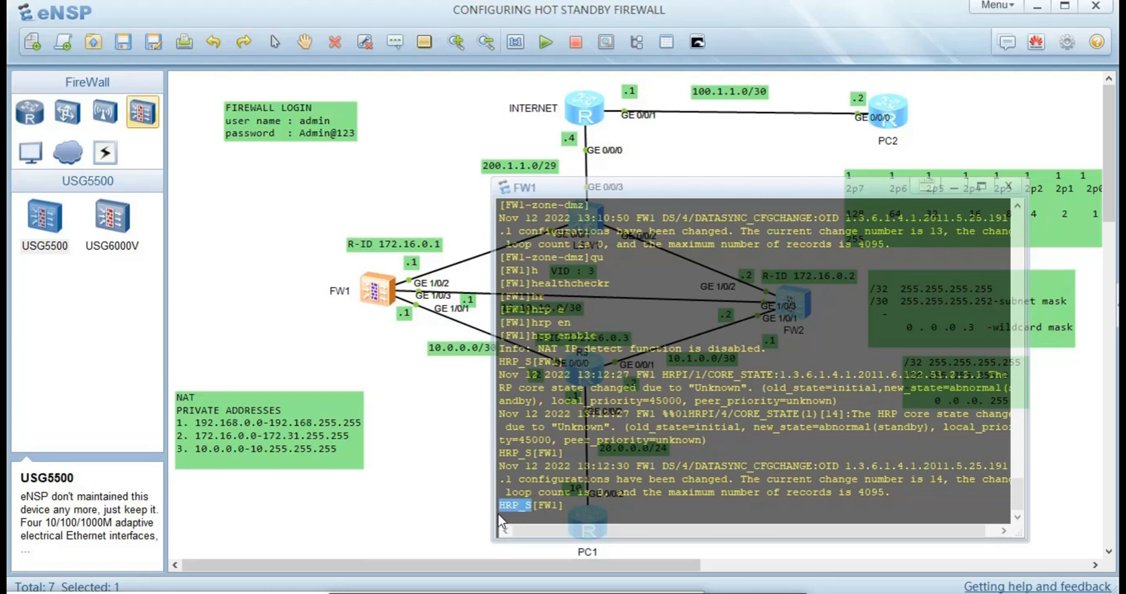
- Set FW1's HRP heartbeat interface to GigabitEthernet1/0/3 with remote 10.10.10.2
left_click_drag(581, 510, 481, 531)
type("\\")
key("Return")
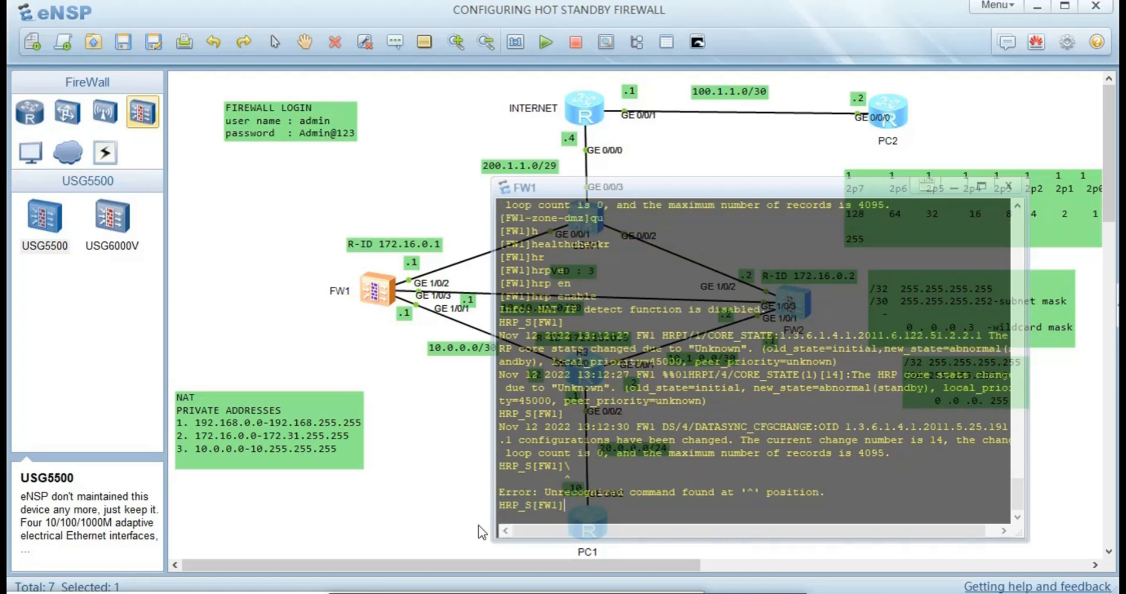
type("hr")
key("Tab")
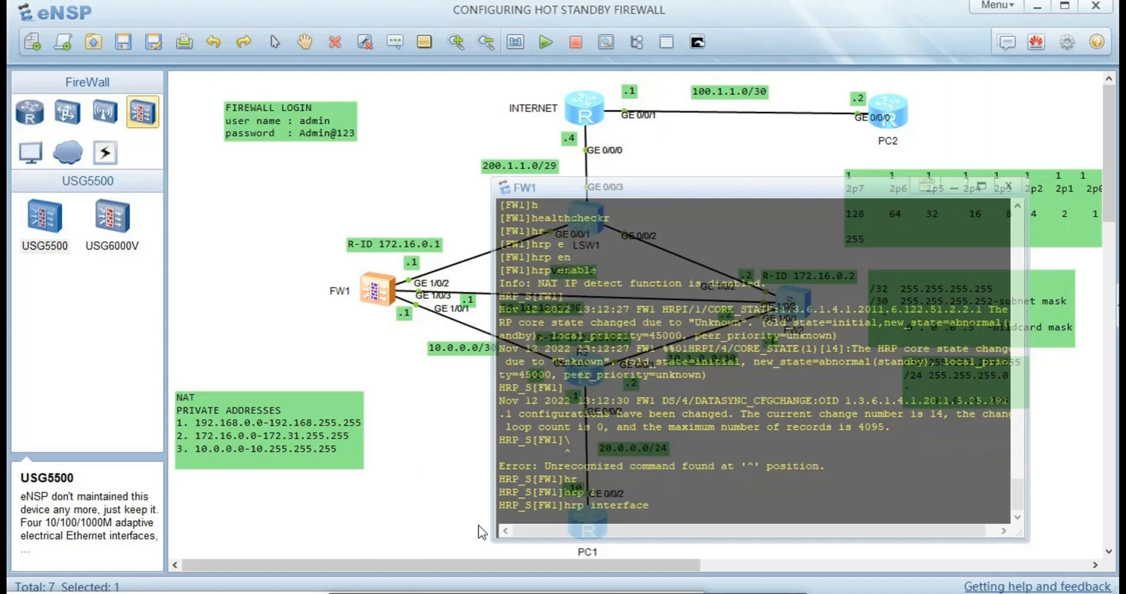
type("g")
key("Tab")
type("1/0")
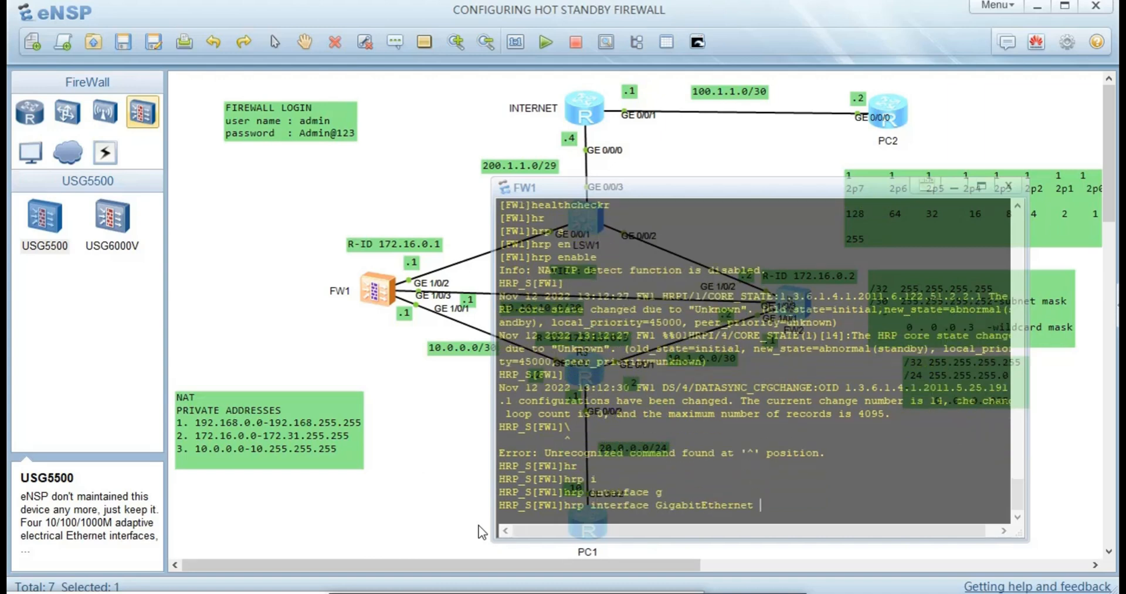
type("/3 rem")
key("Tab")
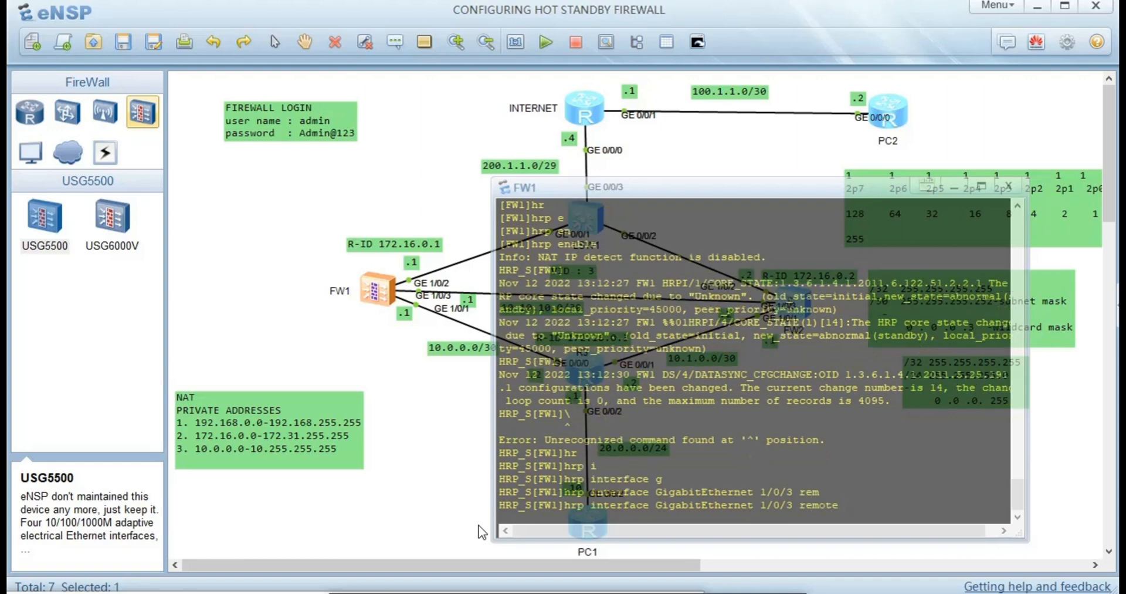
type("10.10.10.2")
key("Return")
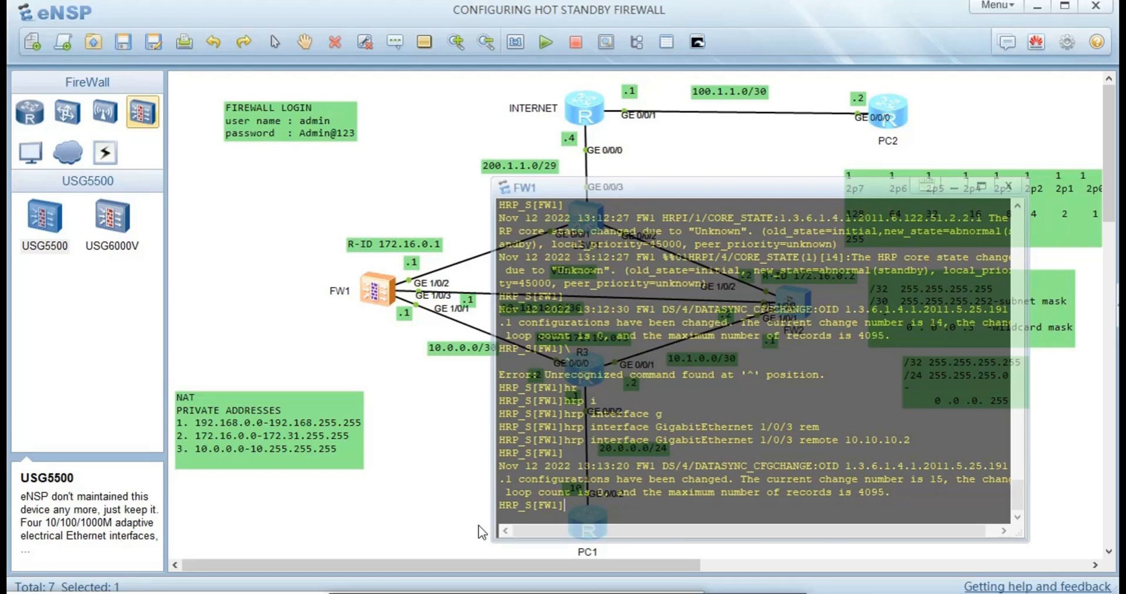
- Build the 'hrp track interface GigabitEthernet' command on FW1
type("h")
key("Tab")
key("Tab")
key("Tab")
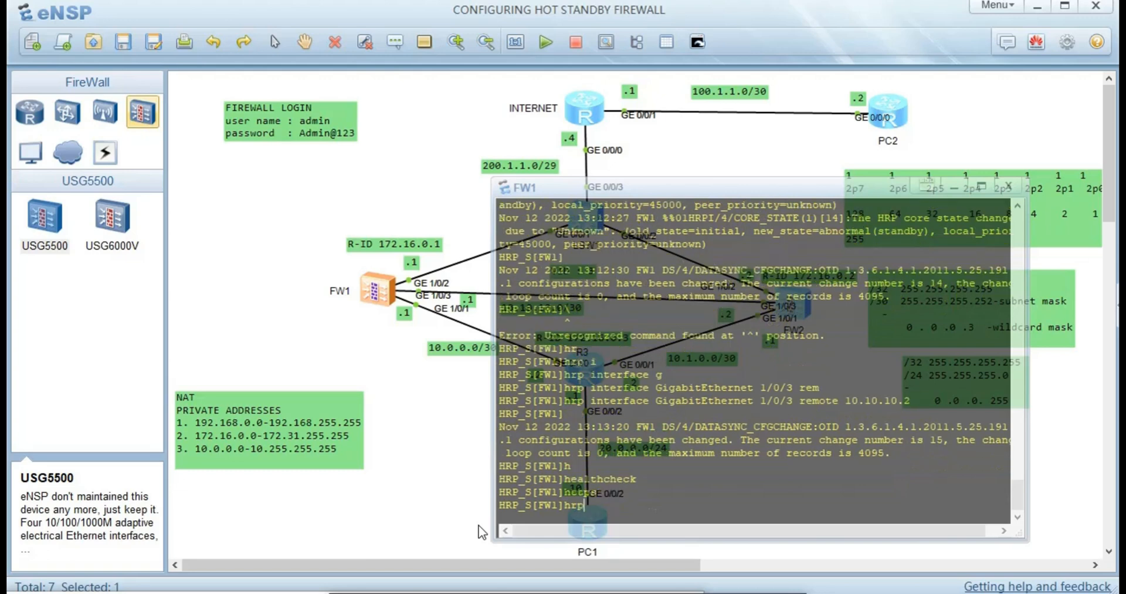
type("t")
key("Tab")
key("Tab")
key("Tab")
key("Tab")
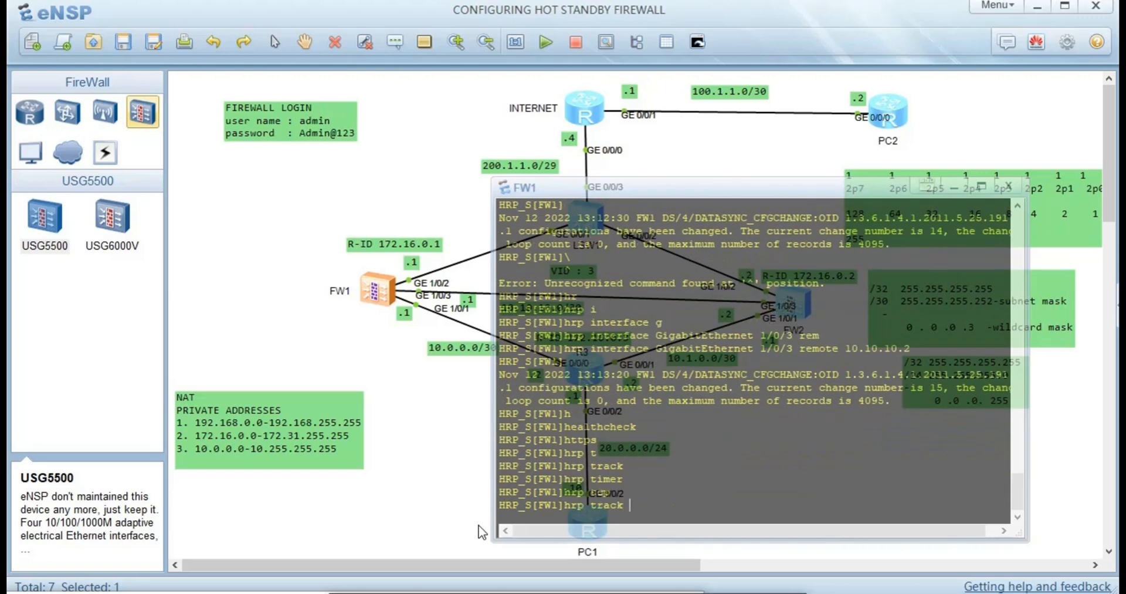
type("i")
key("Tab")
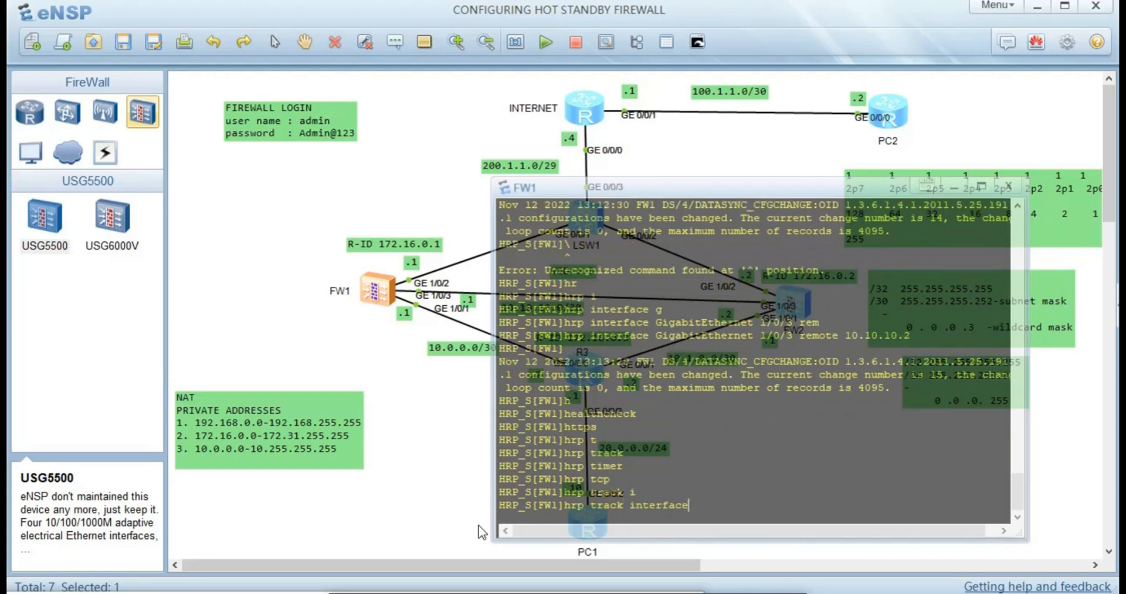
type("g")
key("Tab")
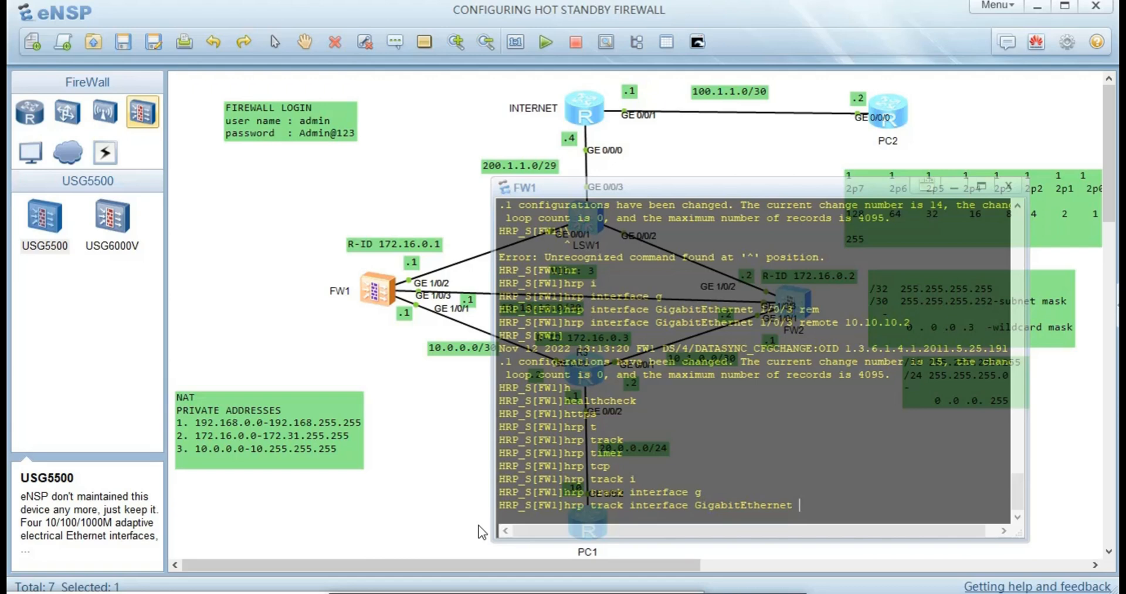
- Track interface 1/0/1, fixing the mistyped number, then hide FW1's console
type("g1/01")
key("Return")
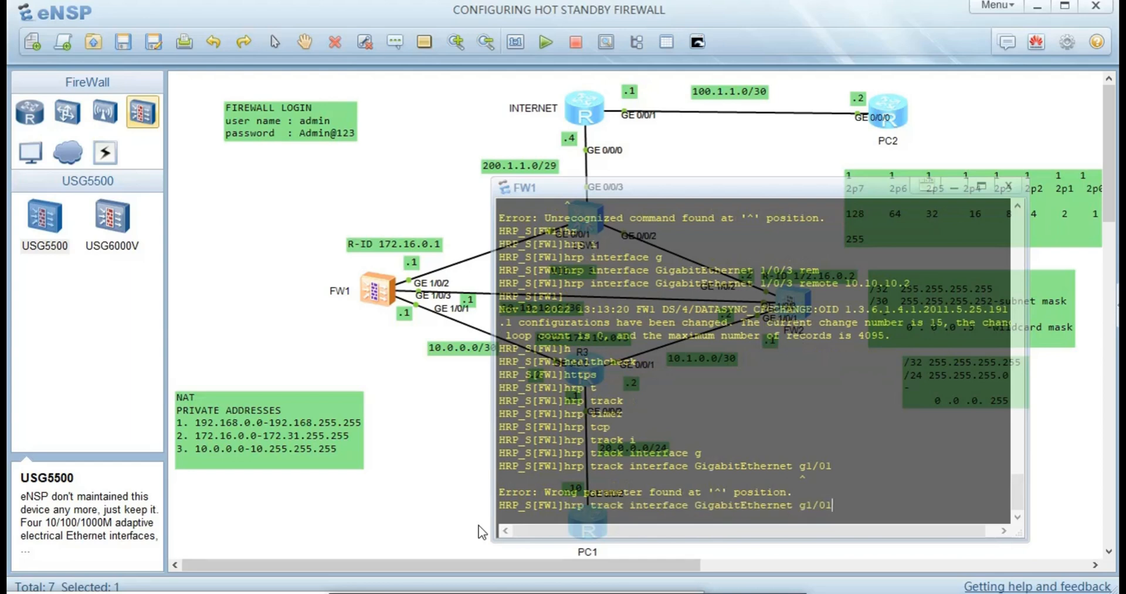
key("Left")
type("/")
key("Return")
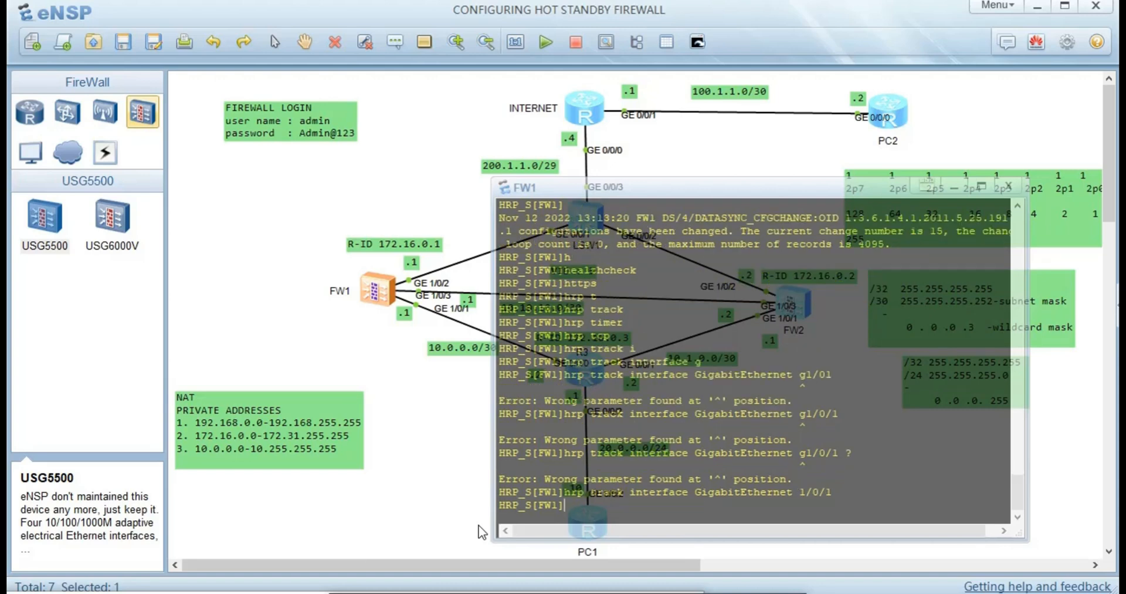
left_click(459, 488)
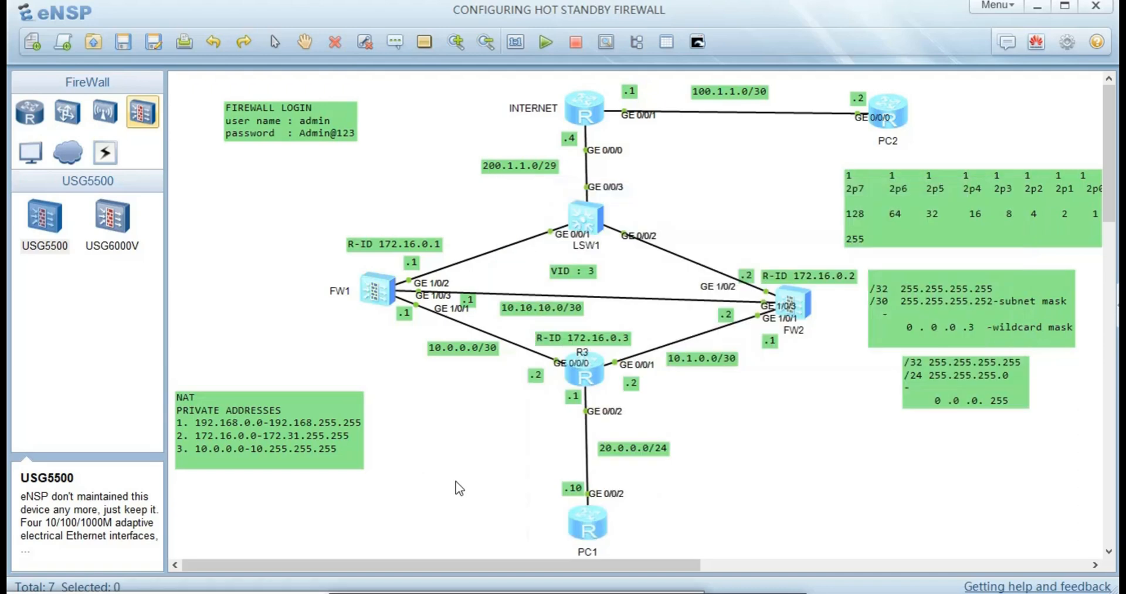
- Open FW2's console and run 'hrp enable'
double_click(787, 311)
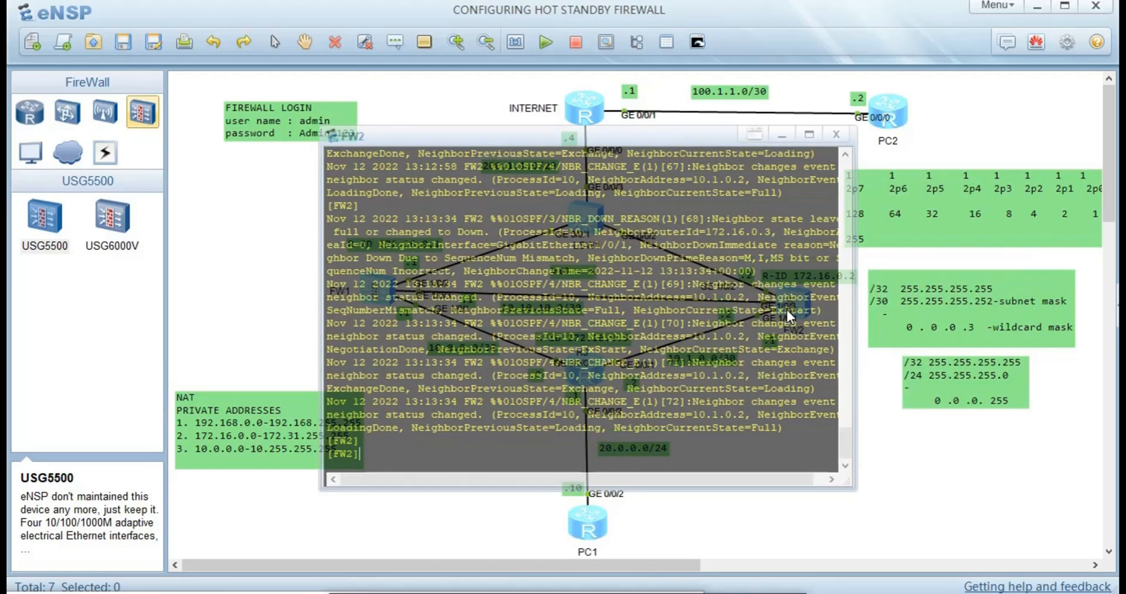
type("hr")
key("Tab")
type("e")
key("Tab")
type("n")
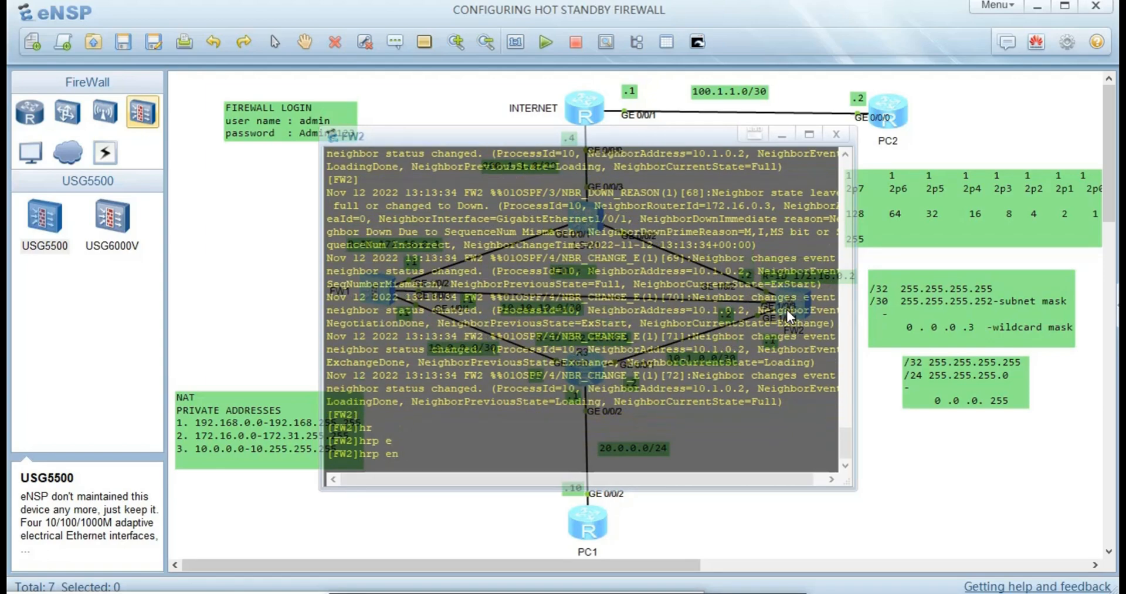
key("Return")
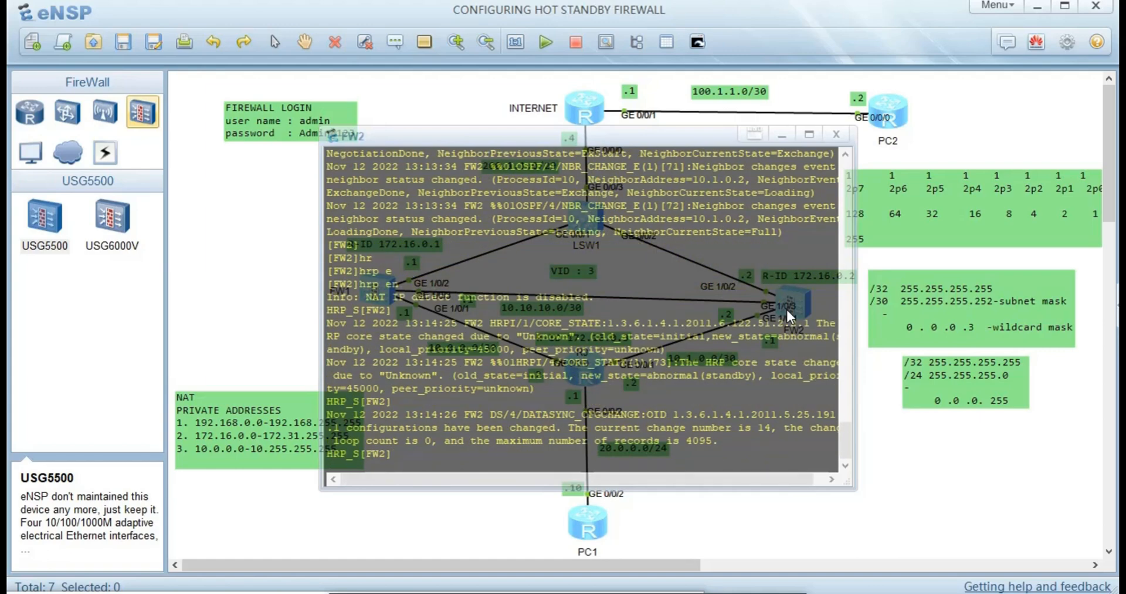
- Start the 'hrp standby' command on FW2, checking its options with ? help
type("h")
key("Tab")
key("Tab")
key("Tab")
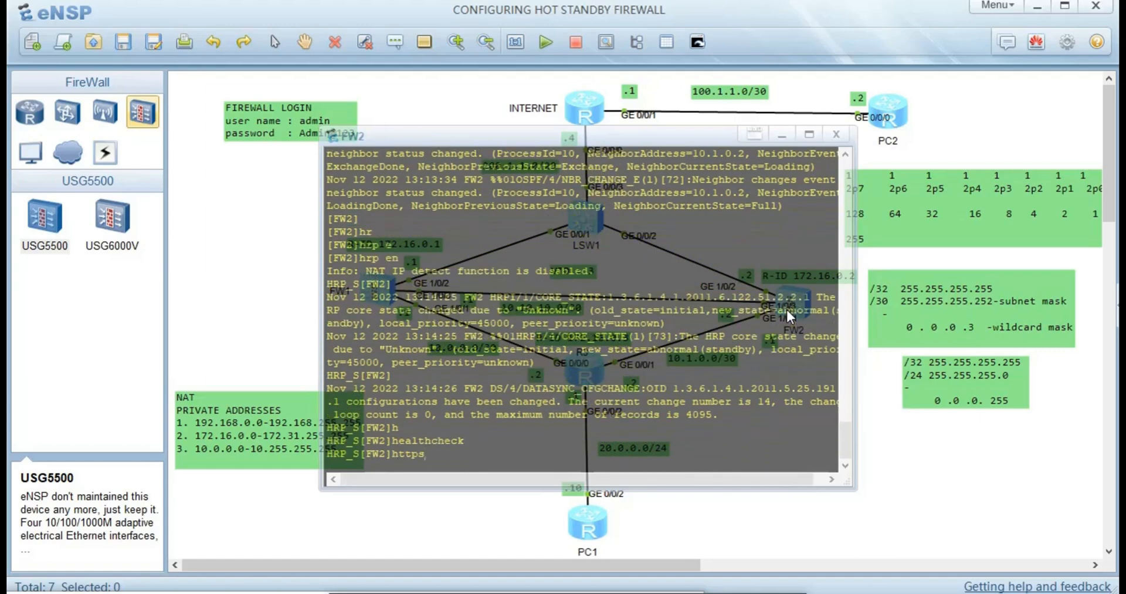
type("s")
key("Tab")
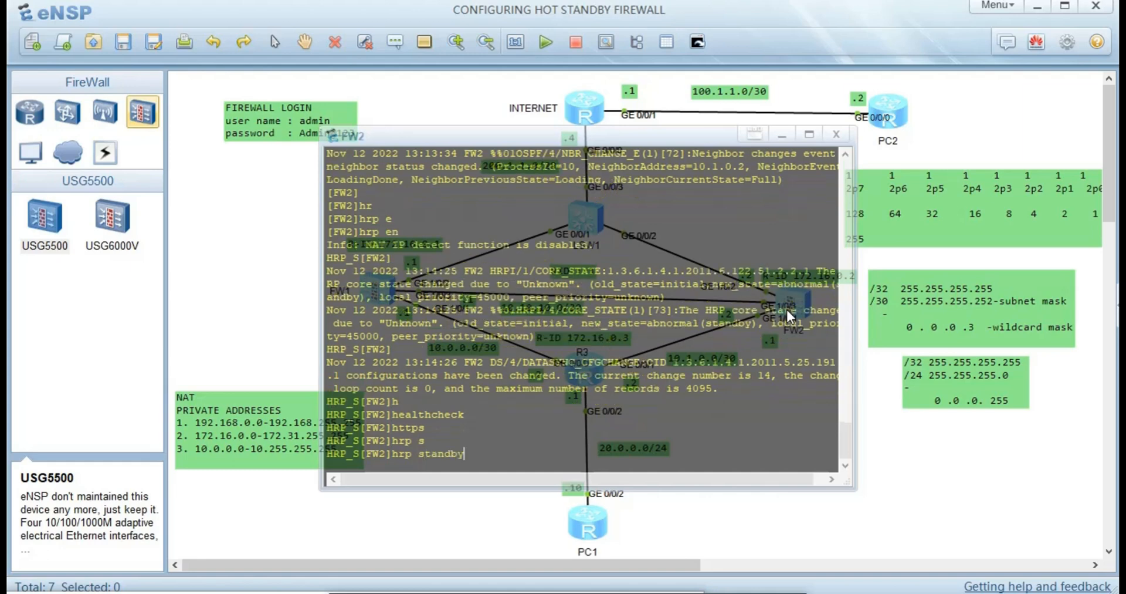
type("d")
key("Tab")
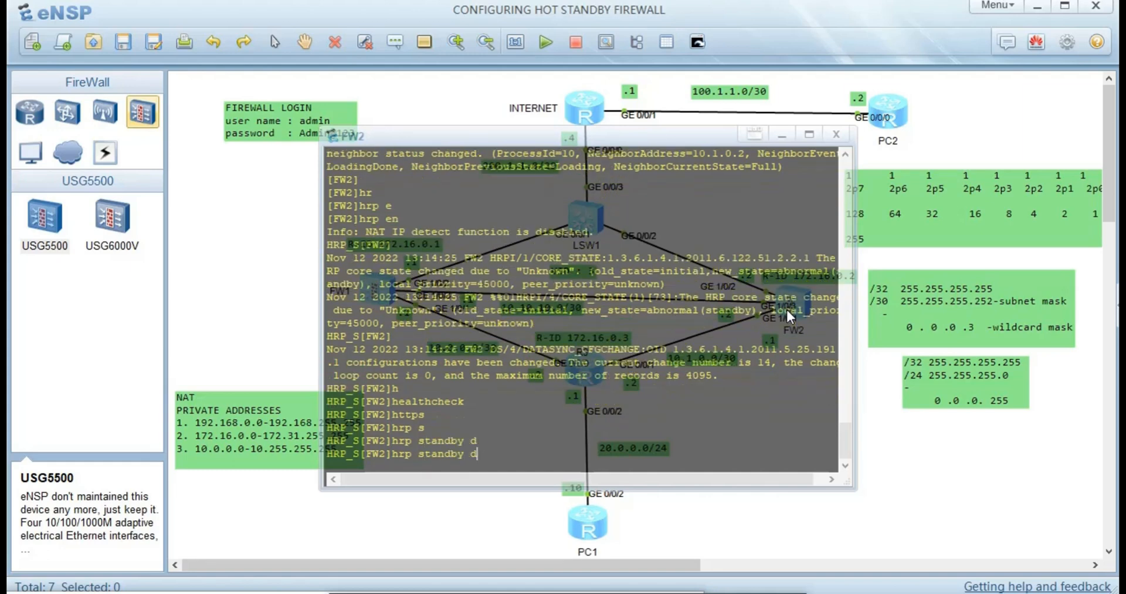
key("Tab")
key("Tab")
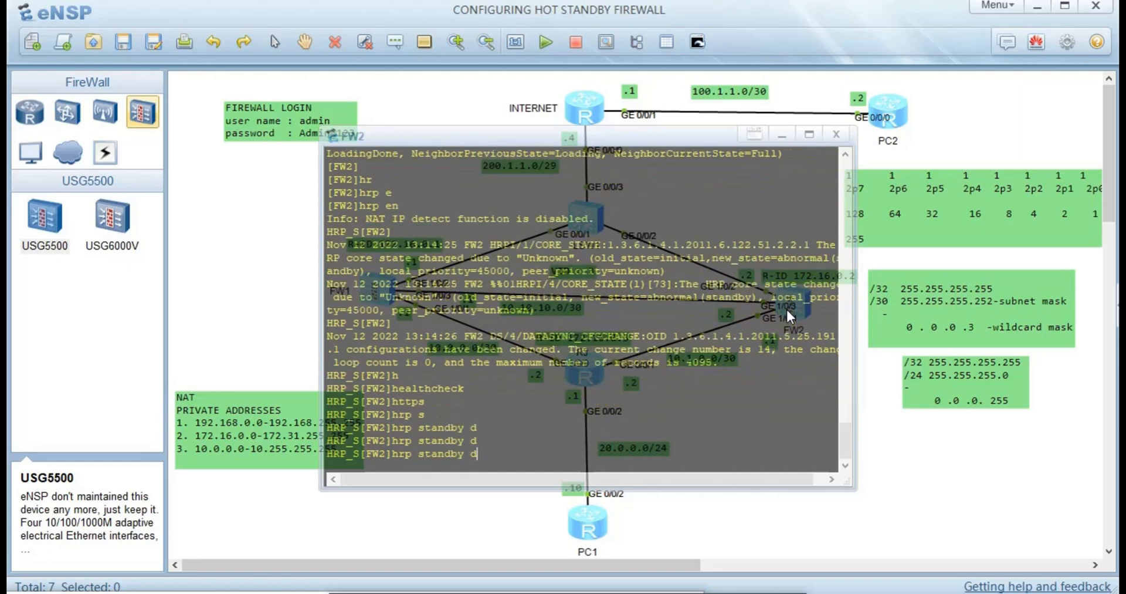
key("BackSpace")
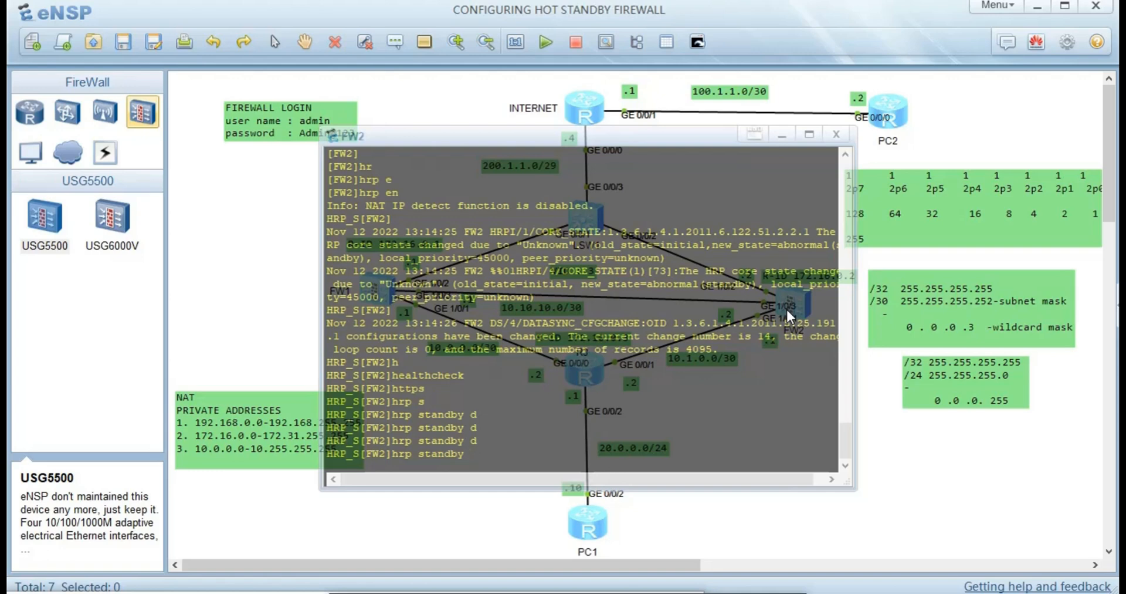
type("?")
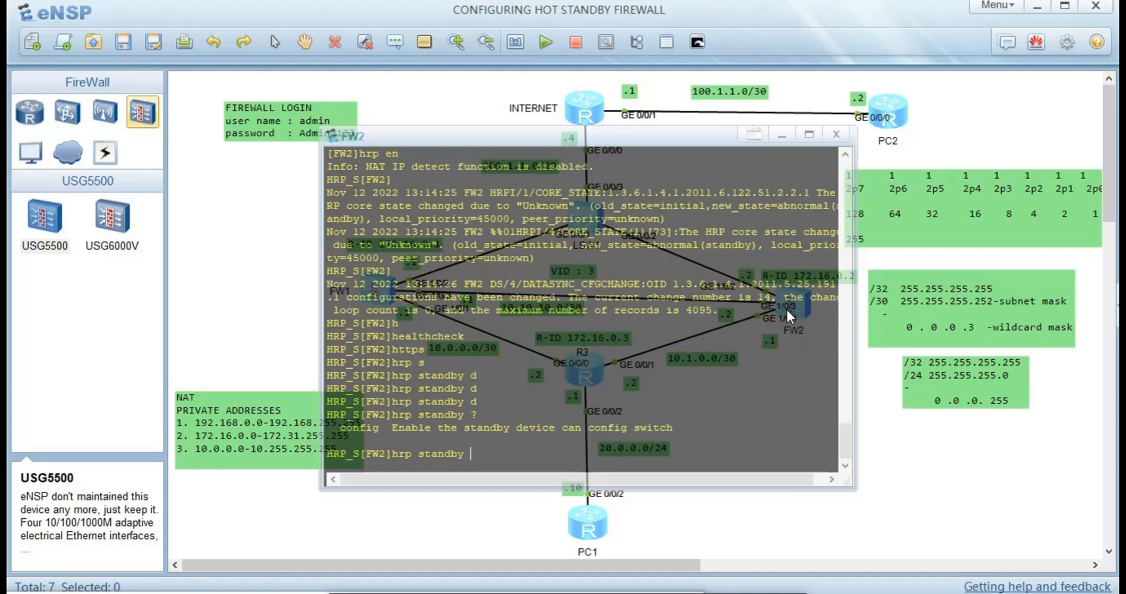
key("Return")
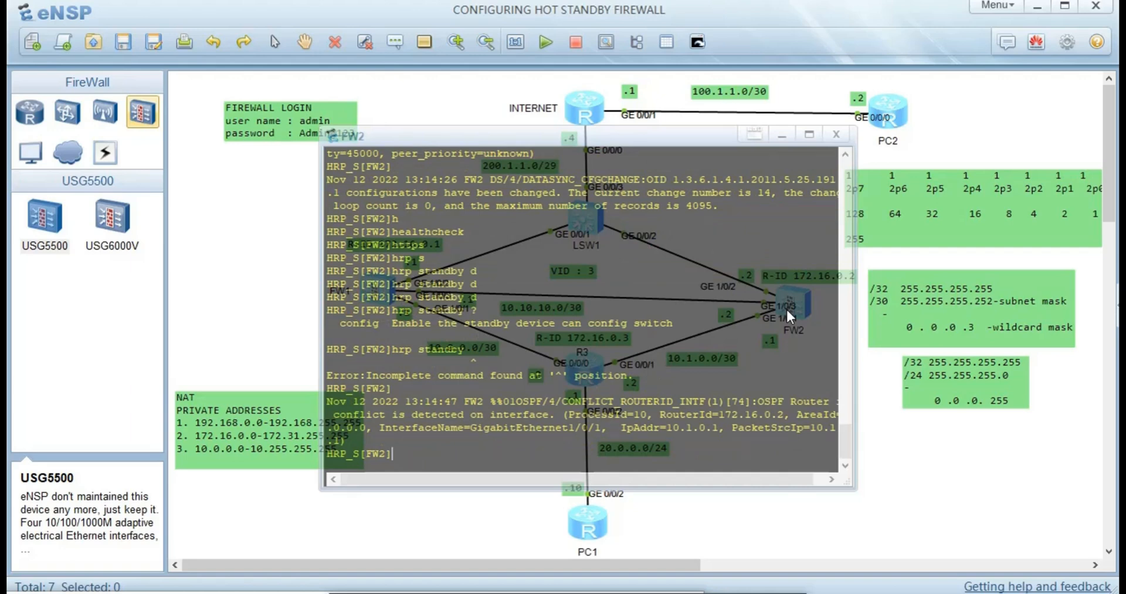
- Complete it as 'hrp standby config enable' to allow configuration on standby FW2
key("Up")
type("c")
key("Tab")
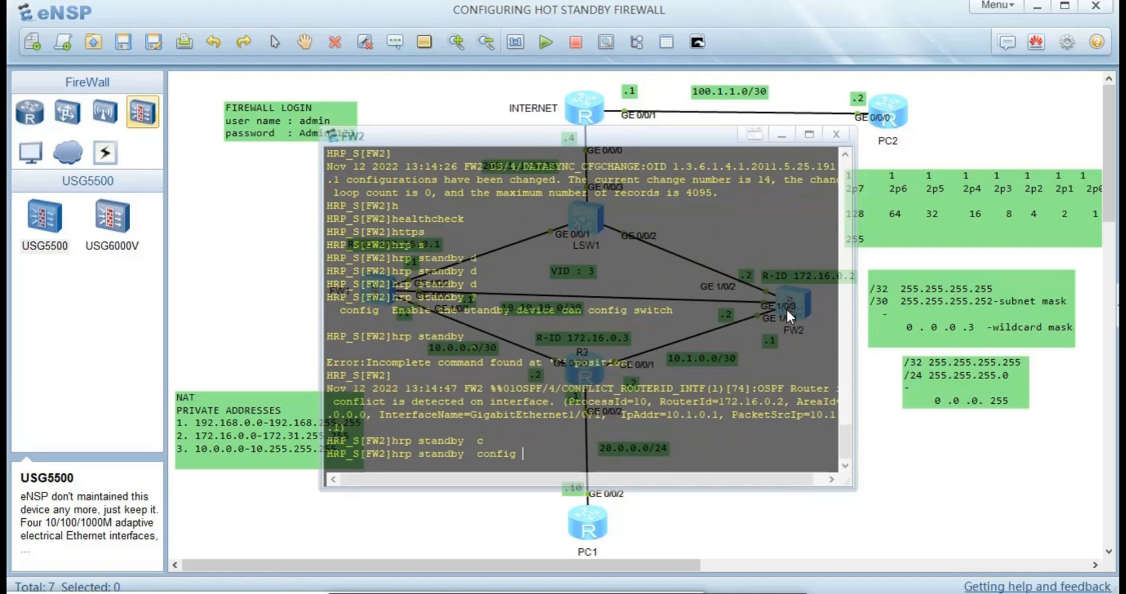
key("Return")
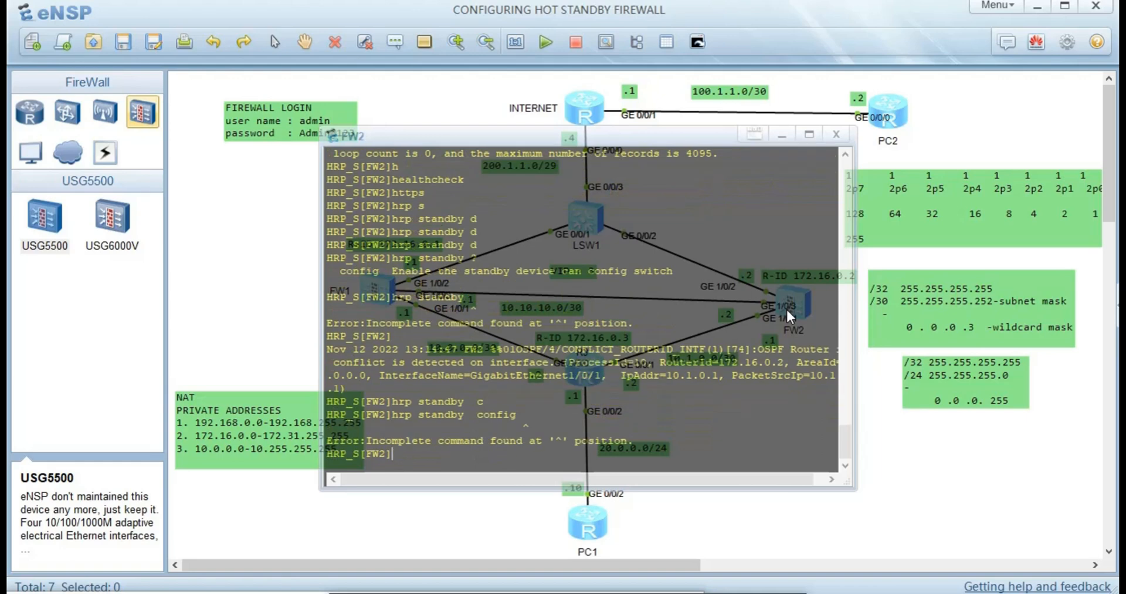
key("Up")
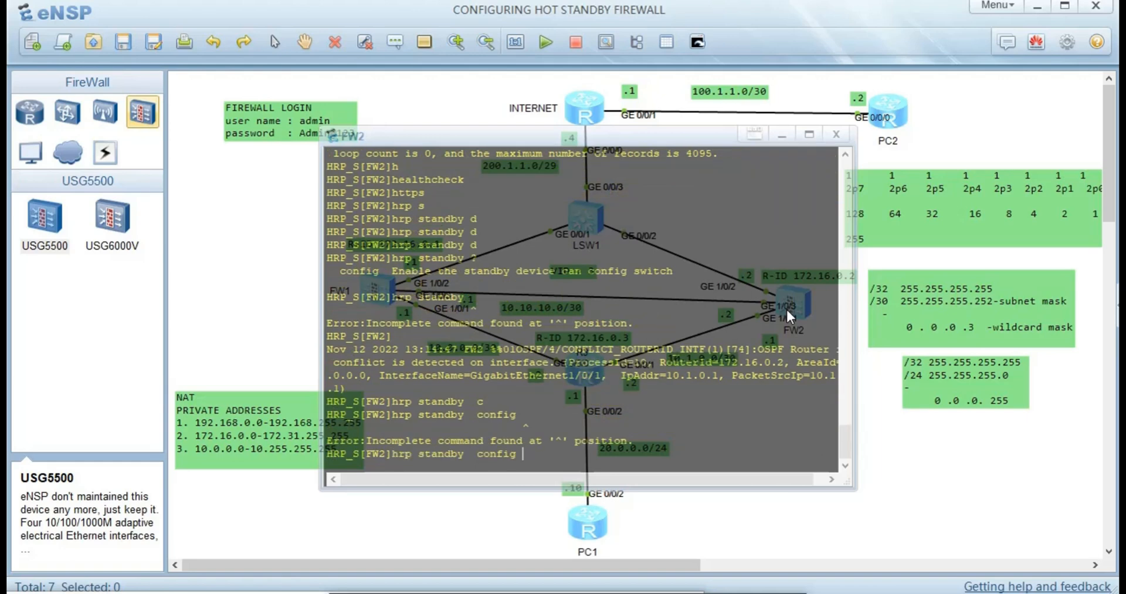
type("?")
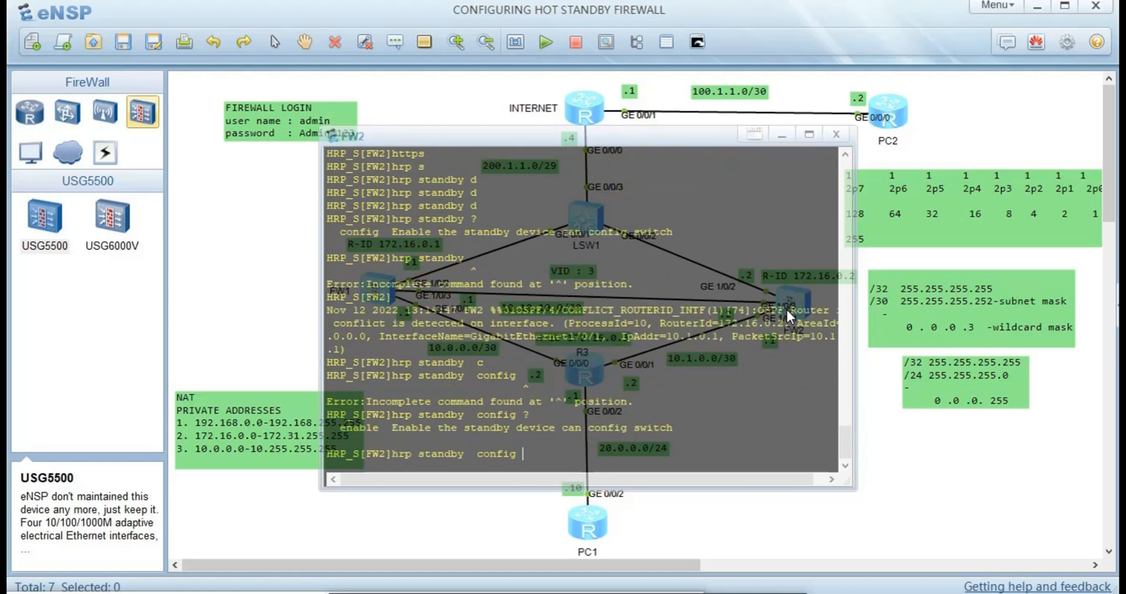
type("e")
key("Tab")
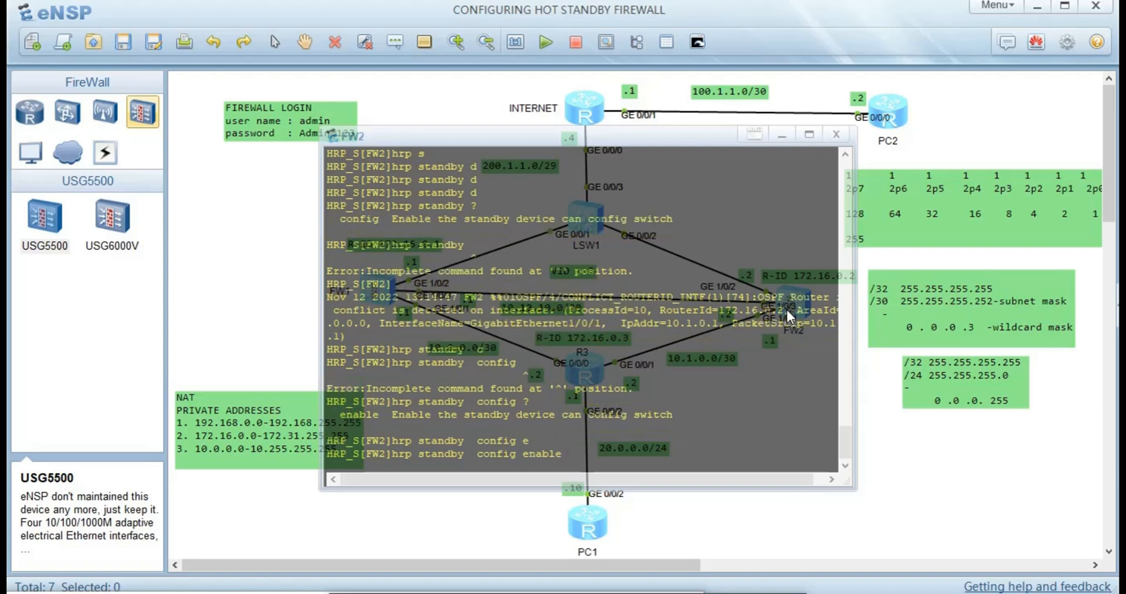
key("Return")
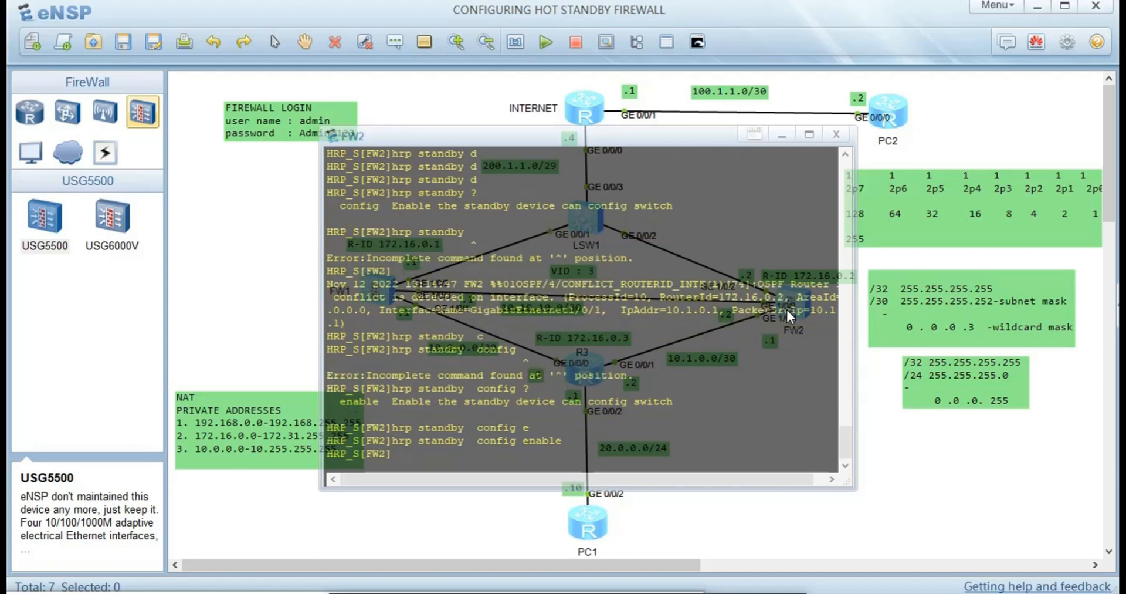
- Glance at FW1's console, then reopen FW2's console and quit up one view level
left_click(302, 547)
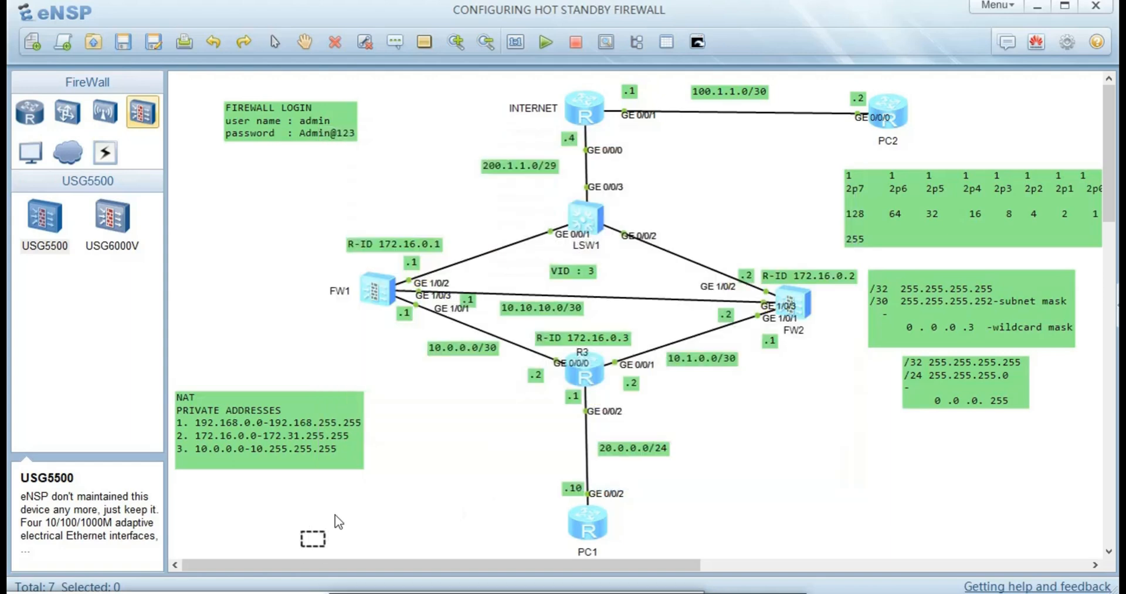
double_click(386, 285)
left_click(412, 373)
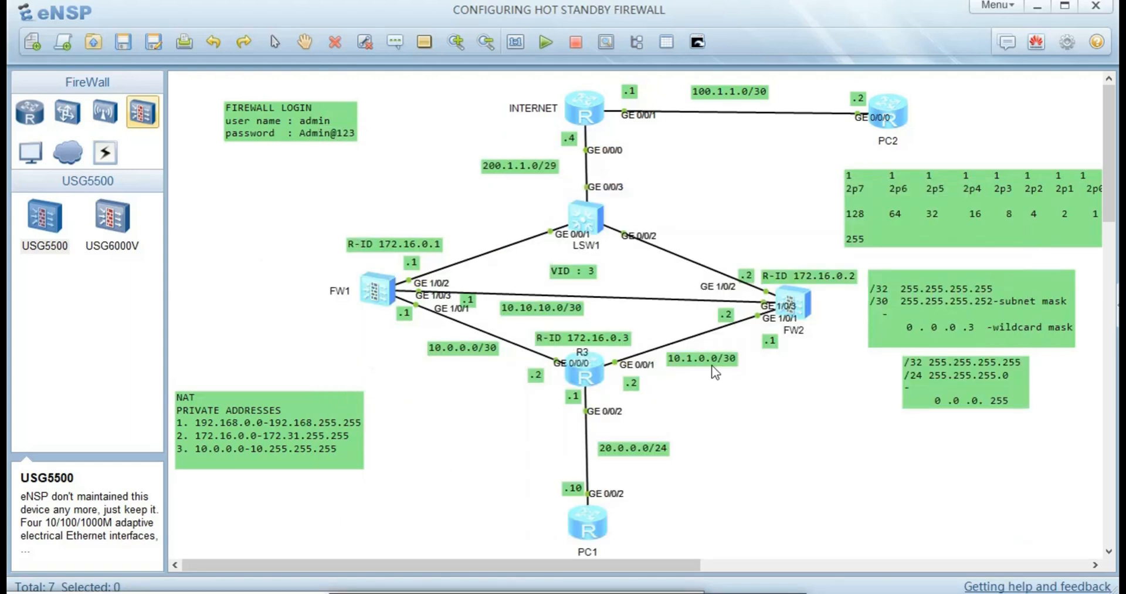
double_click(786, 307)
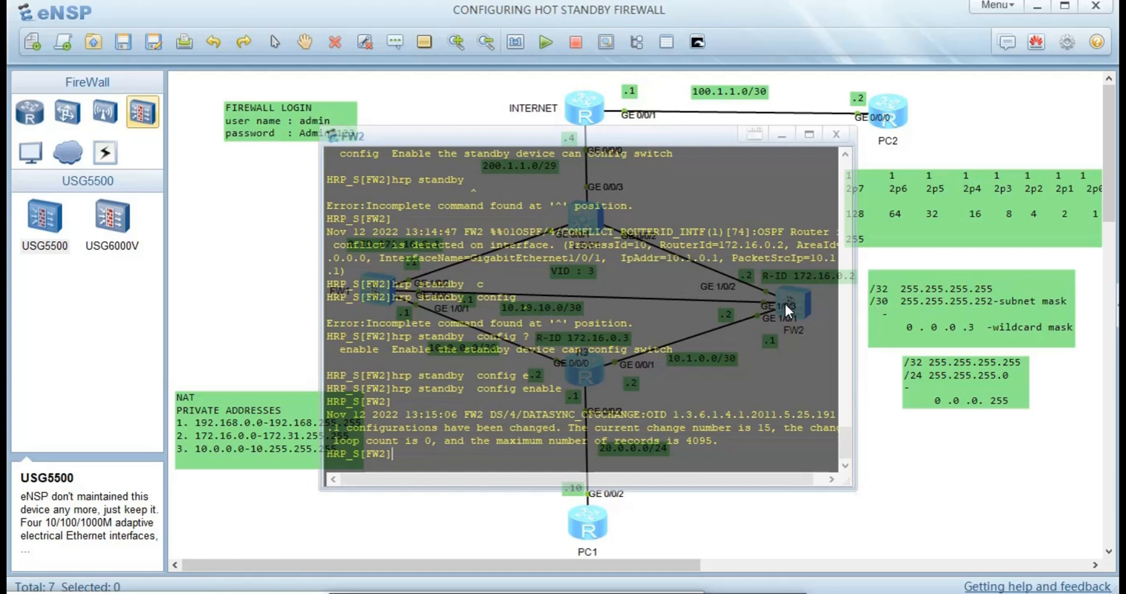
type("qu")
key("Return")
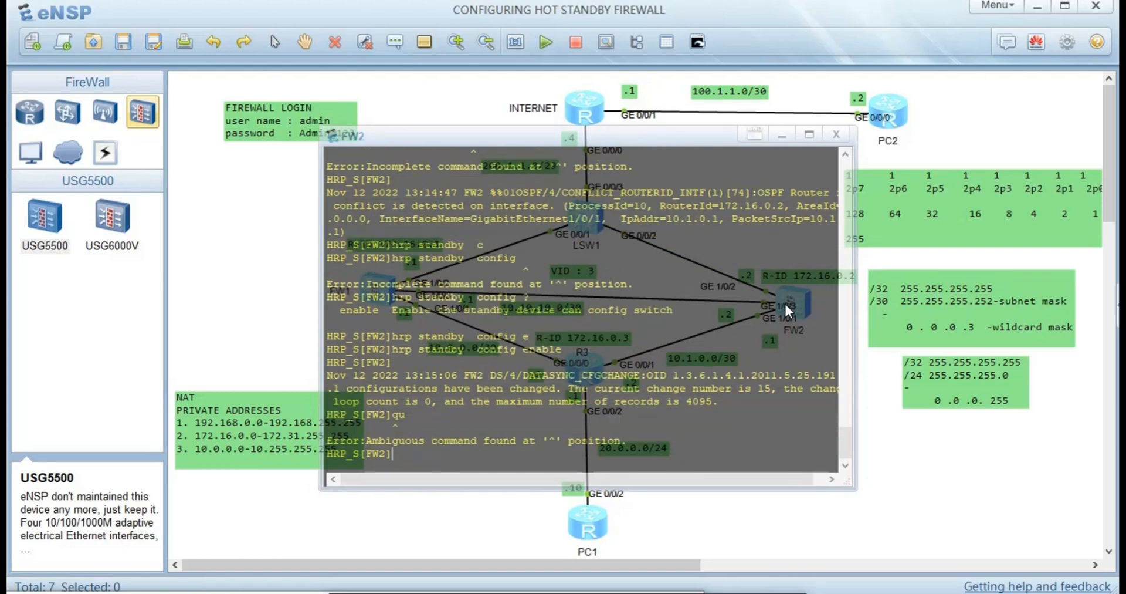
- On FW2, set GigabitEthernet 1/0/3 as the HRP heartbeat interface with remote 10.10.10.1
type("ht")
key("Tab")
key("Tab")
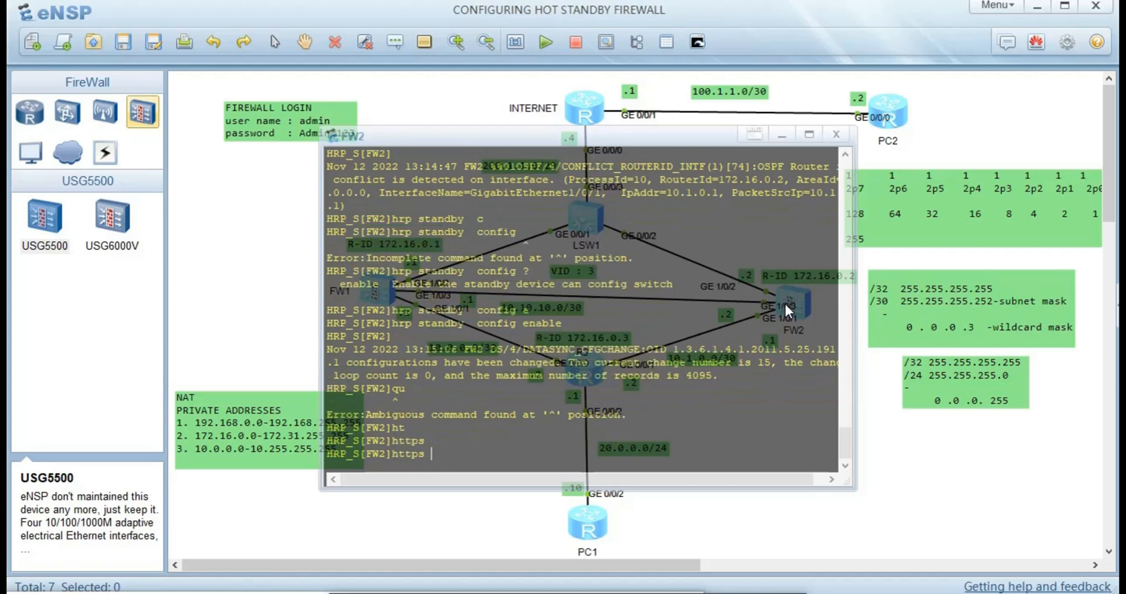
key("BackSpace")
key("BackSpace")
key("BackSpace")
type("rp")
key("Tab")
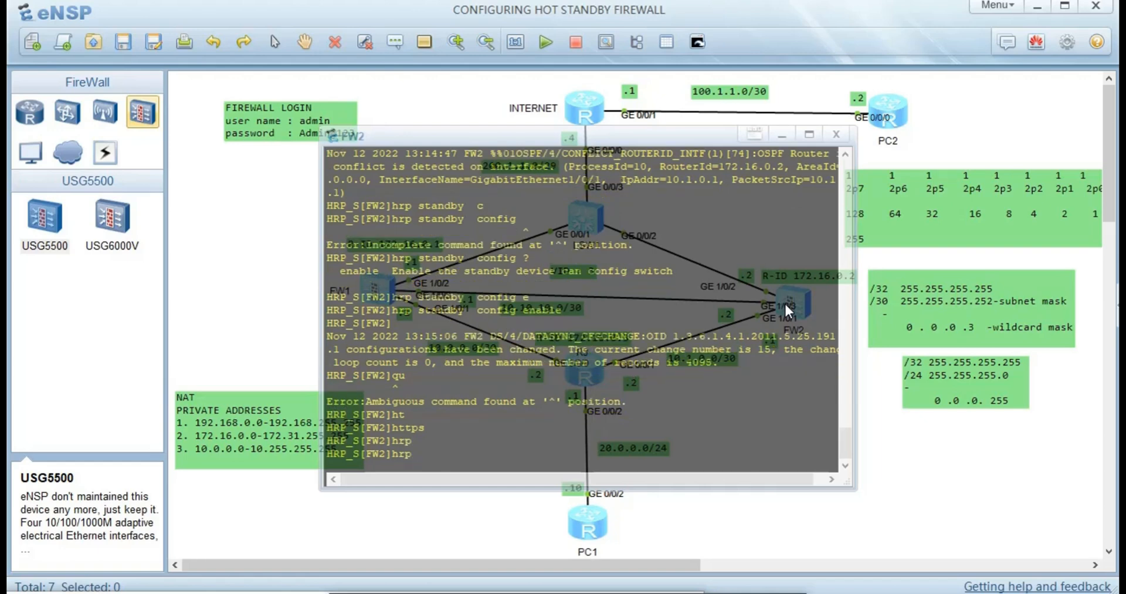
type("i")
key("Tab")
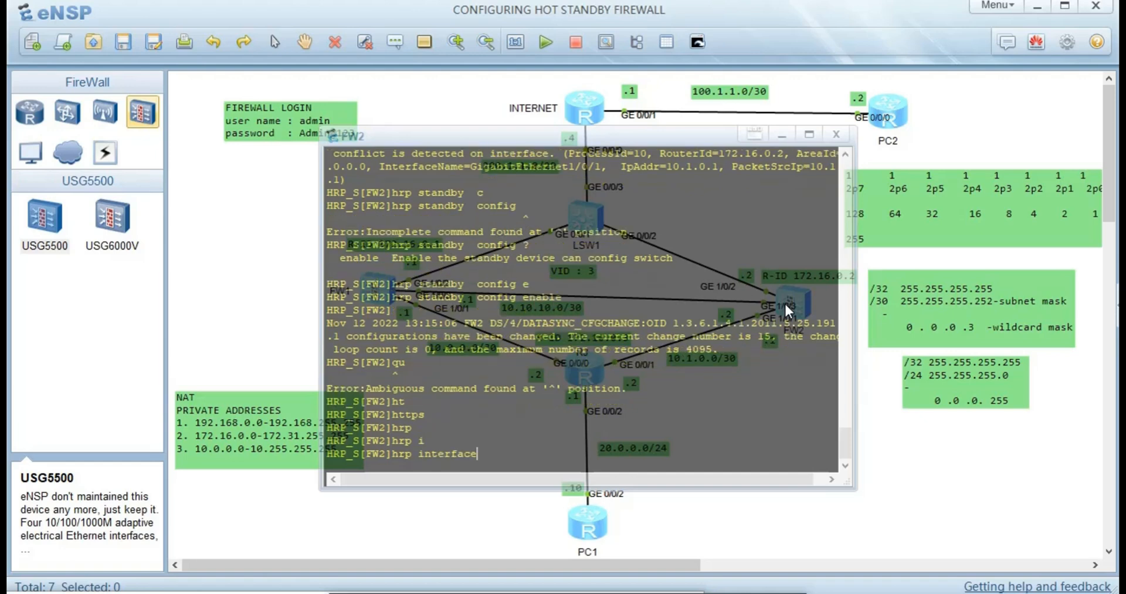
type("g")
key("Tab")
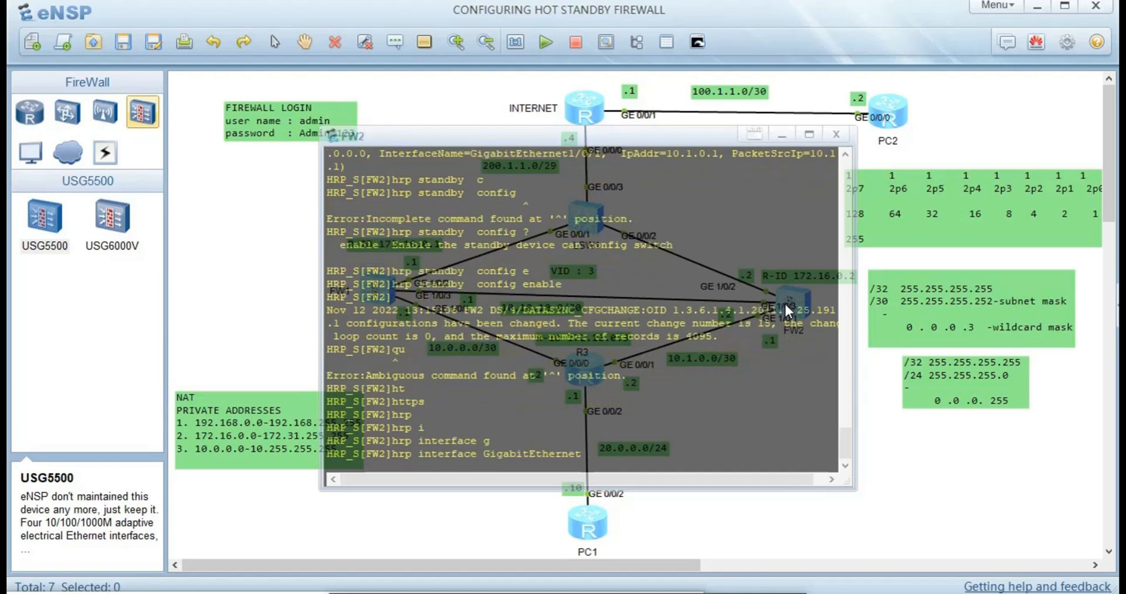
type("0")
key("BackSpace")
type("1/0/3 re")
key("Tab")
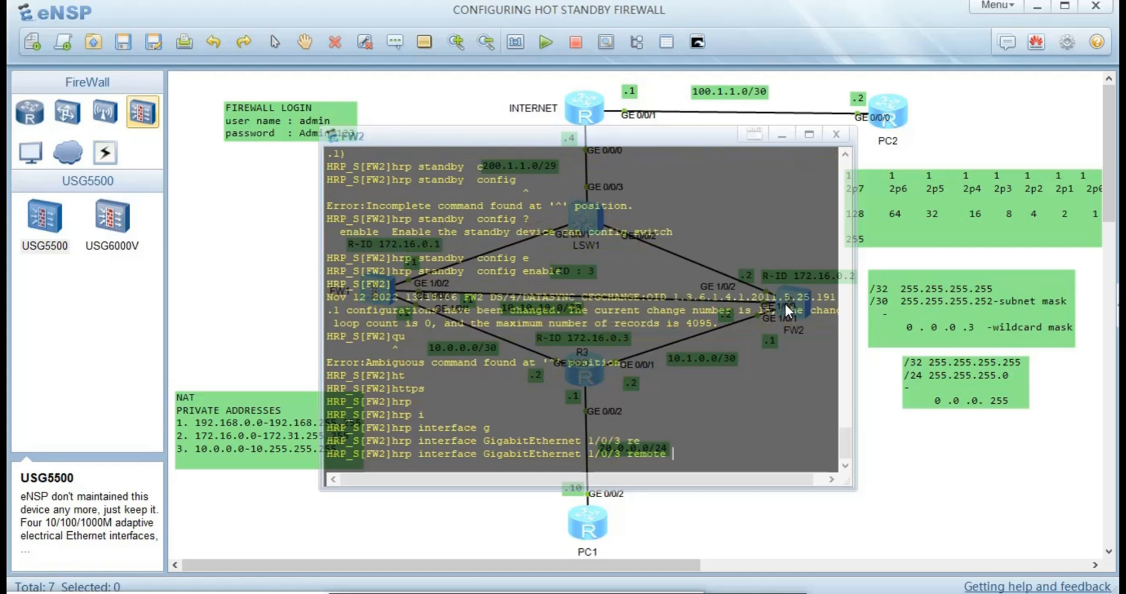
type("10.10.10.1")
key("Return")
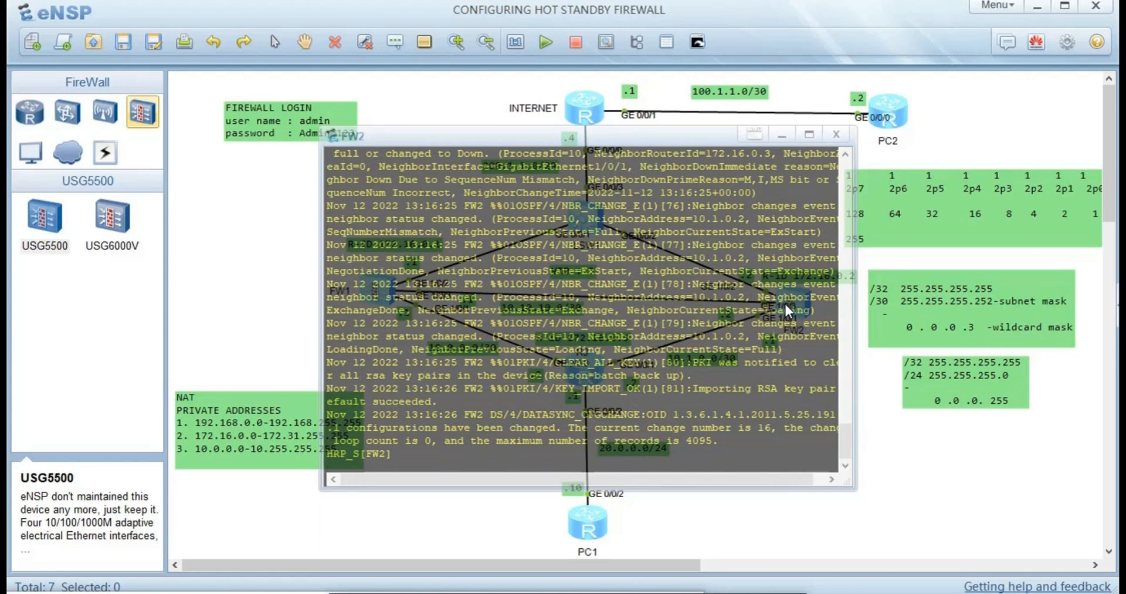
- Make FW2's HRP track interface g1/0/1 with 'hrp track interface g1/0/1'
type("i")
key("BackSpace")
type("hrp t")
key("Tab")
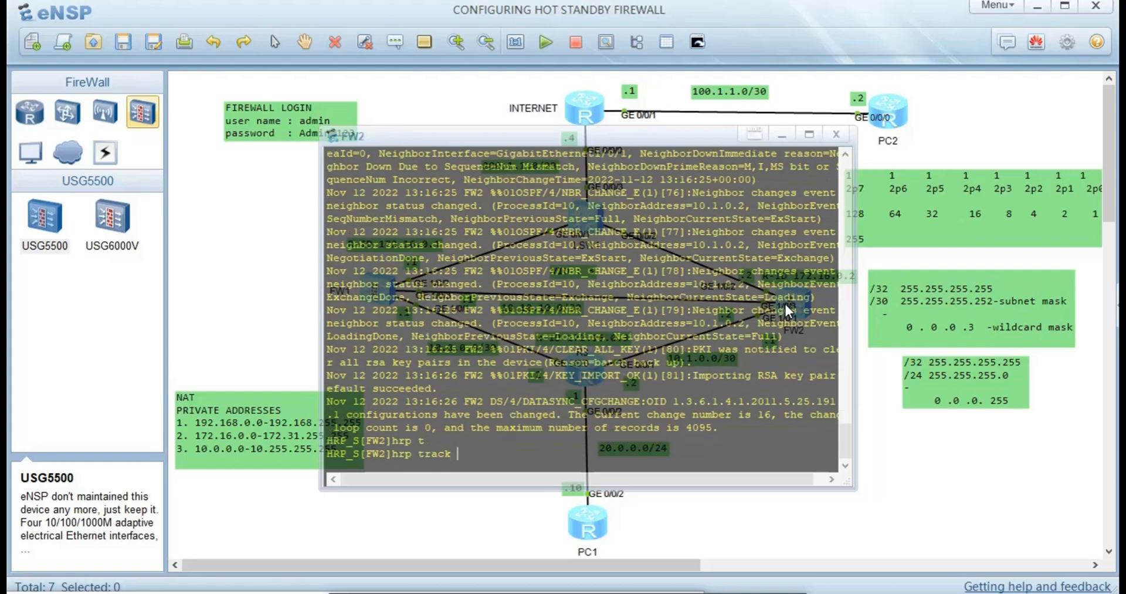
type("in")
key("Tab")
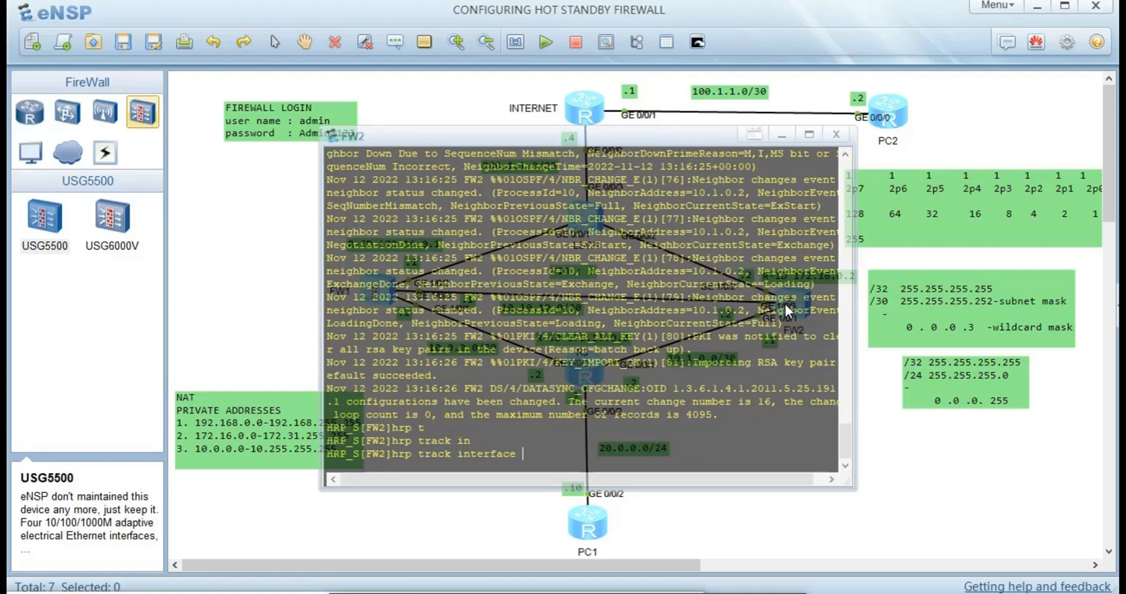
type("g1/0/1")
key("Return")
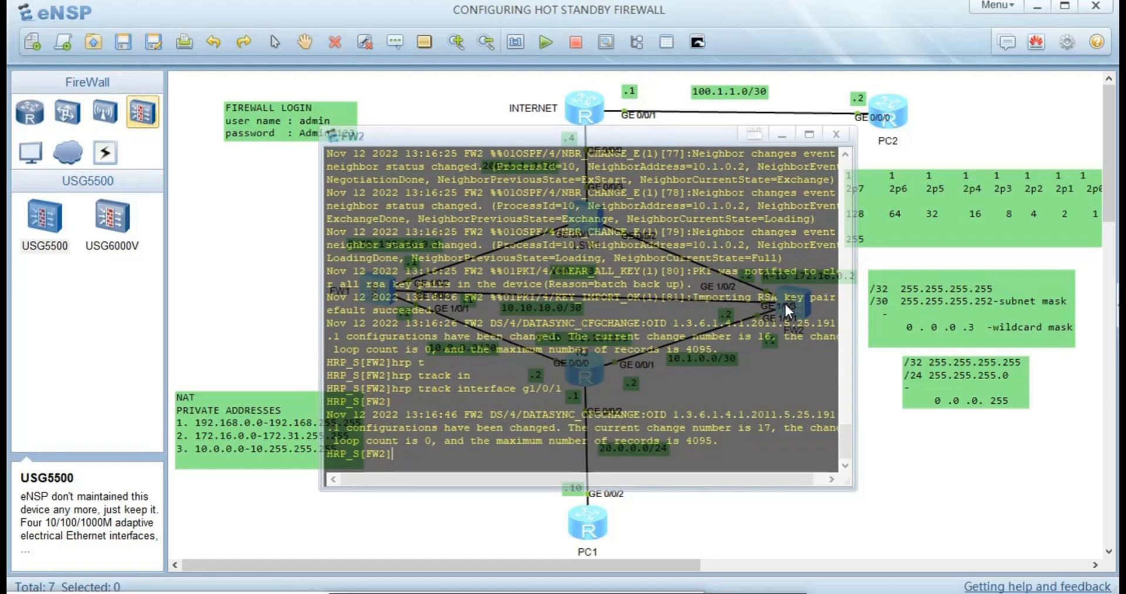
key("Return")
key("Return")
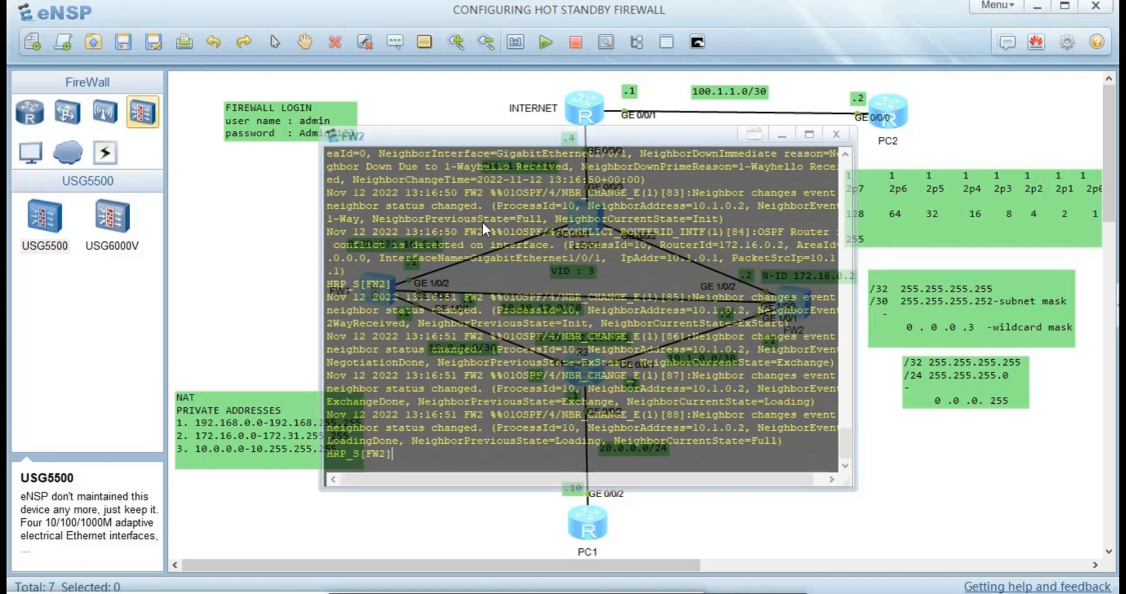
- Review FW1's and FW2's consoles, then confirm FW1 shows HRP_M master with core state normal
left_click(277, 246)
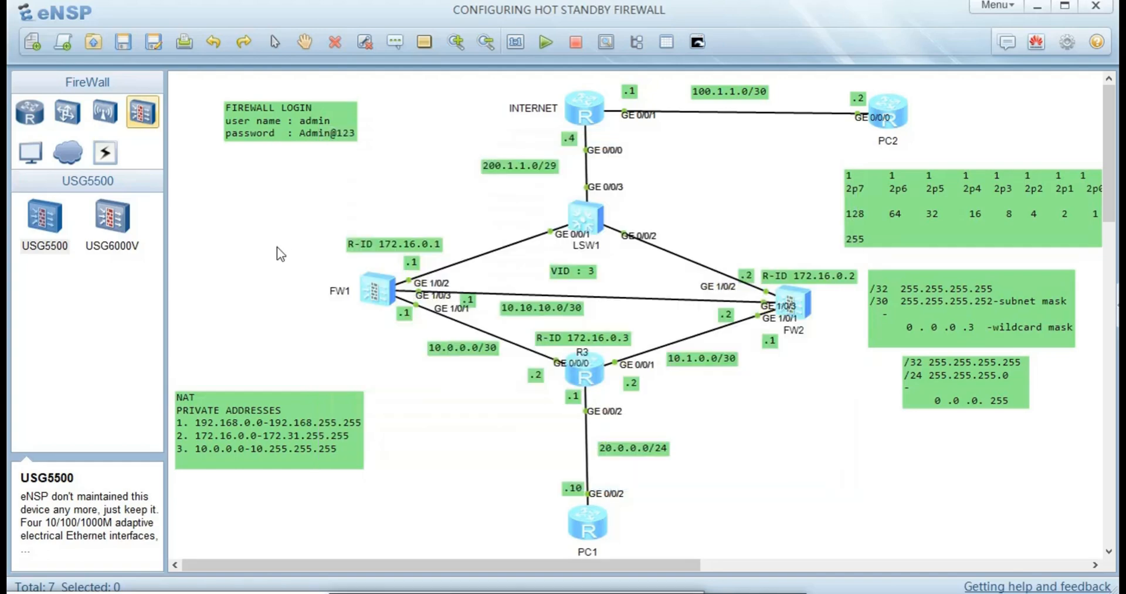
double_click(398, 289)
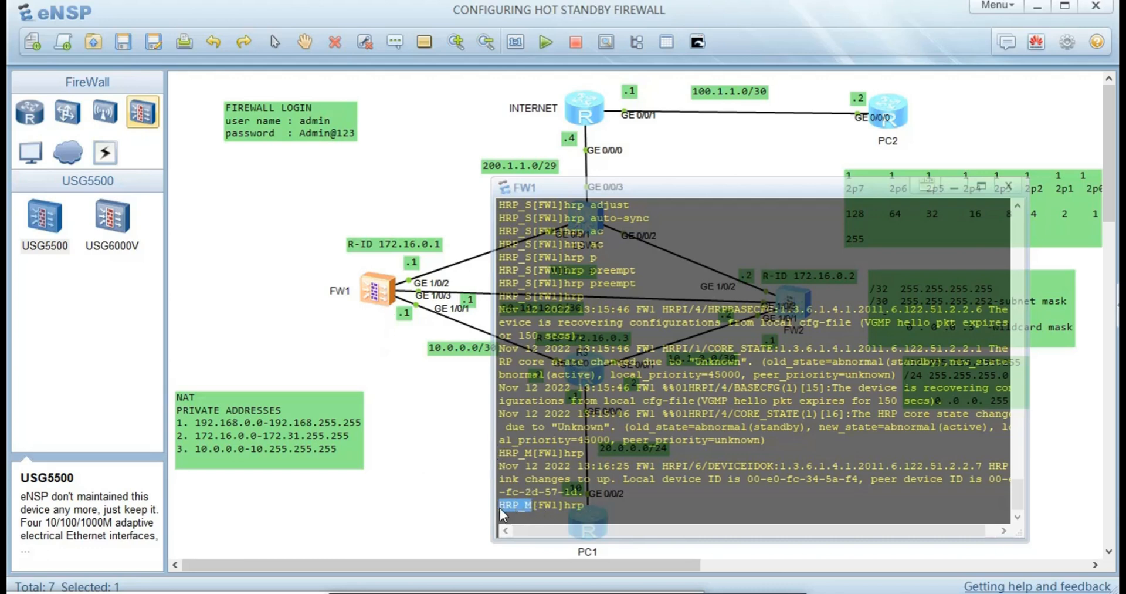
left_click_drag(543, 503, 583, 507)
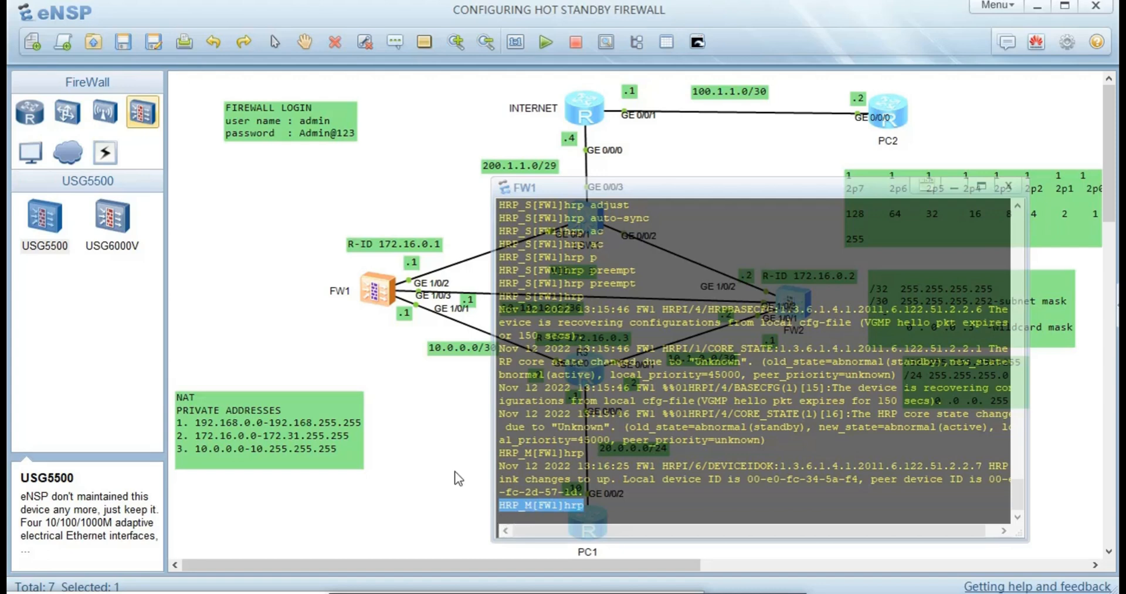
left_click(390, 475)
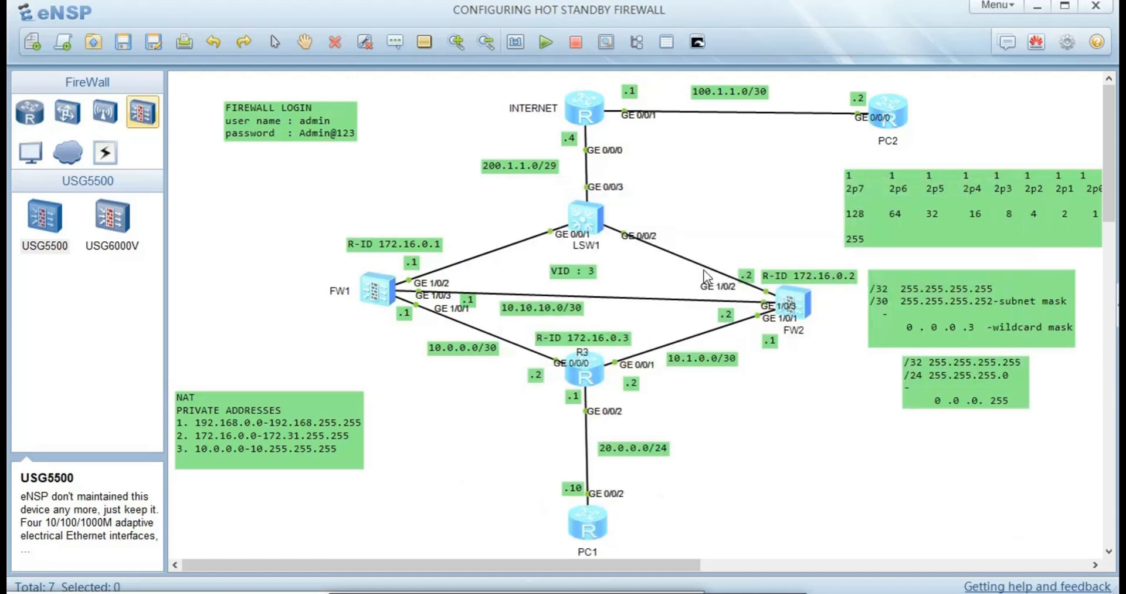
double_click(796, 300)
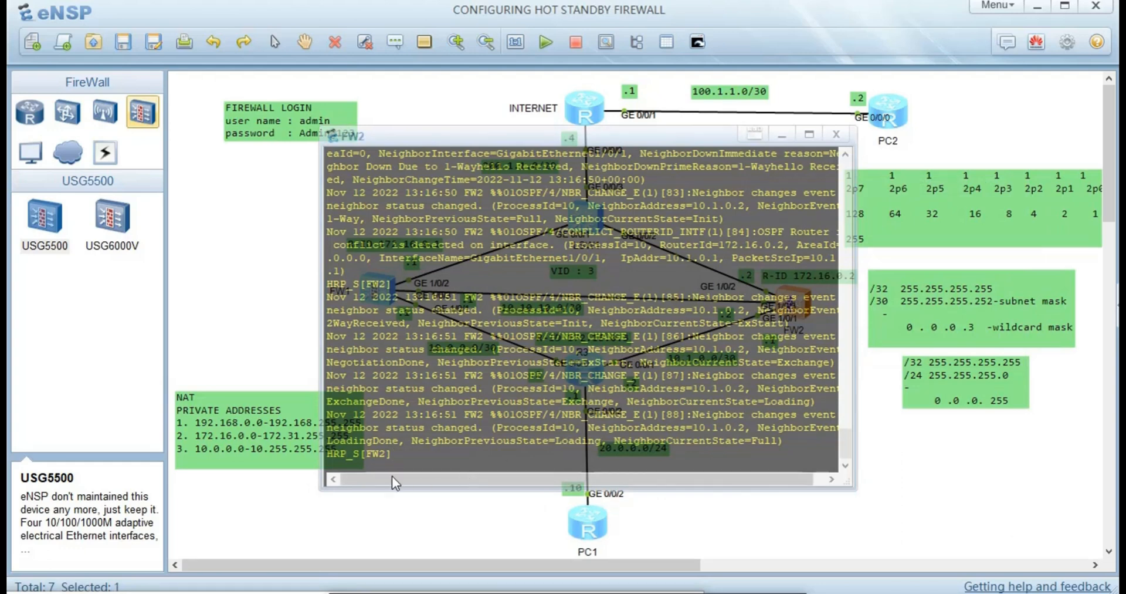
left_click(352, 450)
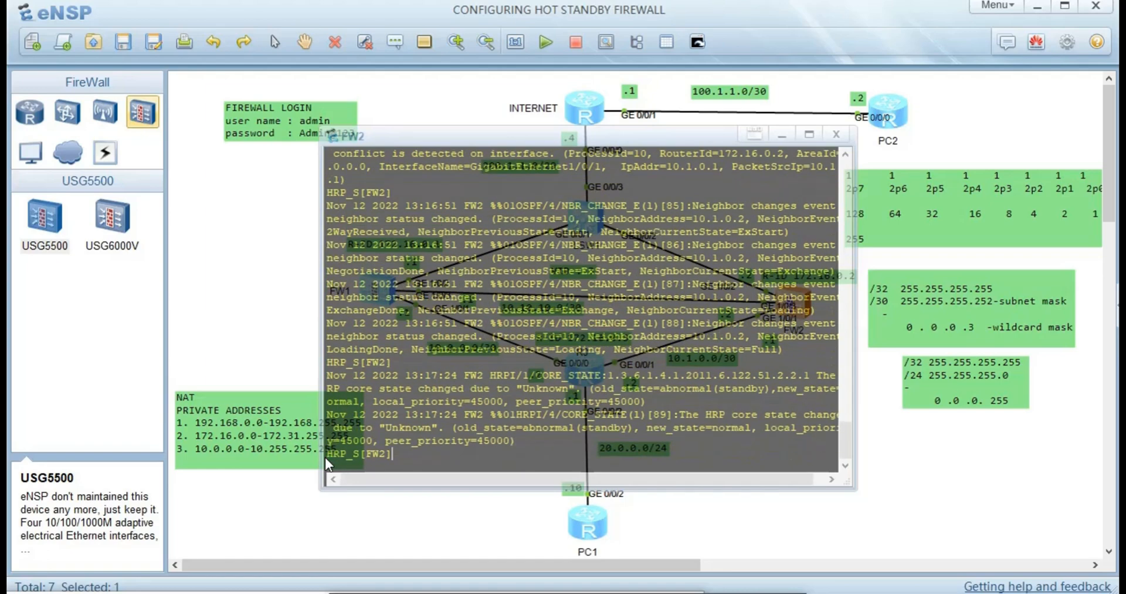
left_click(268, 329)
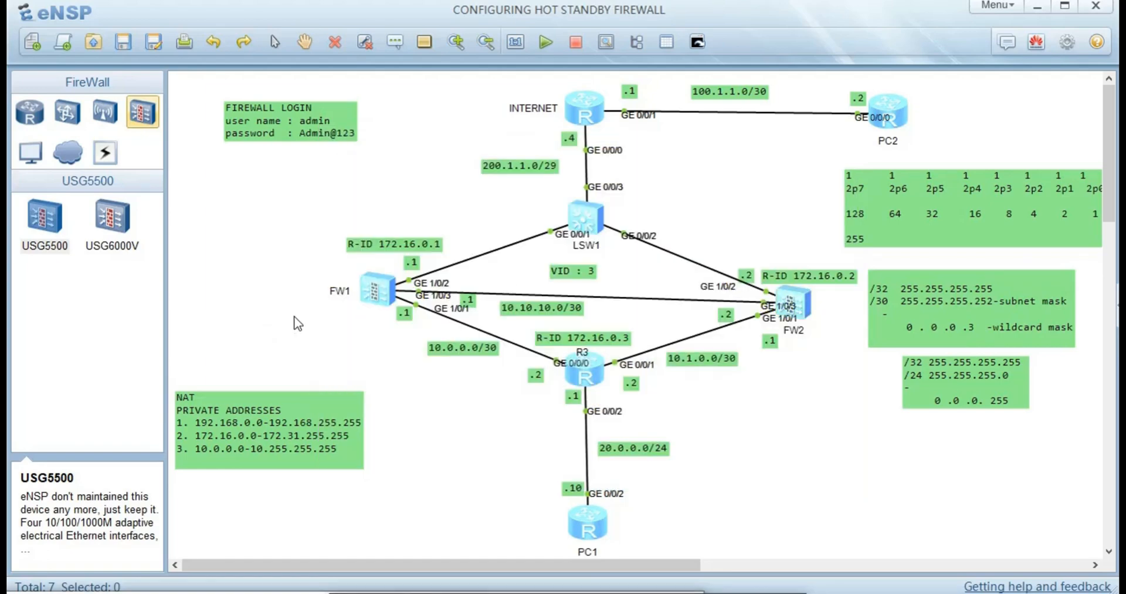
double_click(379, 294)
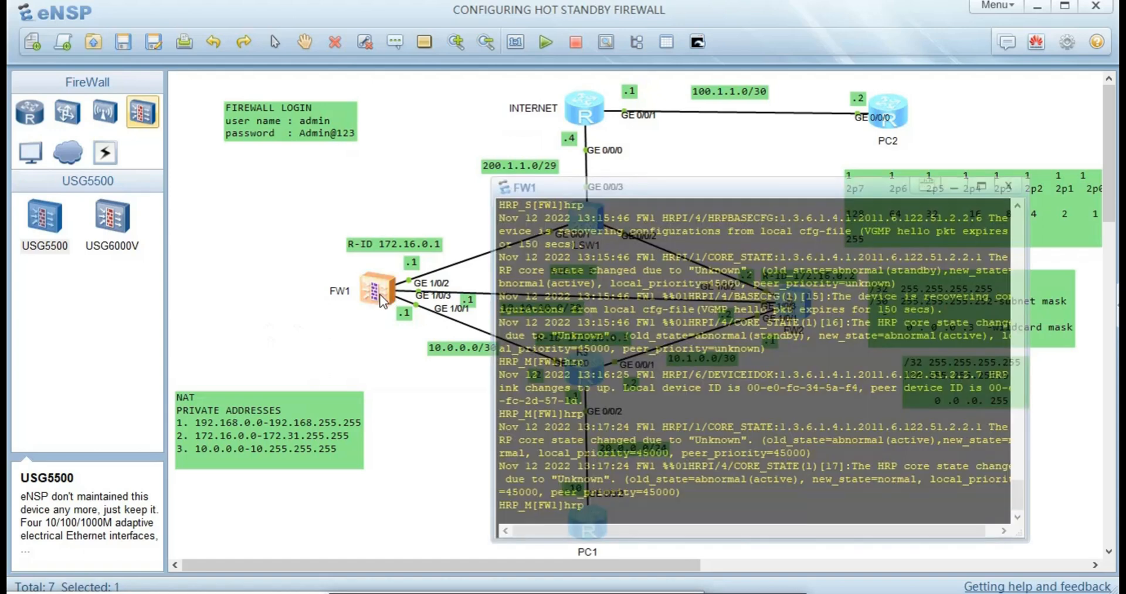
key("Return")
key("Return")
key("Return")
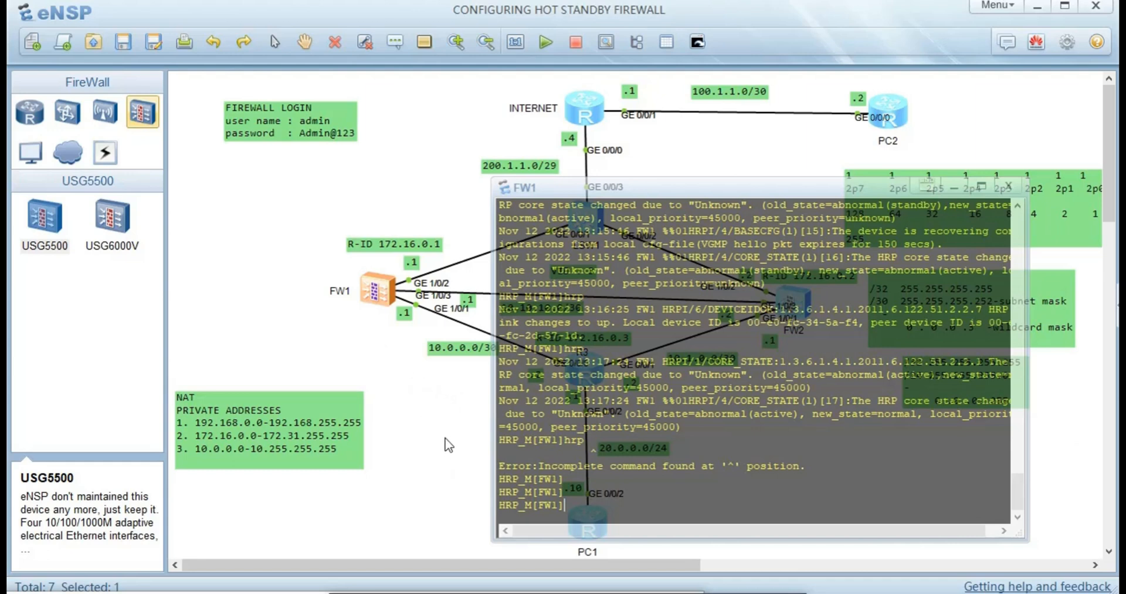
- Reopen FW1's console and enter the security-policy view
left_click(379, 285)
double_click(379, 288)
type("po")
key("Tab")
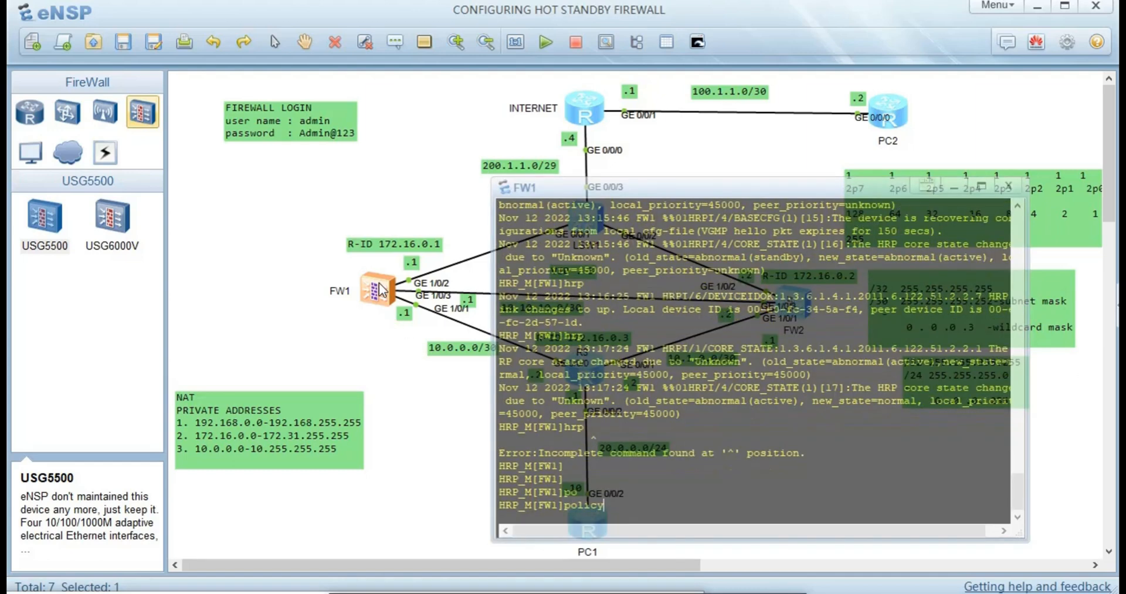
key("BackSpace")
key("BackSpace")
key("BackSpace")
key("BackSpace")
key("BackSpace")
key("BackSpace")
key("BackSpace")
type("se")
key("Tab")
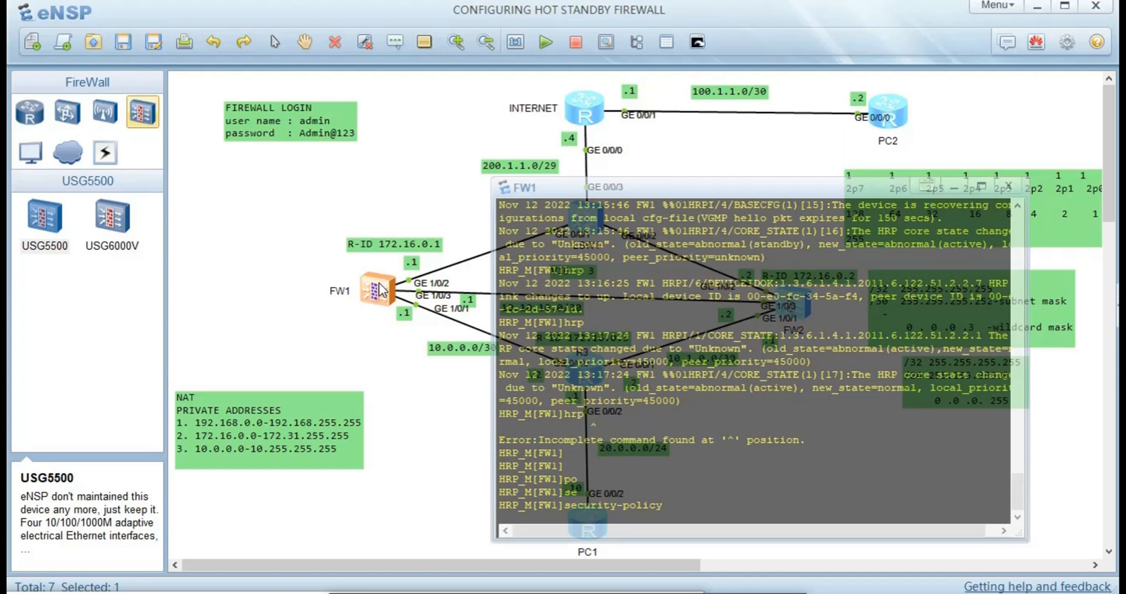
key("Return")
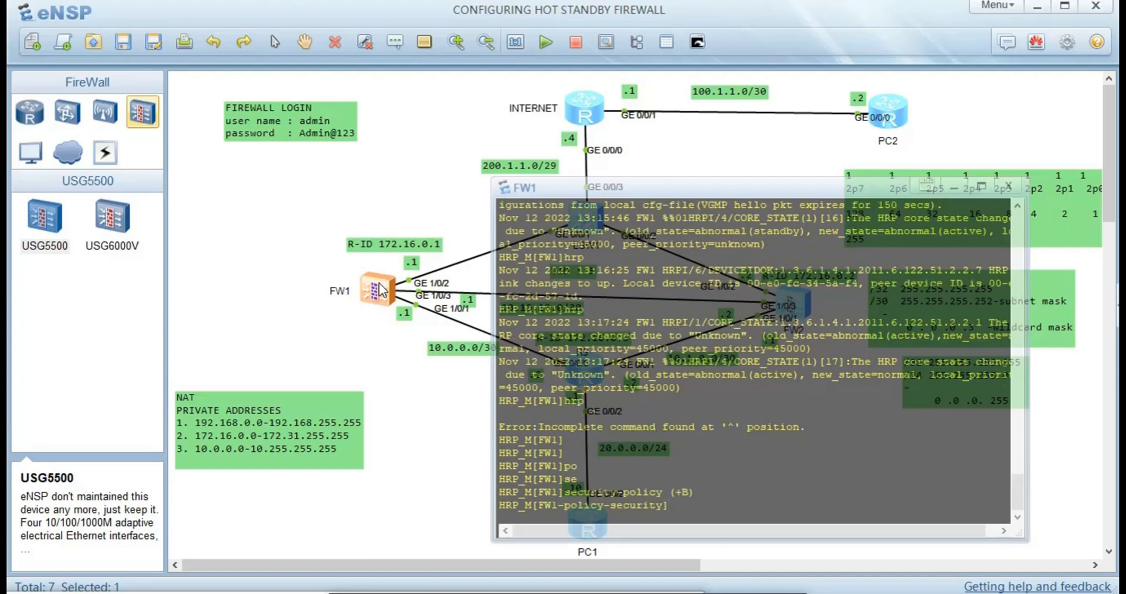
- Create a security rule named rule_OSPF, after a first rule named 'rule'
type("ru")
key("Tab")
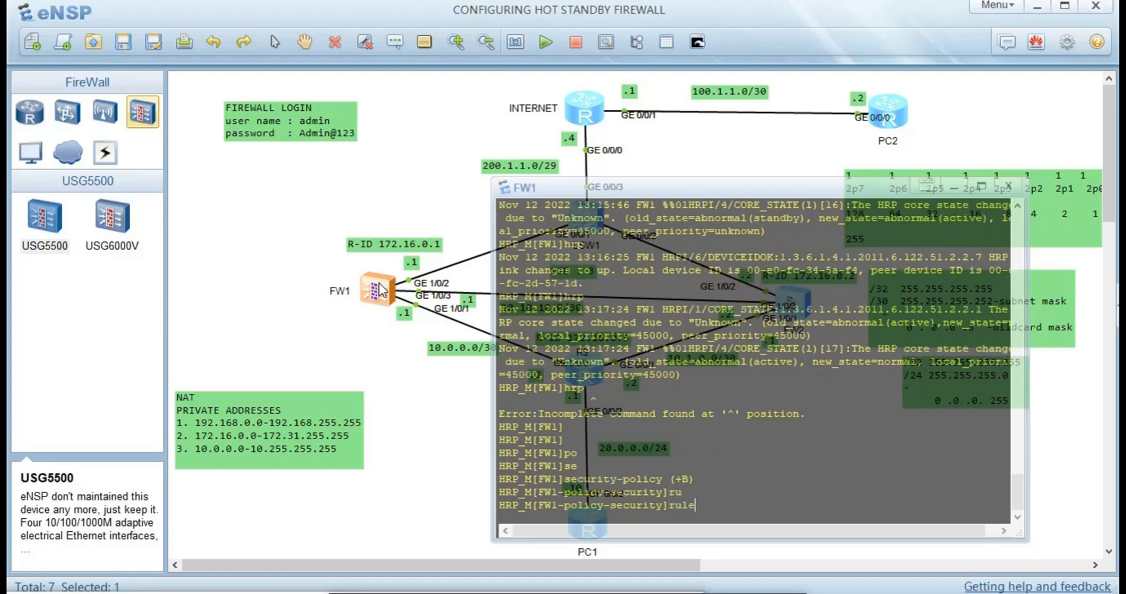
type("na")
key("Tab")
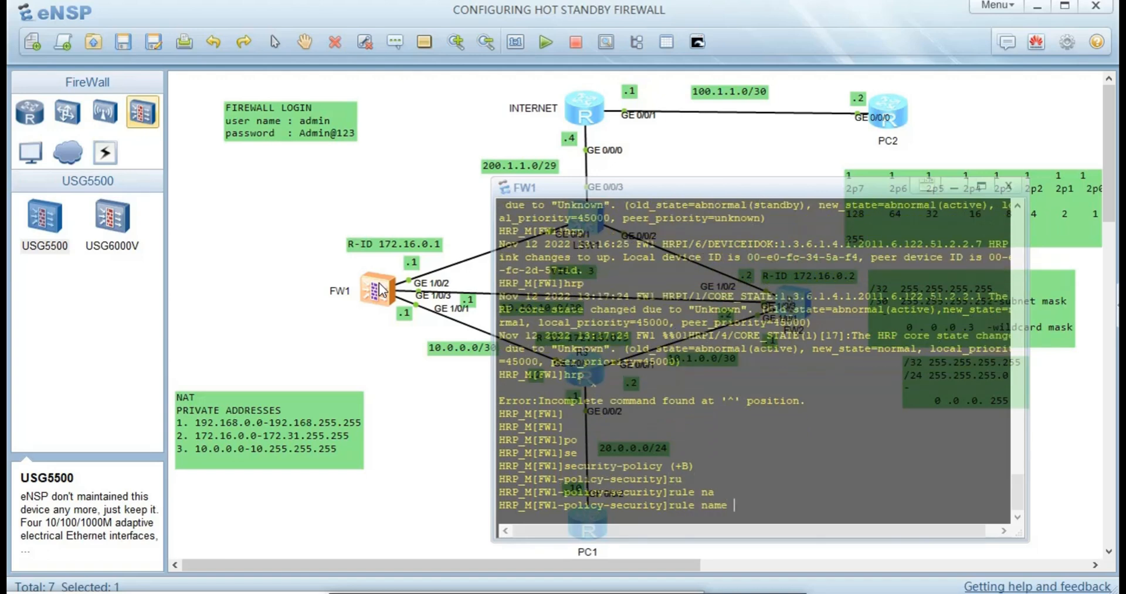
type("rule")
key("Return")
key("Return")
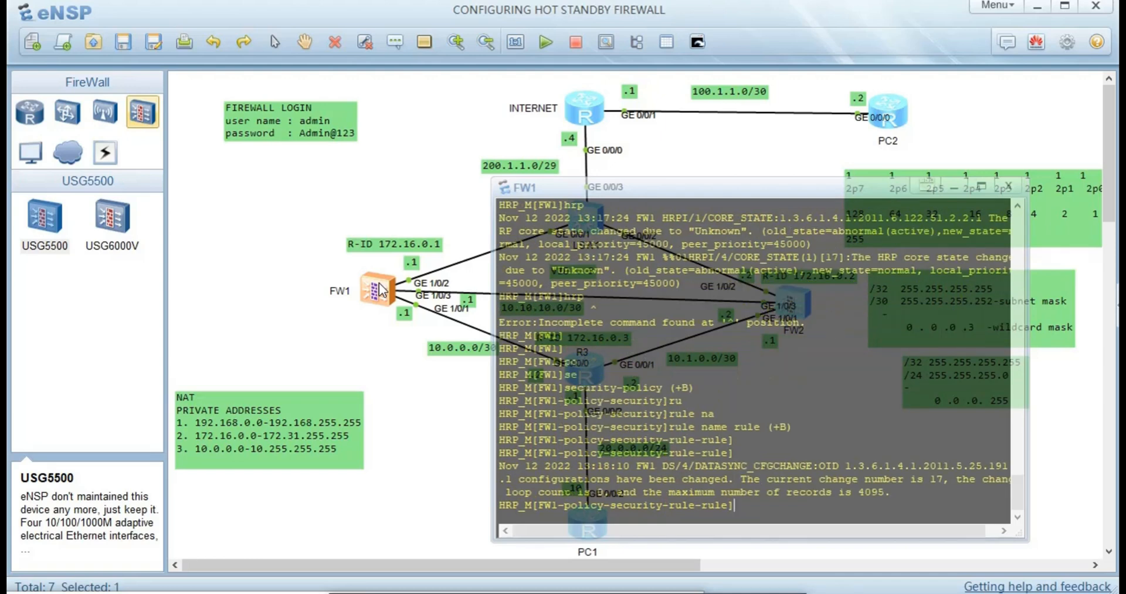
key("Up")
type("_OD")
key("BackSpace")
type("SPF")
key("Return")
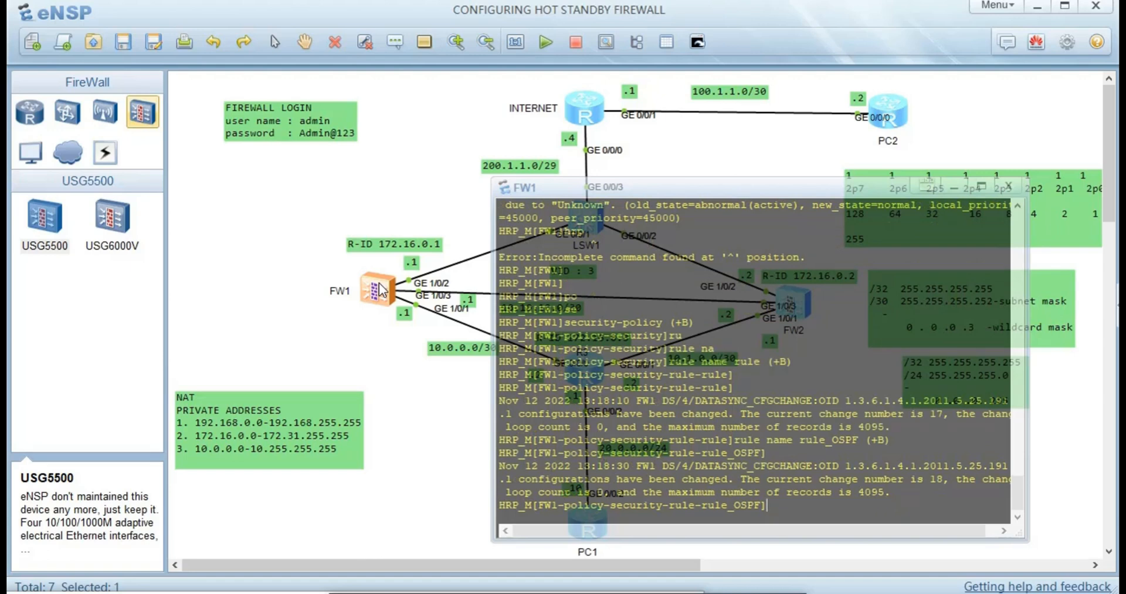
- Set rule_OSPF's source zone to local
type("so")
key("Tab")
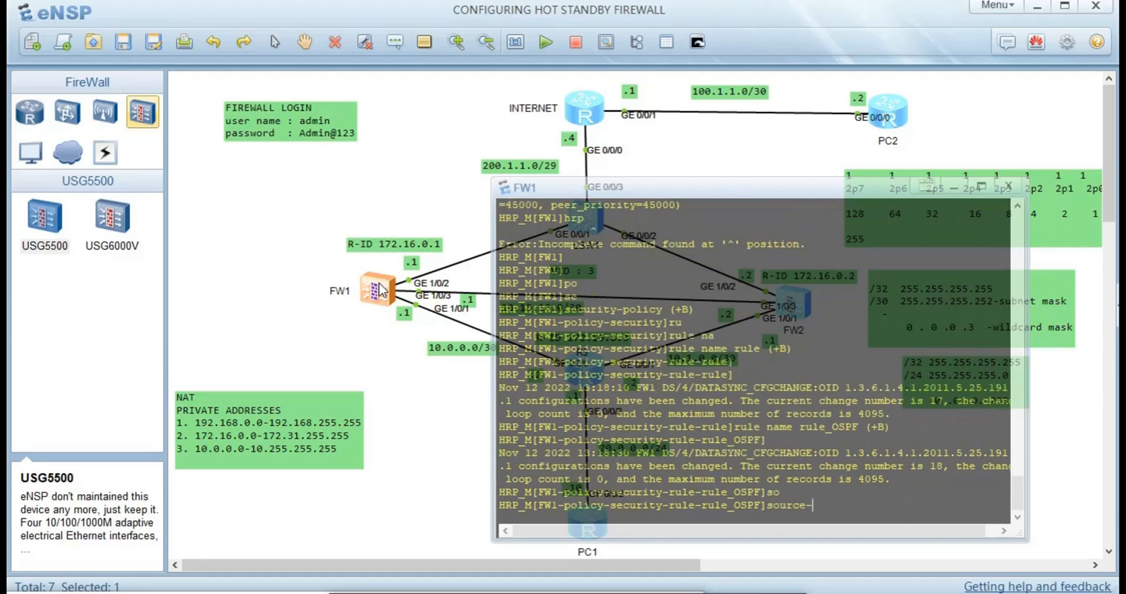
type("z")
key("Tab")
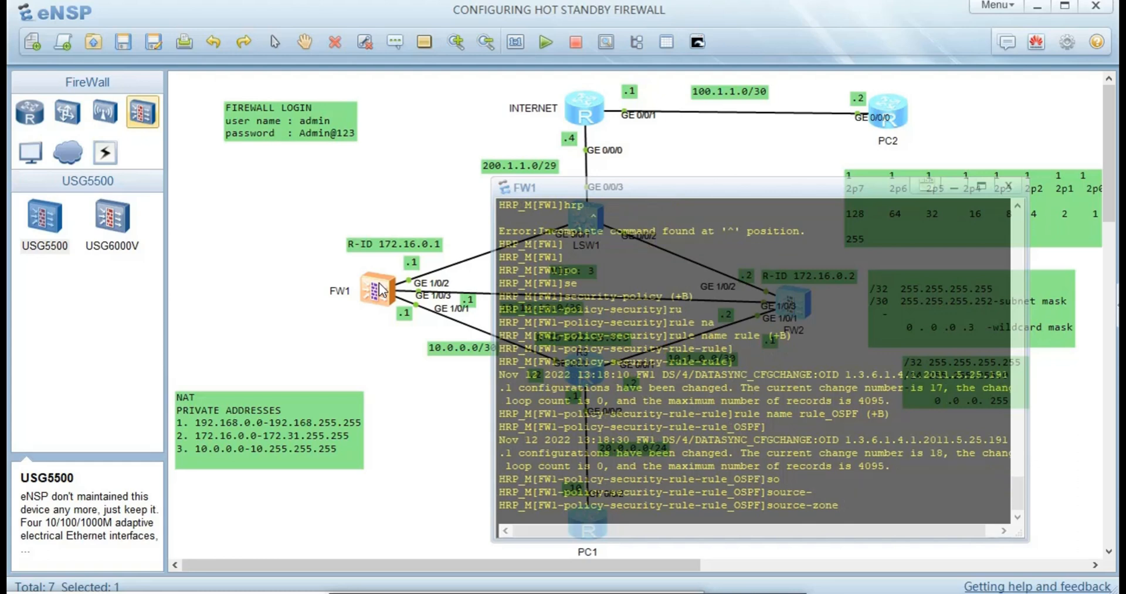
type("lo")
key("Tab")
key("Return")
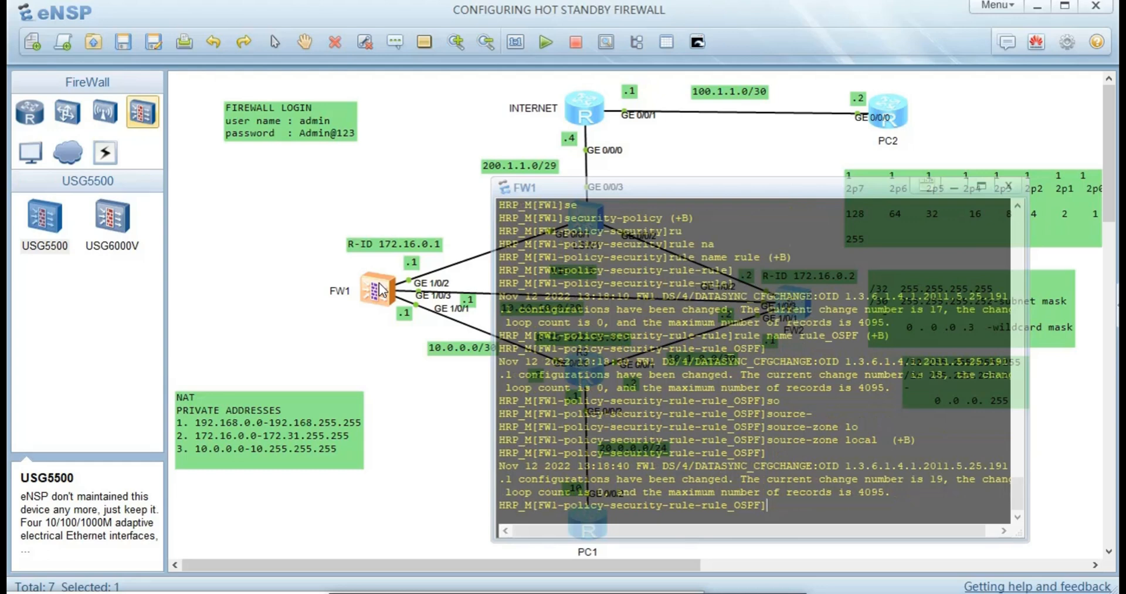
key("Return")
- Give rule_OSPF action permit and quit back to the security-policy view
type("a")
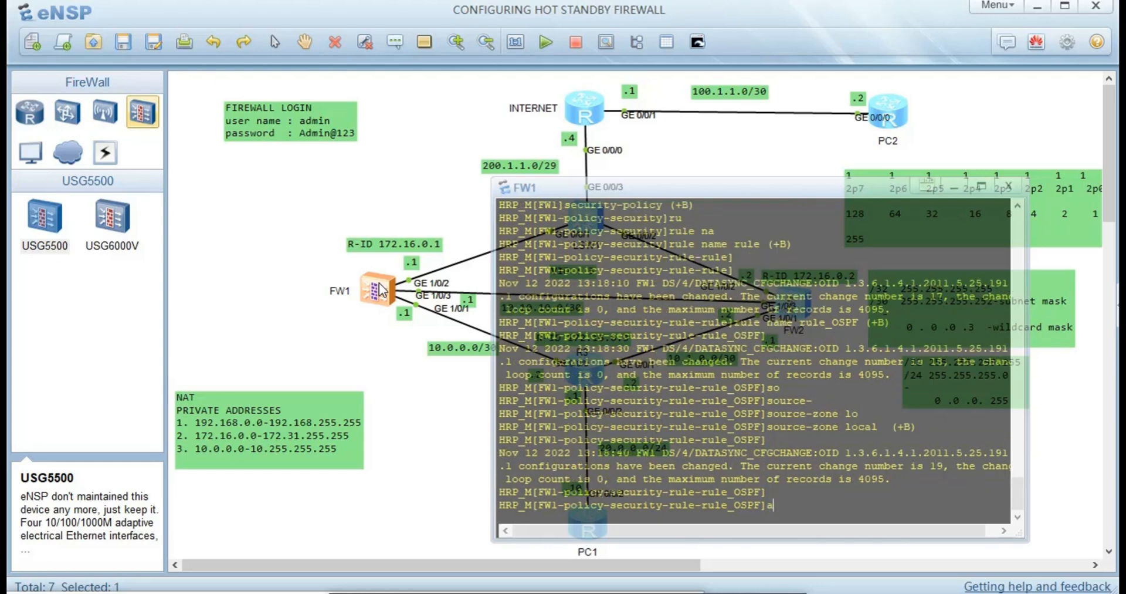
key("Tab")
key("Tab")
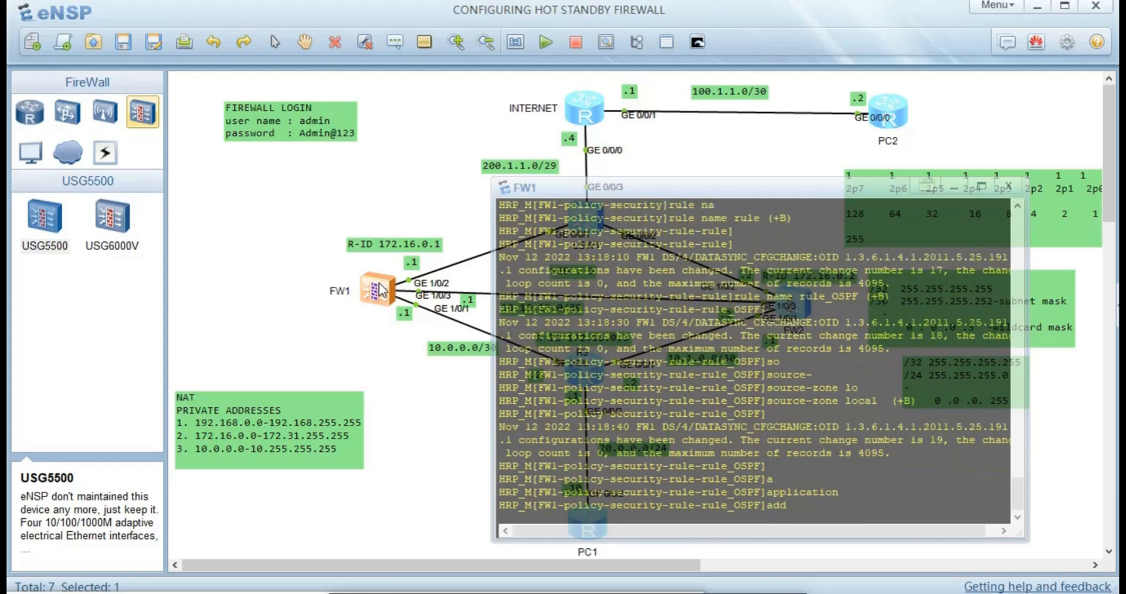
key("BackSpace")
key("BackSpace")
type("c")
key("Tab")
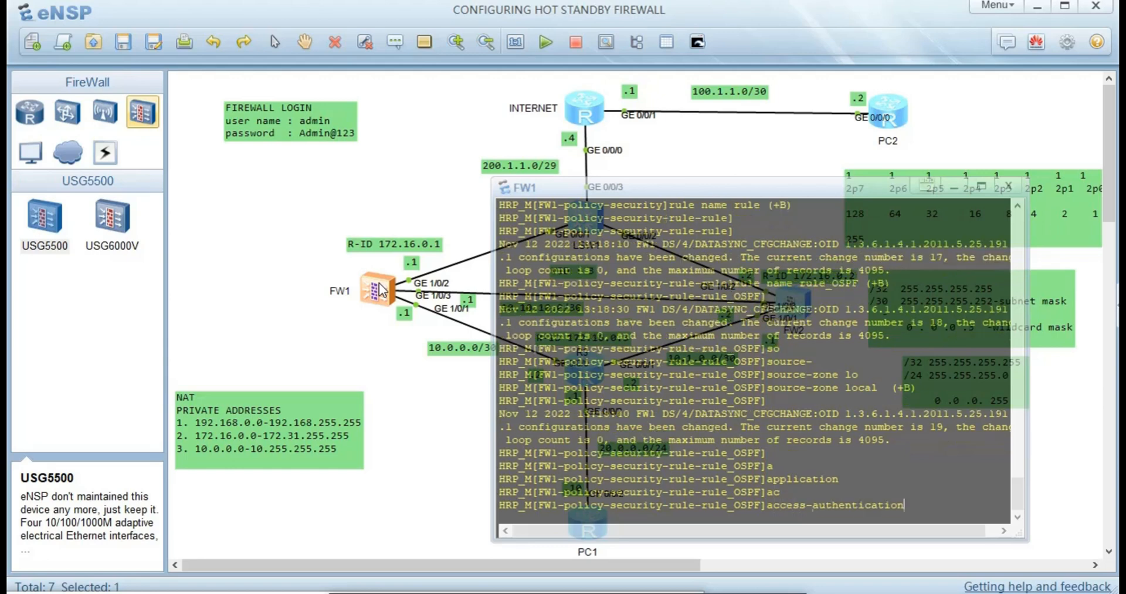
key("Tab")
type("per")
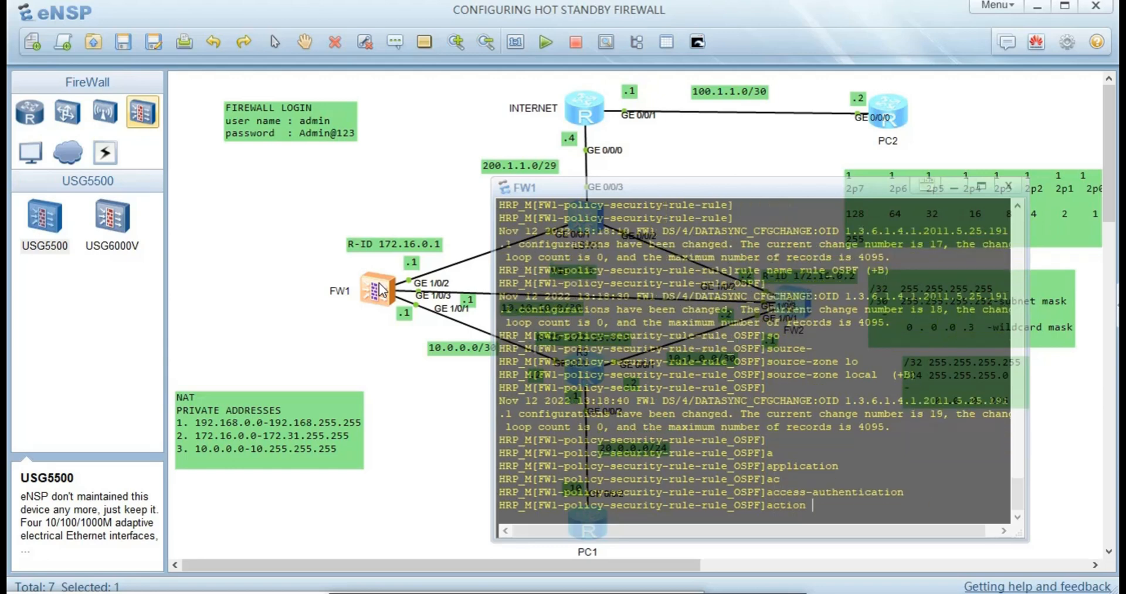
key("Tab")
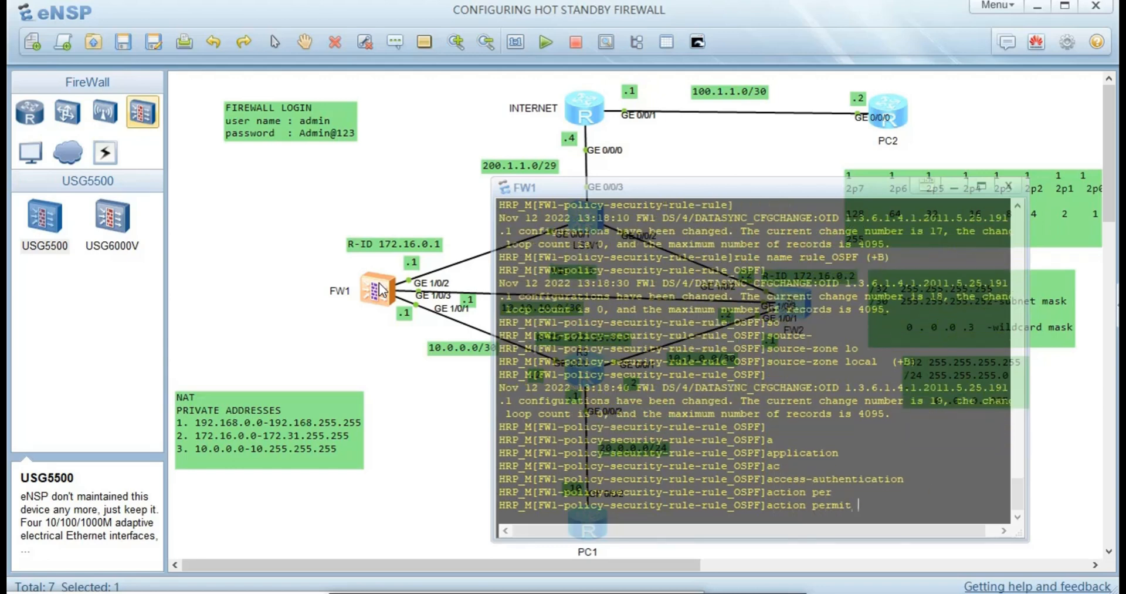
key("Return")
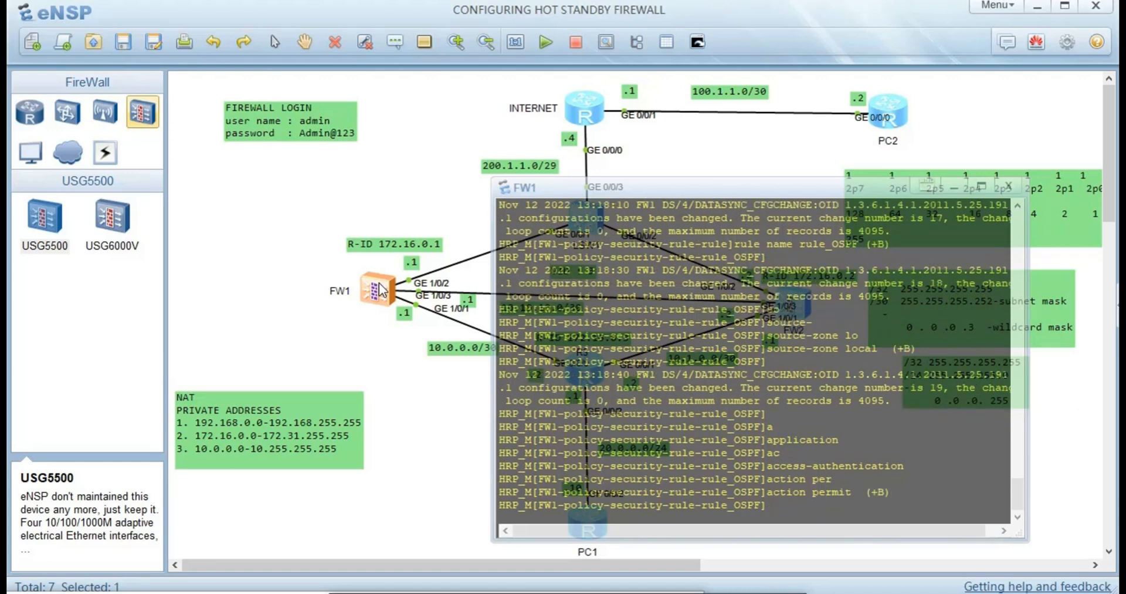
type("qu")
key("Return")
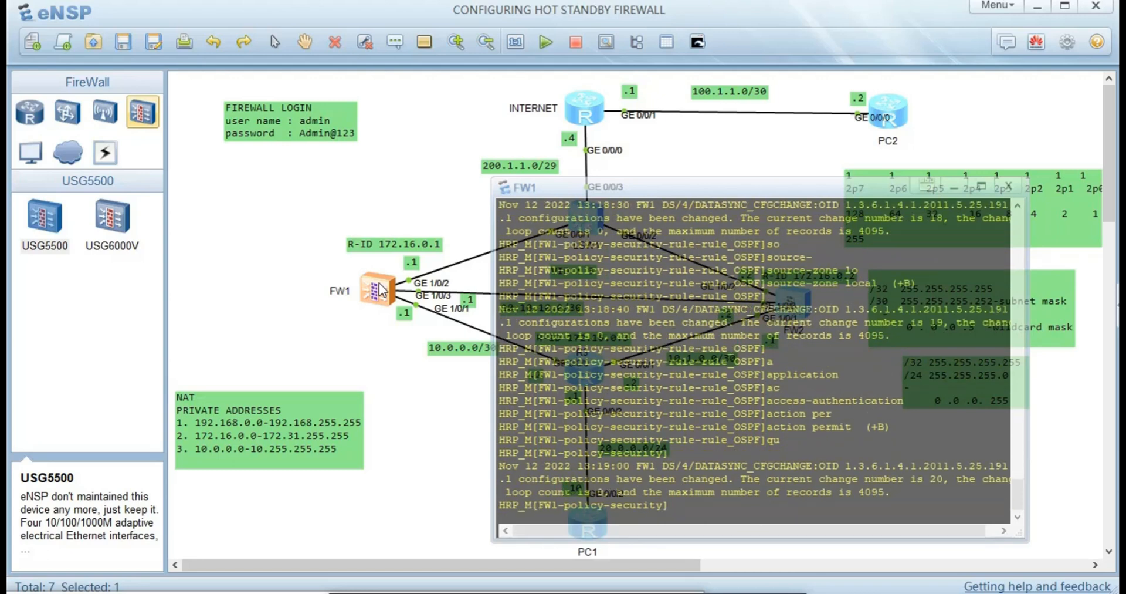
- Create a security rule named trust_untrust on FW1
type("rule")
key("Tab")
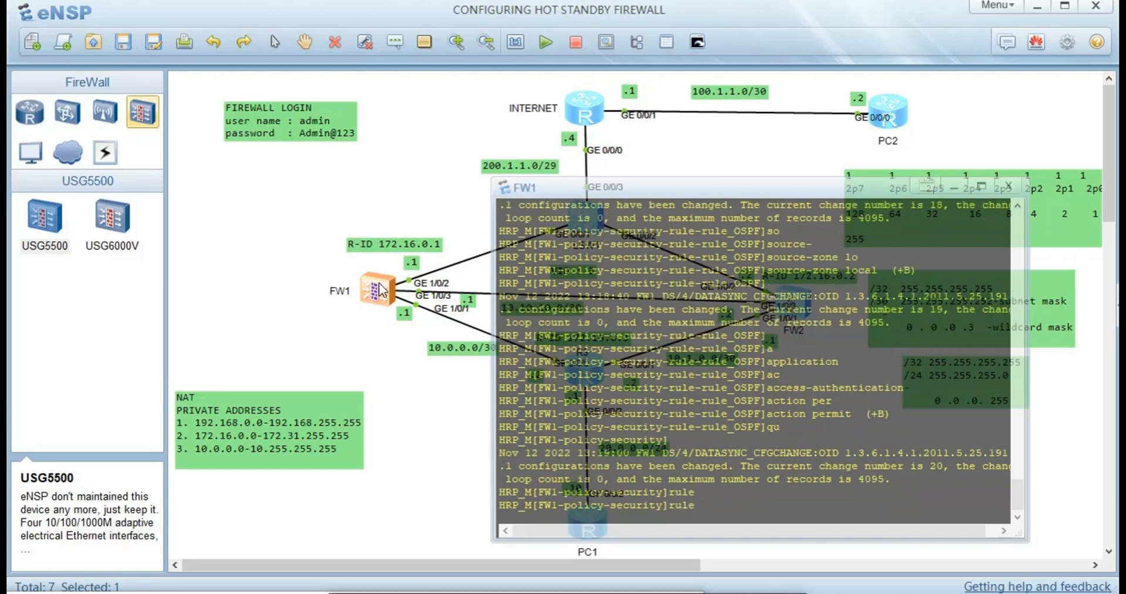
type("na")
key("Tab")
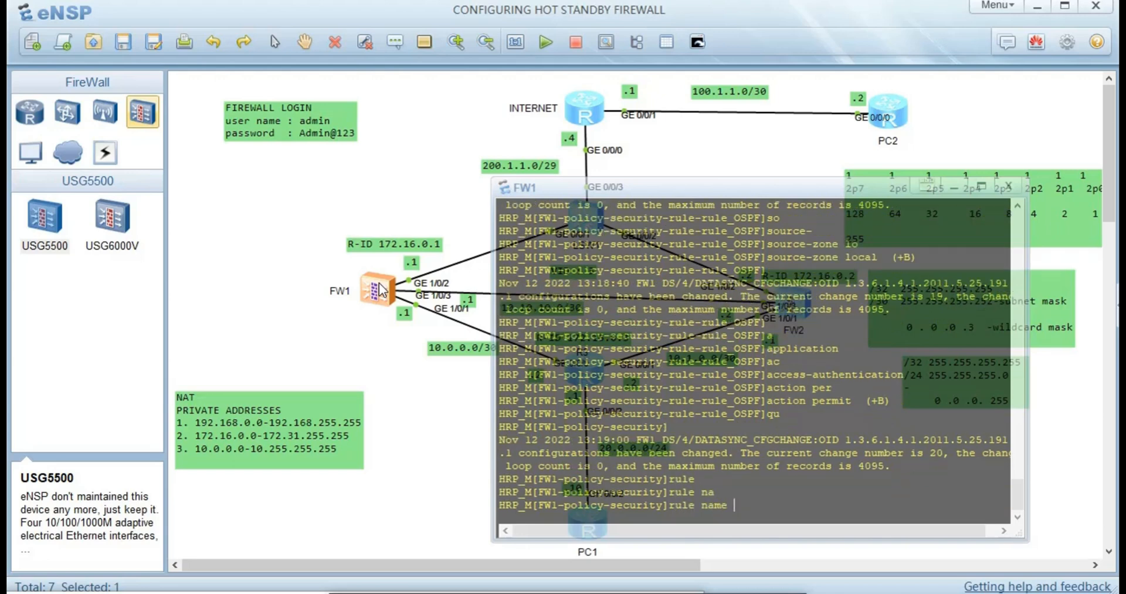
type("trust_untrust")
key("Return")
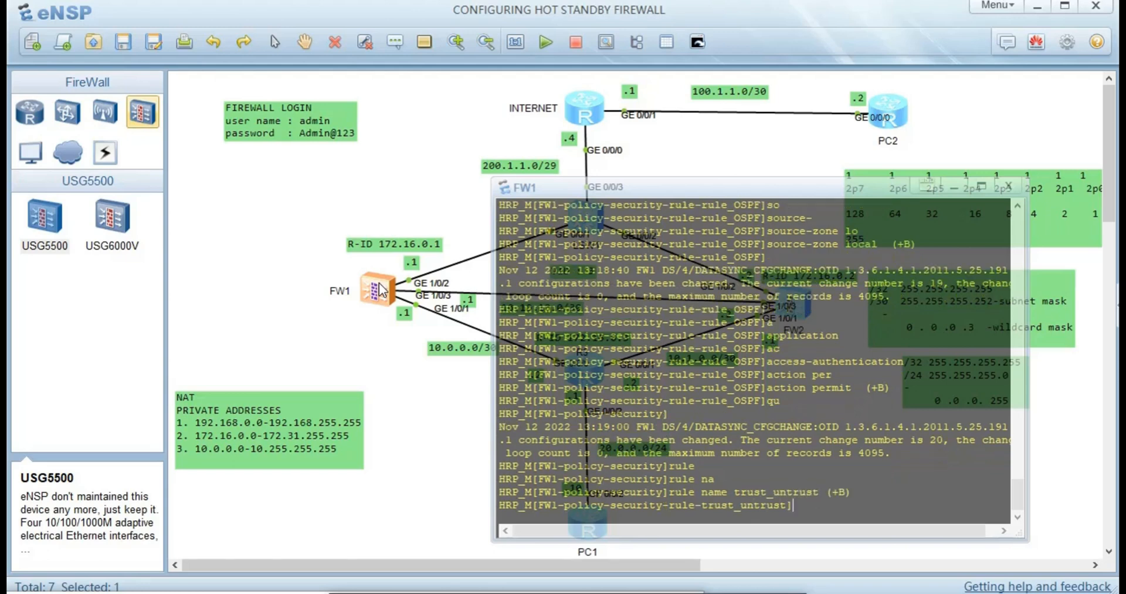
- Set trust_untrust's source zone to trust and destination zone to untrust
type("so")
key("Tab")
key("Tab")
type("zone")
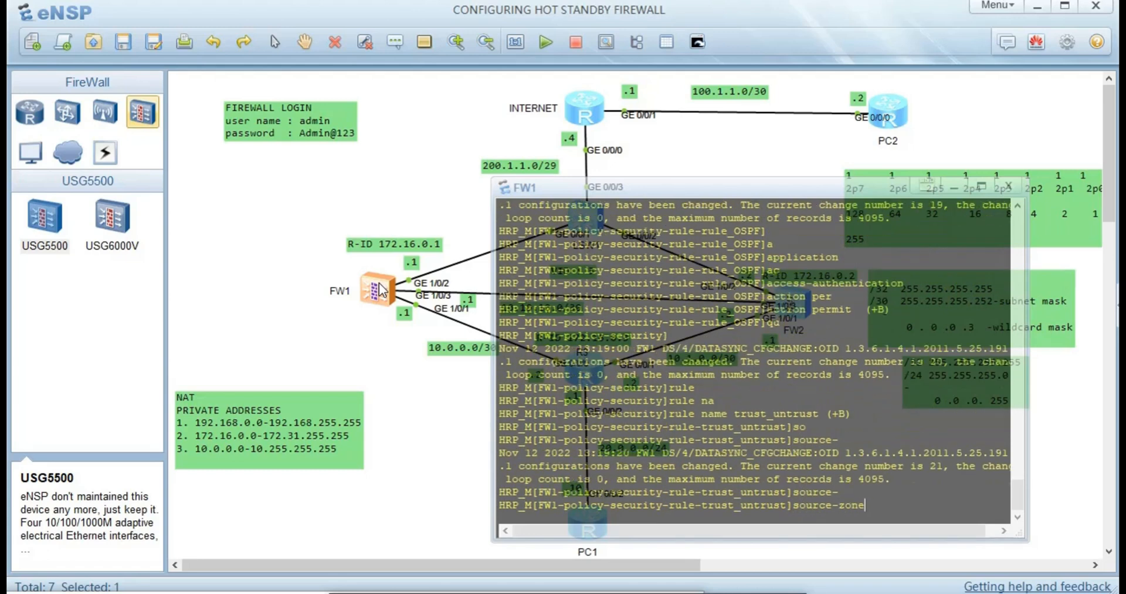
type(" t")
key("Tab")
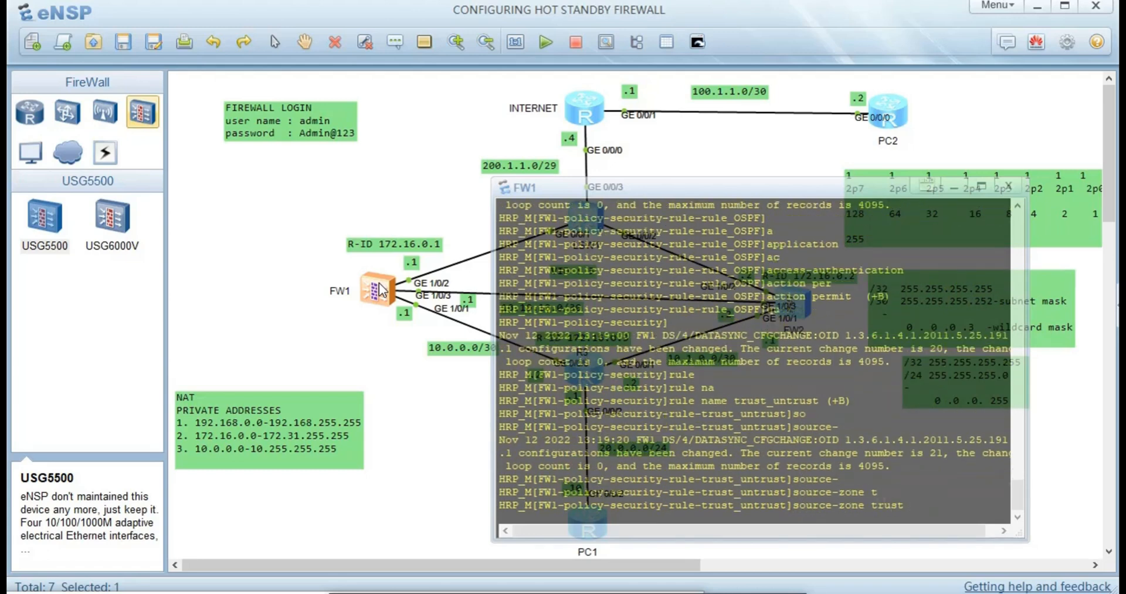
key("Return")
type("de")
key("Tab")
type("zone")
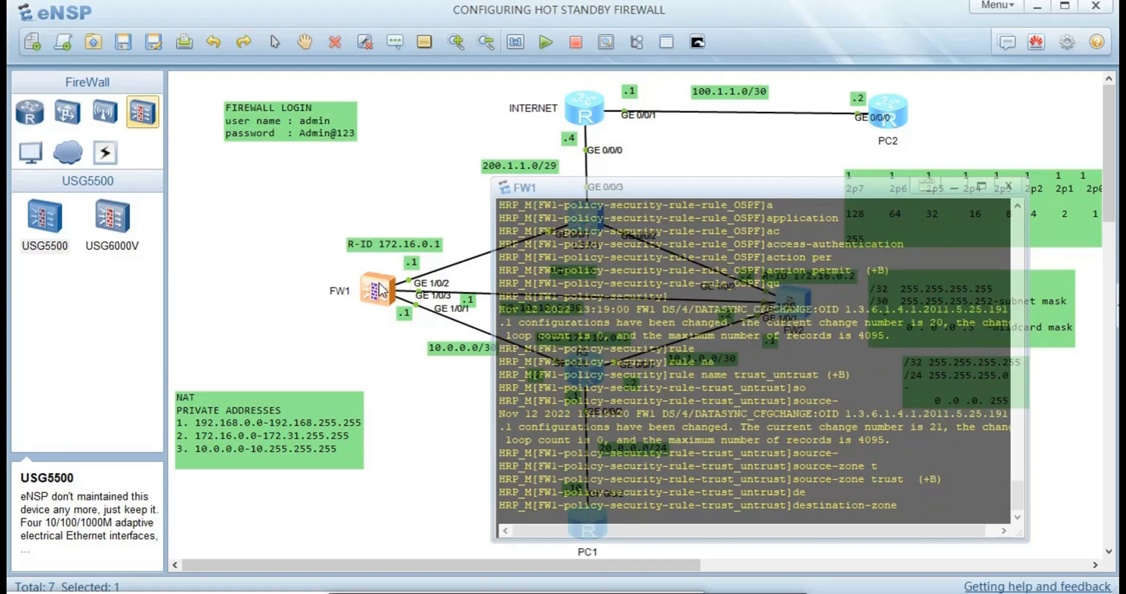
type(" u")
key("Tab")
key("Return")
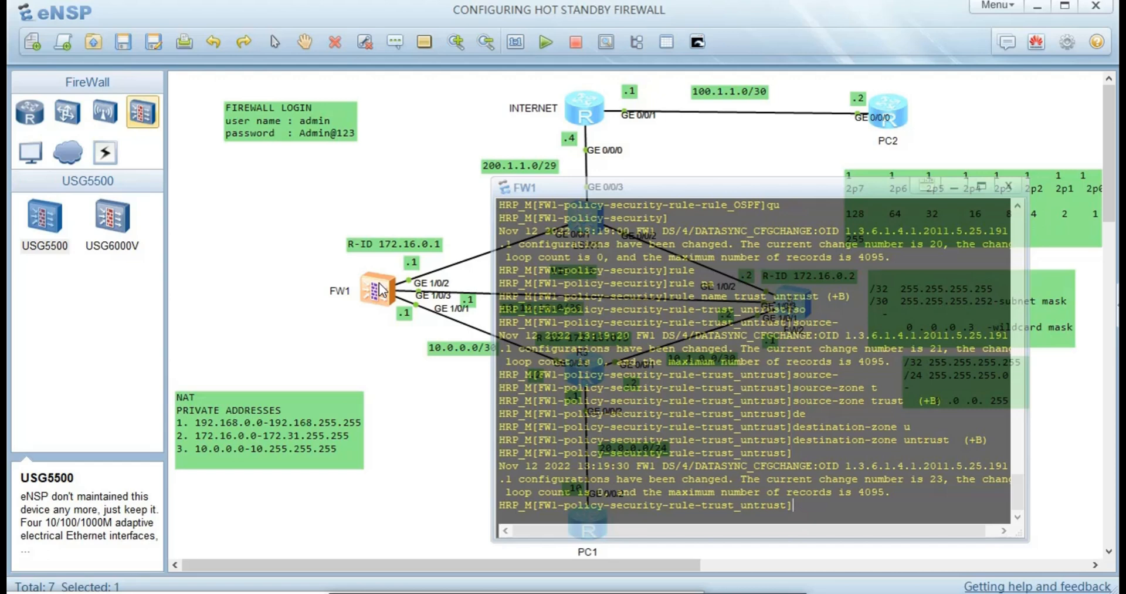
- Set trust_untrust's action to permit and return to the security-policy view
type("ac")
key("Tab")
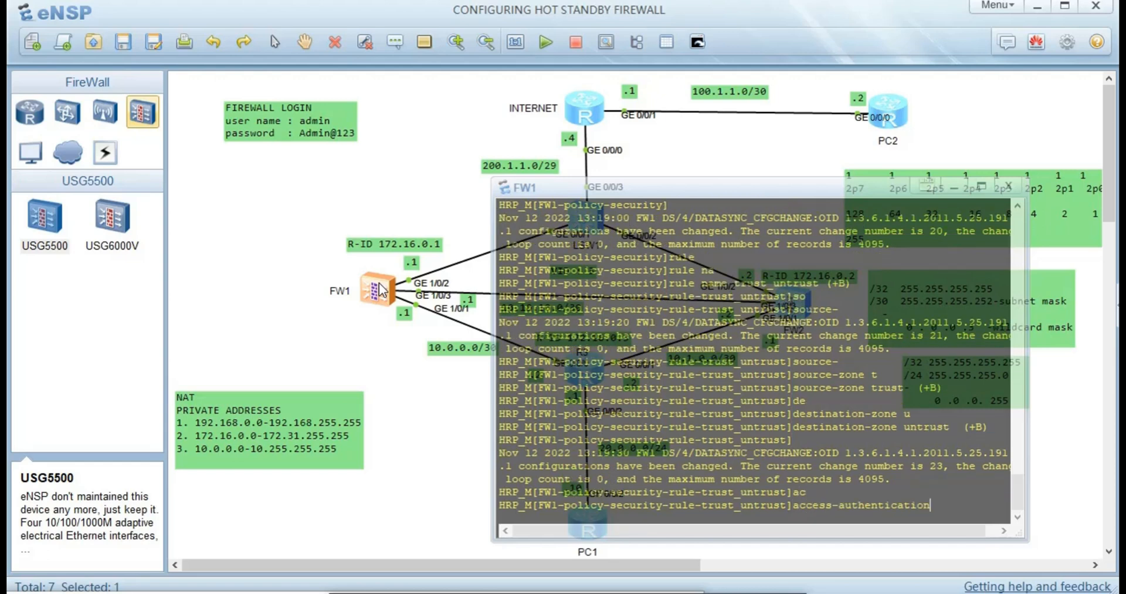
key("Tab")
type("per")
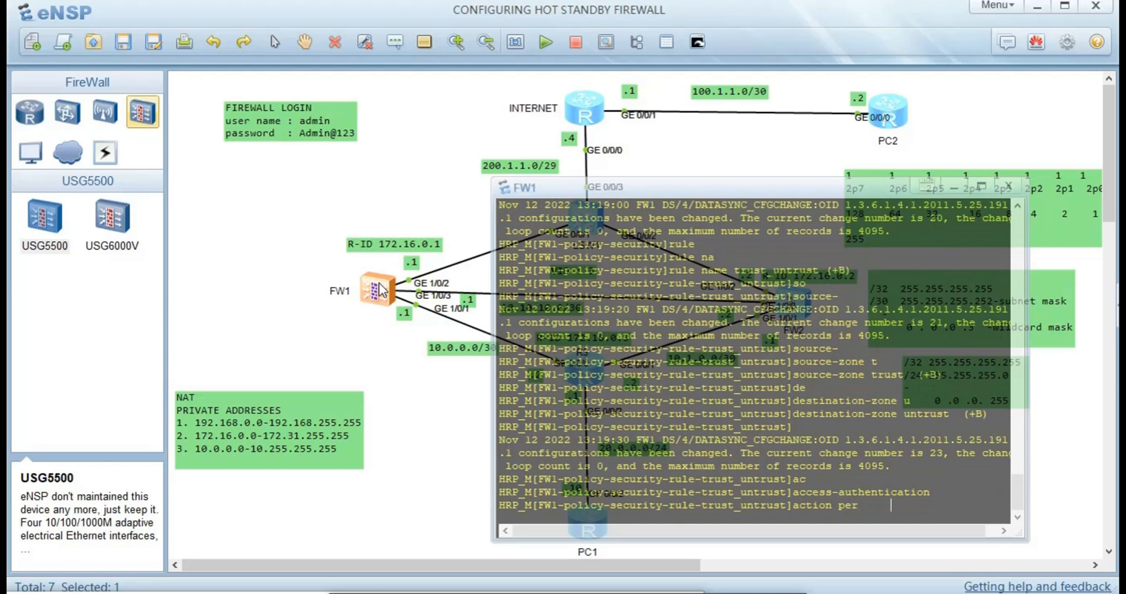
key("Tab")
key("Return")
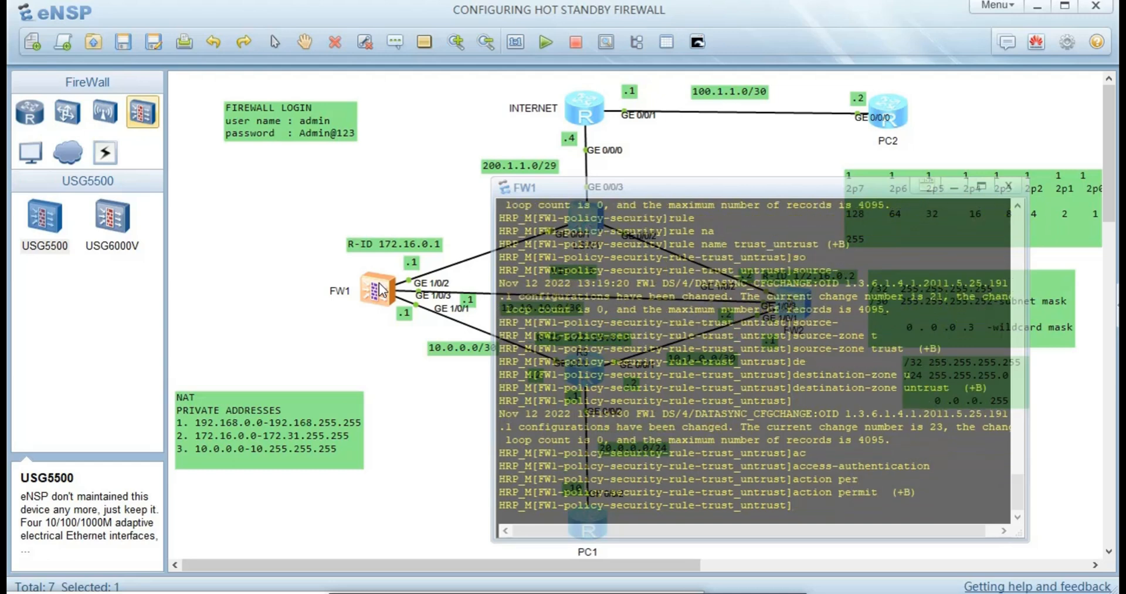
type("qu")
key("Return")
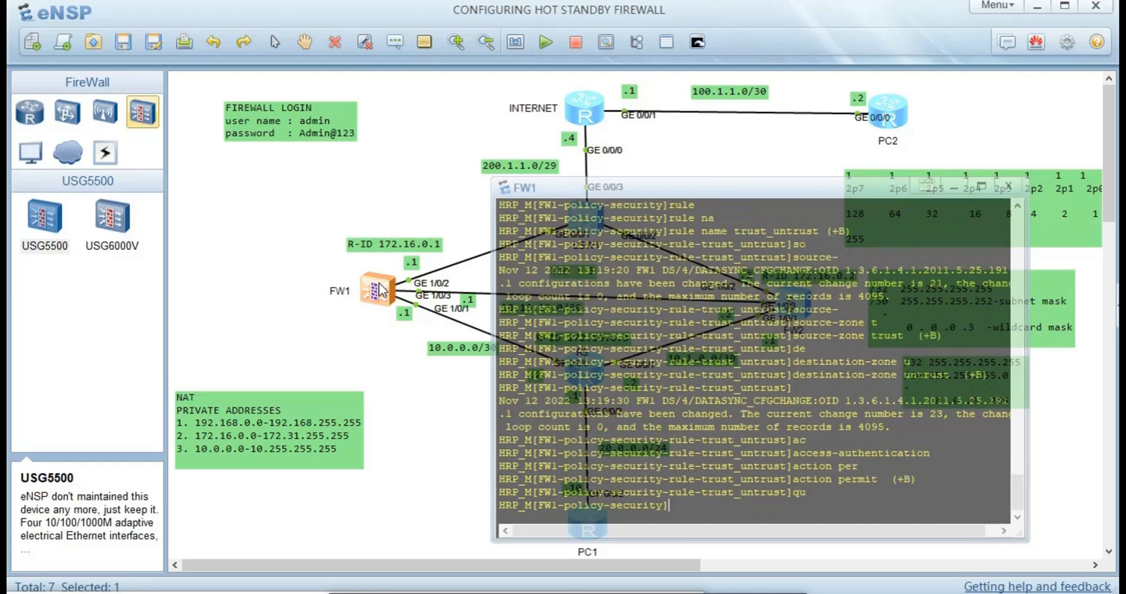
type("ru")
key("Tab")
- Create a security rule named ACL-Trust_Local on FW1
type("na")
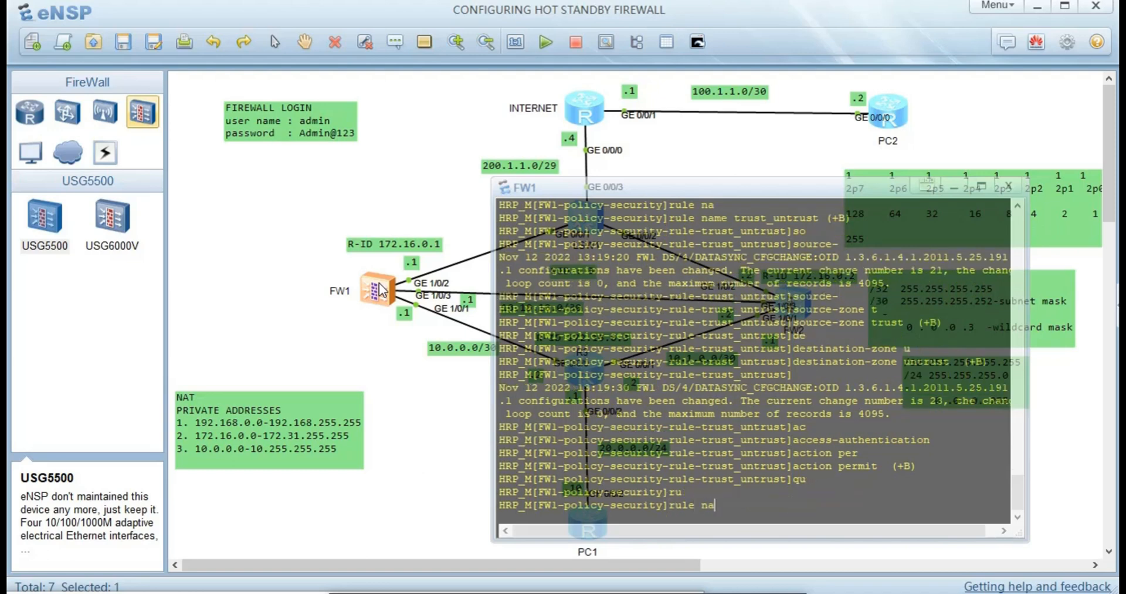
key("Tab")
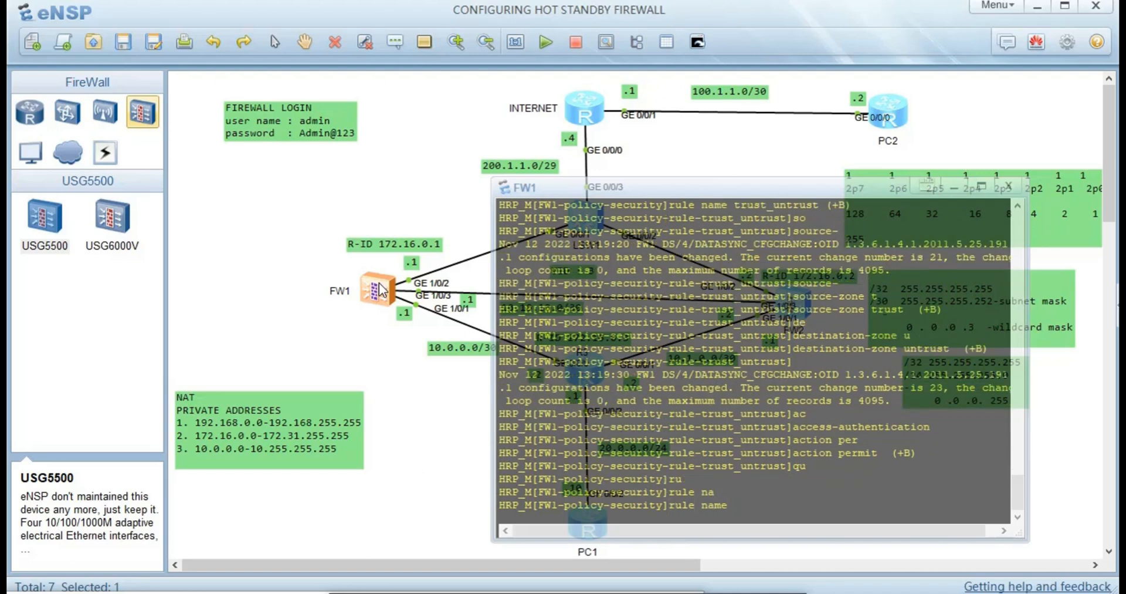
type("a")
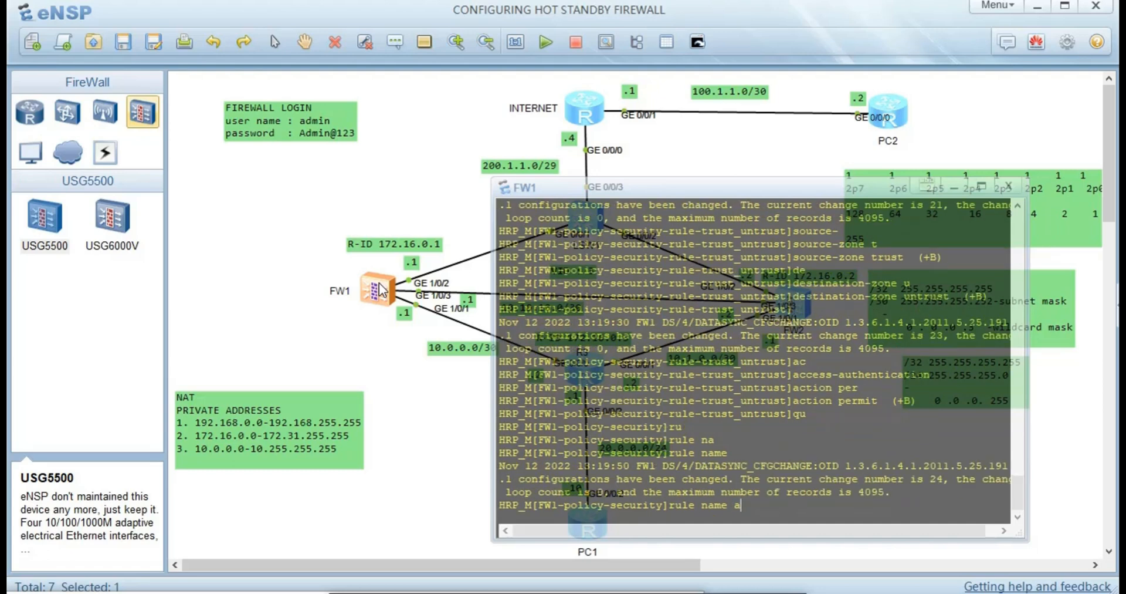
key("BackSpace")
type("ACL-TRUST")
key("BackSpace")
key("BackSpace")
key("BackSpace")
key("BackSpace")
type("r")
type("ust")
type("-")
key("BackSpace")
type("_Local")
key("Return")
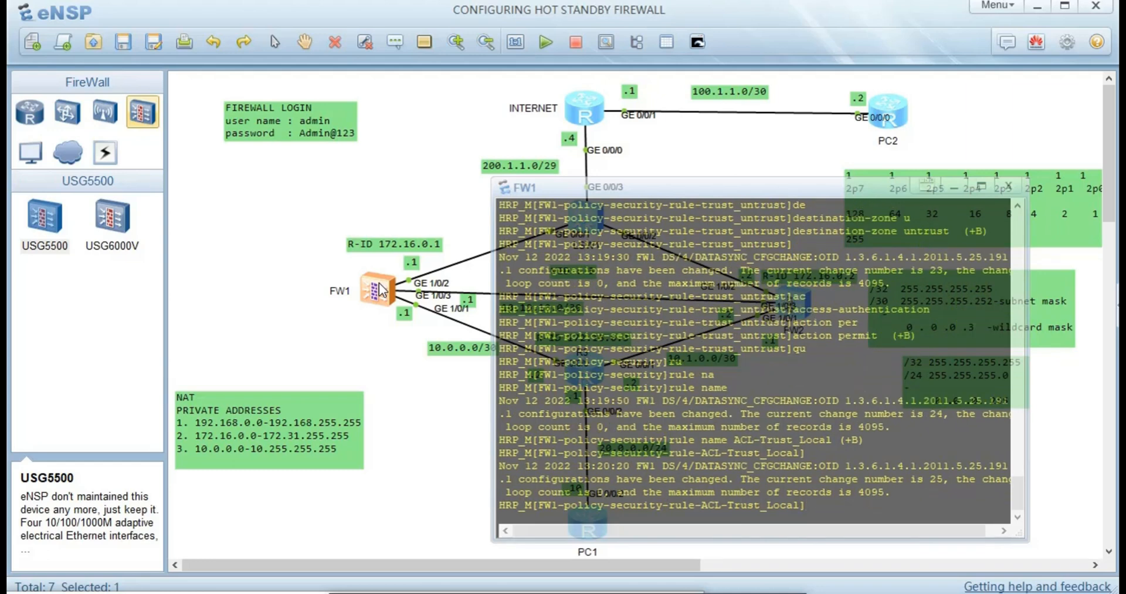
- Set ACL-Trust_Local's source zone to trust and destination zone to local
type("so")
key("Tab")
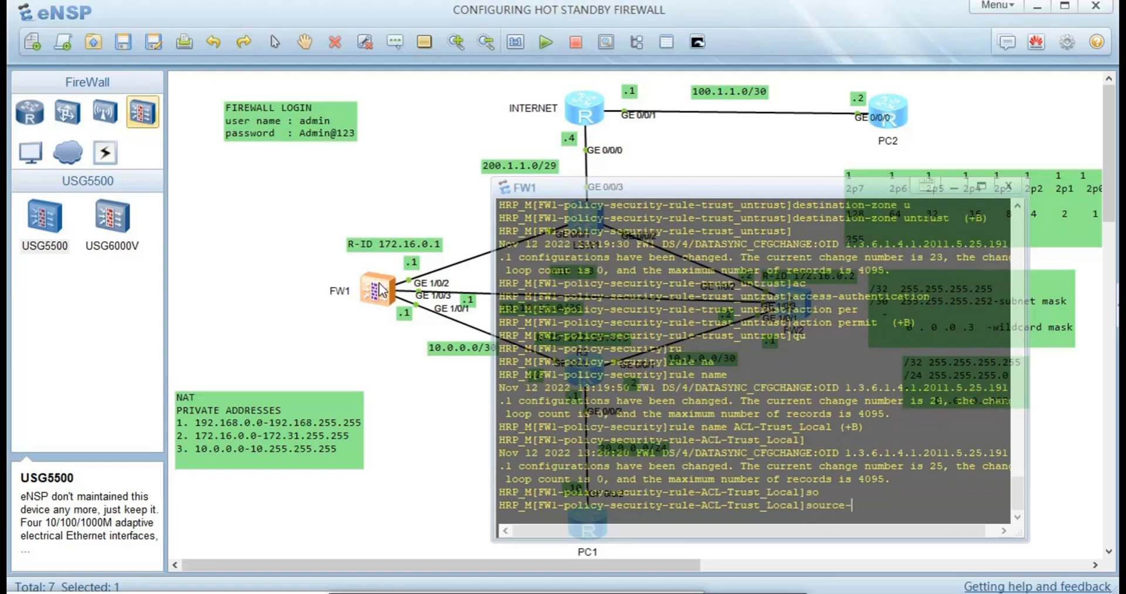
type("z")
key("Tab")
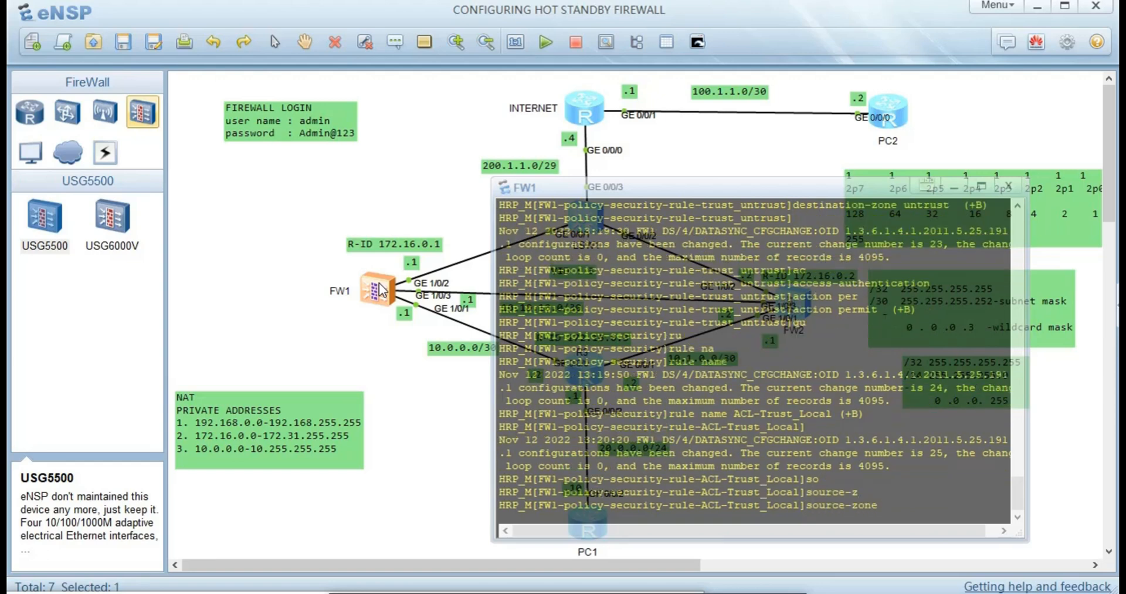
type("t")
key("Tab")
key("Return")
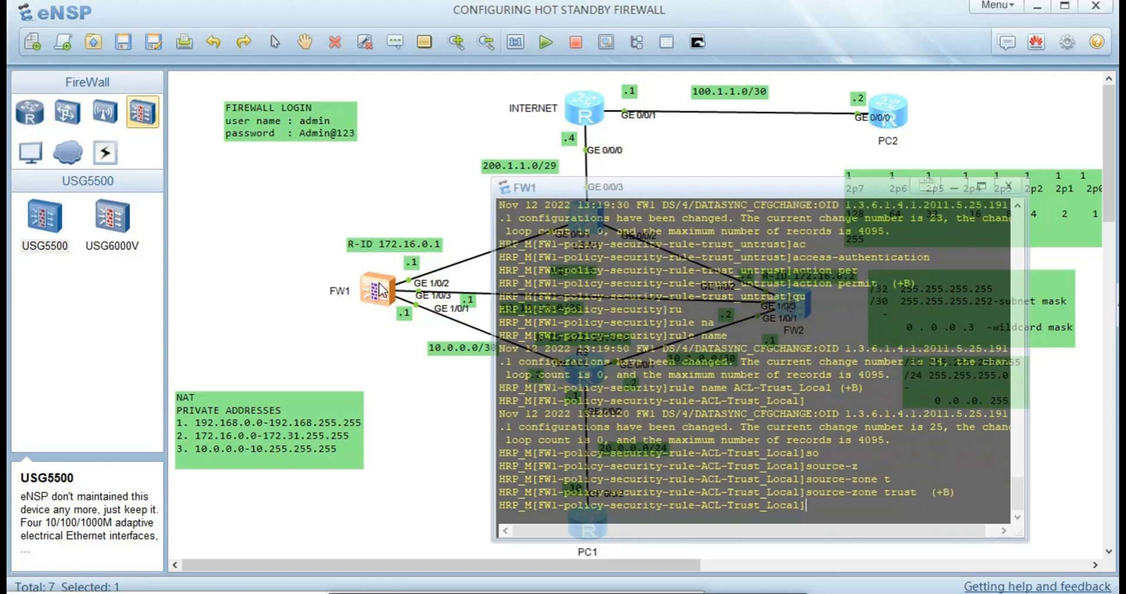
type("de")
key("Tab")
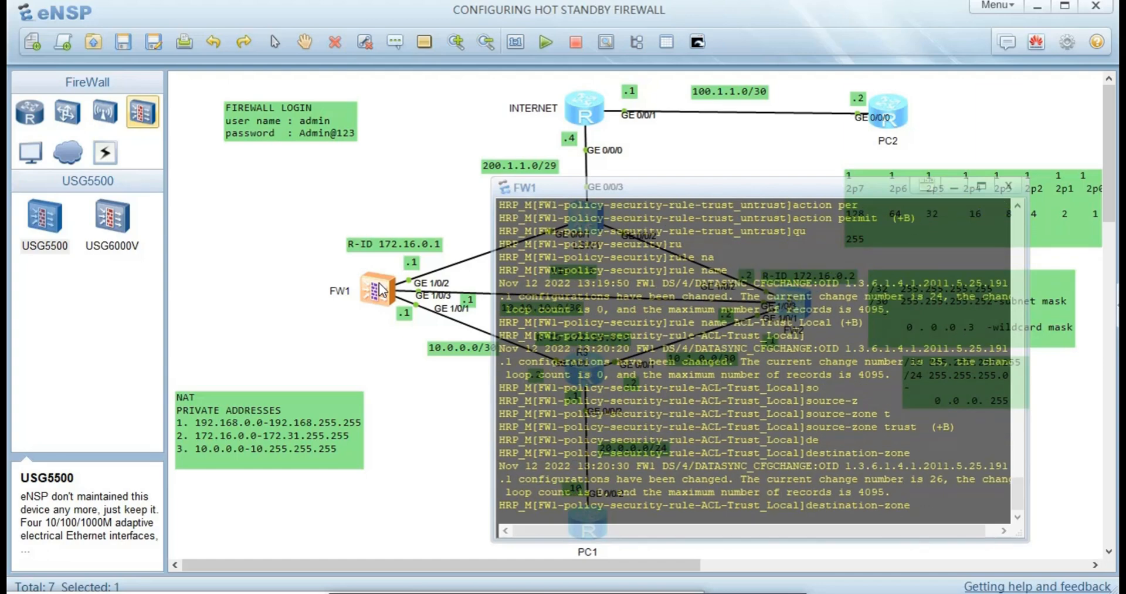
type("l")
key("Tab")
key("Return")
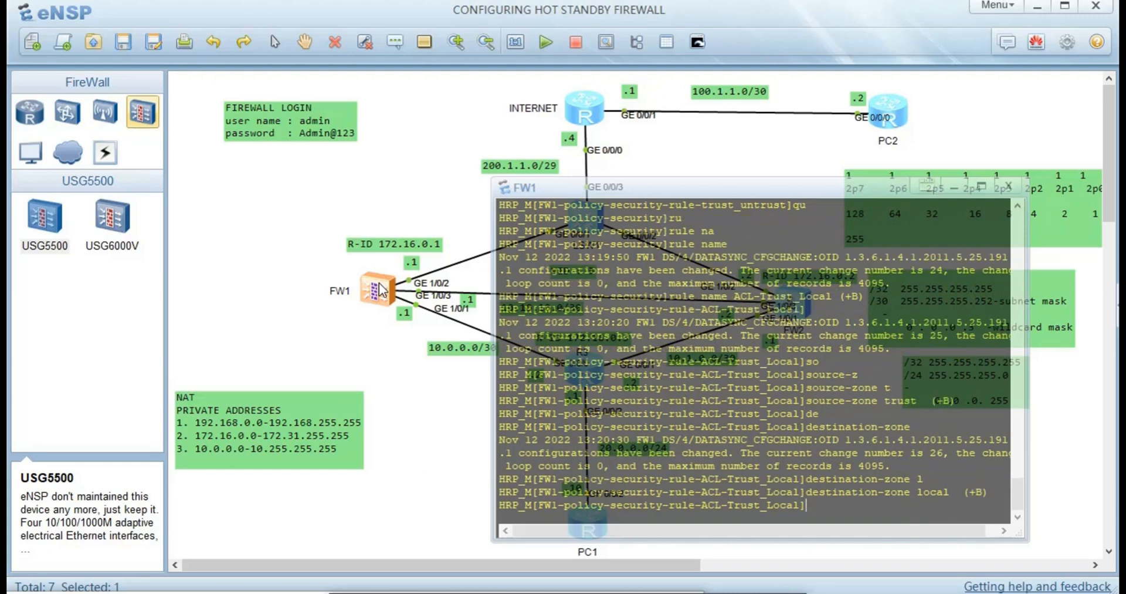
- Give ACL-Trust_Local the action permit
type("axc")
key("Tab")
key("BackSpace")
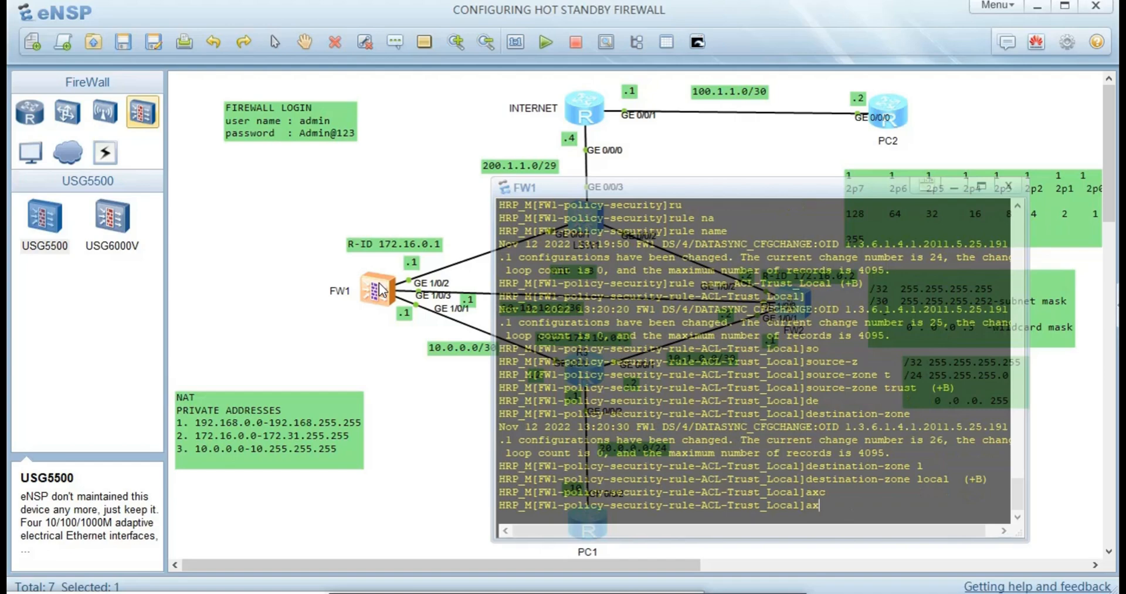
key("BackSpace")
key("Tab")
key("Tab")
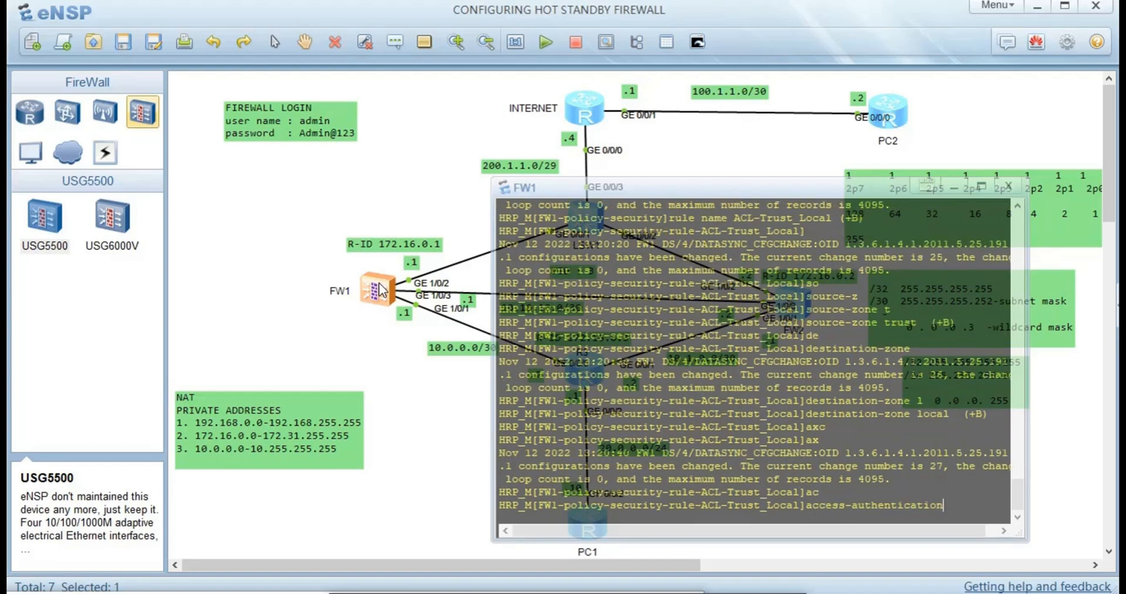
type("p")
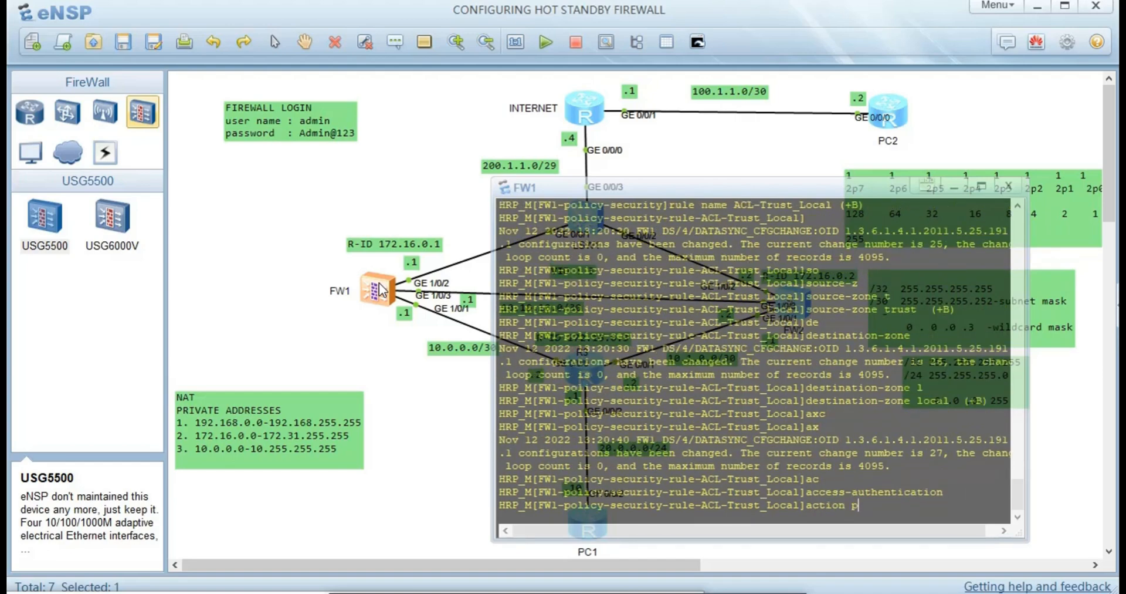
type("erm")
key("Tab")
key("Return")
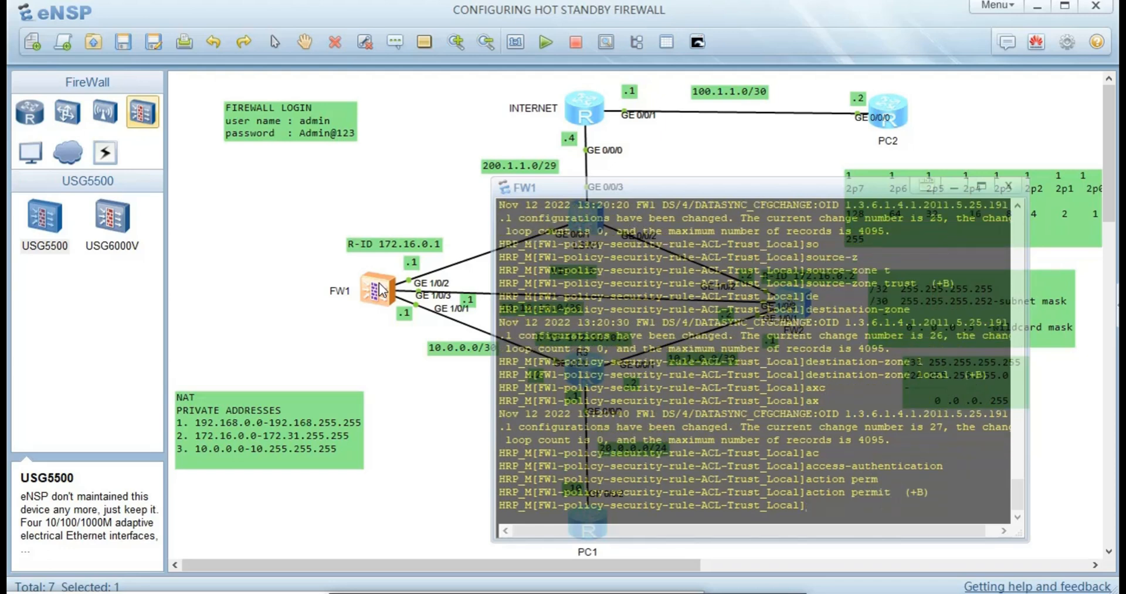
- Quit twice, through the security-policy view, back to FW1's HRP_M system view
type("qu")
key("Return")
type("qqqqqqqqq")
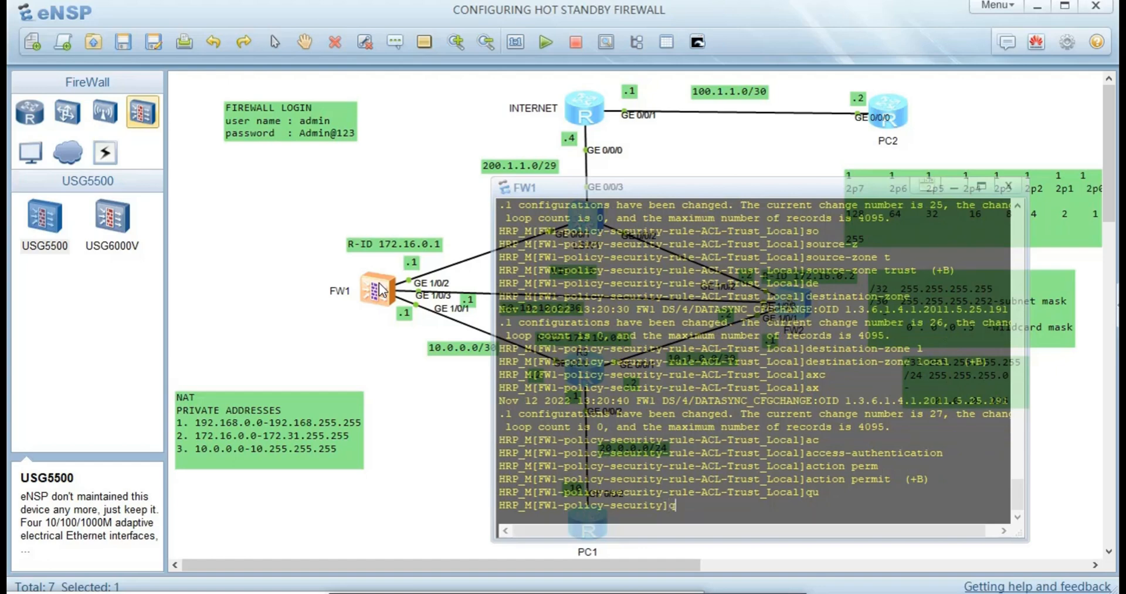
key("BackSpace")
key("BackSpace")
key("BackSpace")
key("BackSpace")
key("BackSpace")
key("BackSpace")
key("BackSpace")
key("BackSpace")
key("BackSpace")
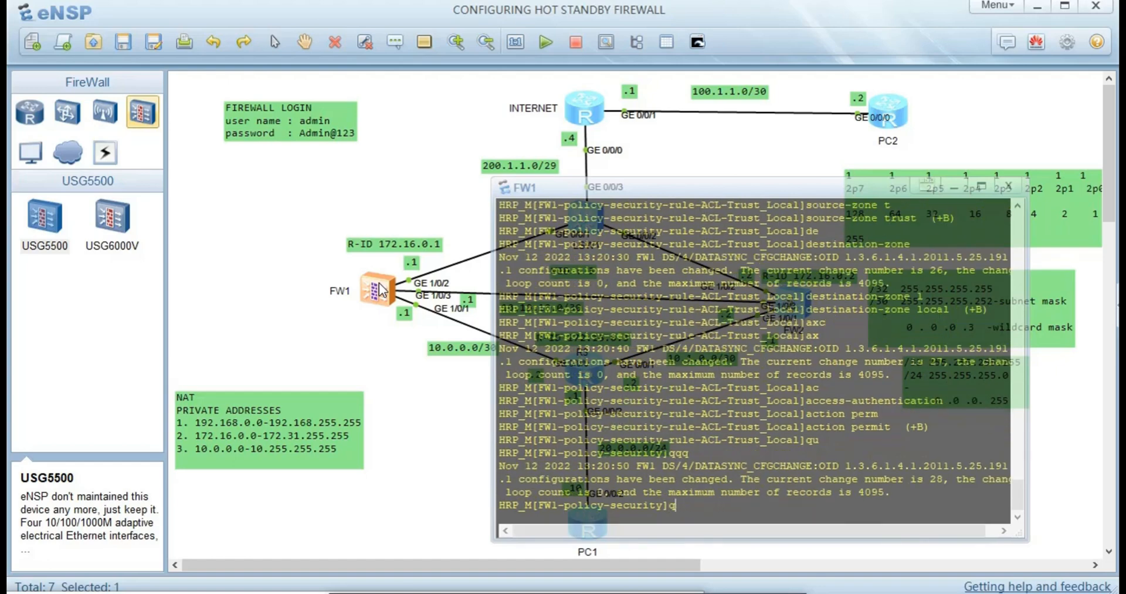
type("qu")
key("Tab")
key("Return")
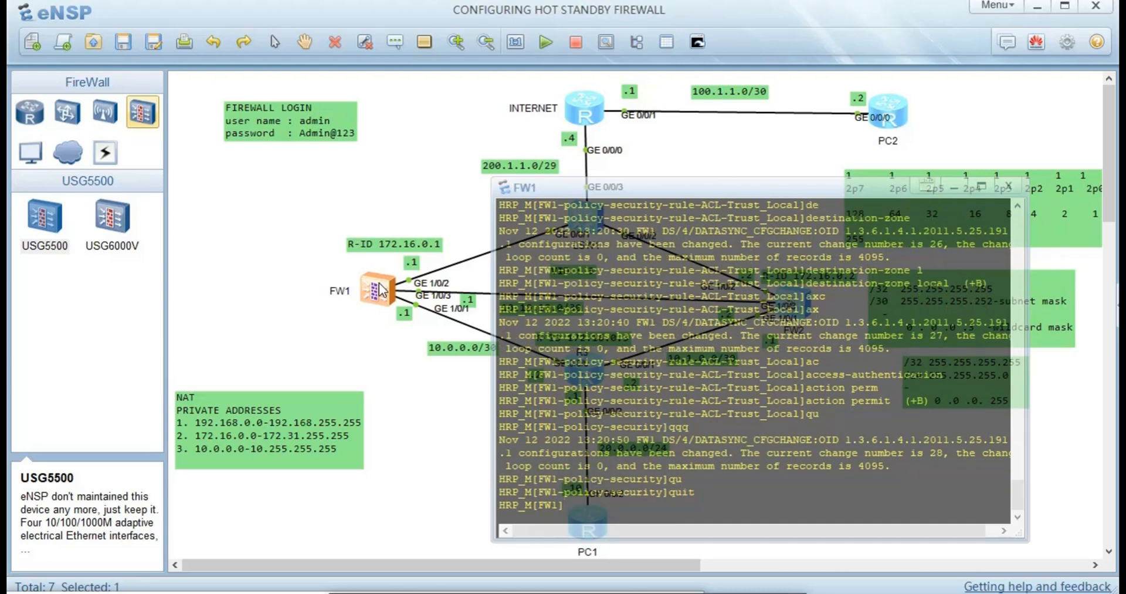
- Enter the nat-policy view on FW1 and create NAT rule NAT1
type("nat")
key("Tab")
key("Tab")
key("BackSpace")
key("BackSpace")
key("BackSpace")
key("BackSpace")
key("BackSpace")
key("BackSpace")
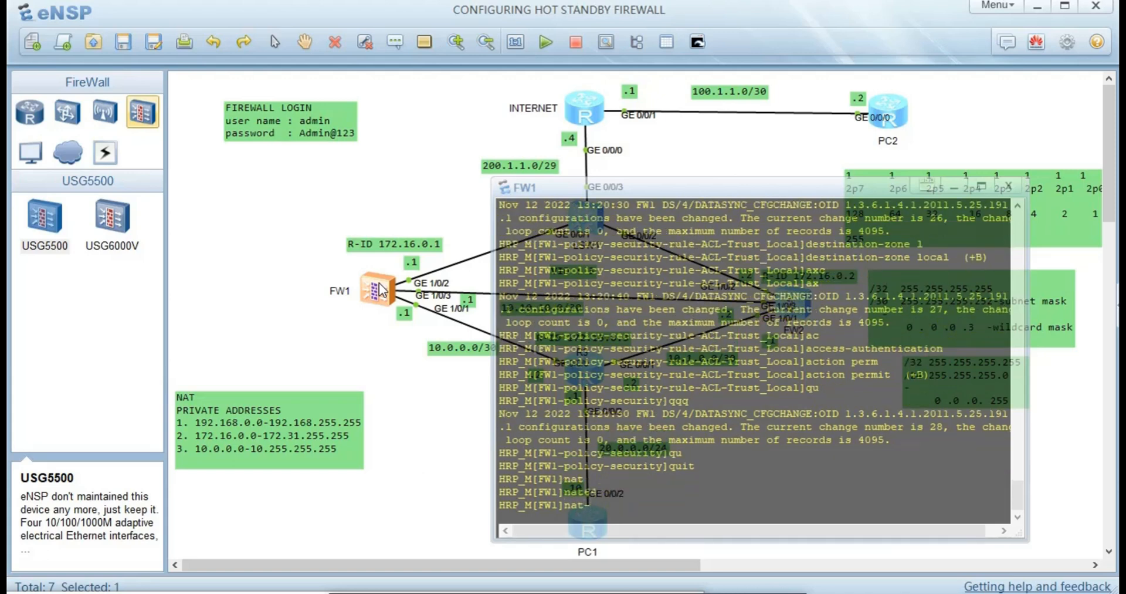
key("Tab")
key("Tab")
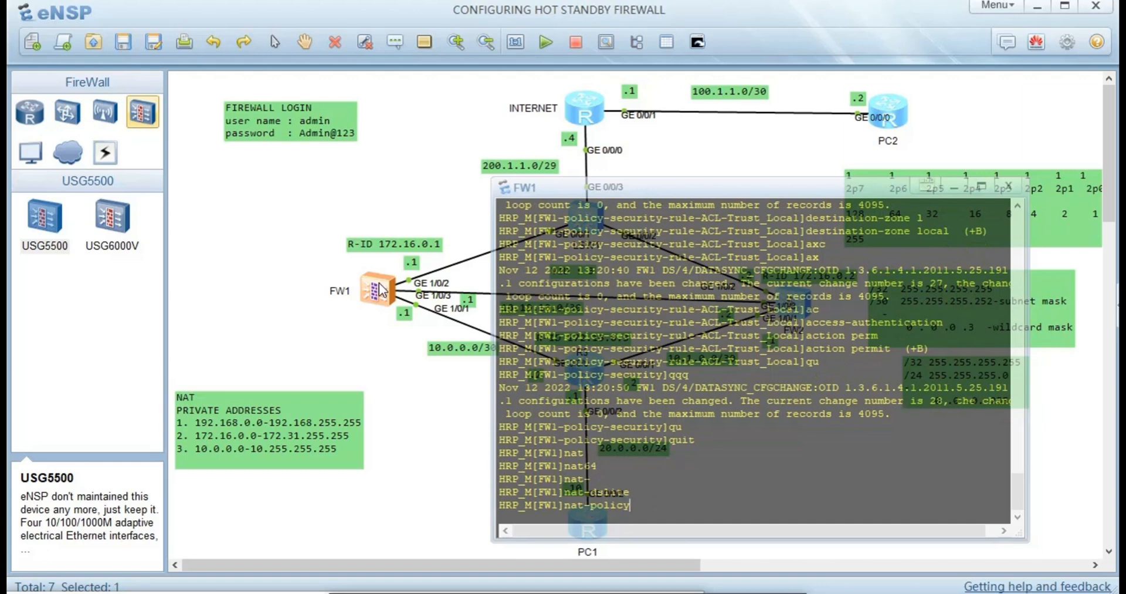
key("Return")
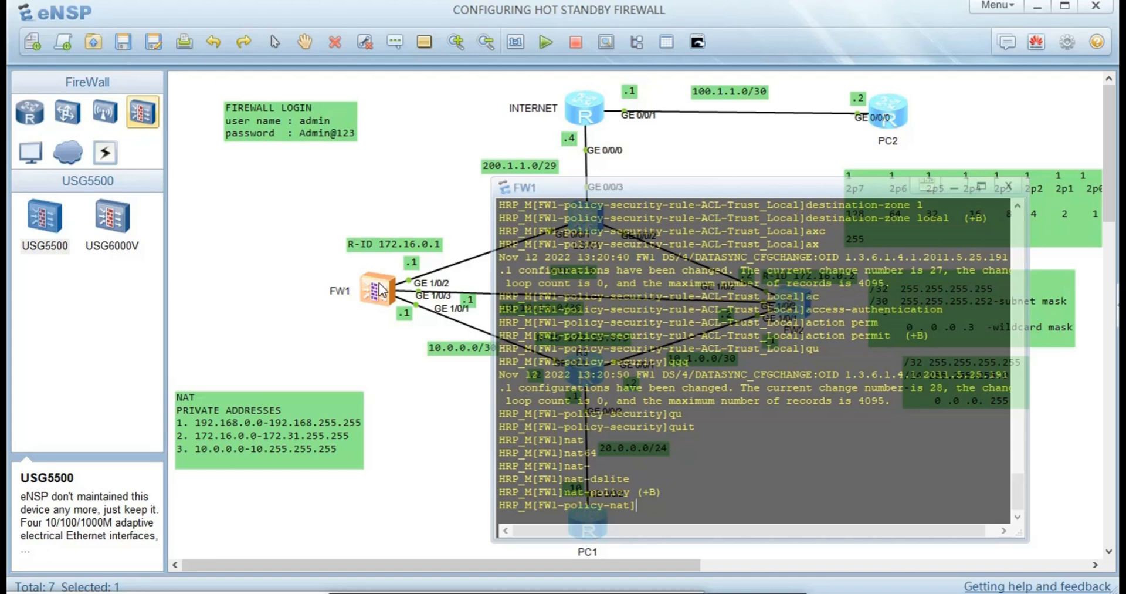
type("r")
key("Tab")
type("n")
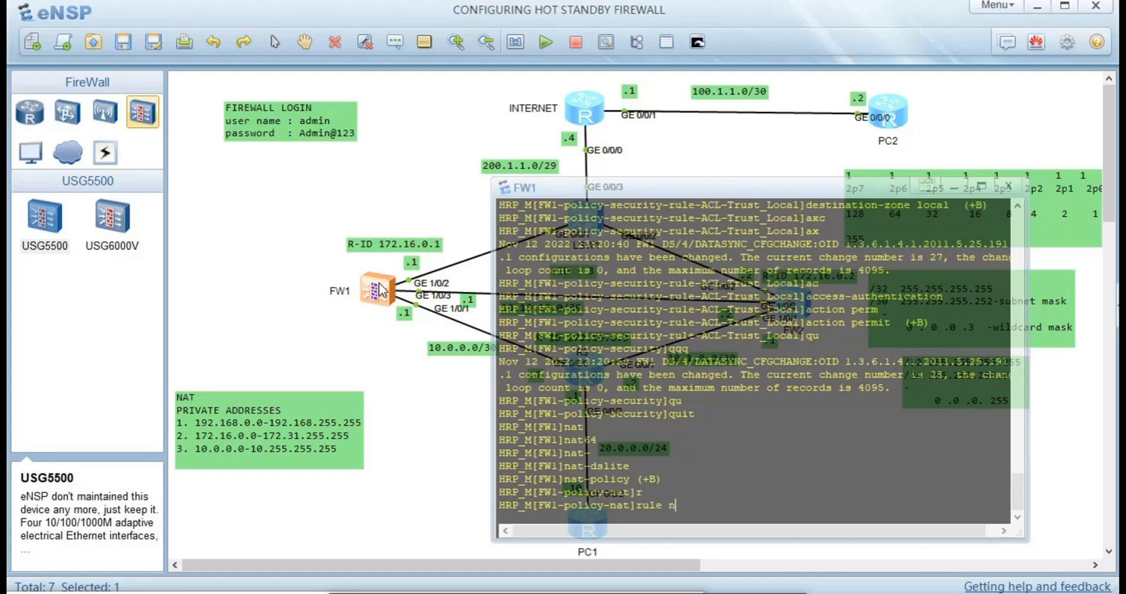
key("Tab")
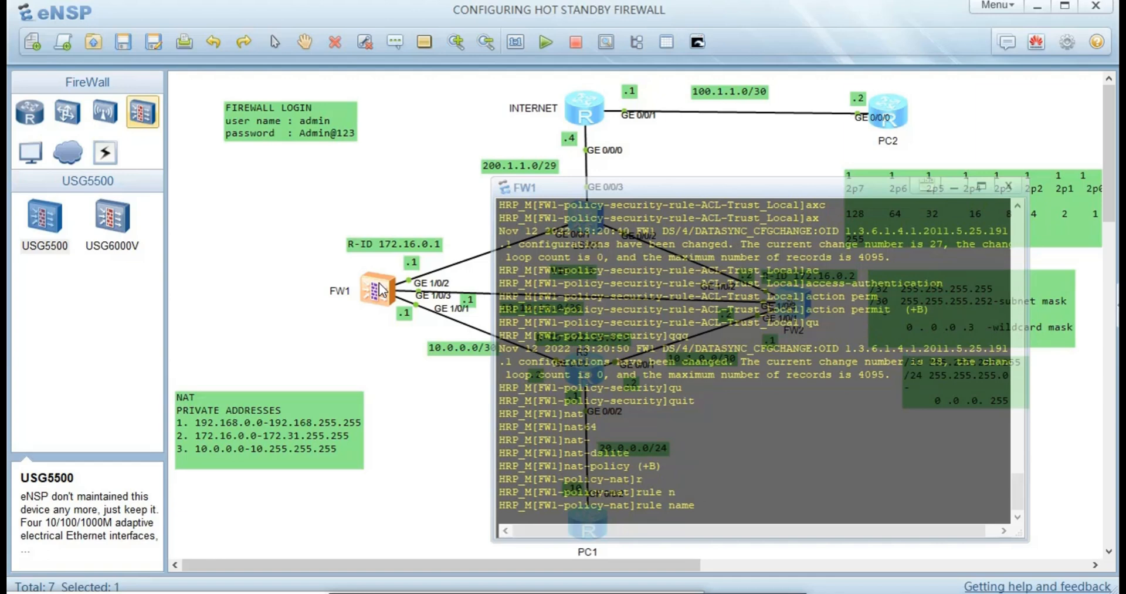
type("NAT1")
key("Return")
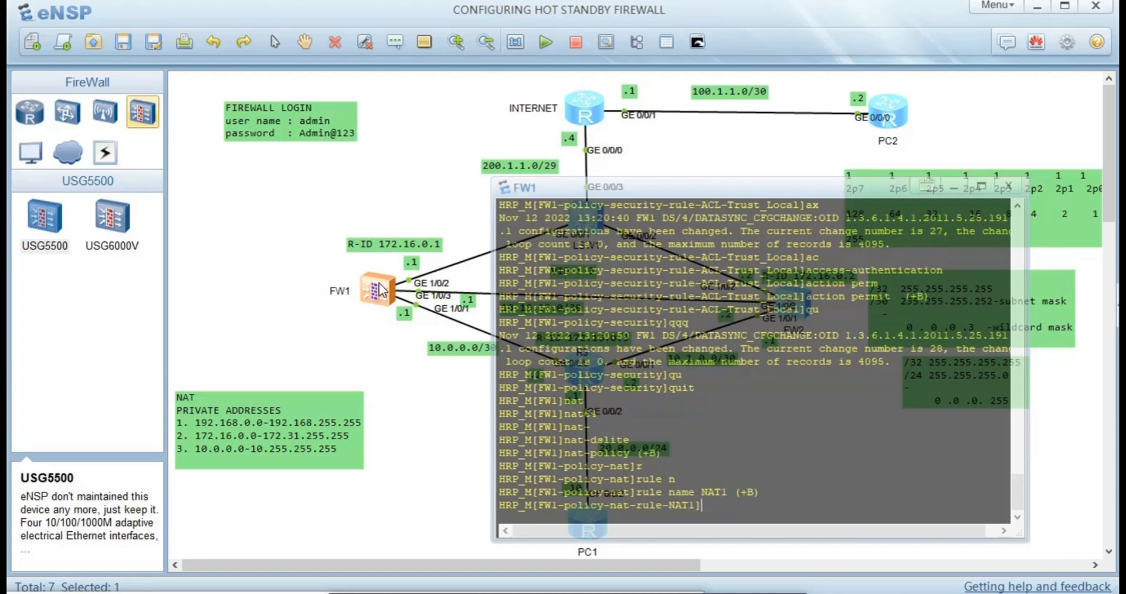
- Match NAT1 on source zone trust and destination zone untrust
type("so")
key("Tab")
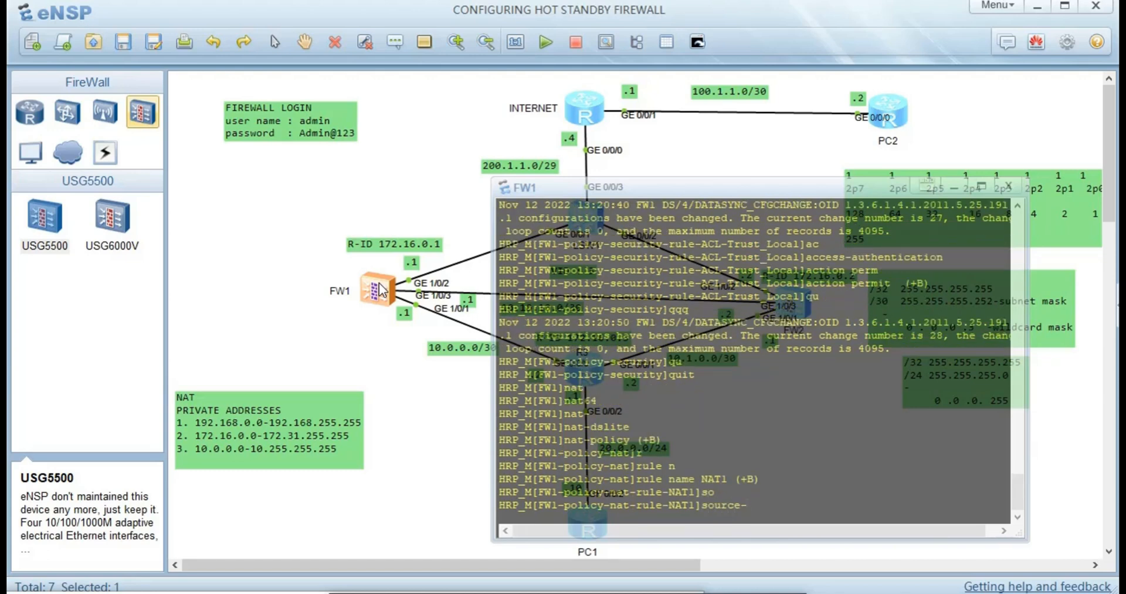
type("z")
key("Tab")
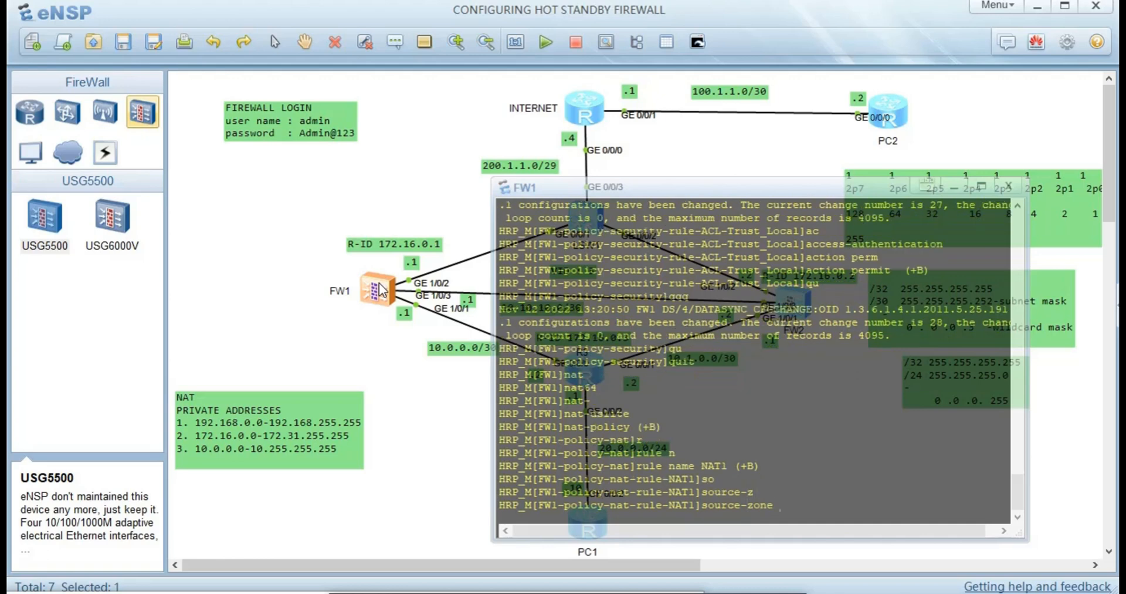
type("t")
key("Tab")
key("Return")
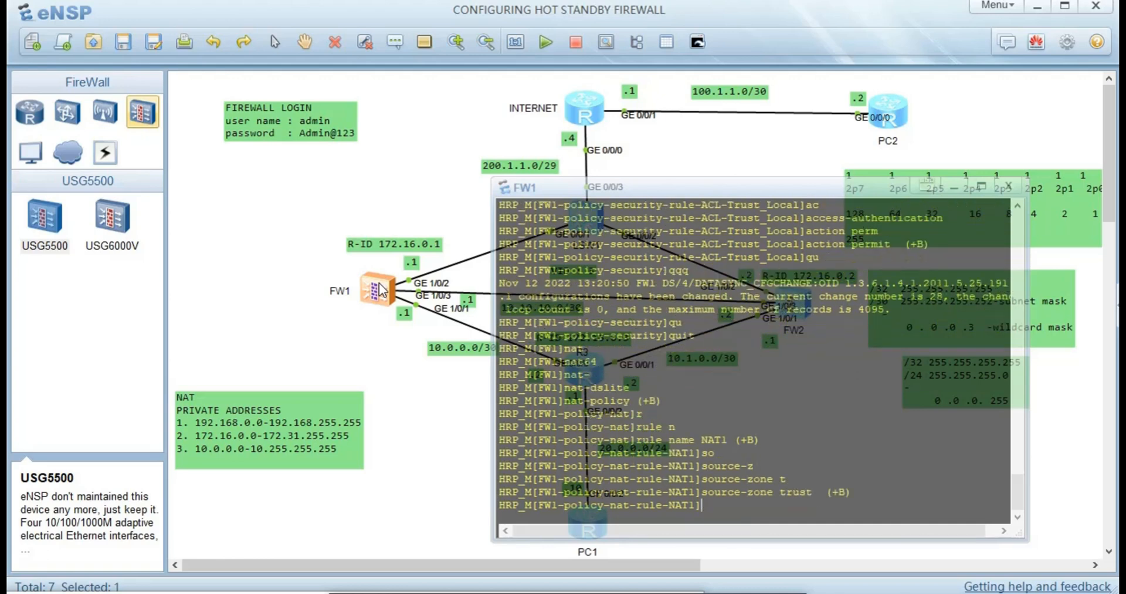
type("des")
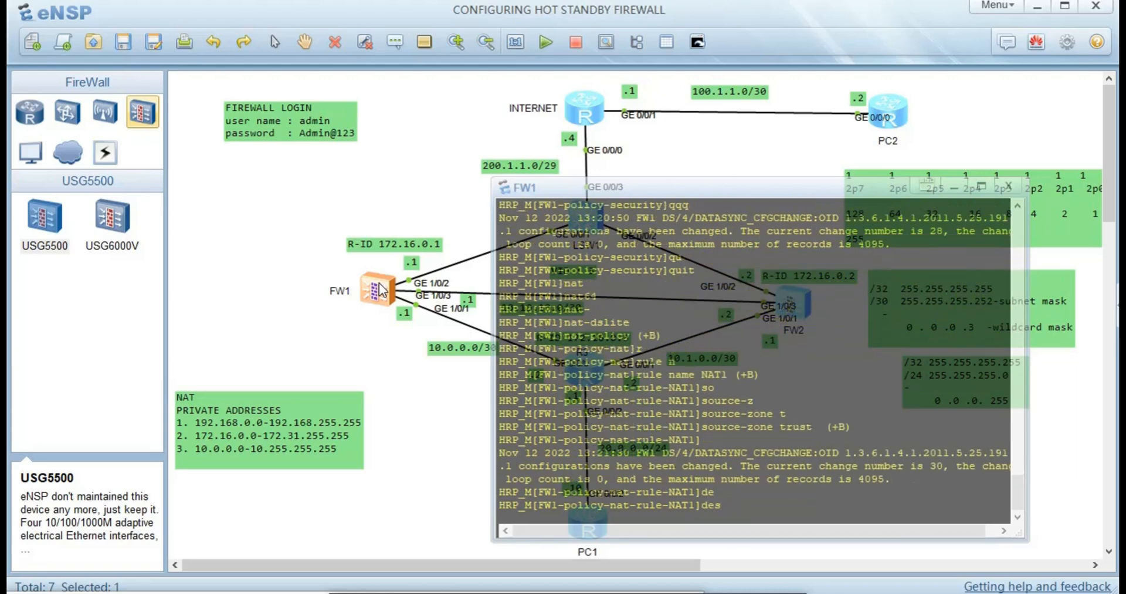
key("Tab")
type("u")
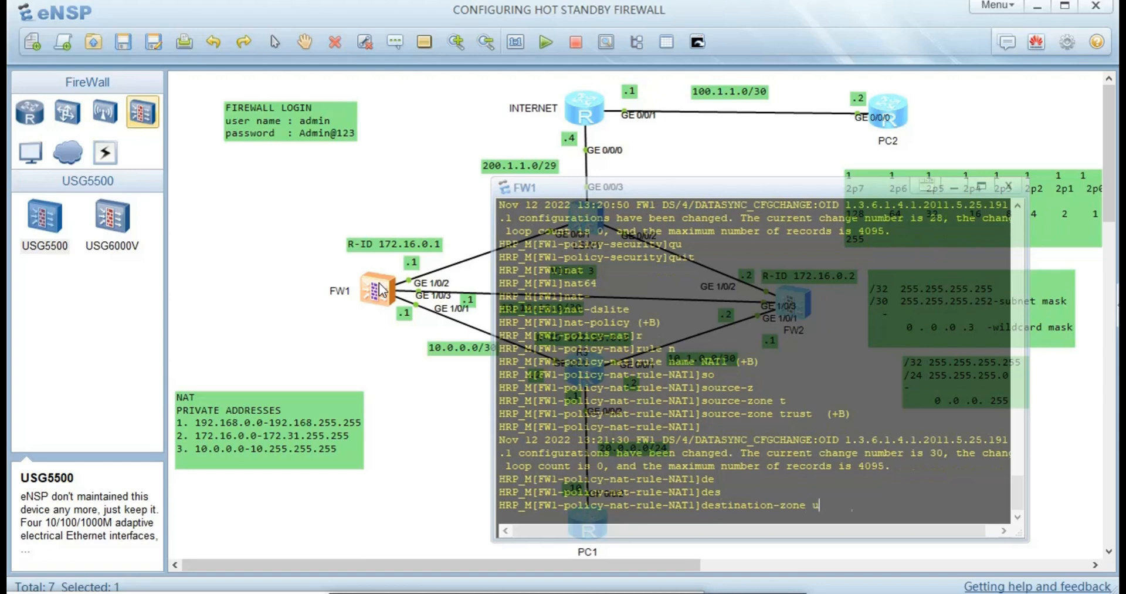
key("Tab")
key("Return")
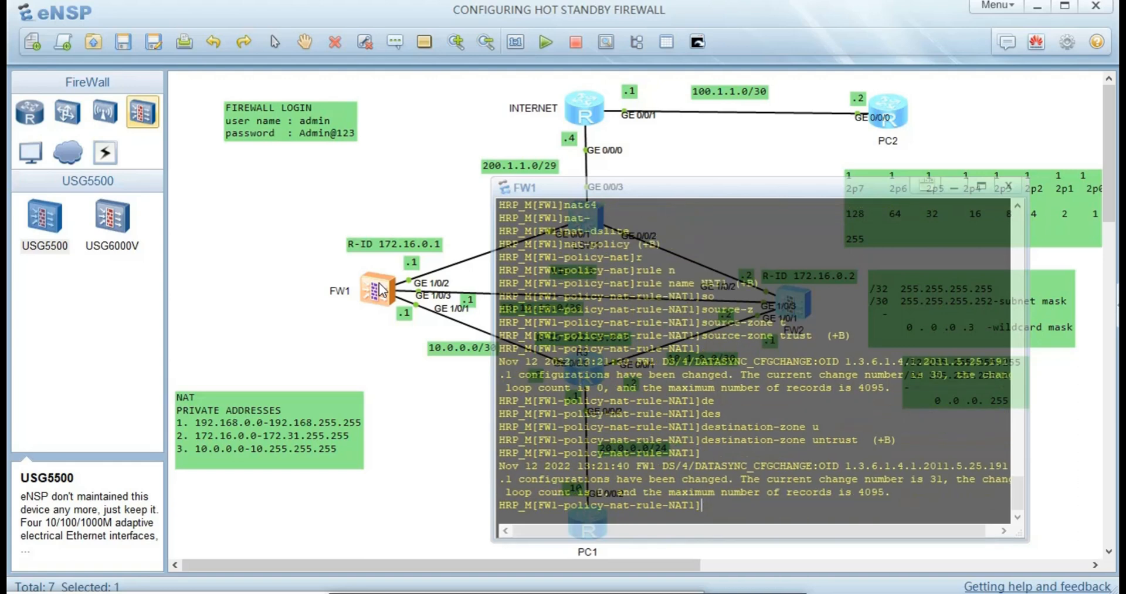
key("Return")
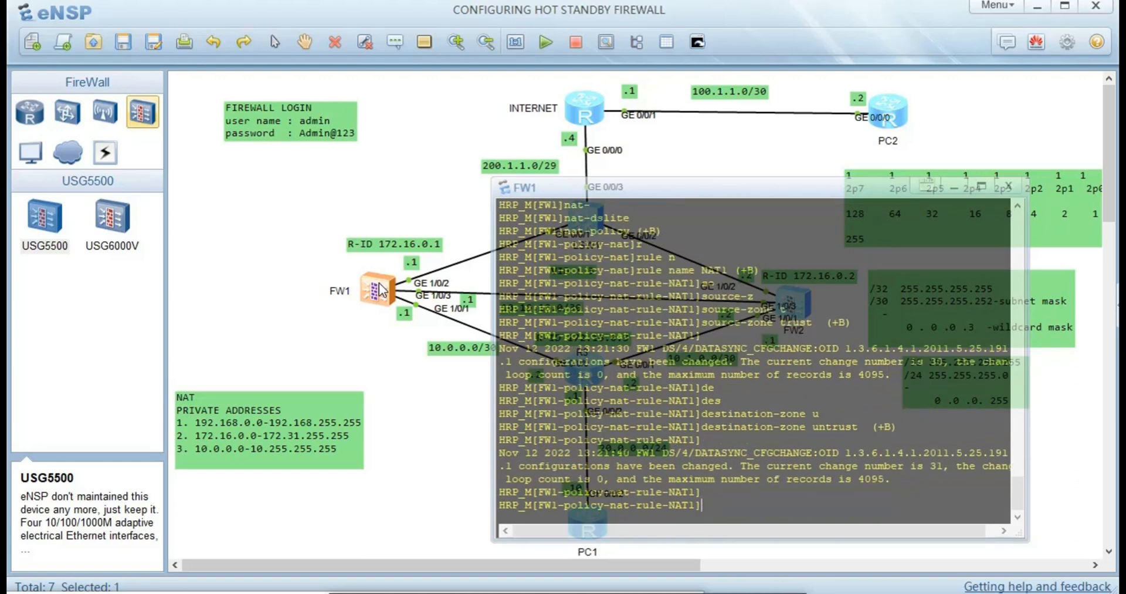
- Set NAT1's action to no-nat, then recall the action command for editing
type("act")
key("Tab")
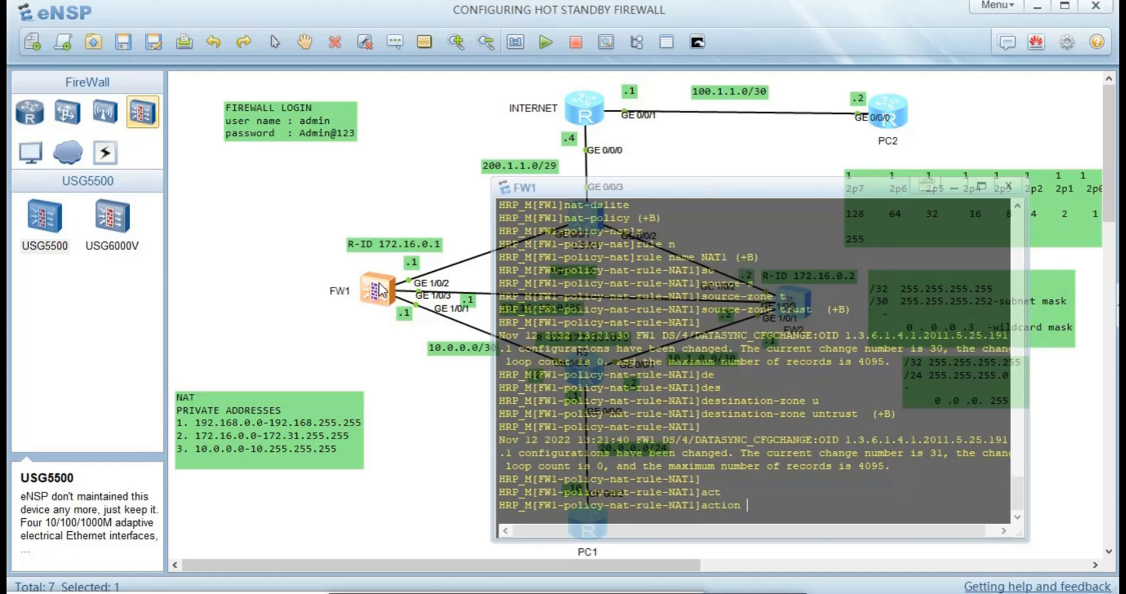
type("n")
key("Tab")
key("Tab")
key("Return")
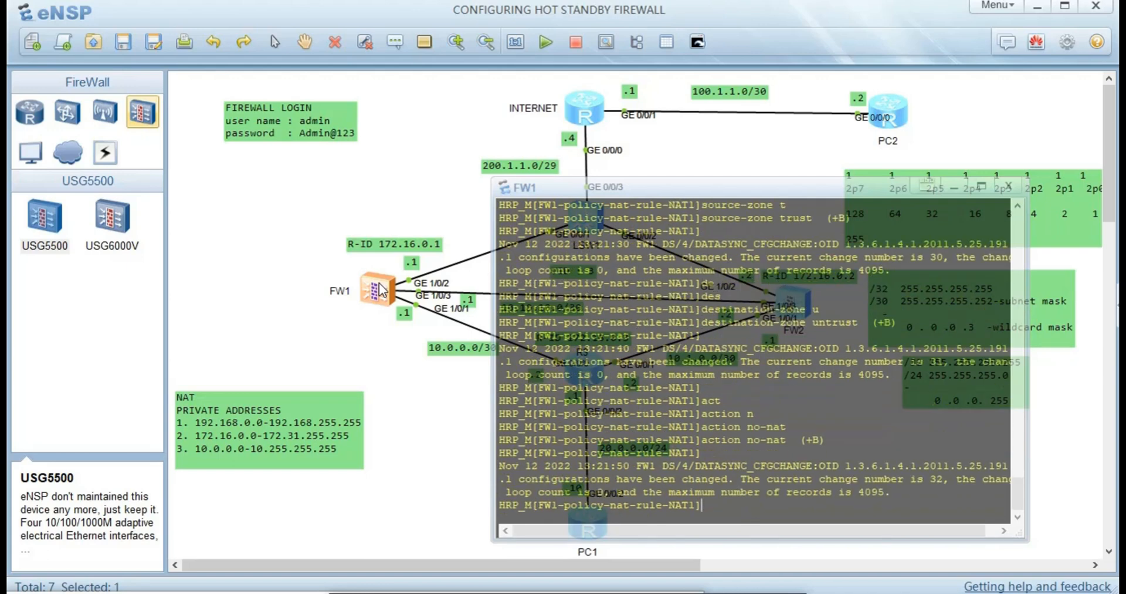
key("Up")
key("BackSpace")
key("BackSpace")
key("BackSpace")
key("BackSpace")
key("BackSpace")
key("BackSpace")
key("BackSpace")
- List the action options with ?, then apply 'action source-nat easy-ip' to NAT1
type("?")
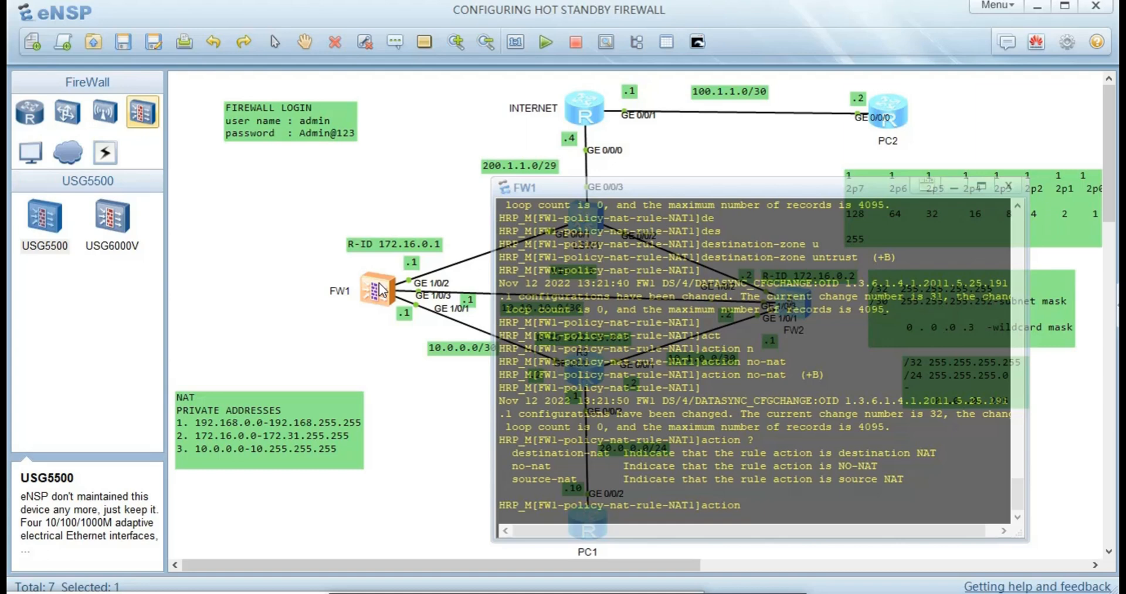
type("so")
key("Tab")
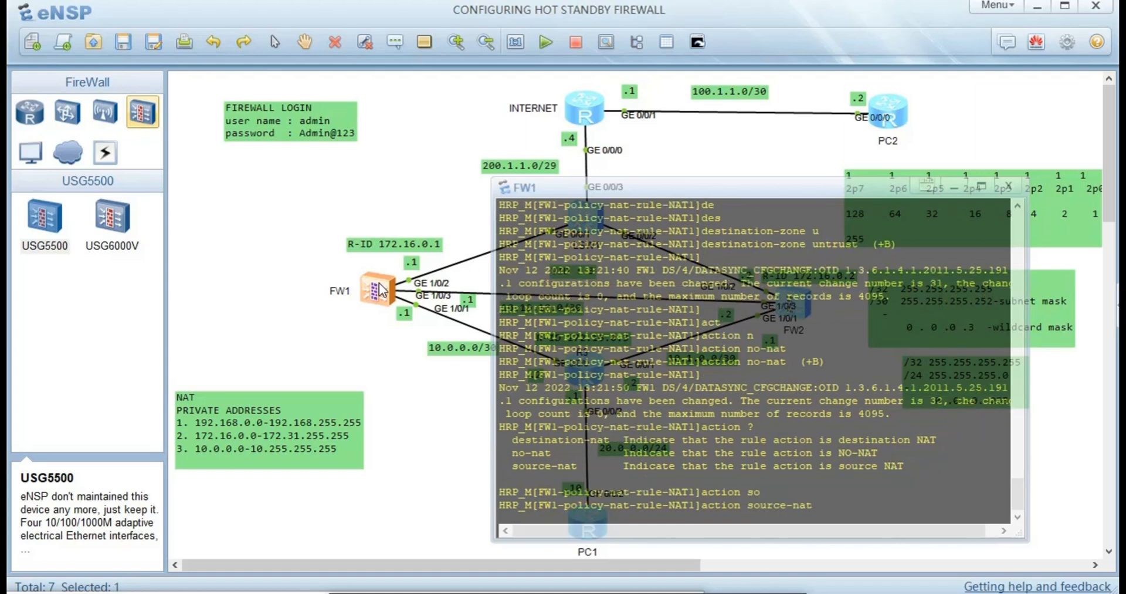
key("Return")
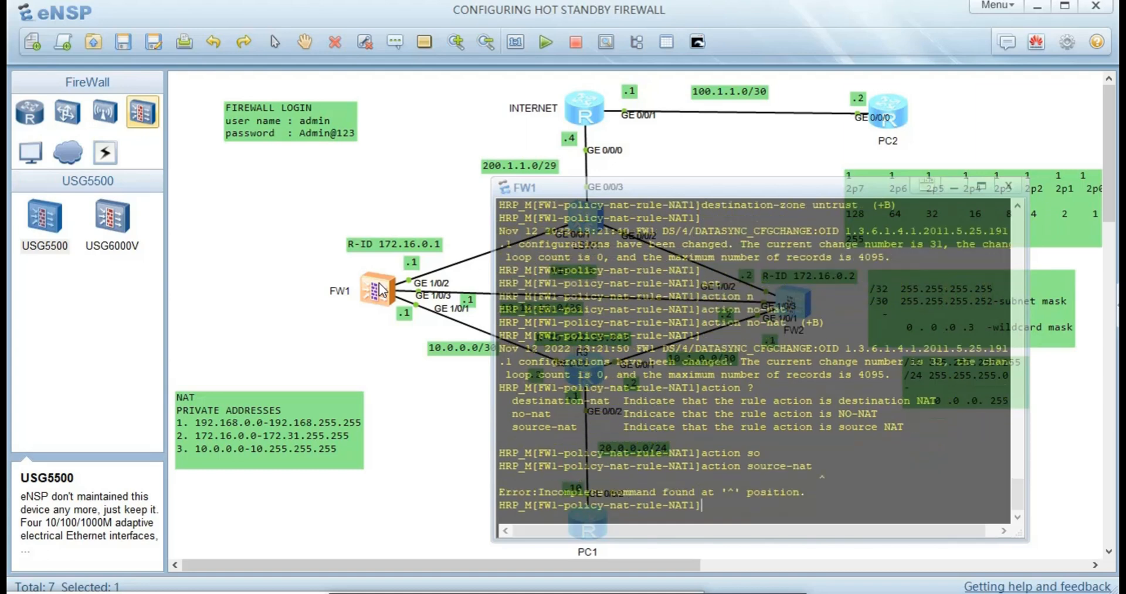
key("Up")
type("?")
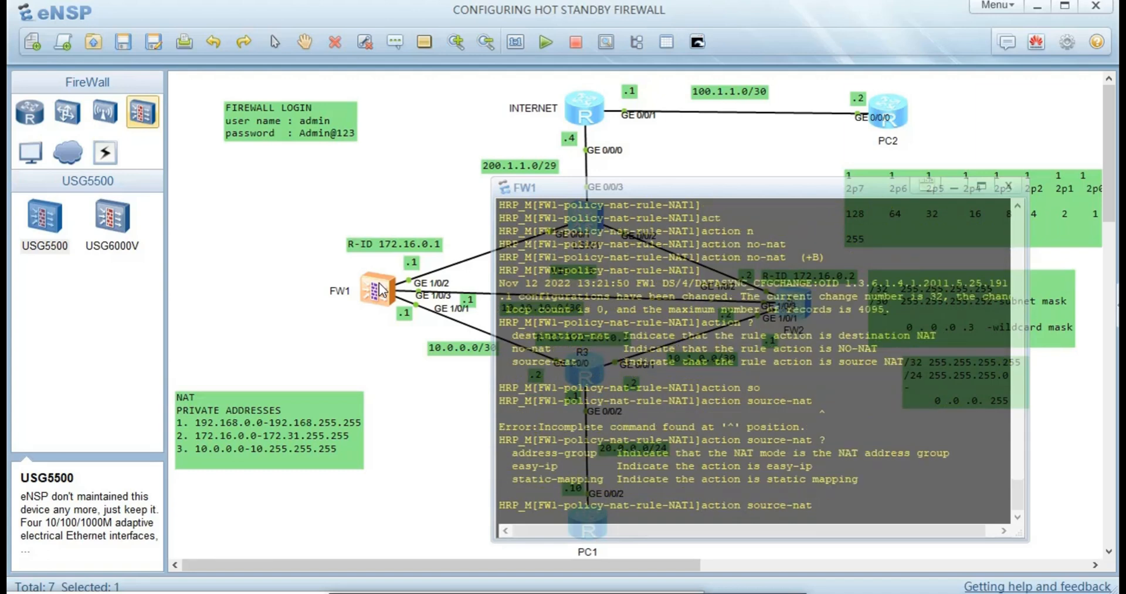
type("e")
key("Tab")
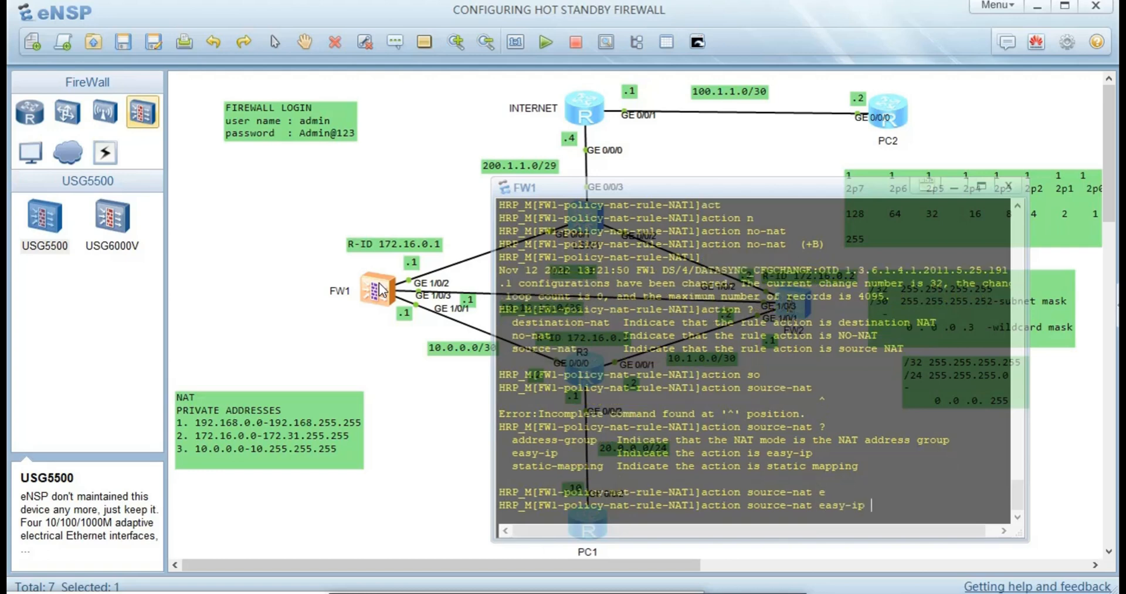
key("Return")
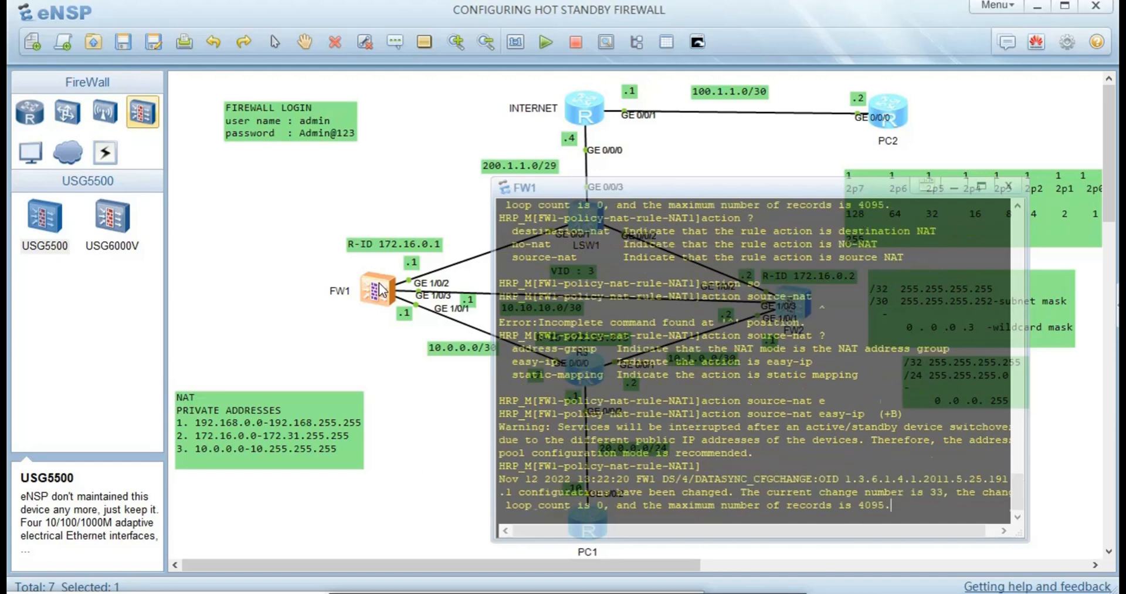
key("Return")
key("Return")
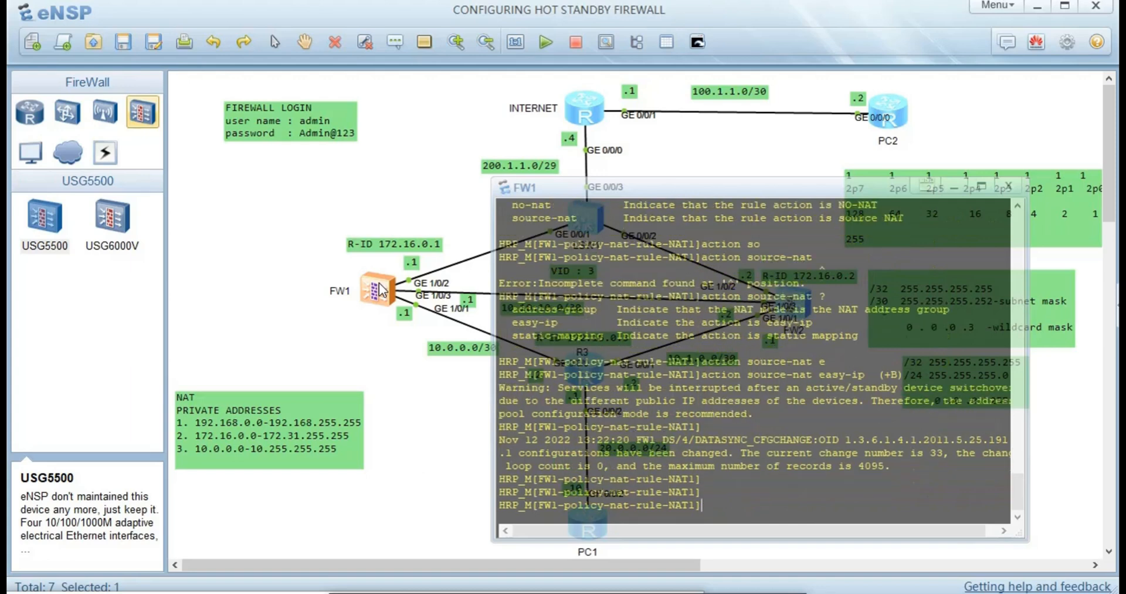
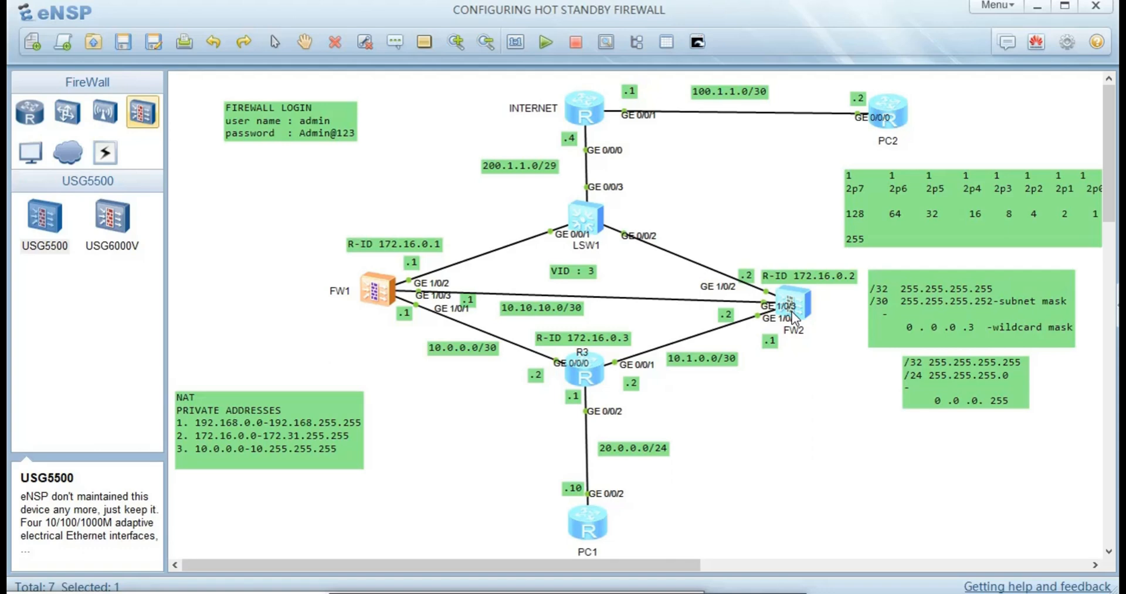
- Display FW2's NAT information and NAT statistics in its console
double_click(793, 310)
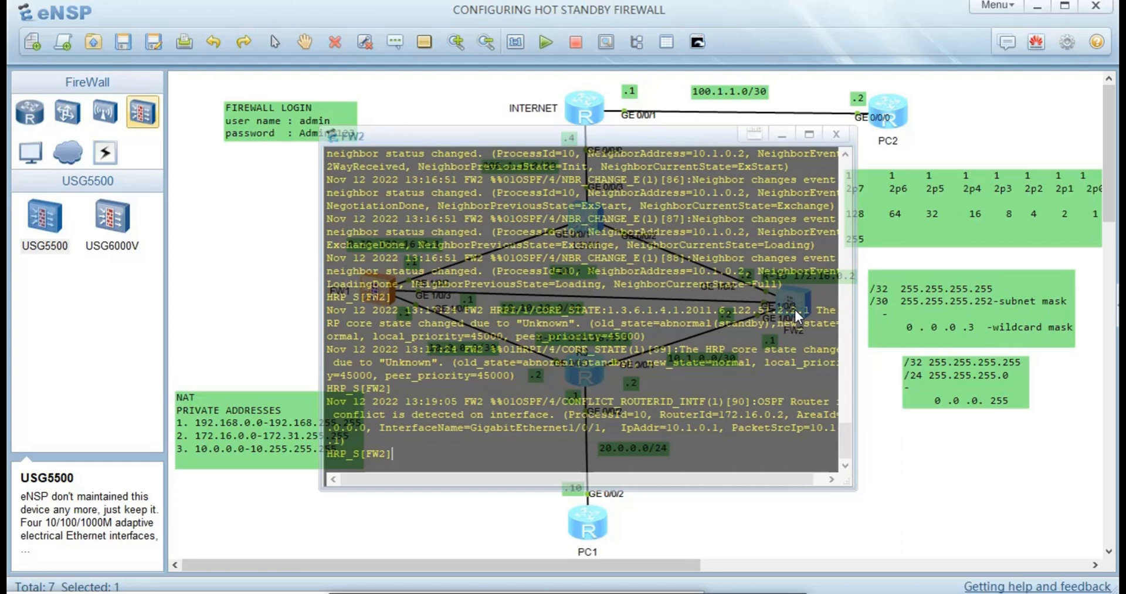
key("Return")
type("di")
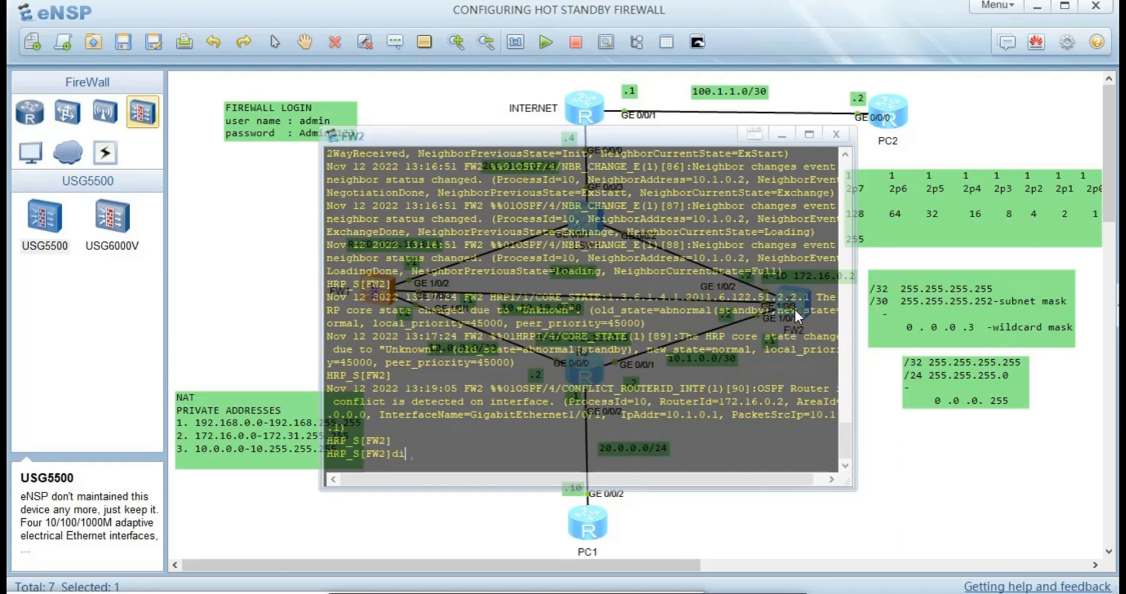
type("s n")
key("Tab")
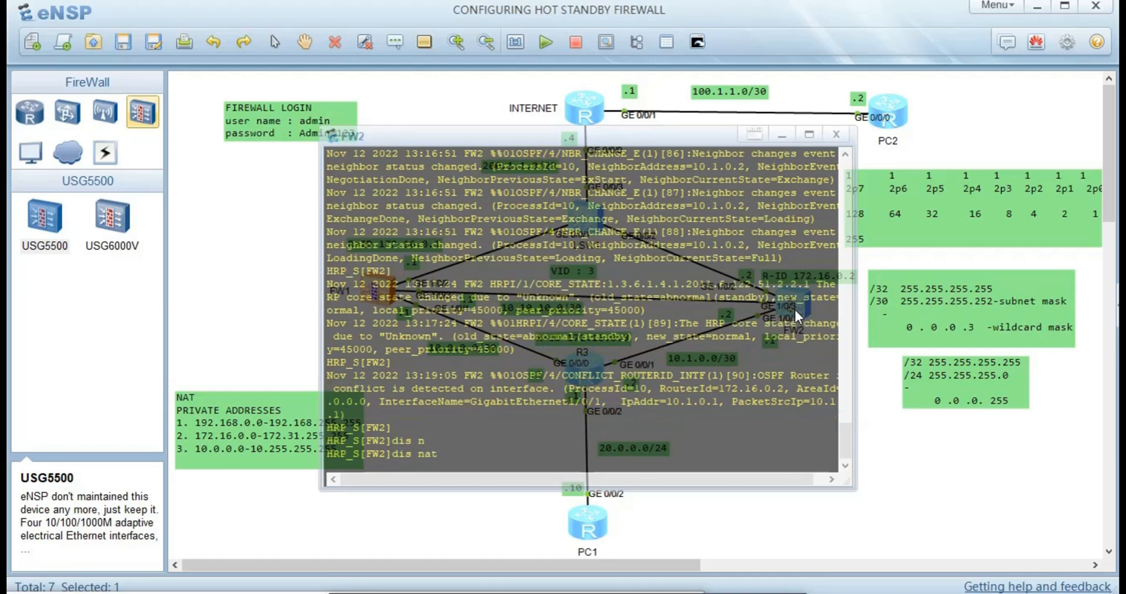
key("Return")
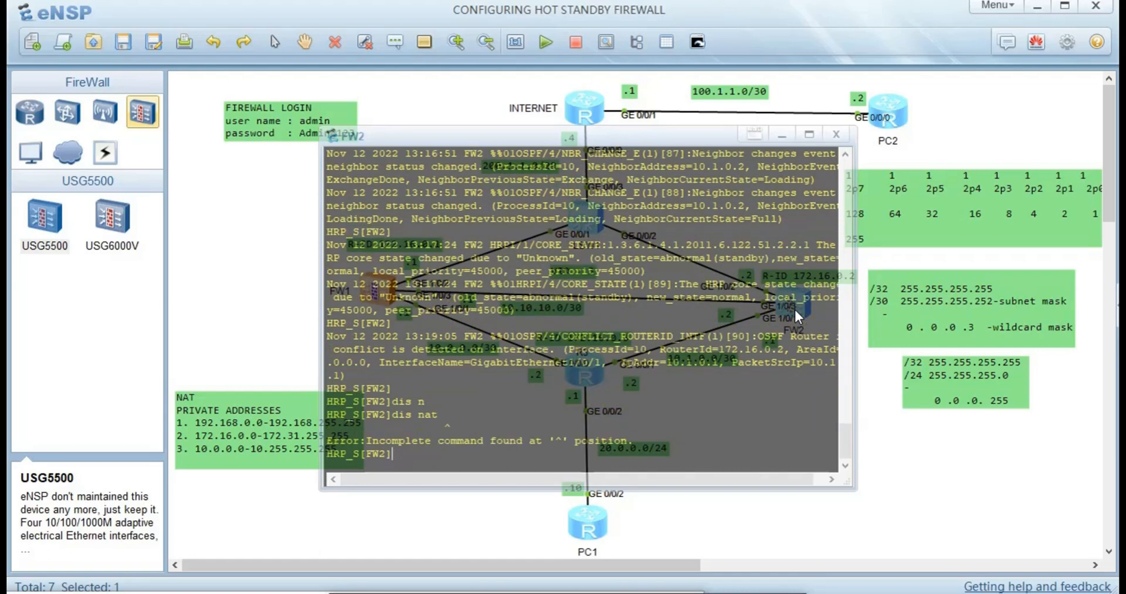
key("Up")
type("?")
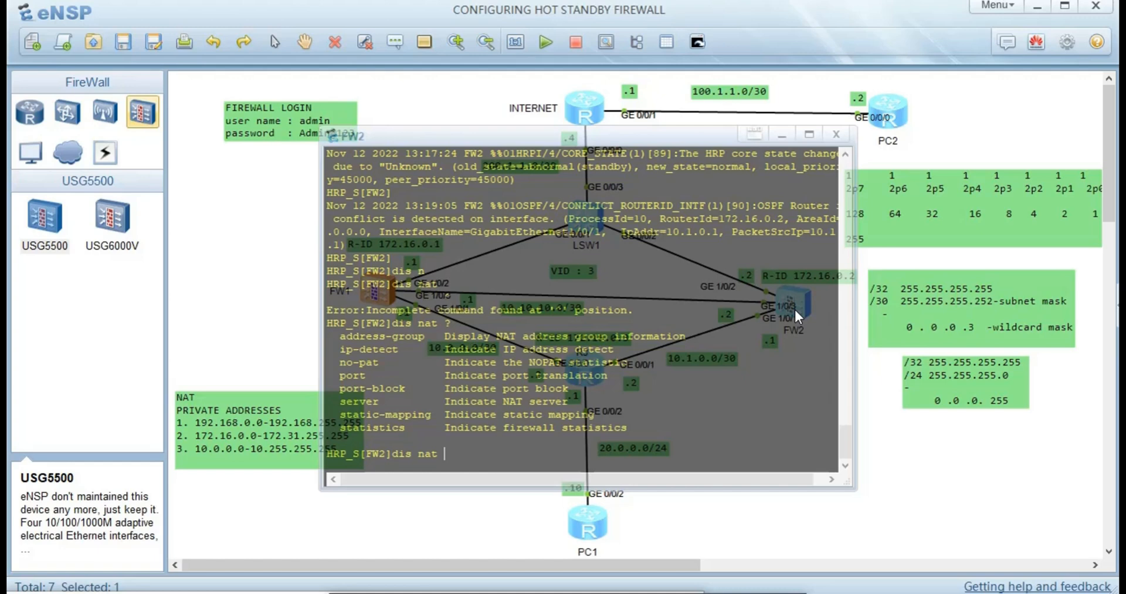
type("st")
key("Tab")
type("ati")
key("Tab")
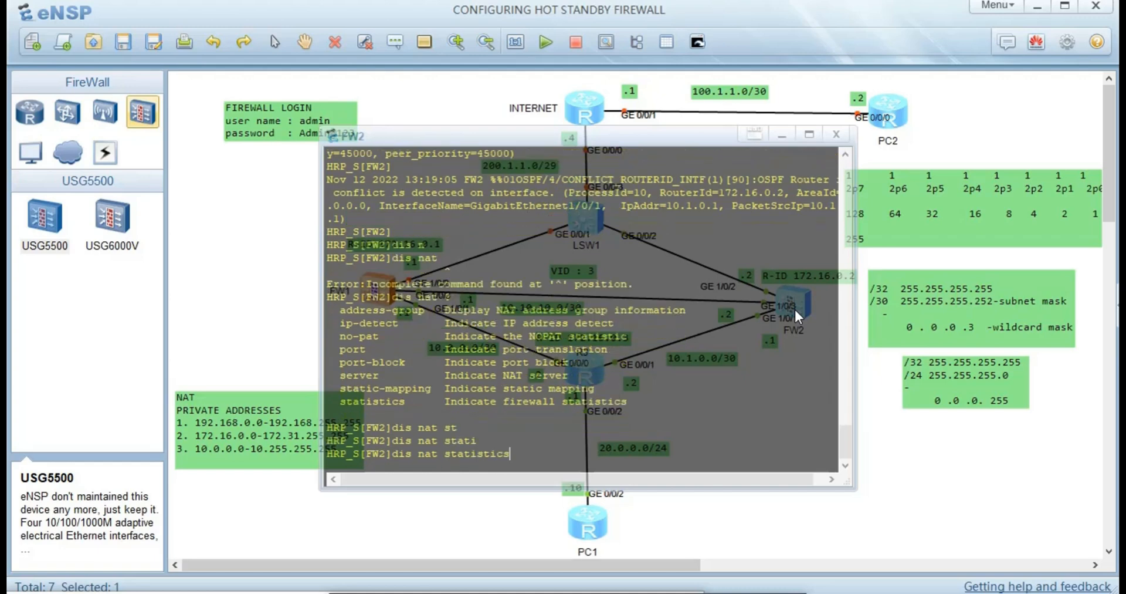
key("Return")
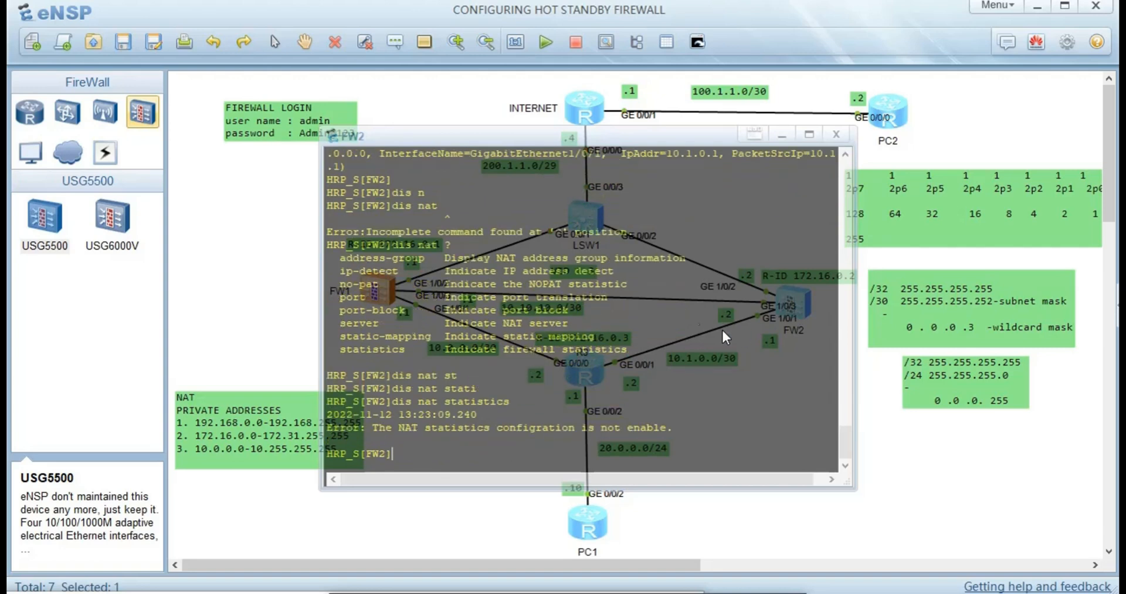
left_click(253, 246)
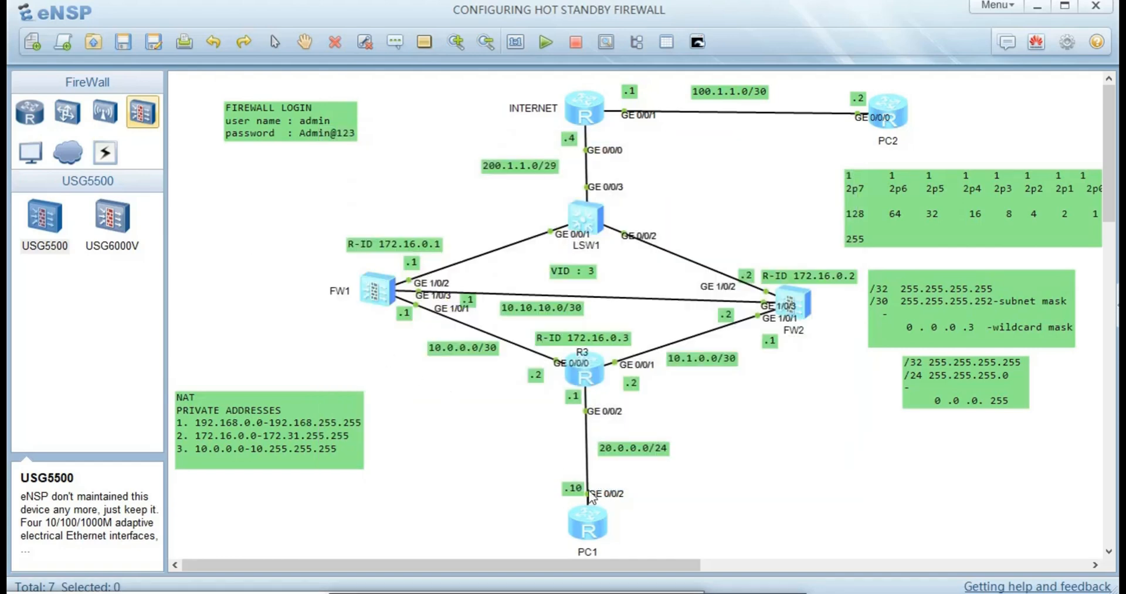
- Ping 20.0.0.1 from PC1 and get replies
double_click(589, 522)
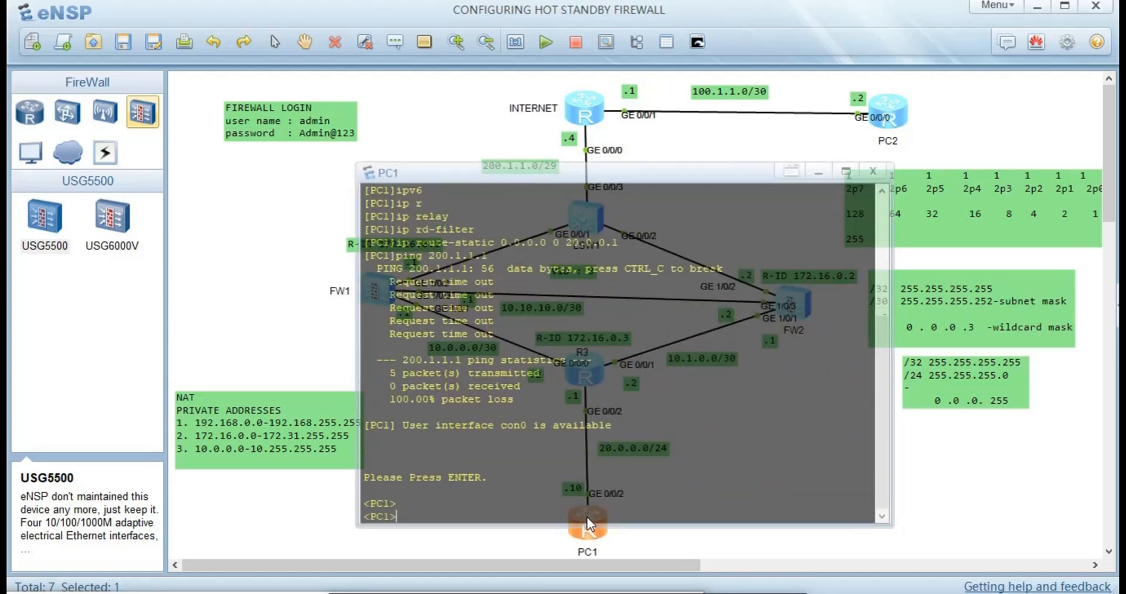
type("ping 20.0.0.1")
key("Return")
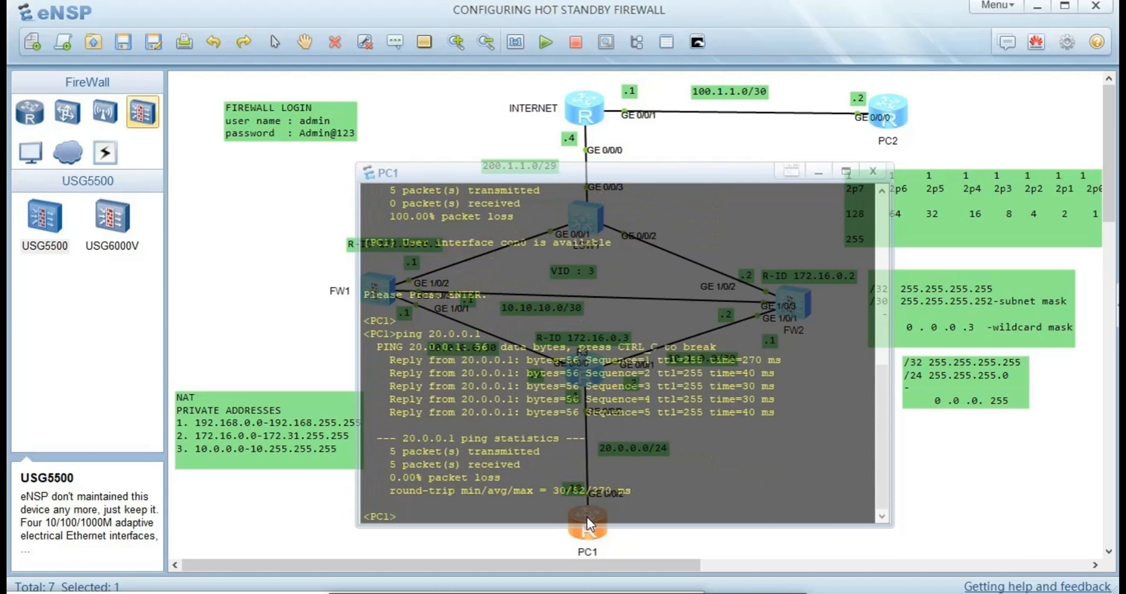
- Ping 200.1.1.1 from PC1, which only times out
type("ping 200.1.1.1")
key("Return")
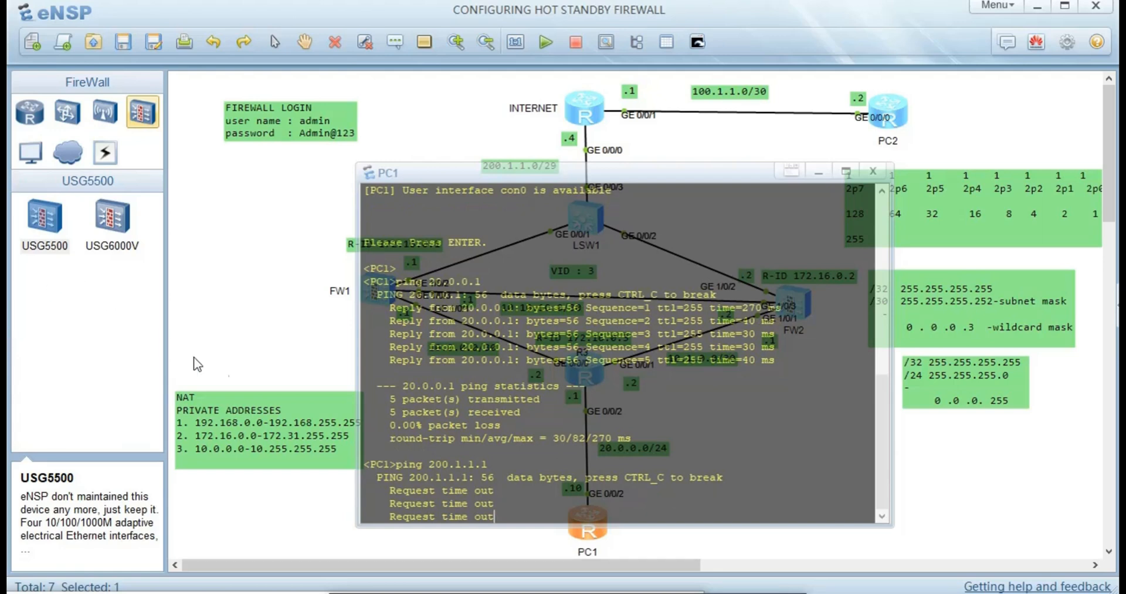
- Check FW1's console, close it, then reopen it for interface configuration
double_click(378, 290)
key("Return")
key("Return")
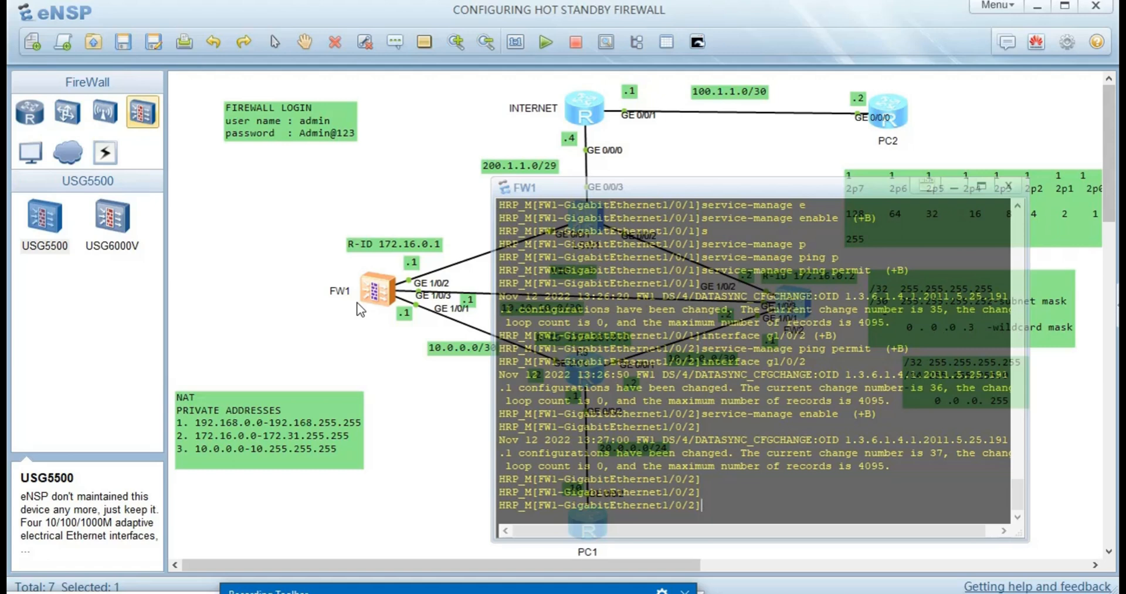
left_click(443, 411)
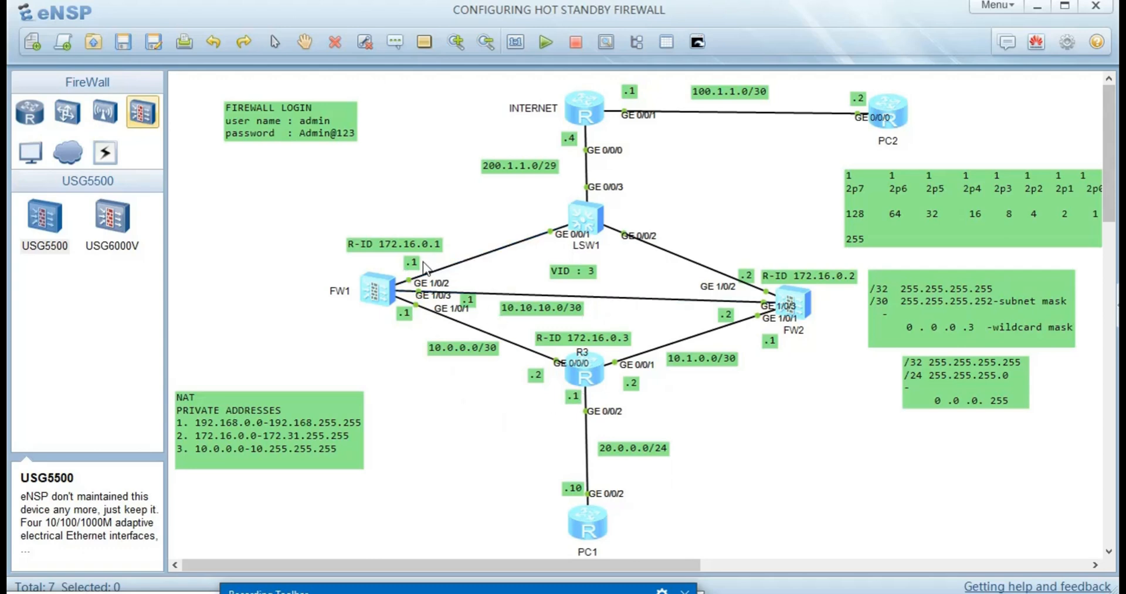
double_click(381, 292)
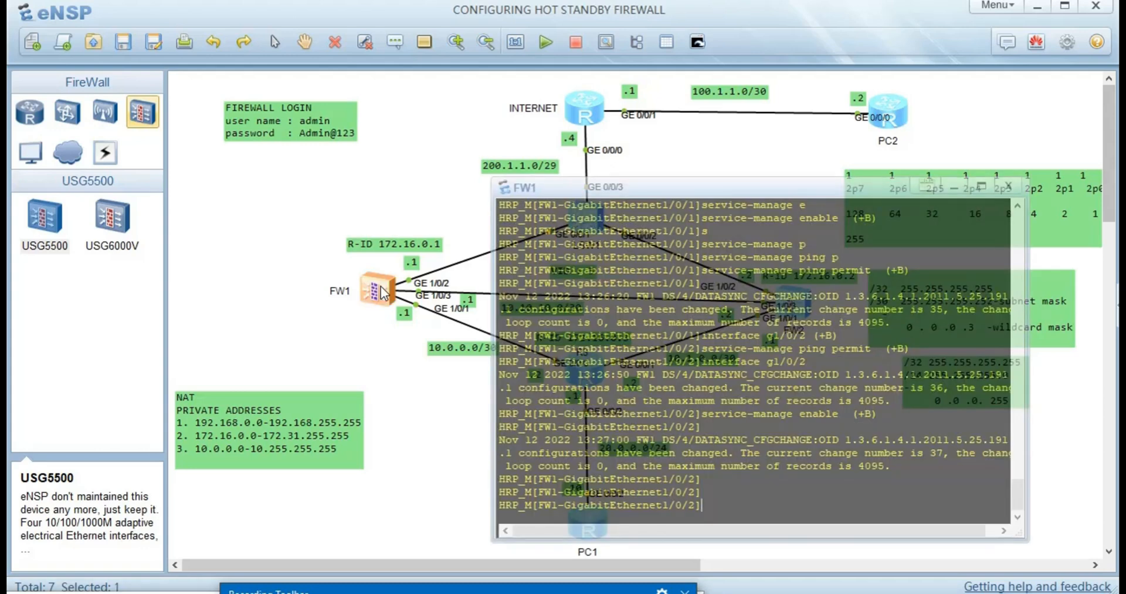
- Enable service-manage and permit ping on FW1's GE1/0/2
type("service-manage enable")
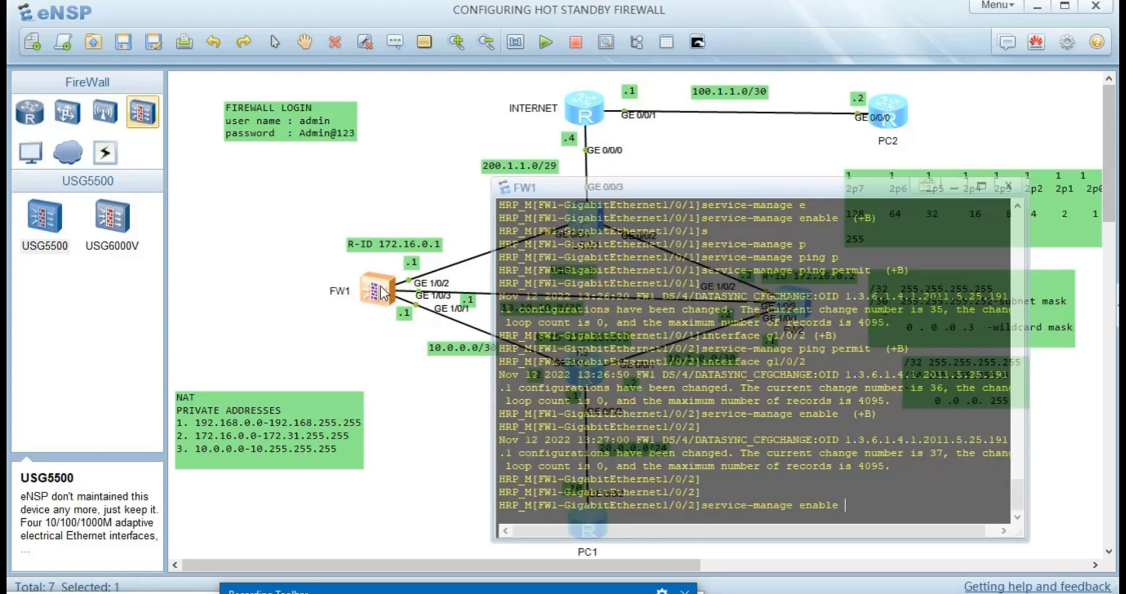
key("Return")
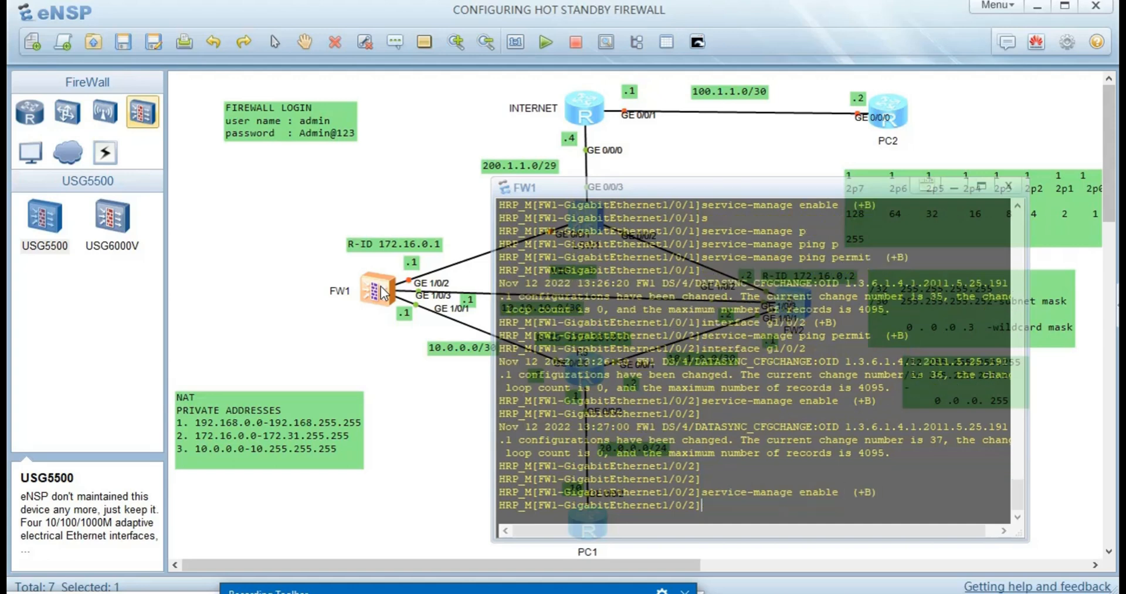
type("service-manage enable")
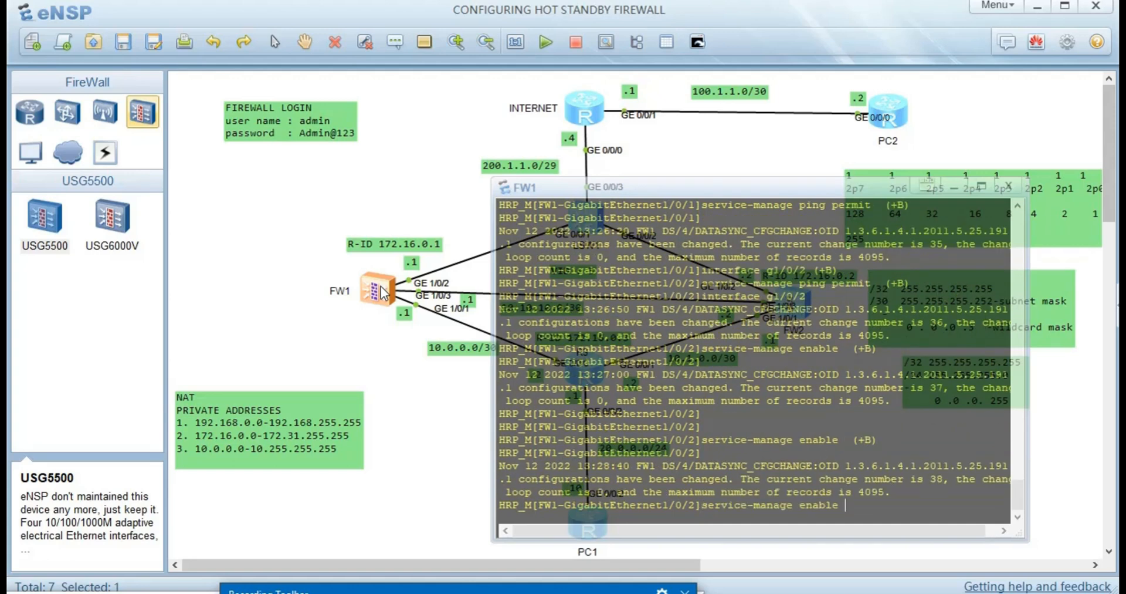
key("Up")
key("Up")
key("Return")
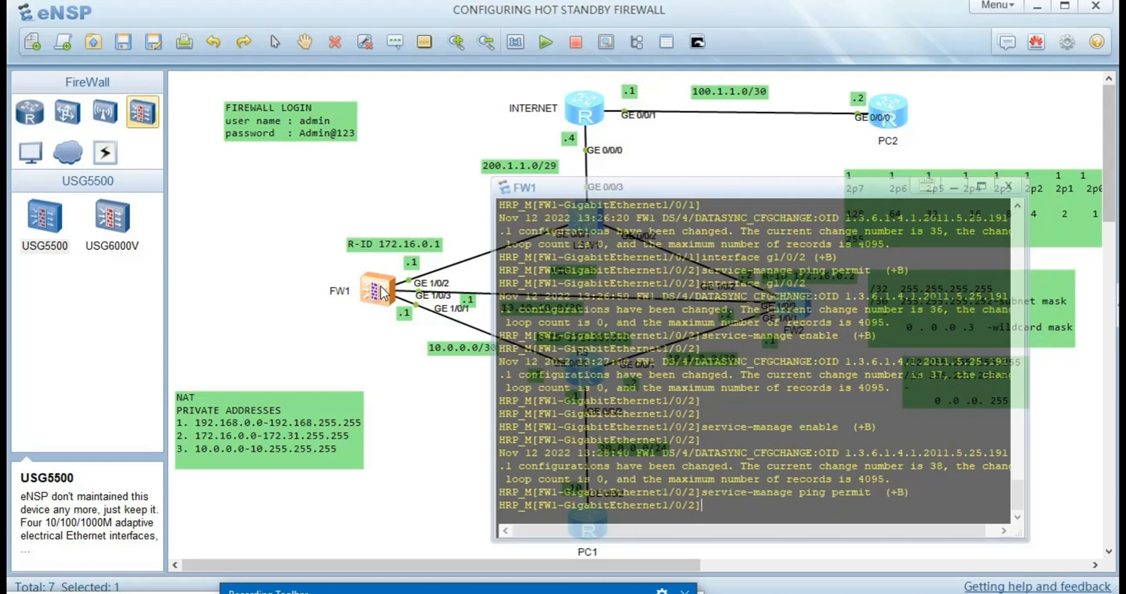
- Enable service-manage and permit ping on GE1/0/1
key("Up")
key("Up")
key("Up")
key("Up")
key("BackSpace")
type("1")
key("Return")
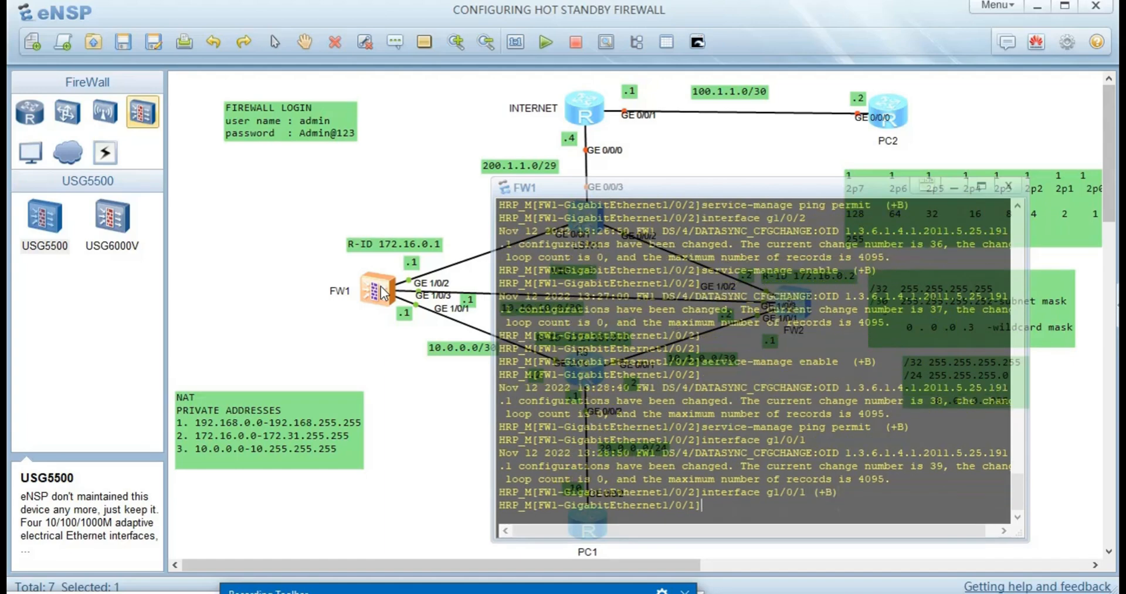
key("Up")
key("Up")
key("Up")
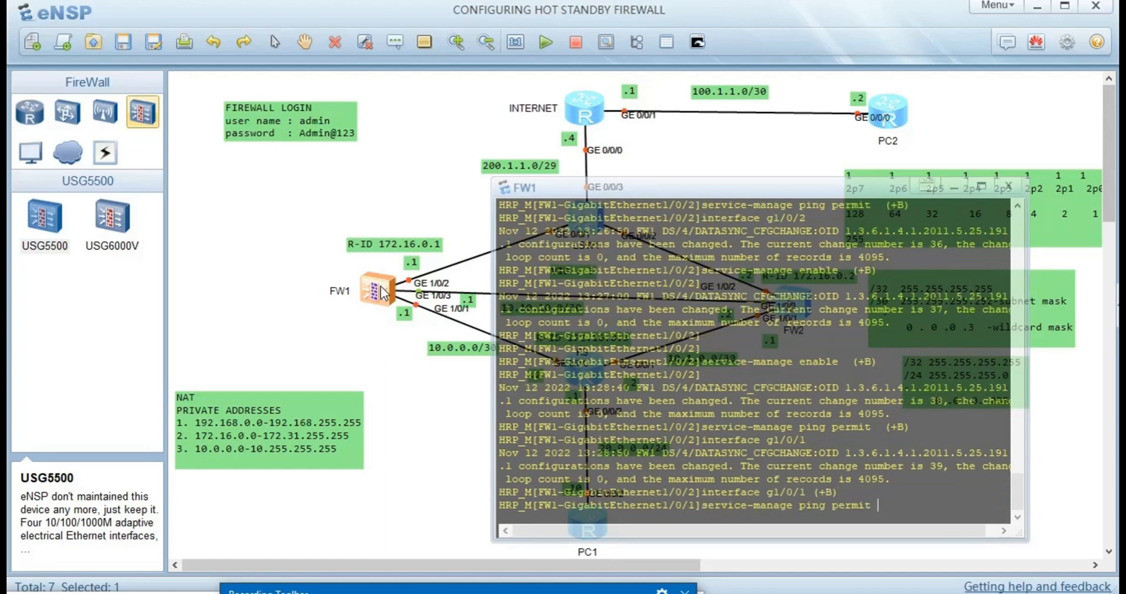
key("Return")
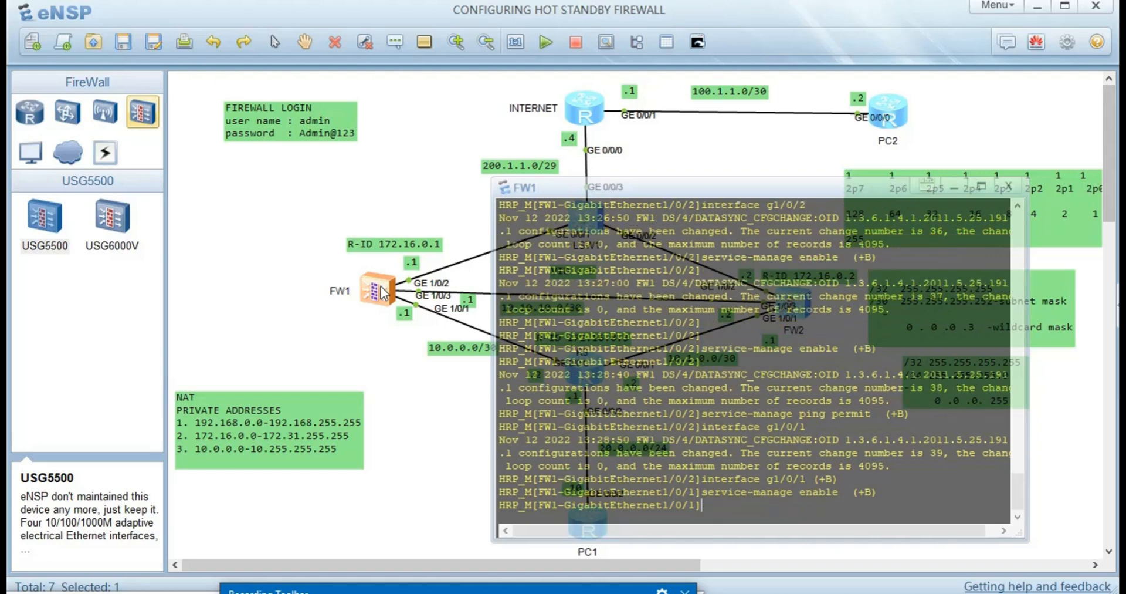
key("Up")
key("Up")
key("Up")
key("Return")
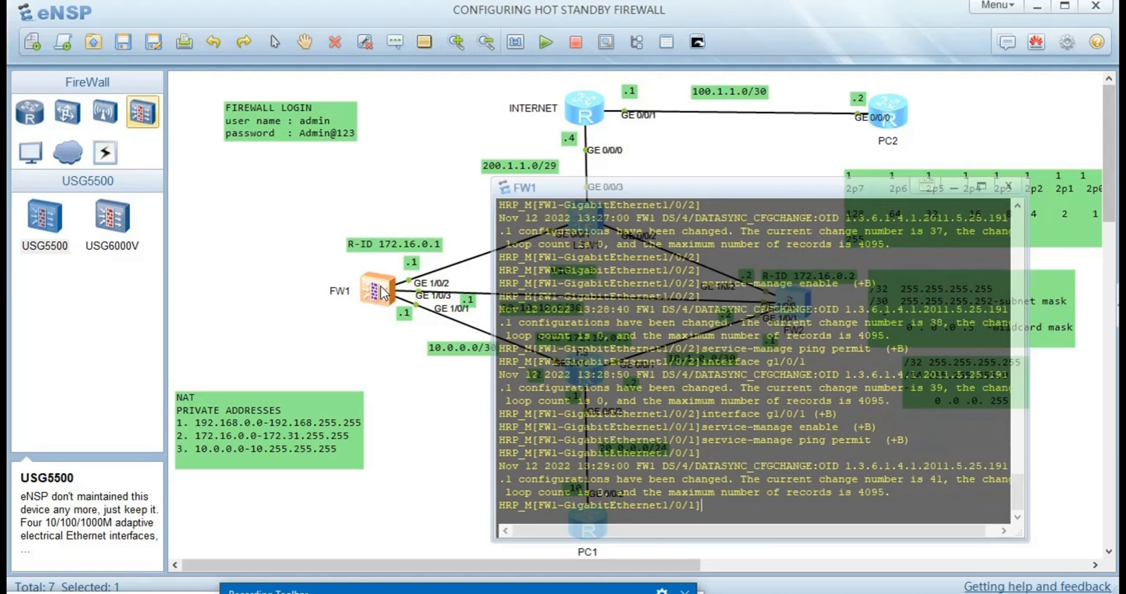
- Enter interface GE1/0/3 and run 'service-manage enable' on it
key("Up")
key("Up")
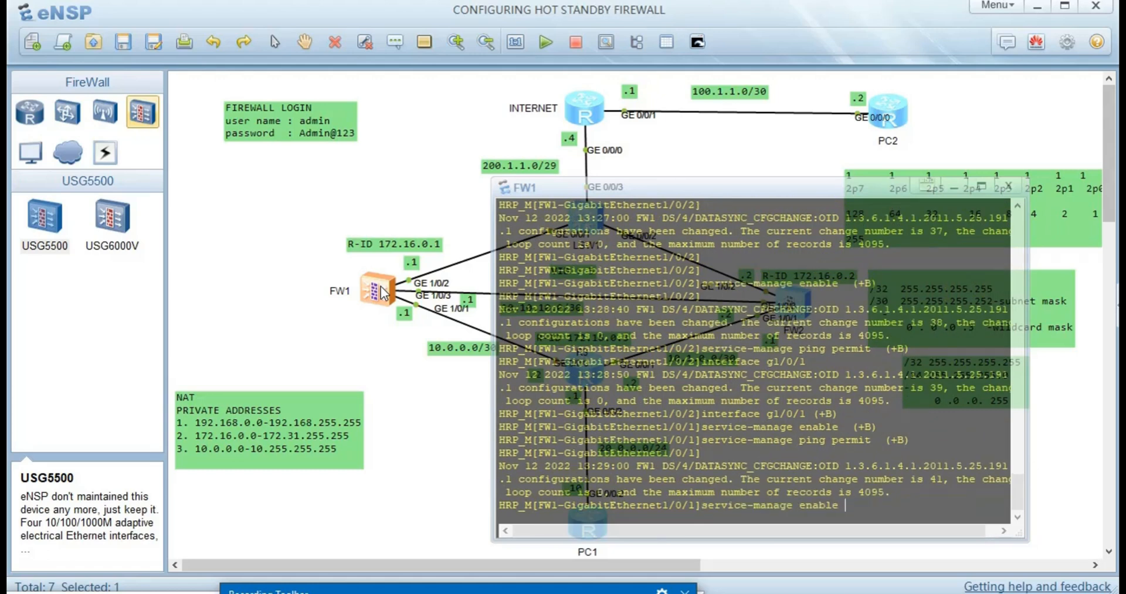
key("Up")
key("BackSpace")
type("3")
key("Return")
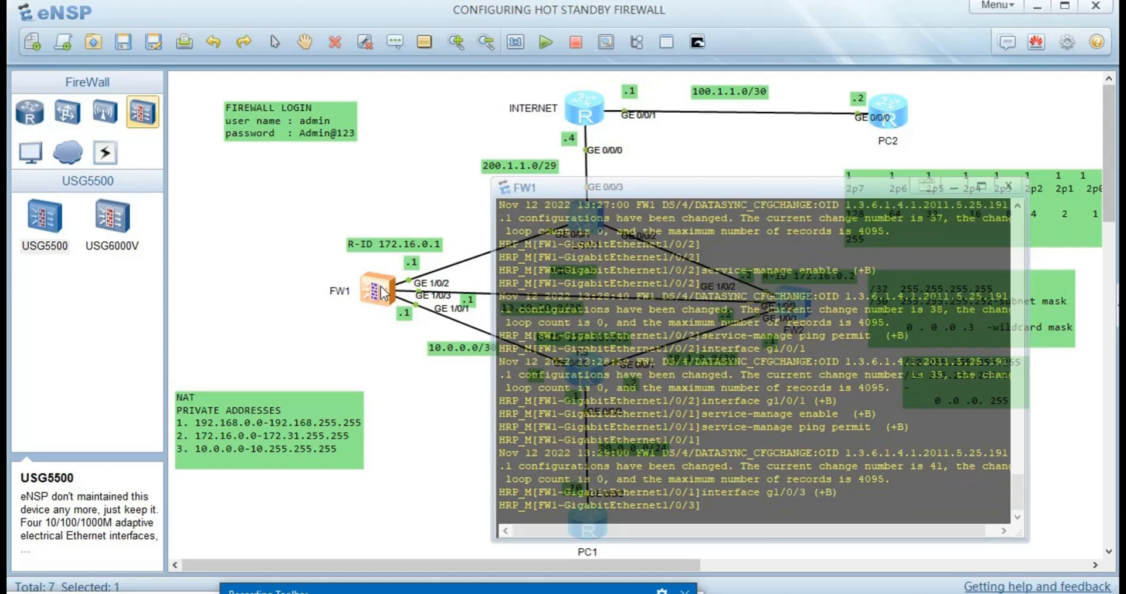
key("Up")
key("Up")
key("Up")
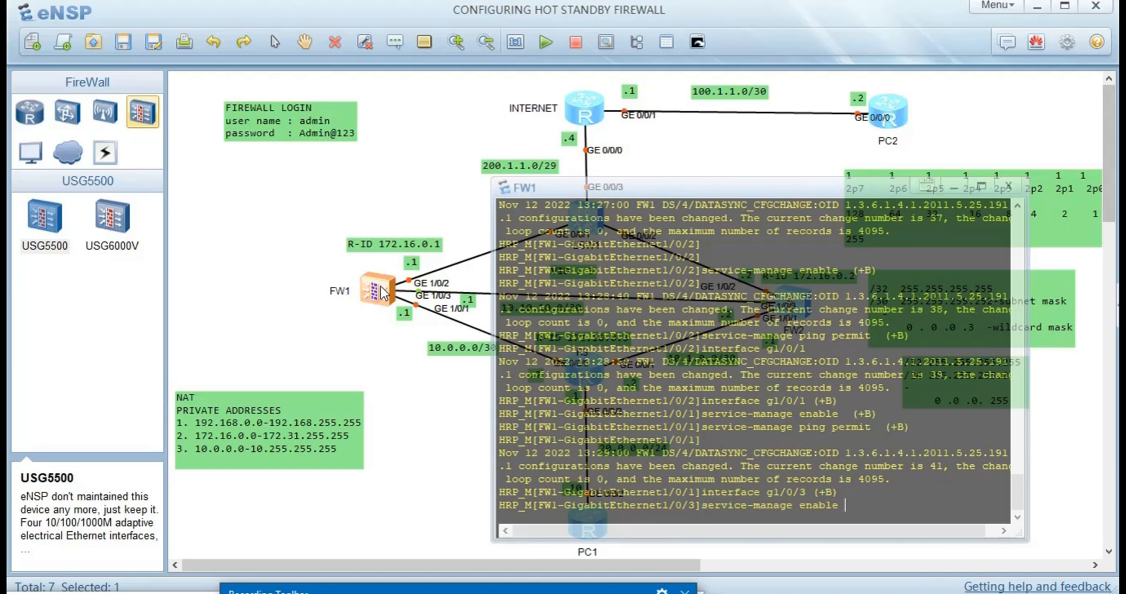
key("Return")
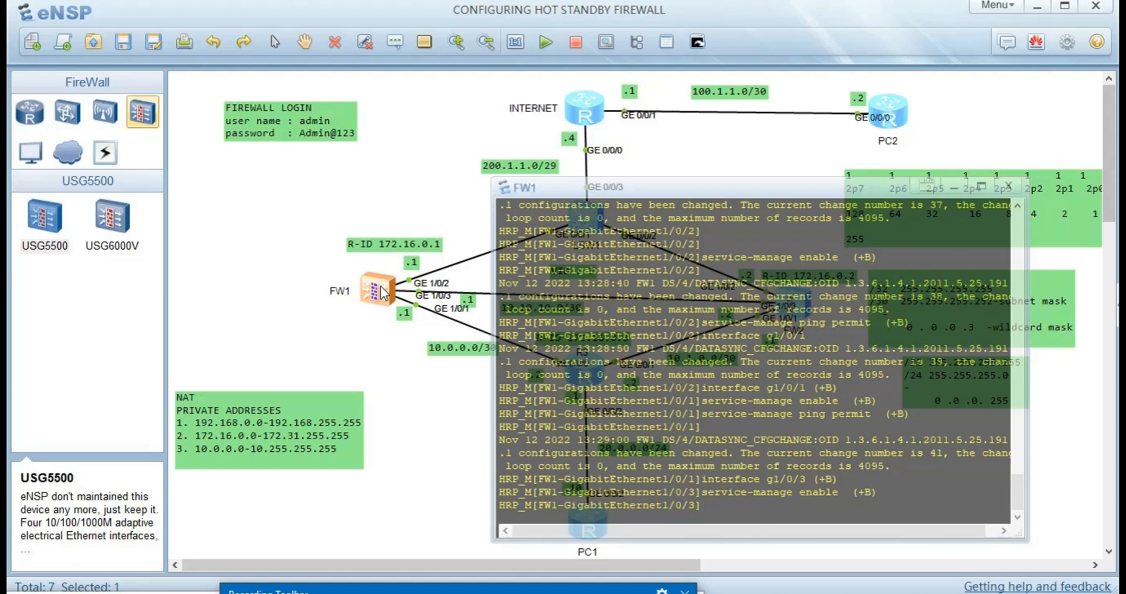
- Allow ping on GE1/0/3 with 'service-manage ping permit' and close FW1's console
key("Up")
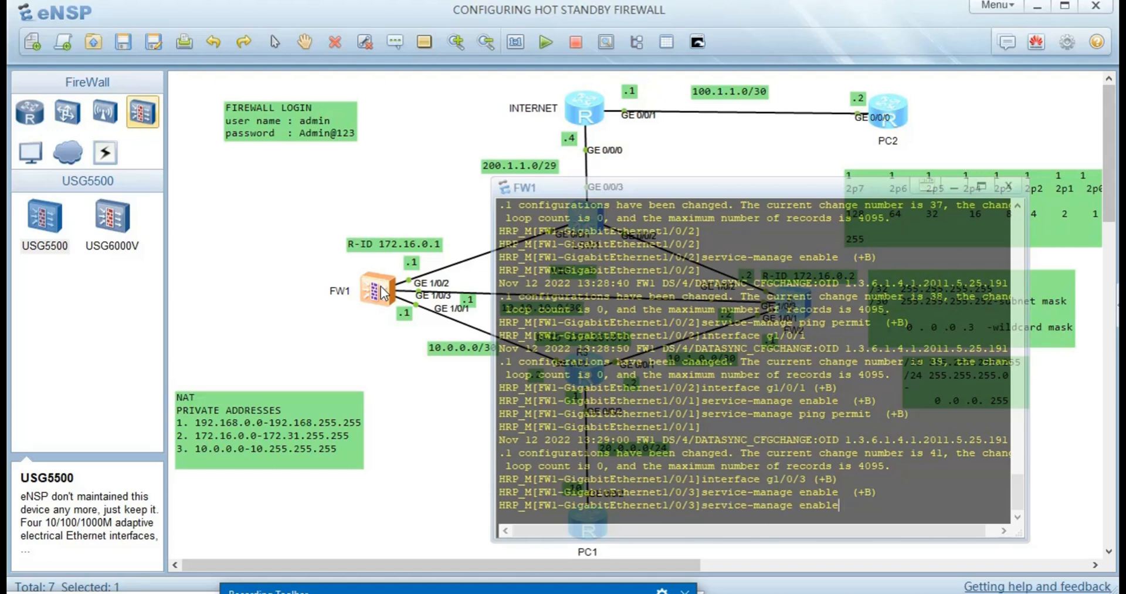
key("BackSpace")
key("BackSpace")
key("BackSpace")
key("BackSpace")
key("BackSpace")
key("BackSpace")
key("BackSpace")
key("BackSpace")
key("BackSpace")
key("BackSpace")
key("BackSpace")
key("BackSpace")
key("BackSpace")
key("BackSpace")
key("BackSpace")
key("BackSpace")
key("BackSpace")
key("BackSpace")
key("BackSpace")
key("BackSpace")
key("Return")
type("s")
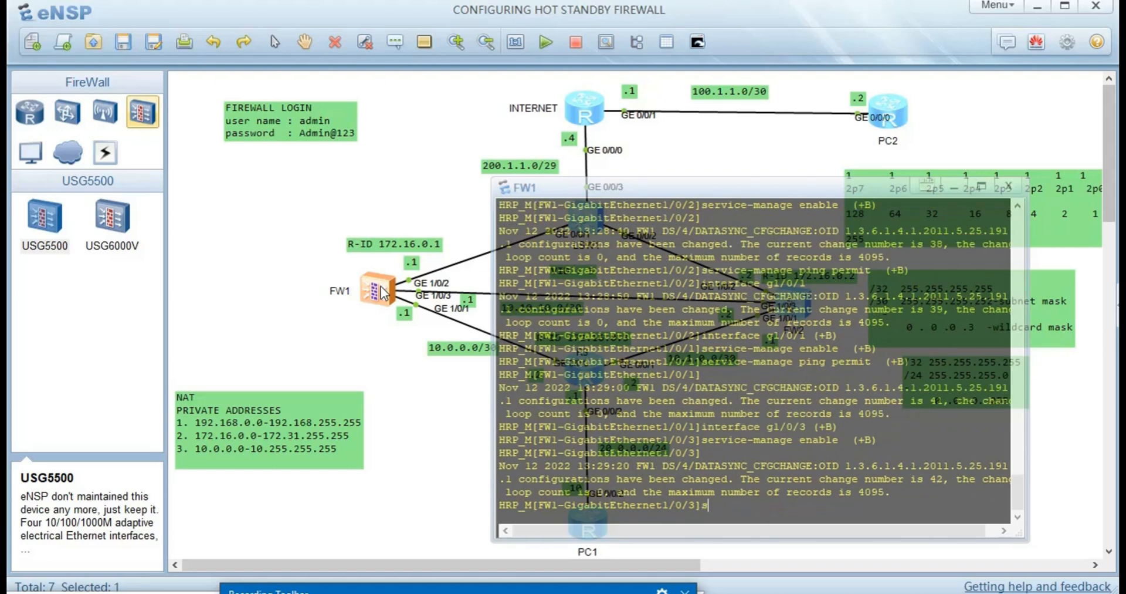
type("r")
key("Tab")
key("BackSpace")
type("e")
key("Tab")
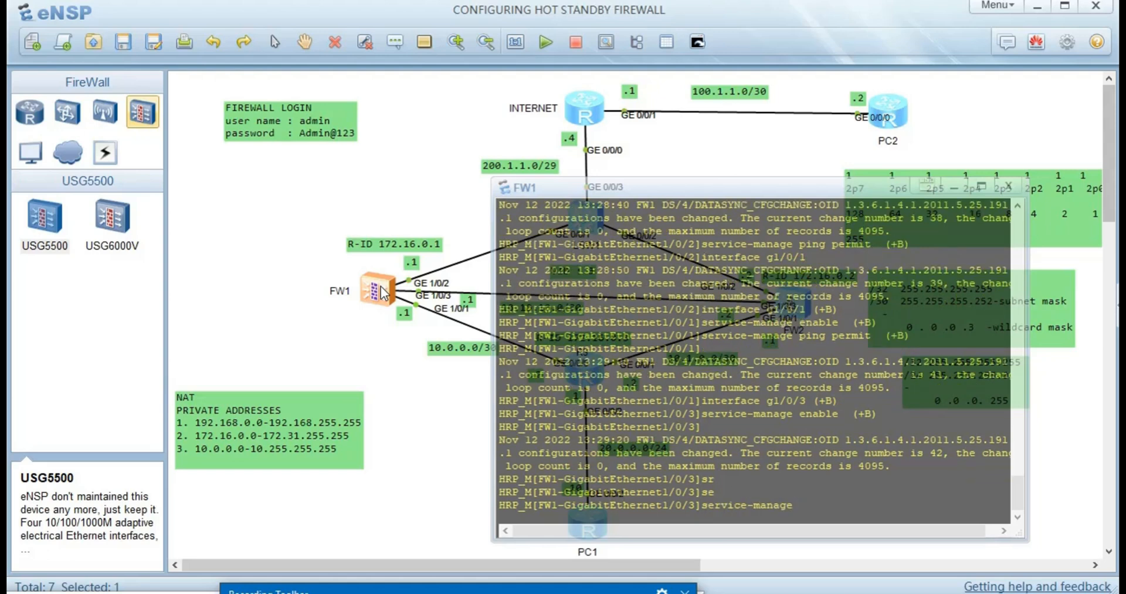
type("p")
key("Tab")
type("p")
key("Tab")
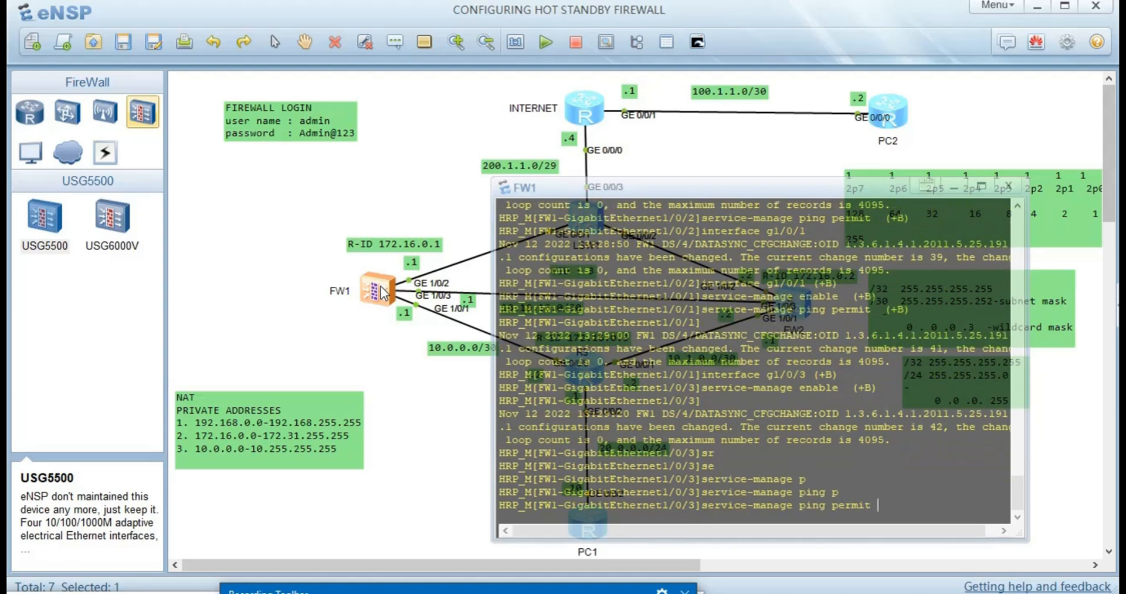
key("Return")
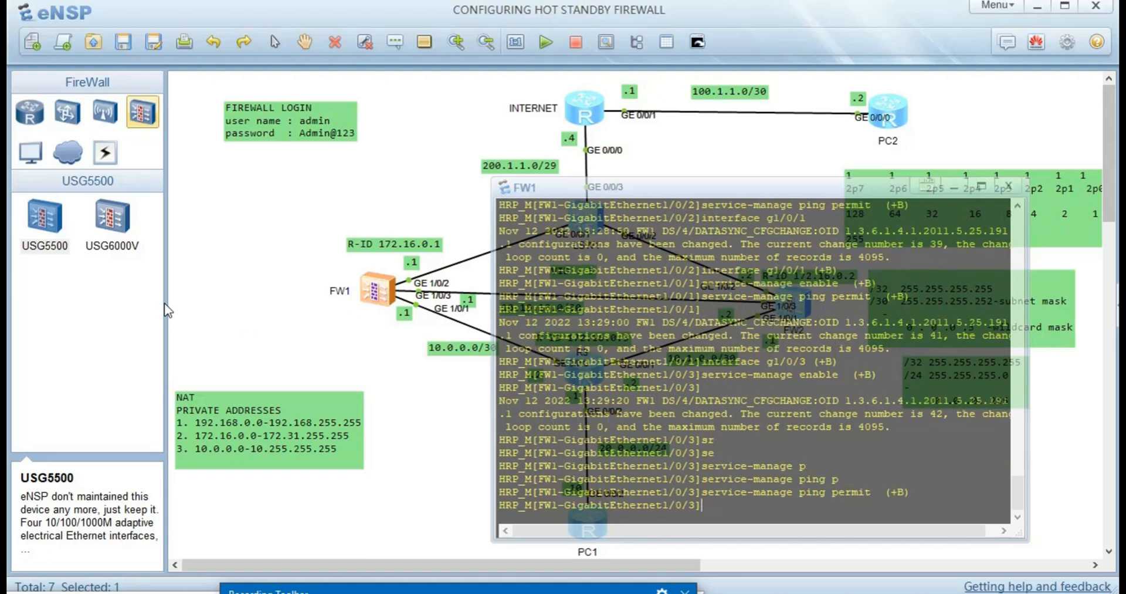
left_click(415, 415)
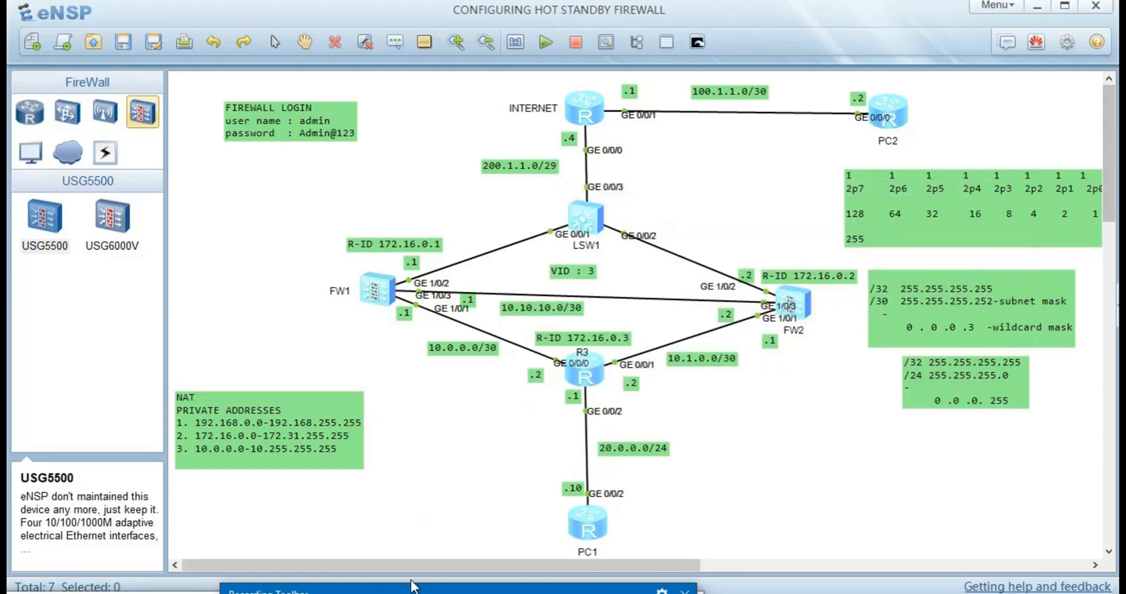
- From PC1, ping 200.1.1.1 and 200.1.1.4
double_click(597, 529)
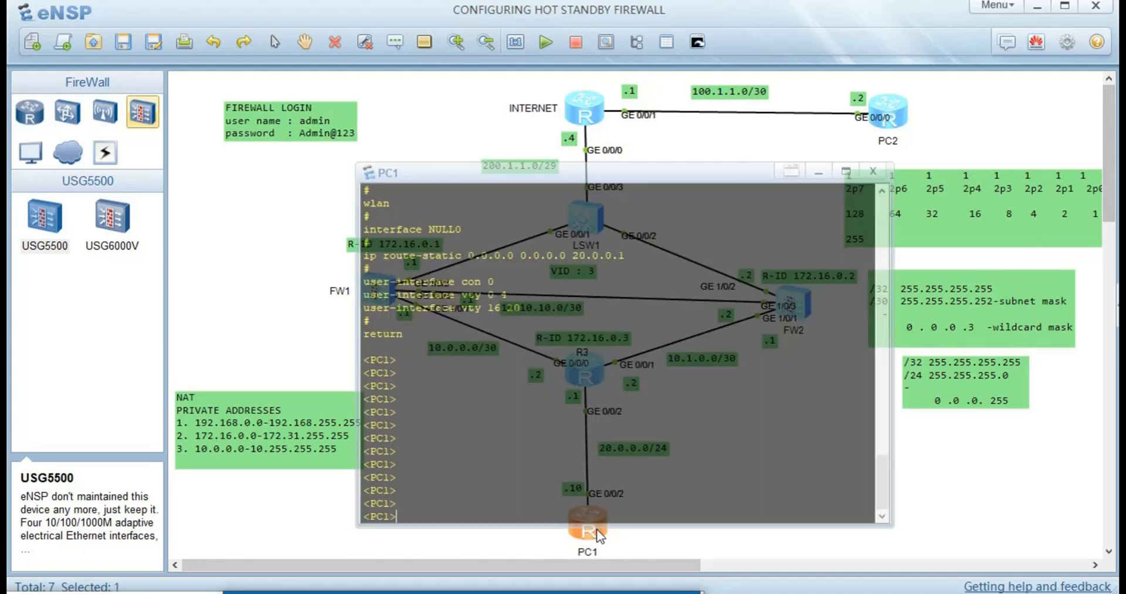
type("ping 200.1.1.1")
key("Return")
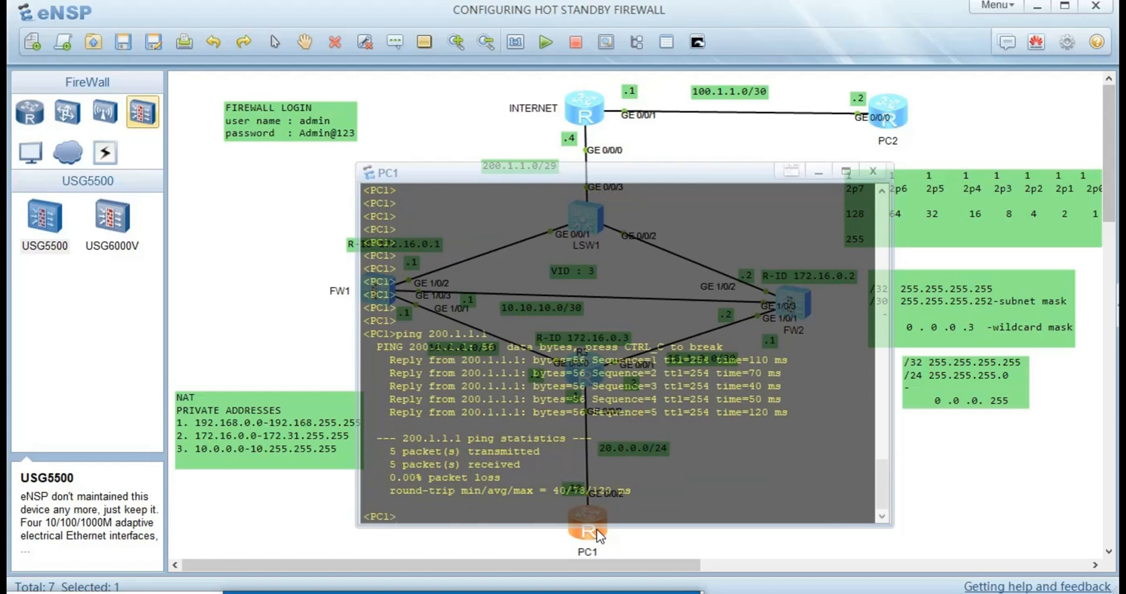
key("Up")
key("BackSpace")
type("4")
key("Return")
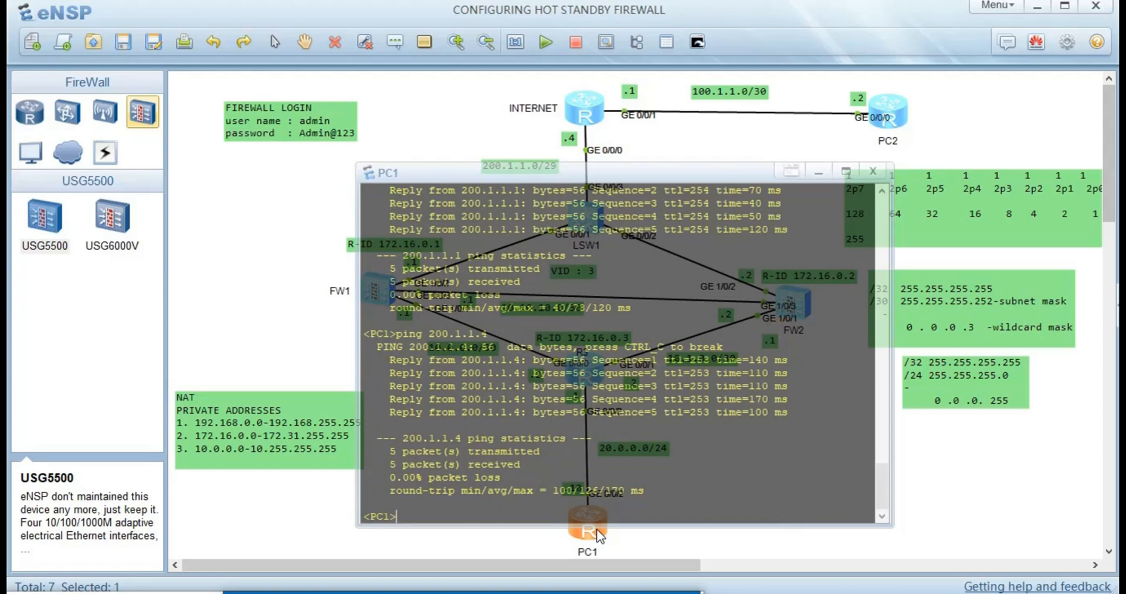
- Ping 100.1.1.1 and 100.1.1.2 from PC1, both with 0% packet loss
type("ping 100.1.1.1")
key("Return")
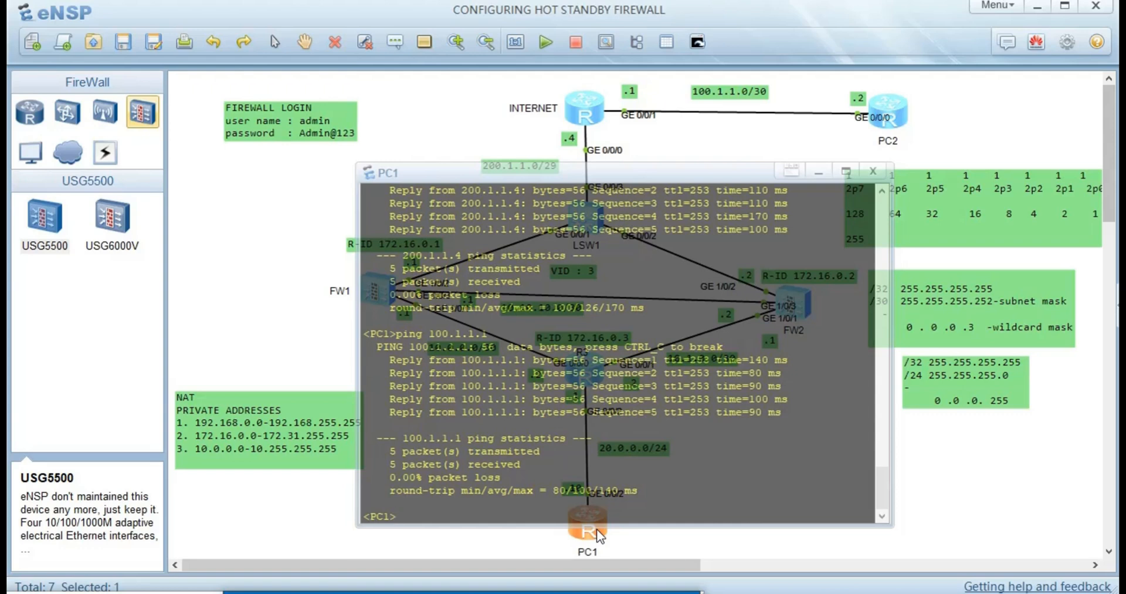
key("Up")
key("BackSpace")
type("2")
key("Return")
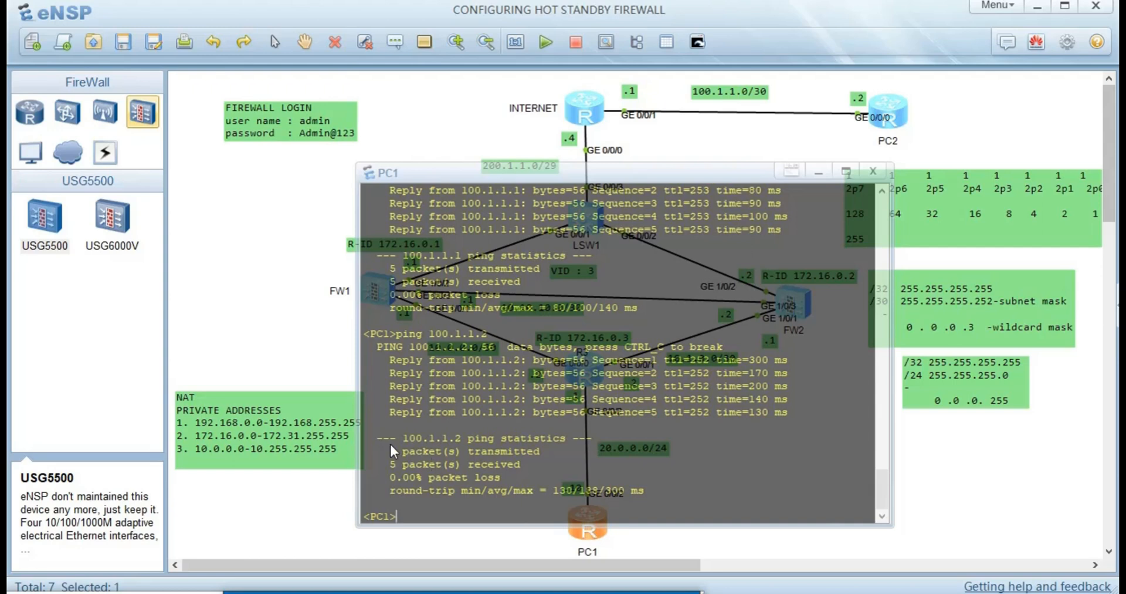
left_click(291, 322)
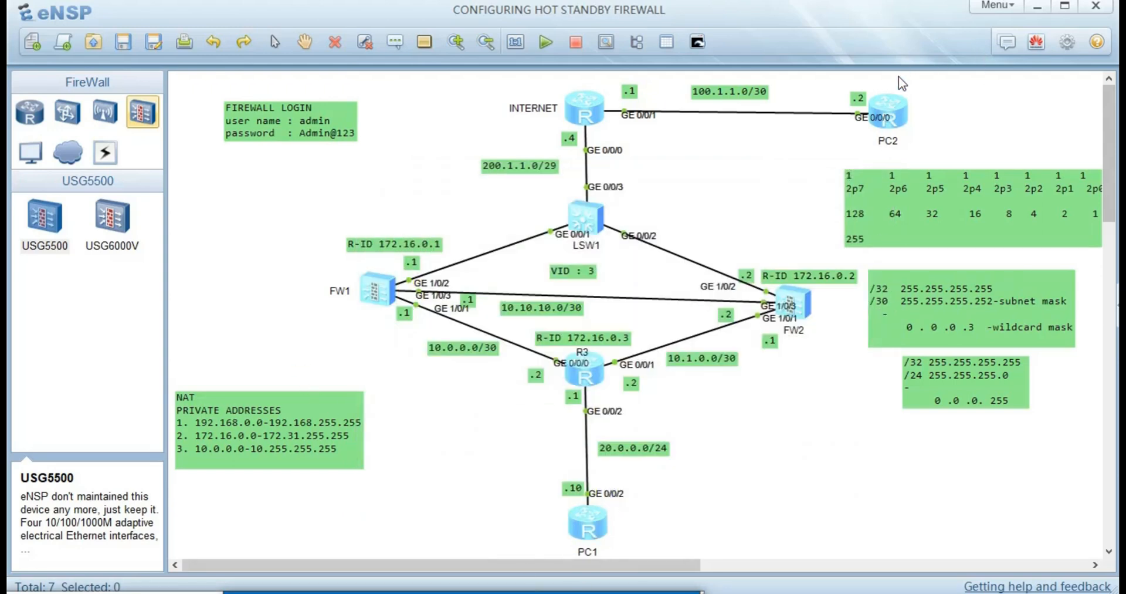
- Ping 20.0.0.1 twice from PC2 and see every request time out
double_click(889, 121)
key("Return")
key("Return")
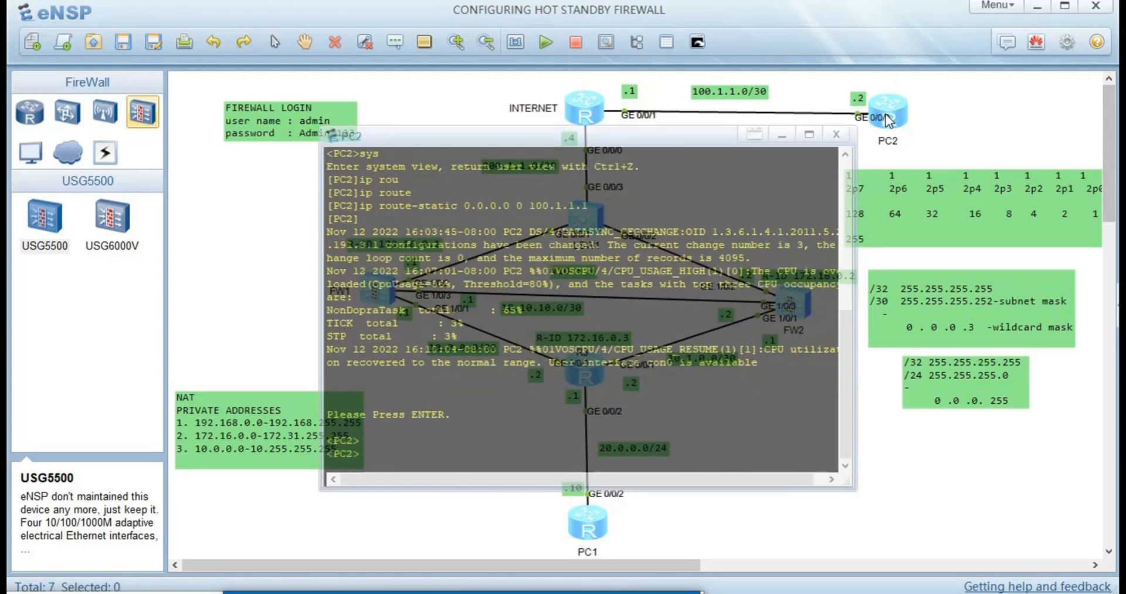
type("ping 20.0.0.1")
key("Return")
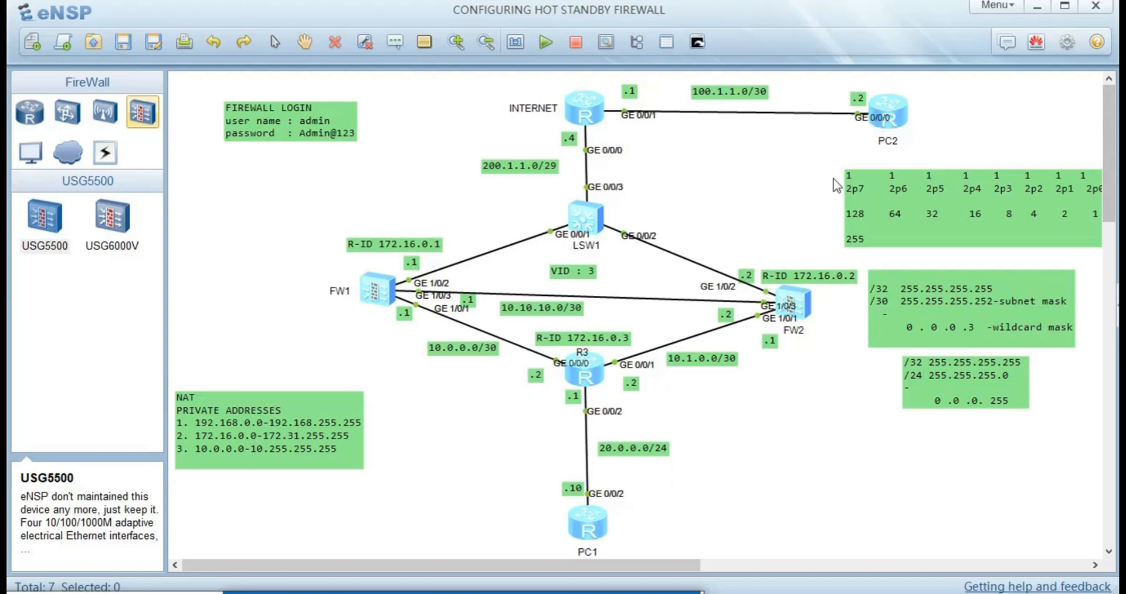
double_click(891, 115)
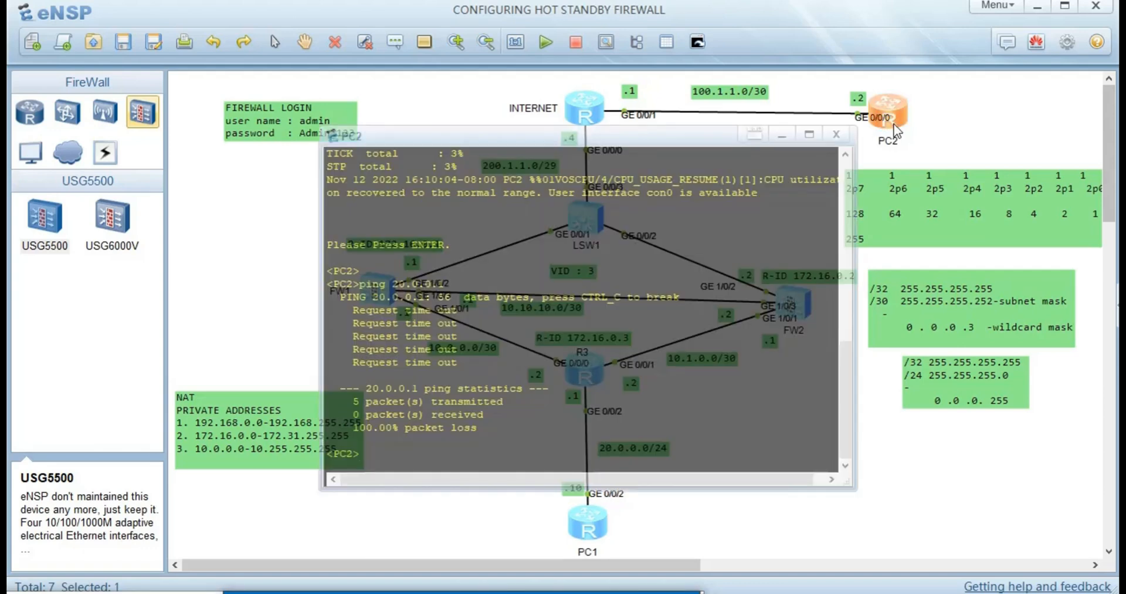
key("Up")
key("Return")
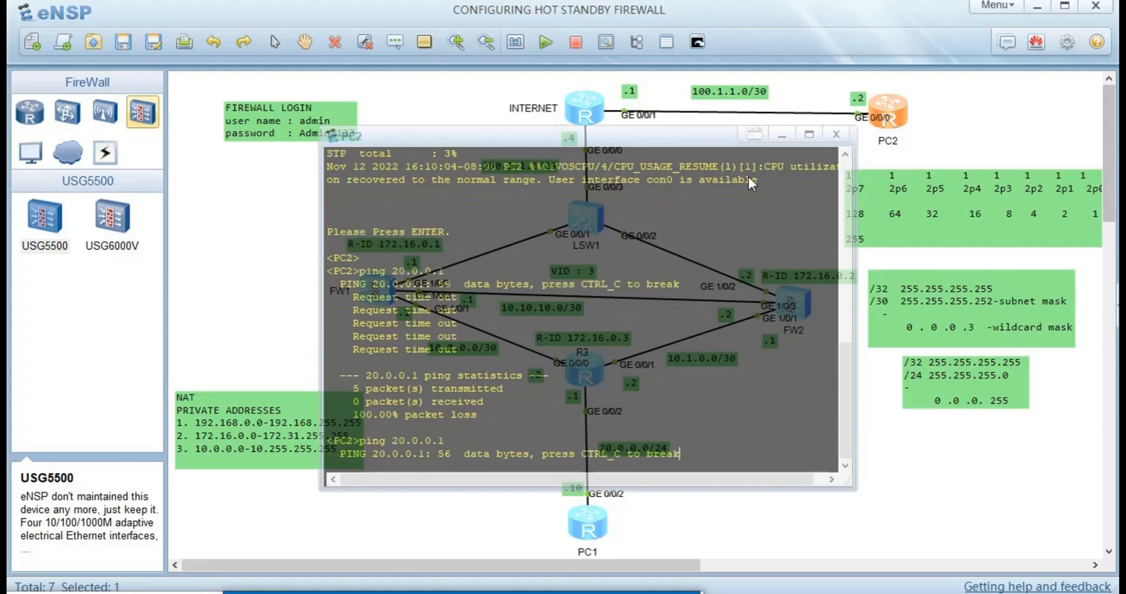
left_click(874, 508)
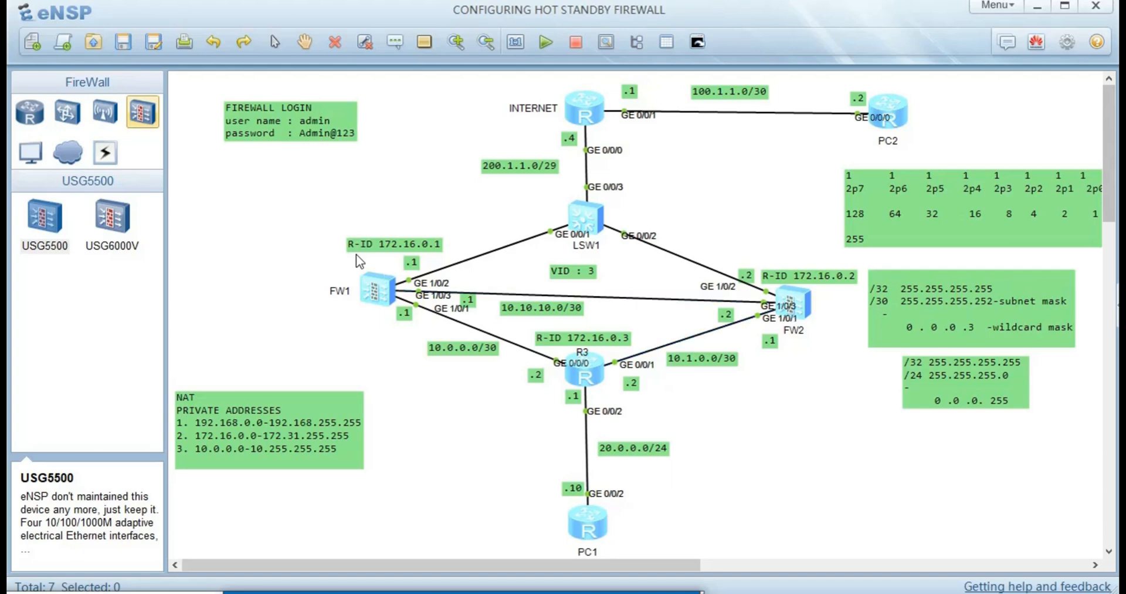
- Stop FW1 from its right-click menu, dismissing the stray Speech Recognition wizard
left_click_drag(293, 250, 419, 340)
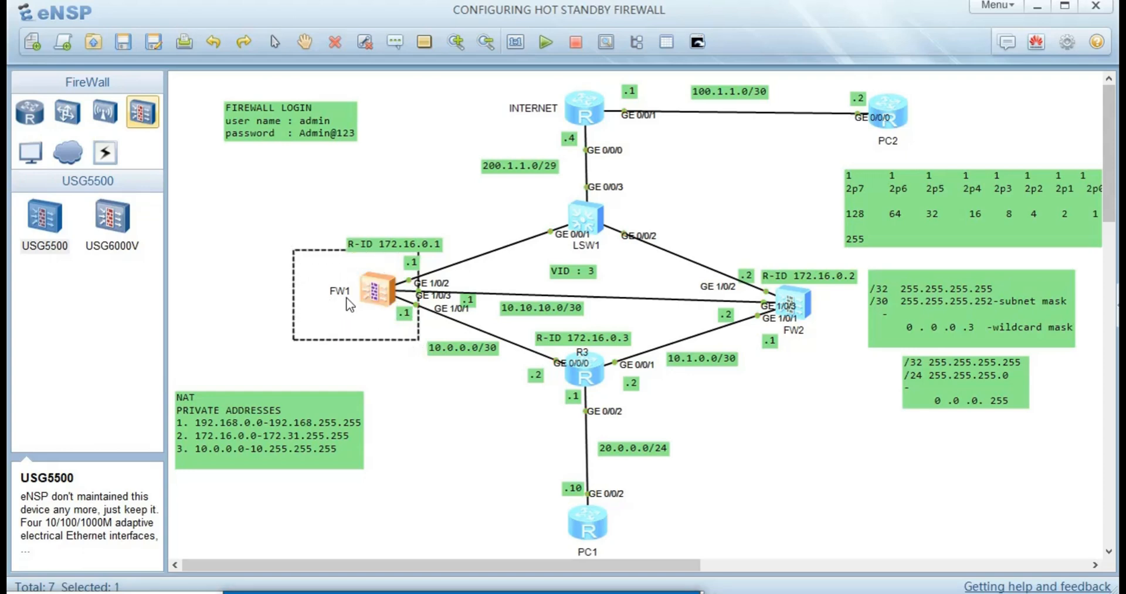
right_click(347, 299)
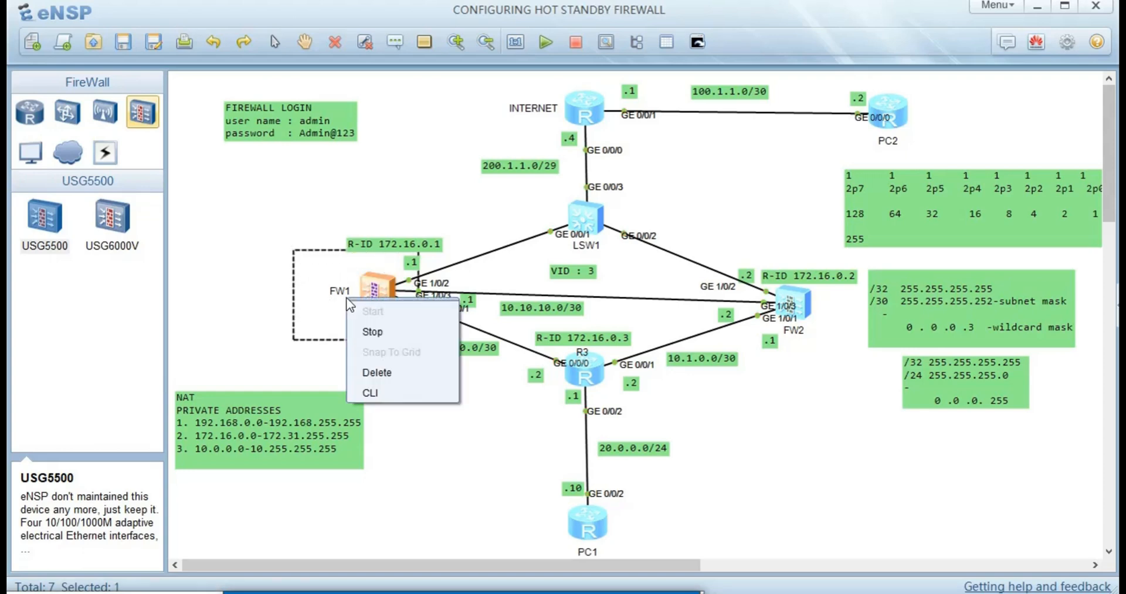
left_click(371, 332)
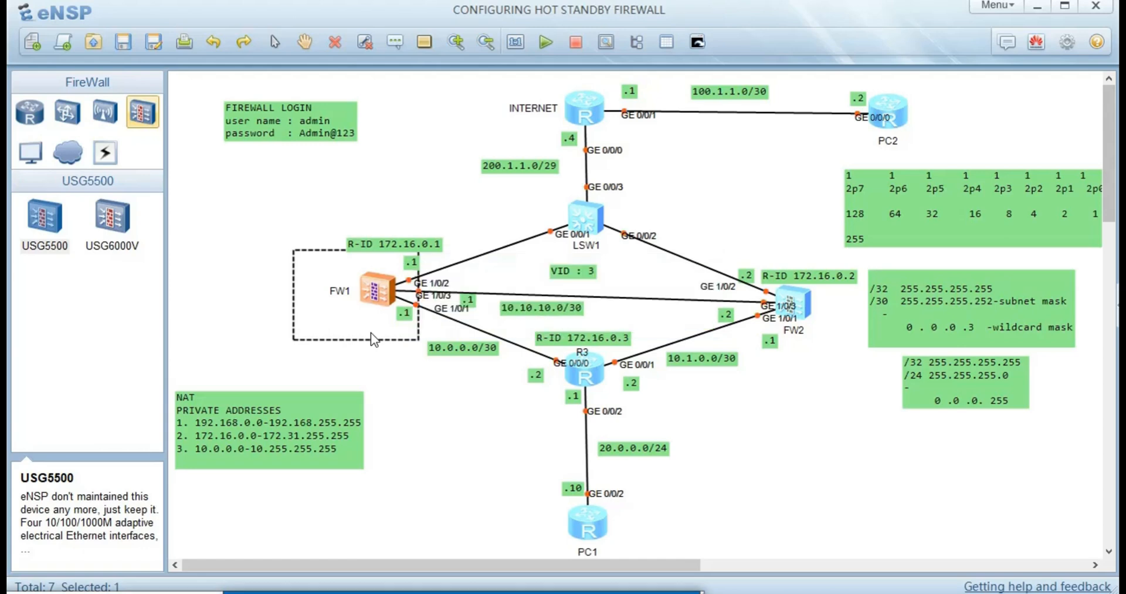
key("ctrl+super+s")
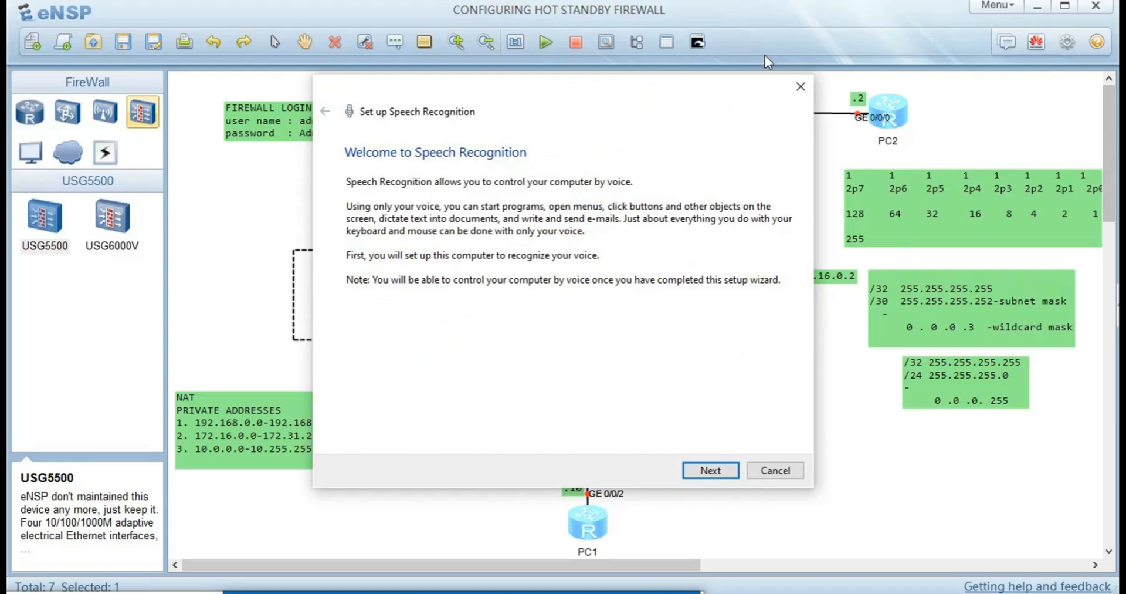
left_click(799, 87)
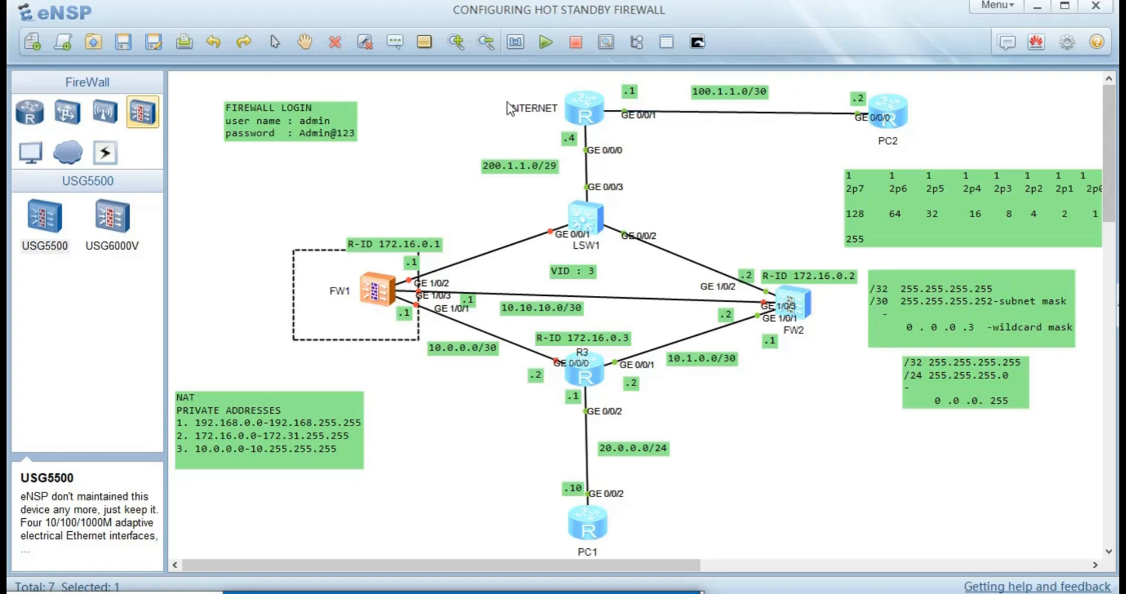
left_click(390, 151)
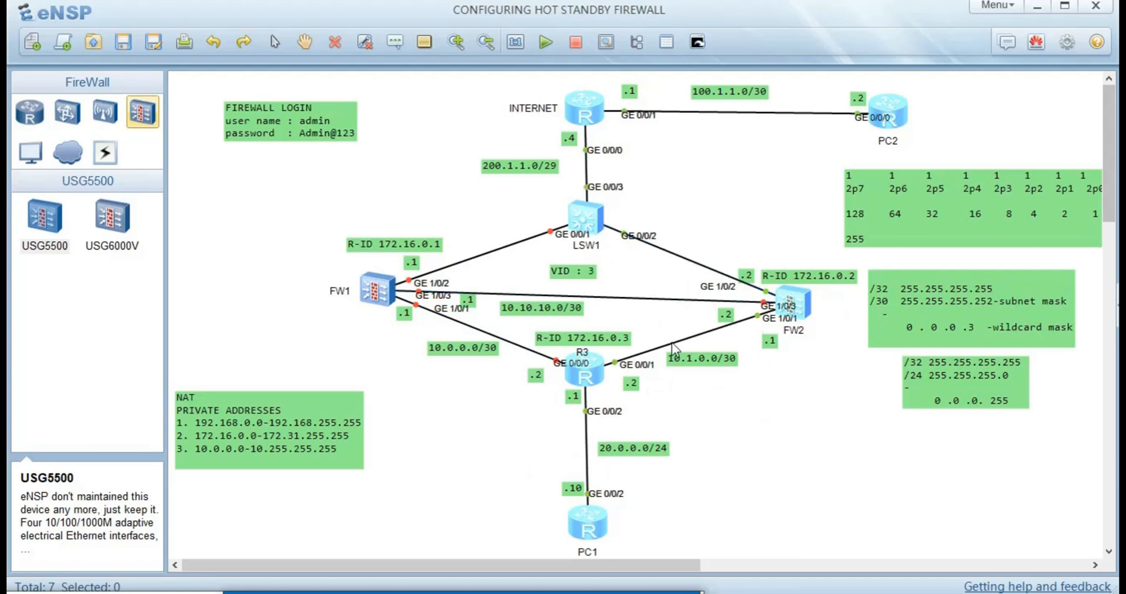
- Open FW2's console and confirm its prompt now reads HRP_M[FW2]
double_click(585, 522)
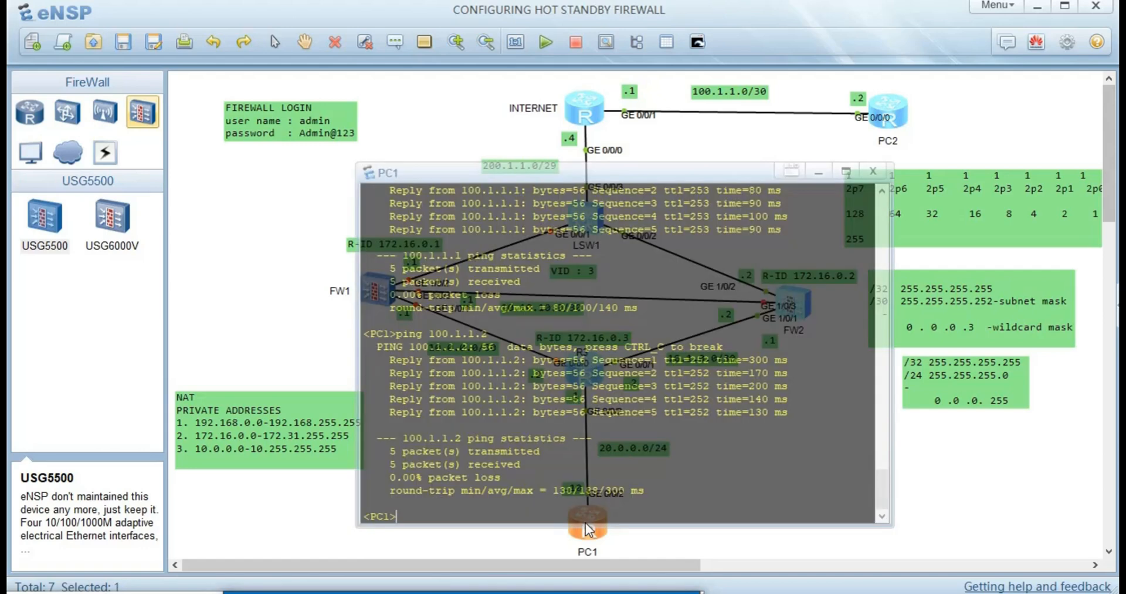
left_click(320, 338)
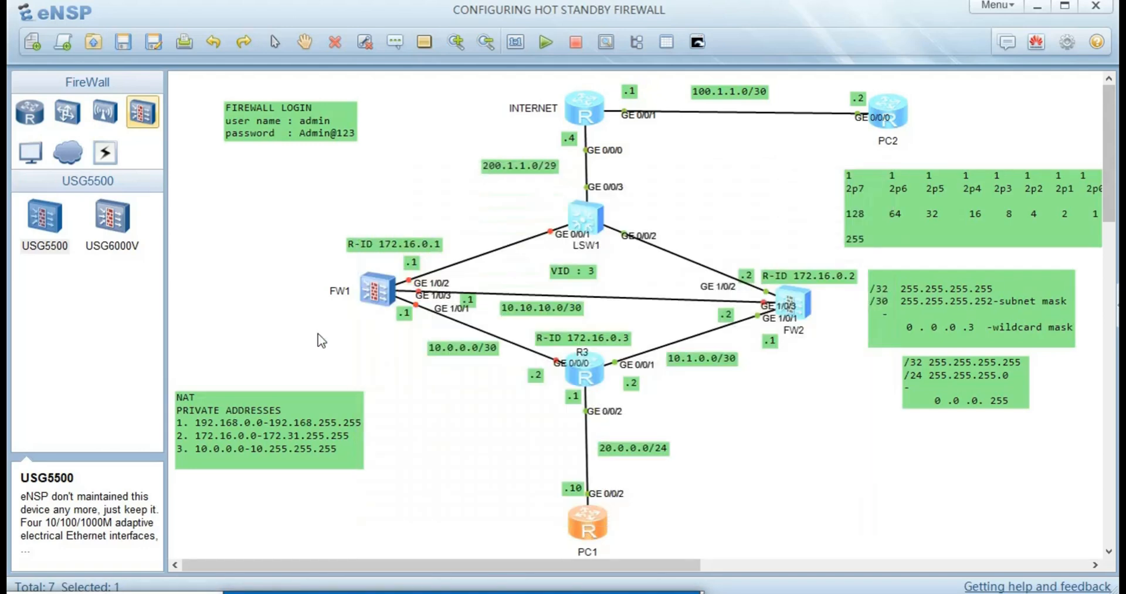
left_click(801, 298)
double_click(796, 299)
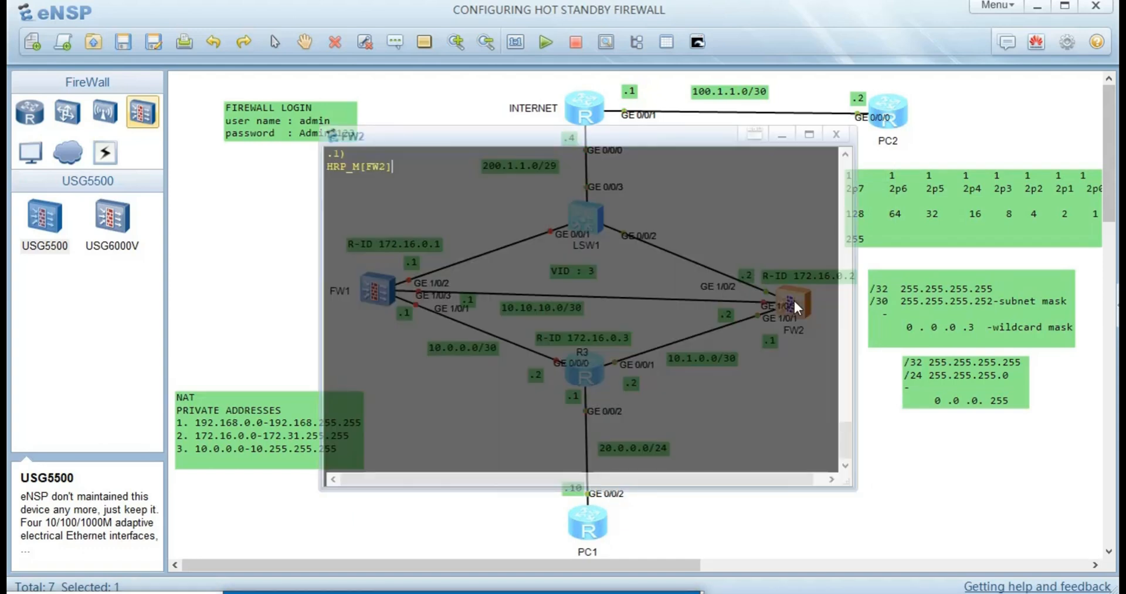
key("Return")
key("Return")
key("Return")
key("Return")
key("Return")
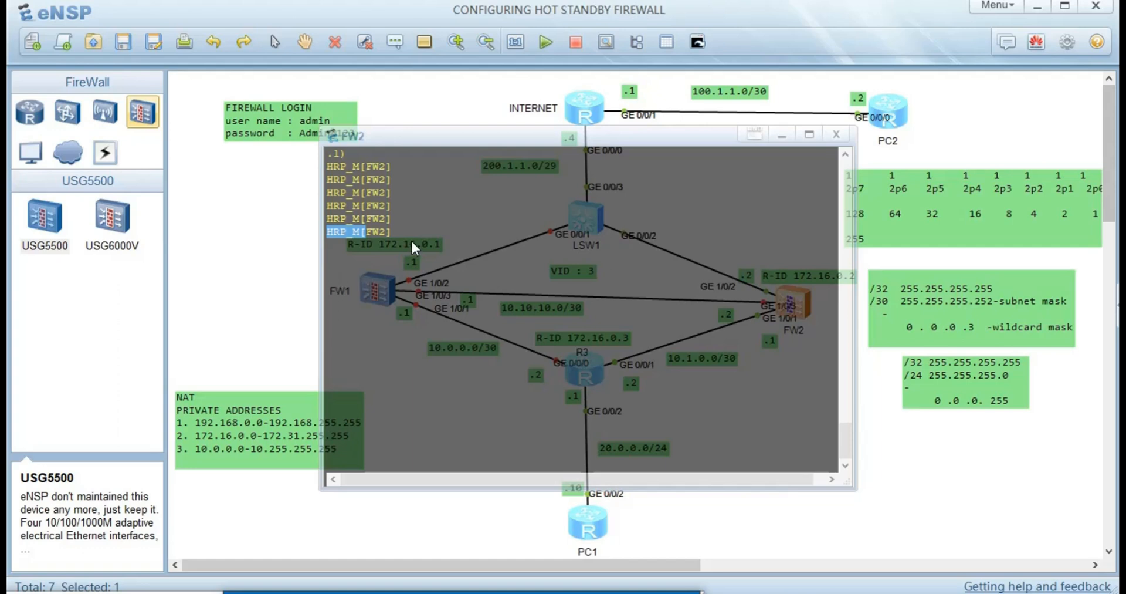
key("Return")
key("Return")
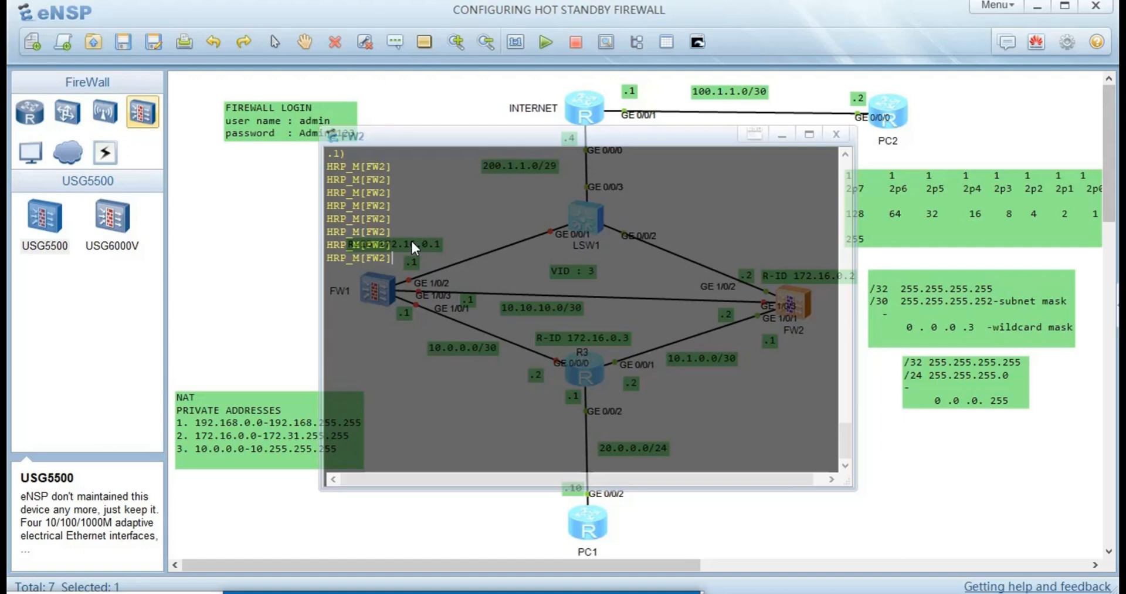
left_click(259, 246)
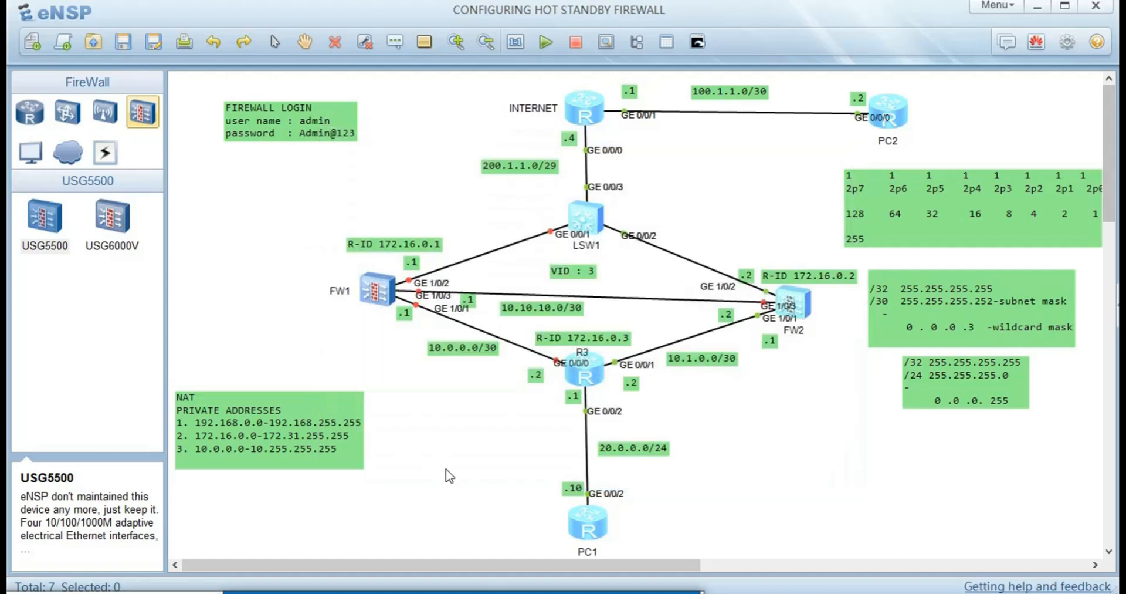
- Ping 100.1.1.2 from PC1 with FW1 down and get 0% packet loss
double_click(589, 528)
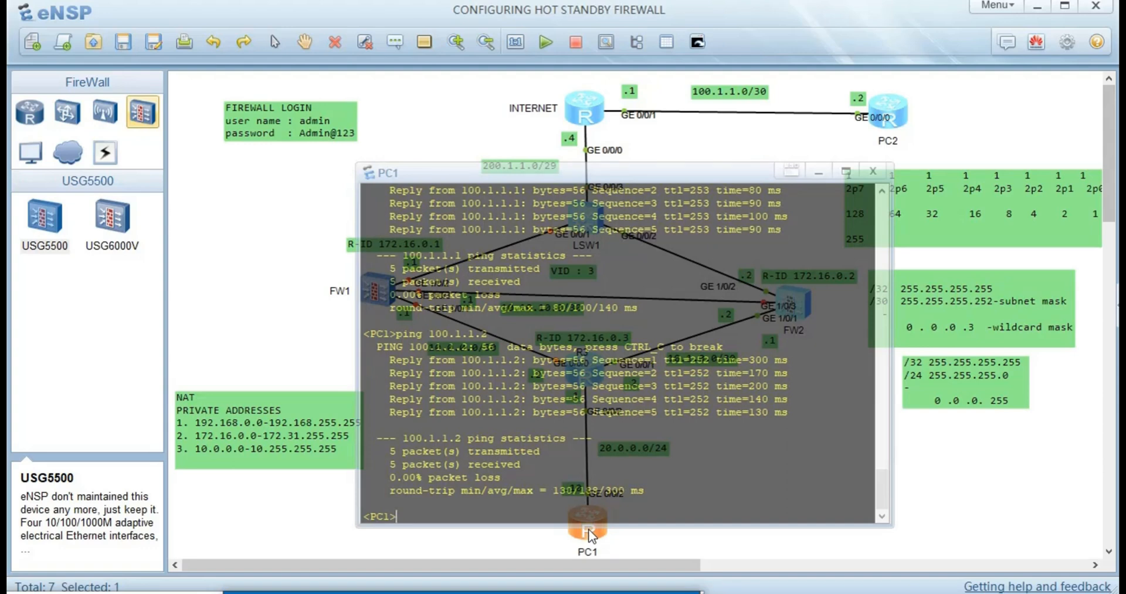
type("ping 100.1.1.2")
key("Return")
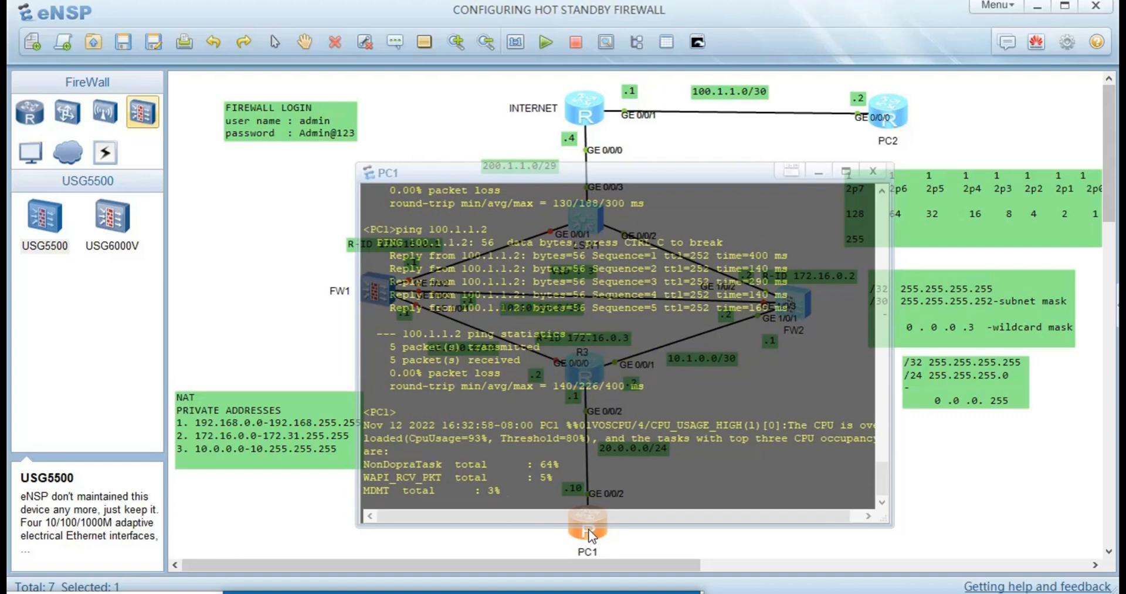
key("Return")
key("Return")
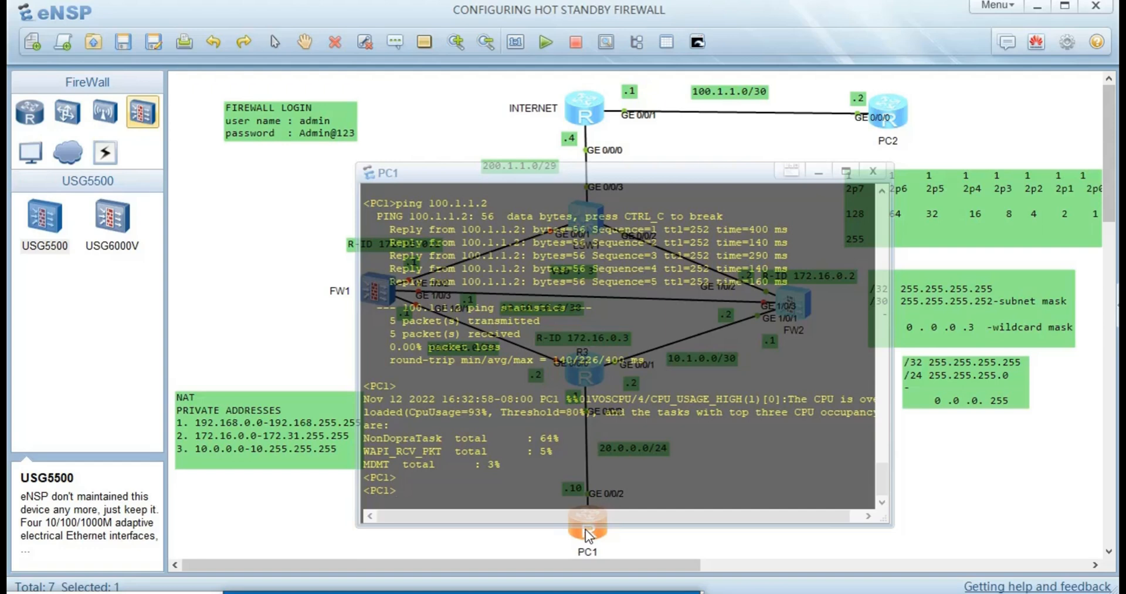
key("super")
left_click(961, 463)
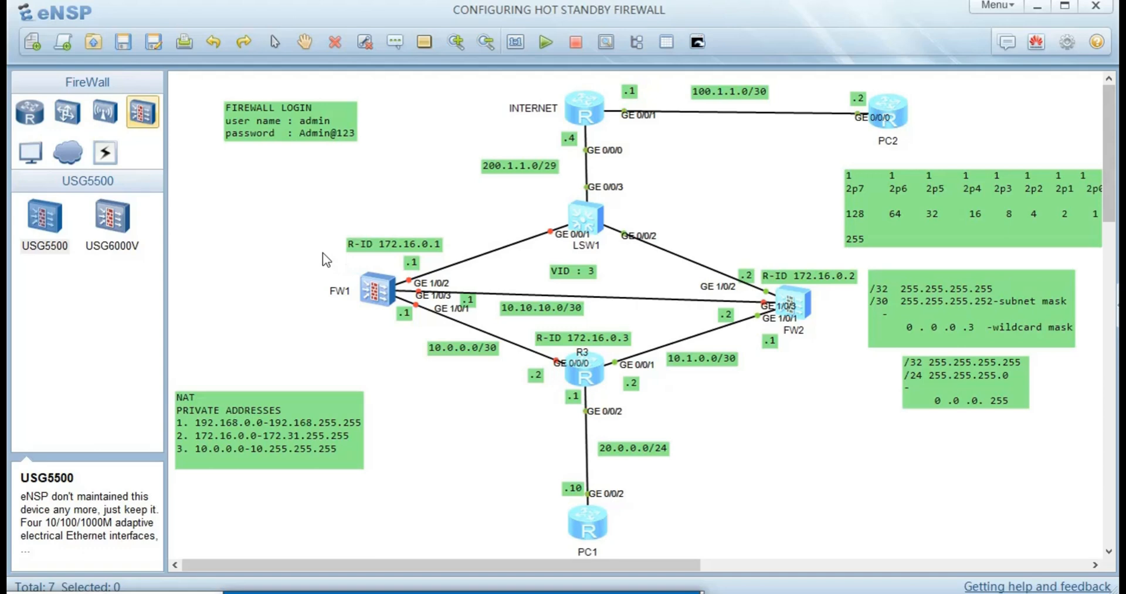
- Start FW1 again from its right-click menu
left_click_drag(310, 253, 378, 328)
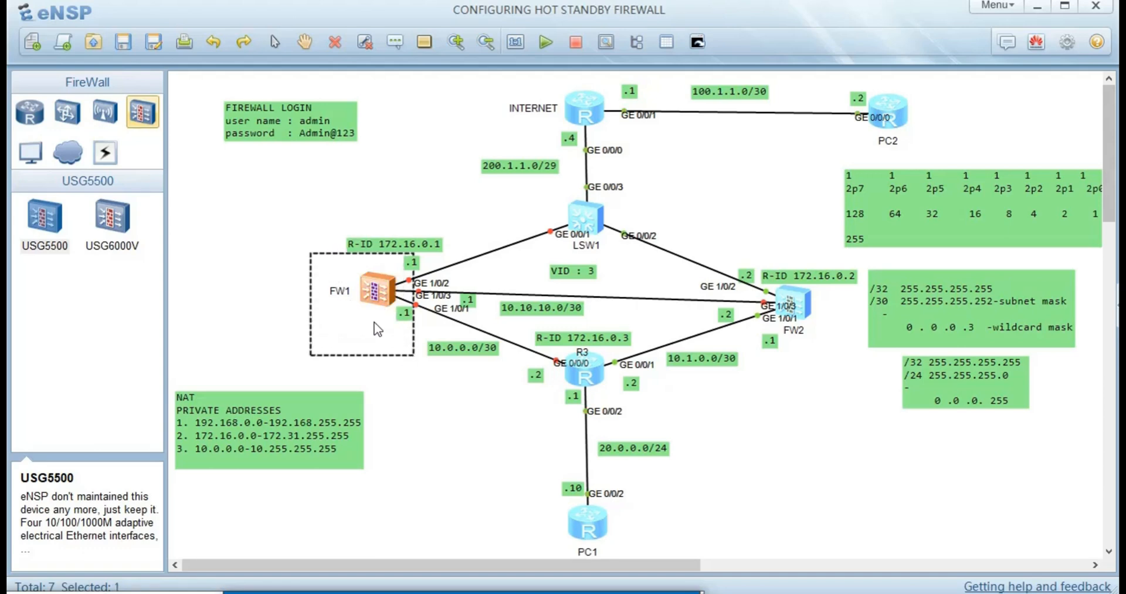
right_click(374, 322)
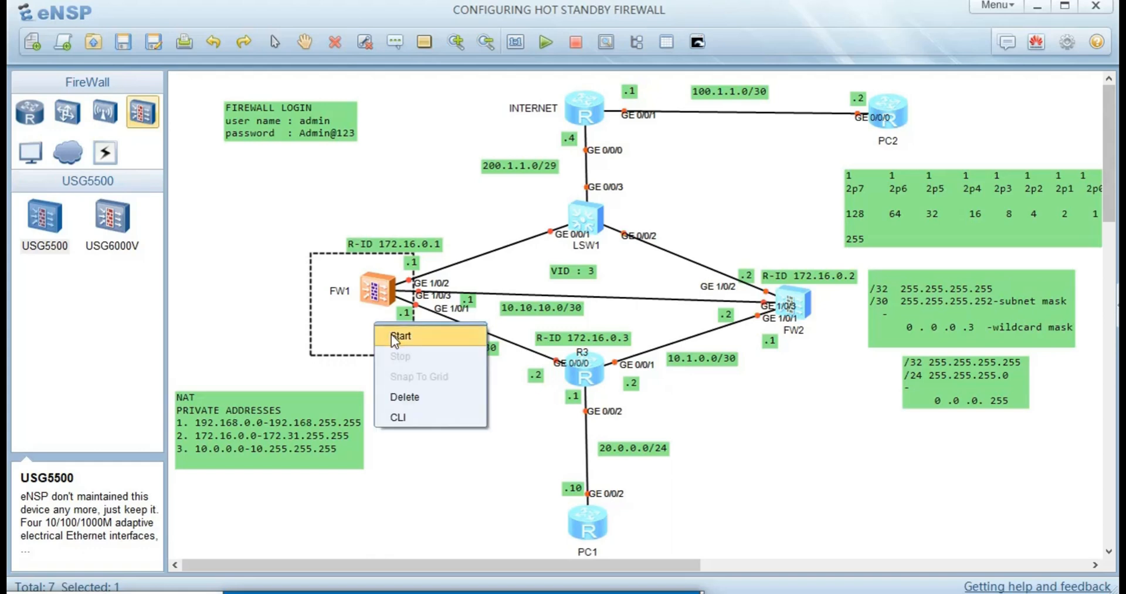
left_click(394, 337)
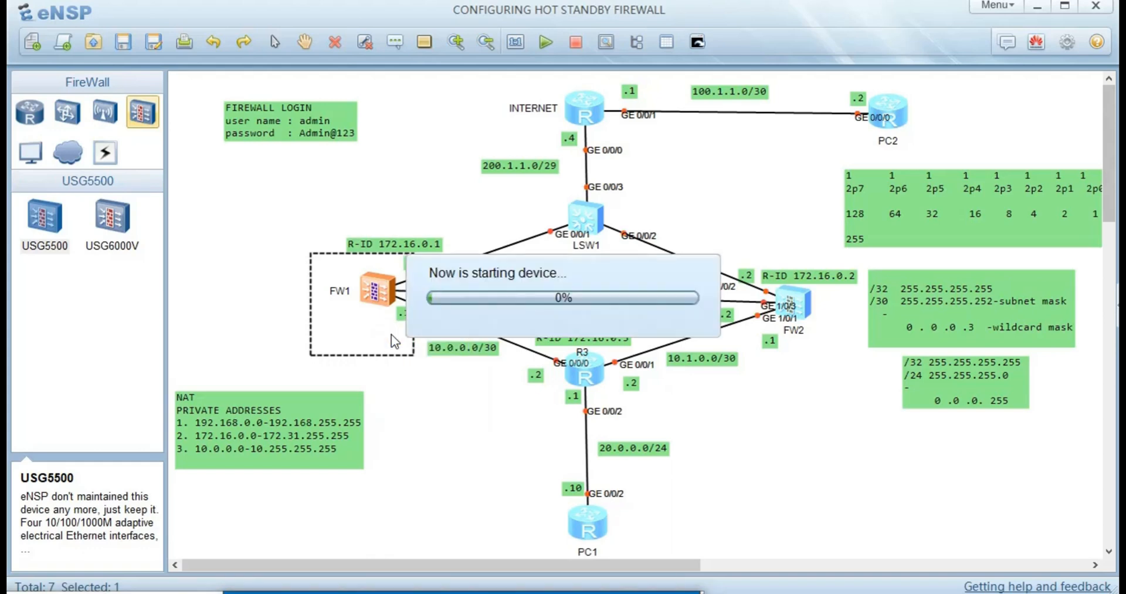